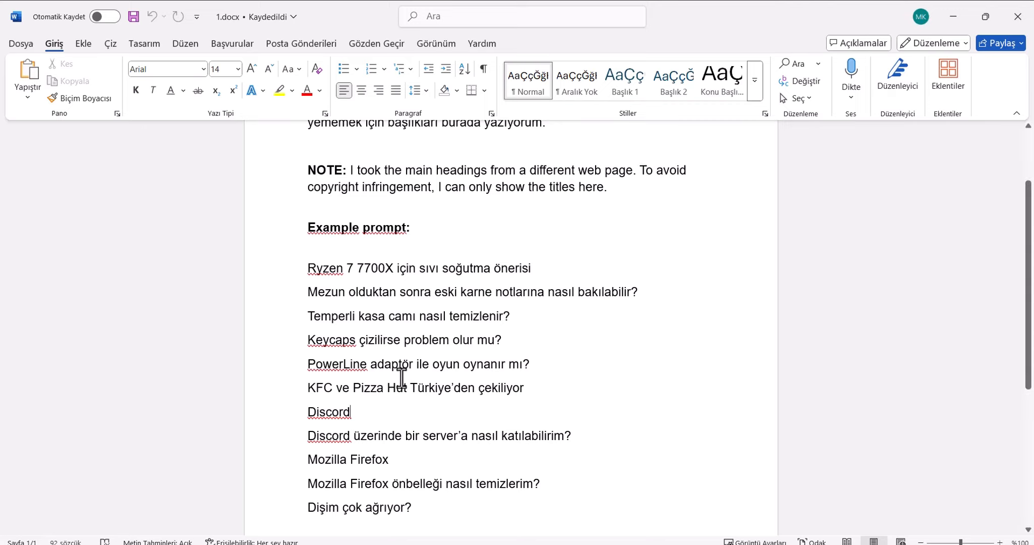
Copy the prompt "Ryzen 7 7700X için sıvı soğutma önerisi" from the Word document and use it as the topic keyword in XFAI Toolkit.
double_click(316, 268)
mouse_move(531, 268)
left_mouse_down()
mouse_move(328, 269)
mouse_move(527, 267)
left_mouse_up()
key("ctrl+c")
left_click(318, 272)
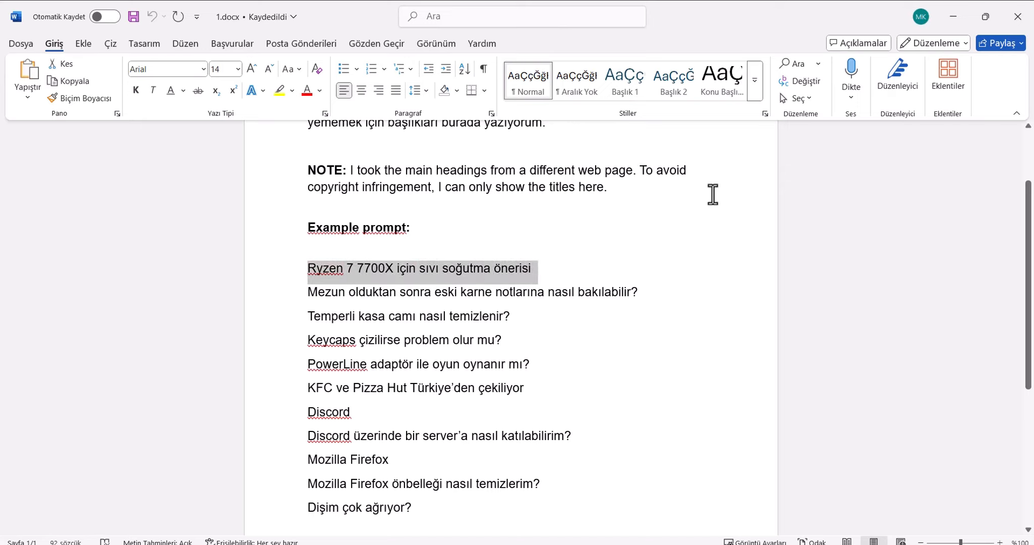
key("alt+Tab")
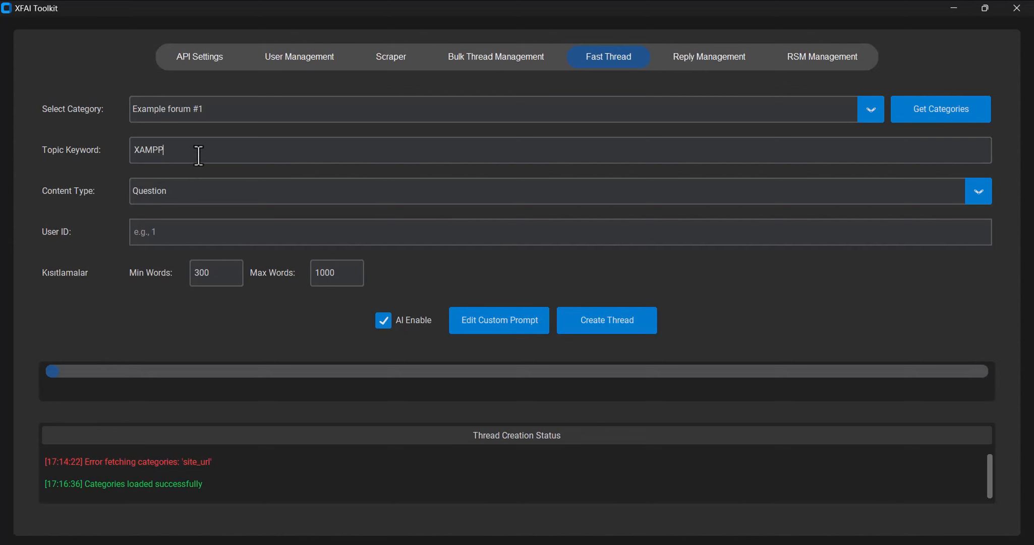
key("ctrl+a")
key("ctrl+v")
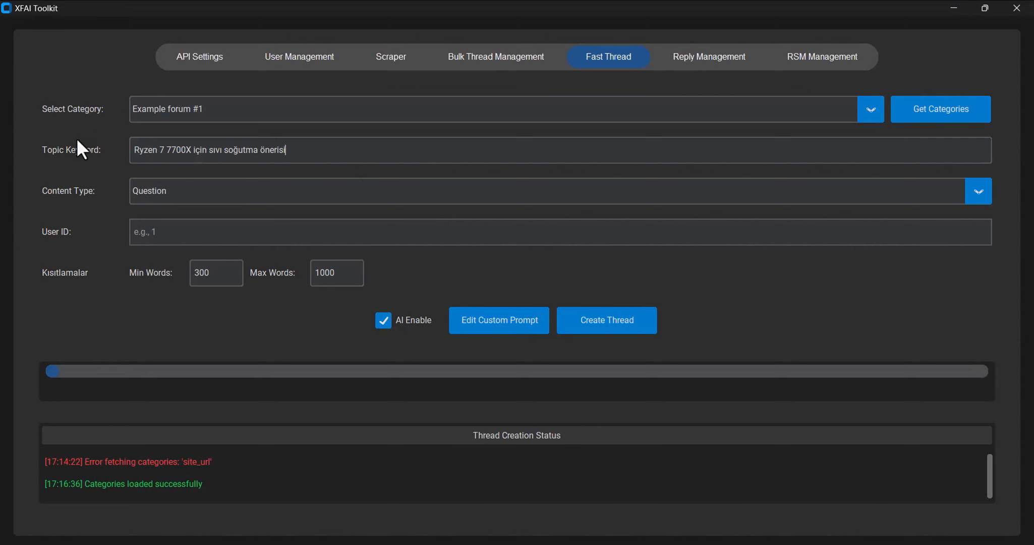
left_click_drag(226, 108, 117, 109)
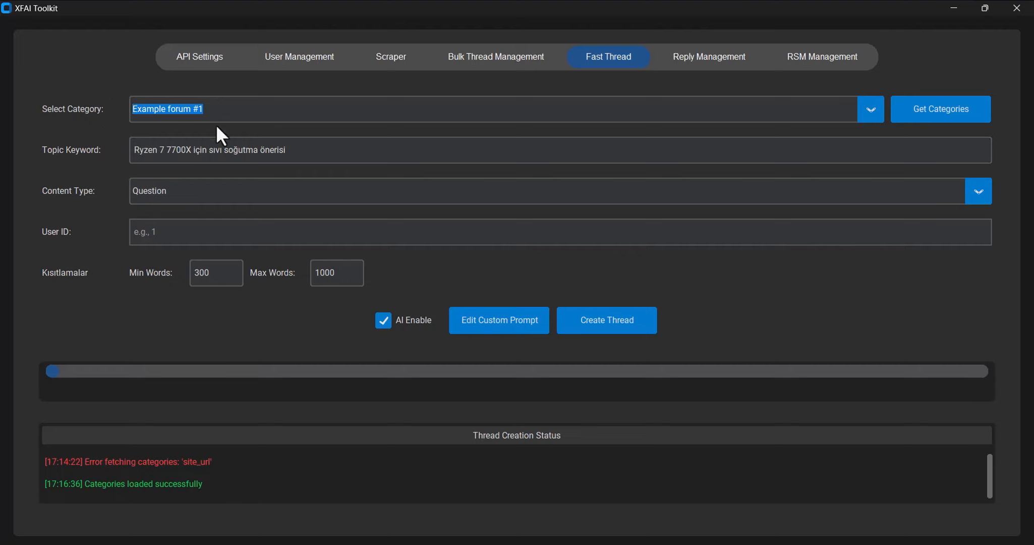
left_click_drag(308, 152, 130, 150)
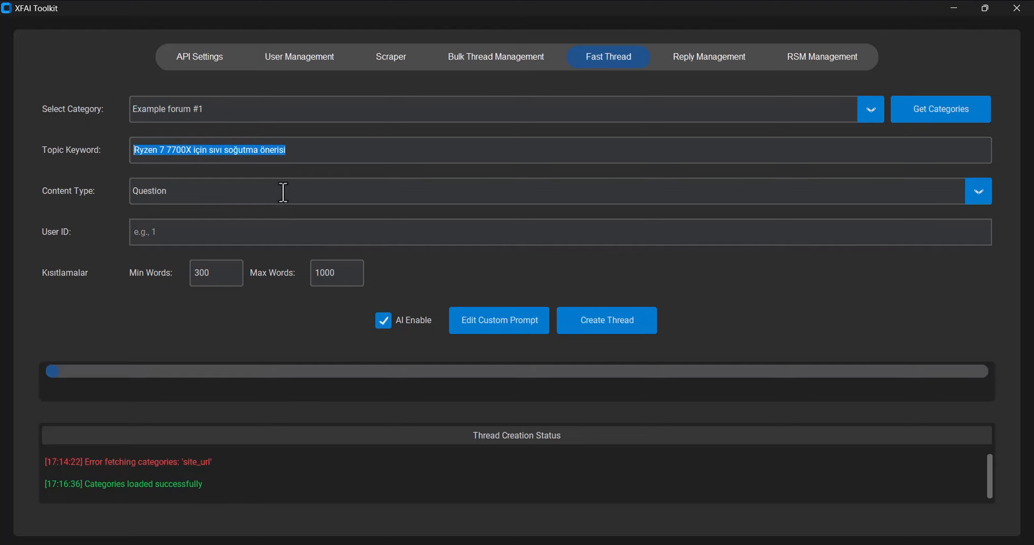
left_click_drag(283, 192, 119, 190)
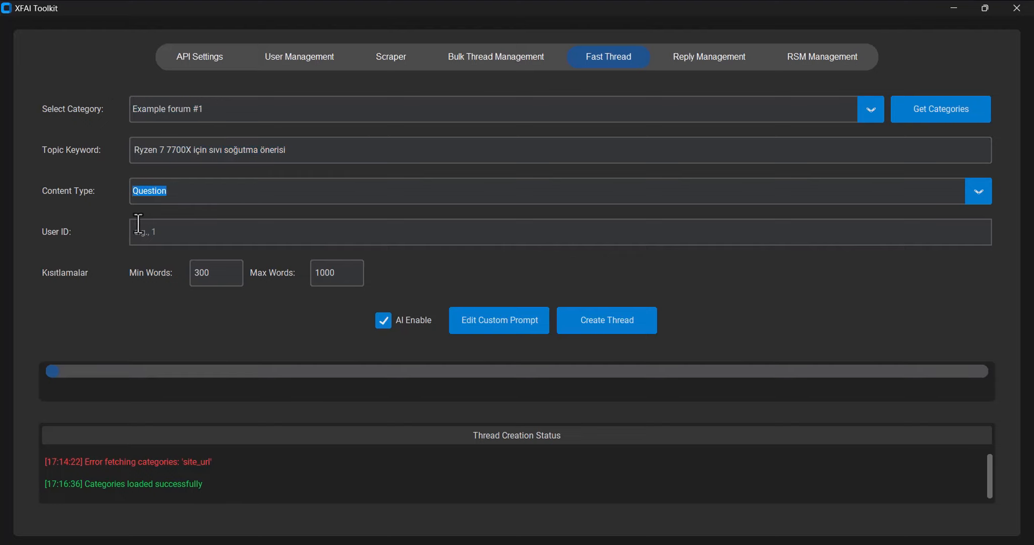
Look up a newly joined member's ID in the profile address on the browser forum and enter it as the User ID in XFAI Toolkit.
left_click(178, 233)
type("10")
key("alt+Tab")
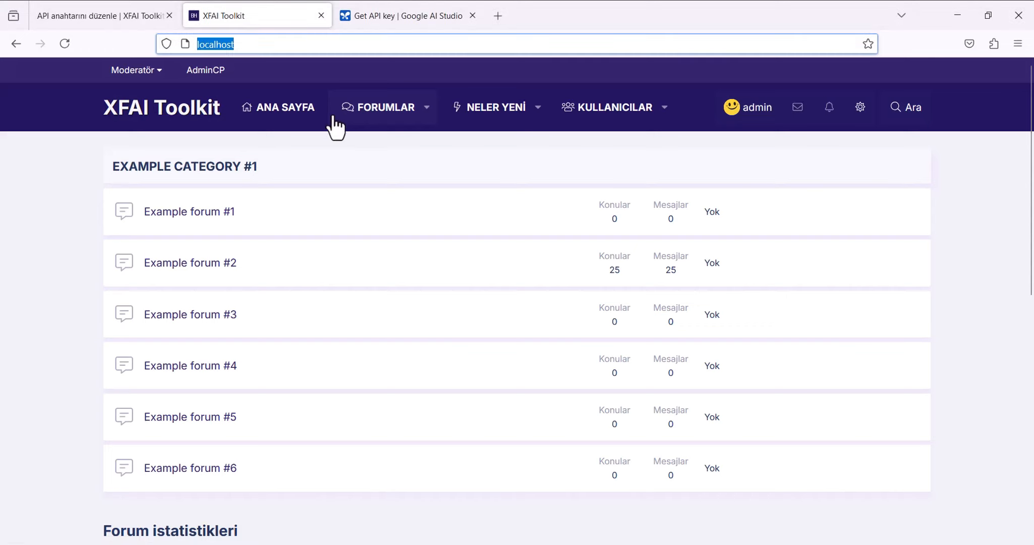
left_click(615, 106)
scroll(208, 369, "down", 5)
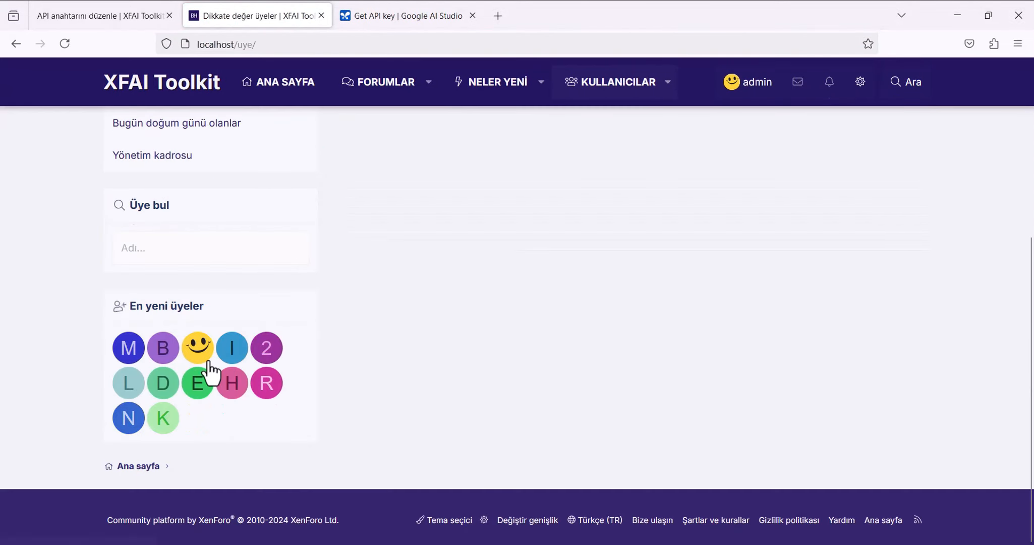
left_click(266, 181)
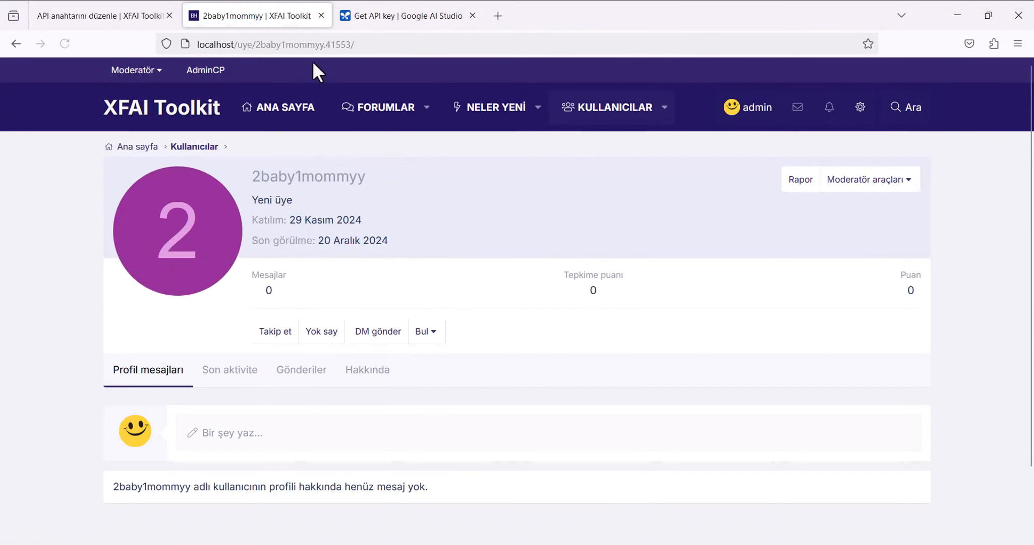
left_click(295, 45)
double_click(353, 45)
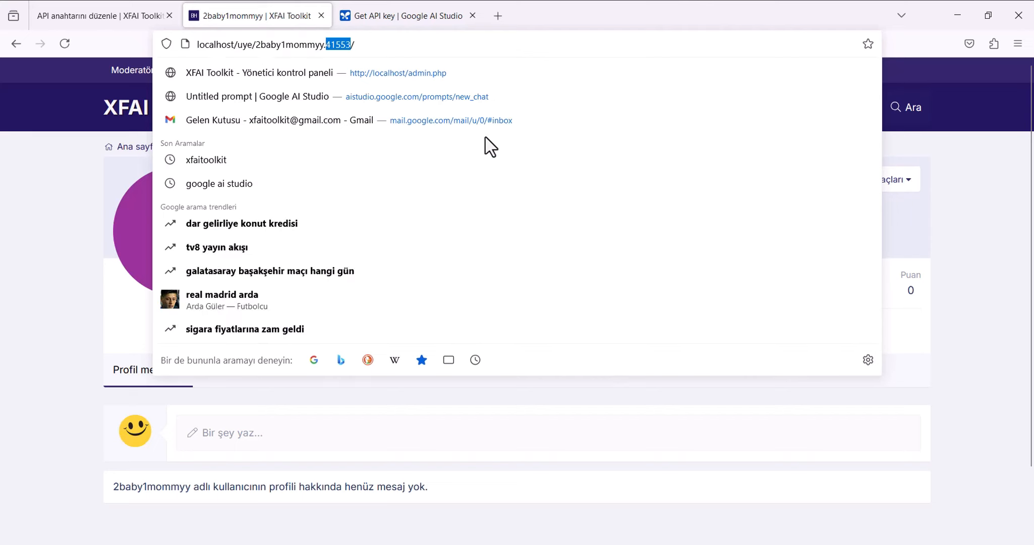
key("alt+Tab")
left_click_drag(222, 231, 54, 232)
type("41553")
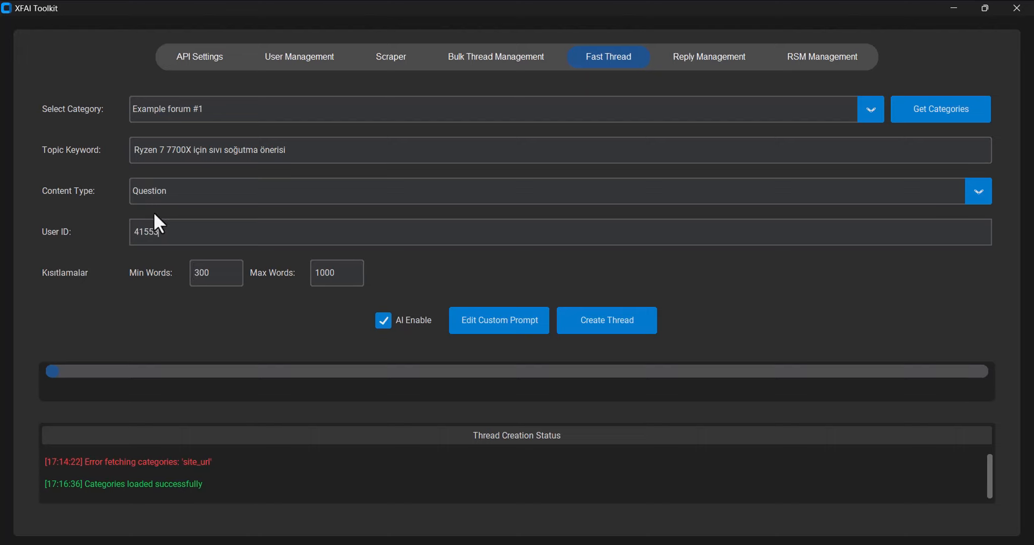
Limit the thread's length to a minimum of 10 words and a maximum of 100 words.
left_click_drag(222, 273, 162, 268)
type("10")
key("Tab")
type("100")
Choose Turkish as the language of the custom fast thread prompt.
left_click(502, 331)
left_click(621, 76)
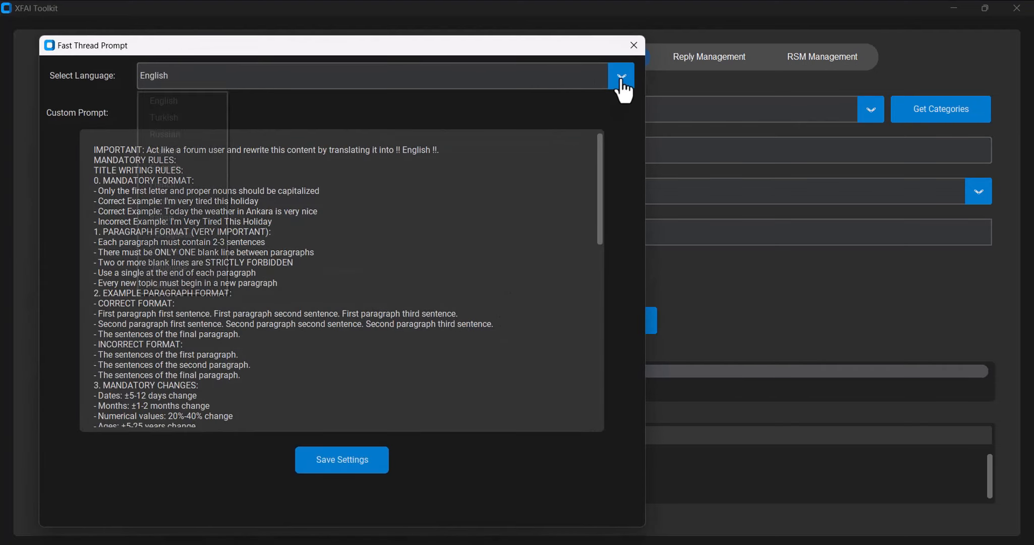
left_click(216, 117)
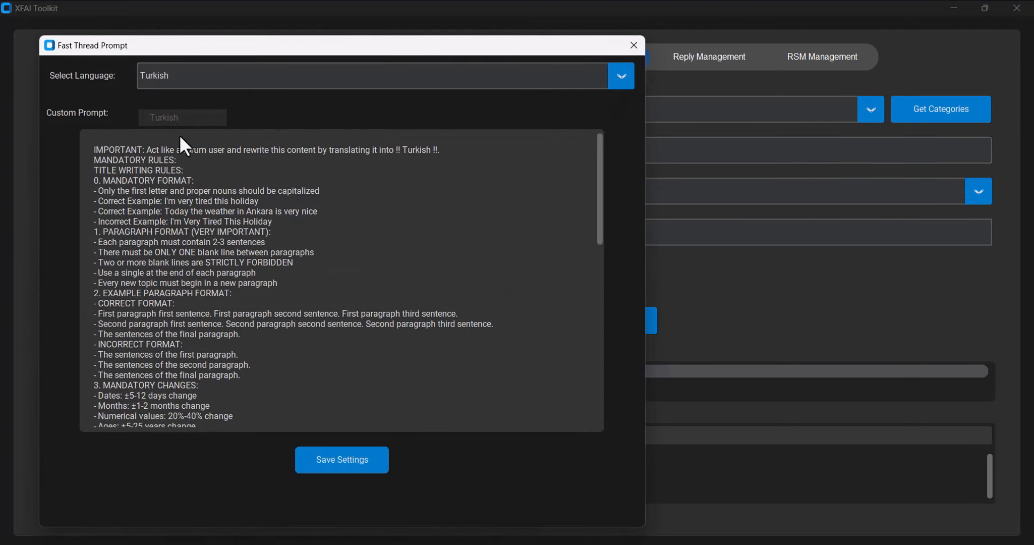
left_click(633, 46)
left_click(492, 327)
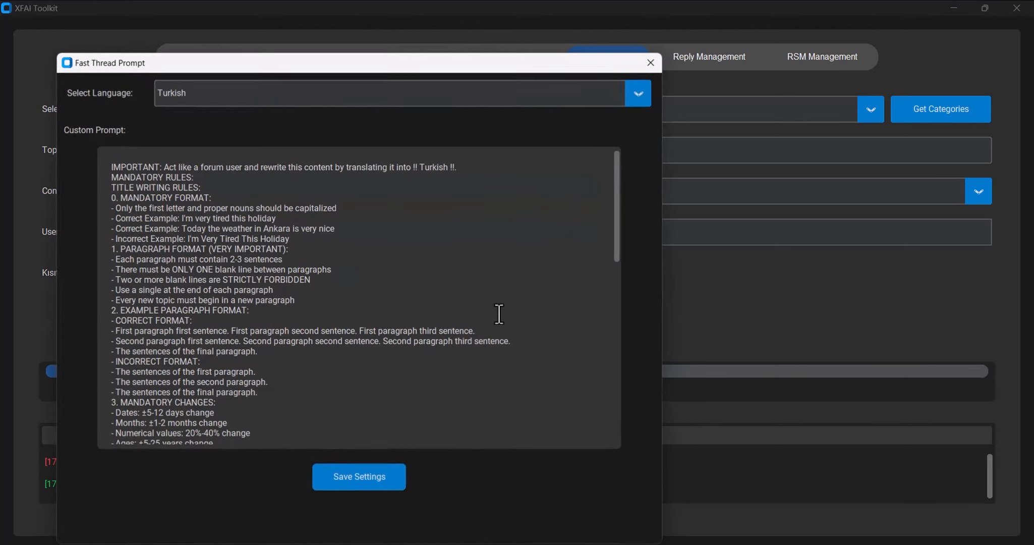
left_click(636, 96)
left_click(197, 133)
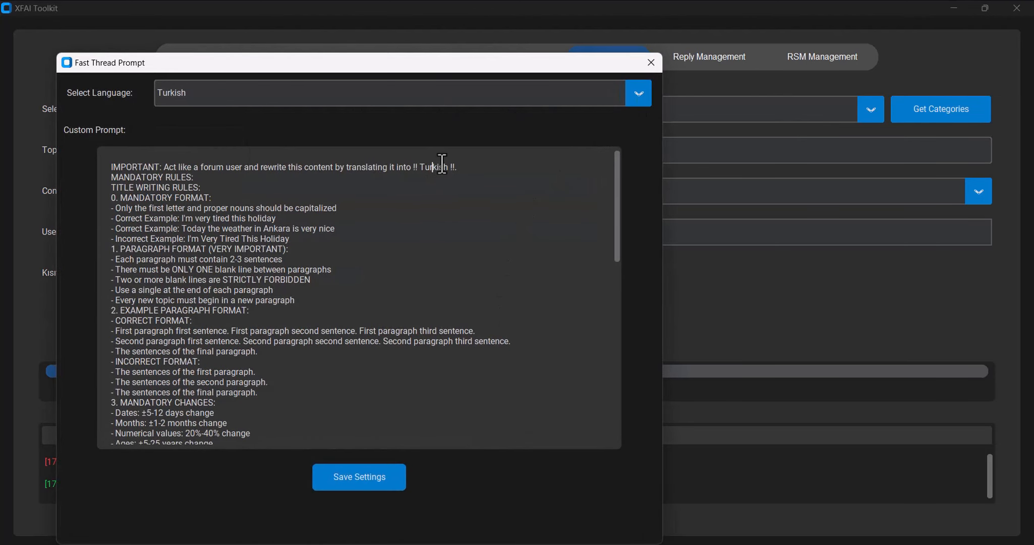
Try French as the custom prompt's language and close the prompt settings without saving.
left_click(634, 98)
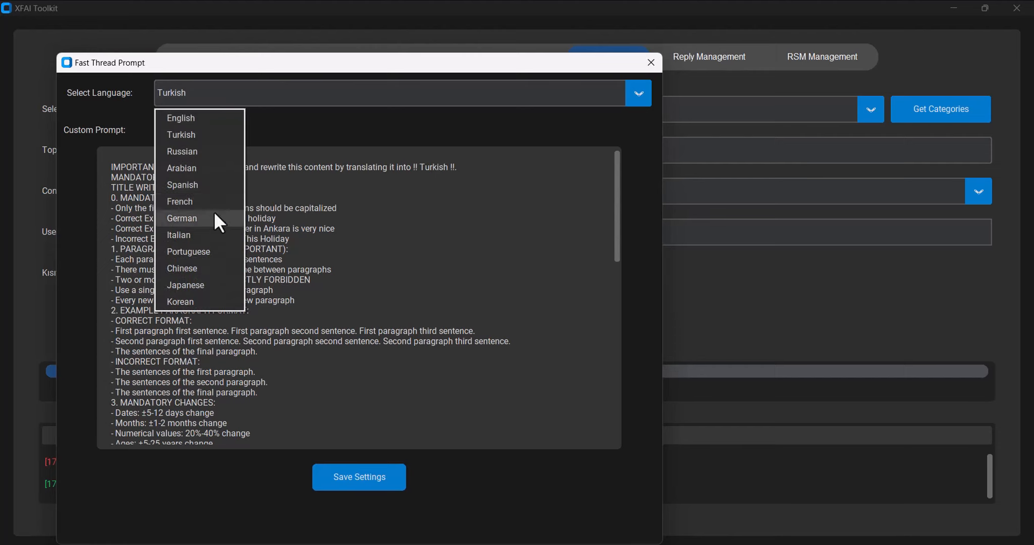
left_click(192, 203)
left_click_drag(226, 89, 137, 94)
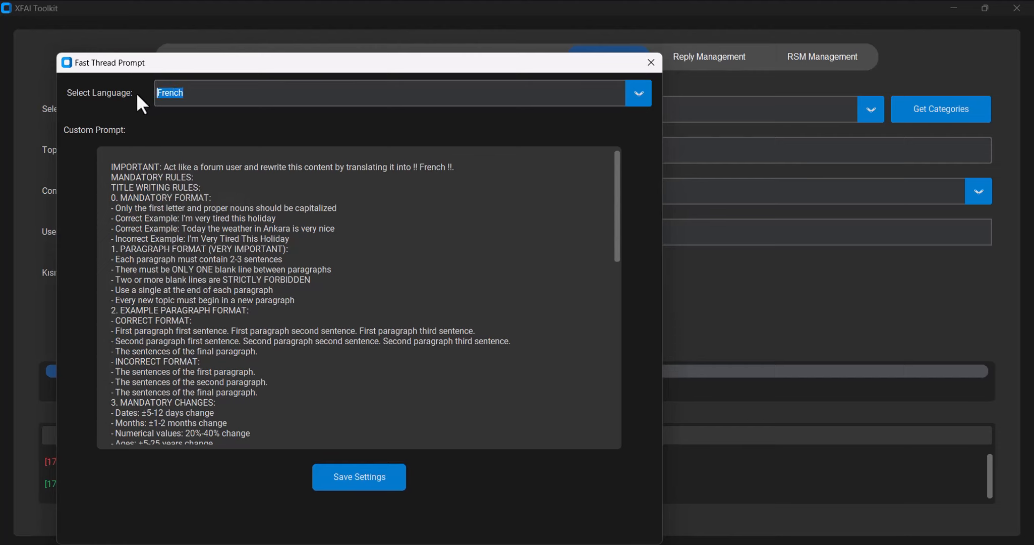
double_click(437, 168)
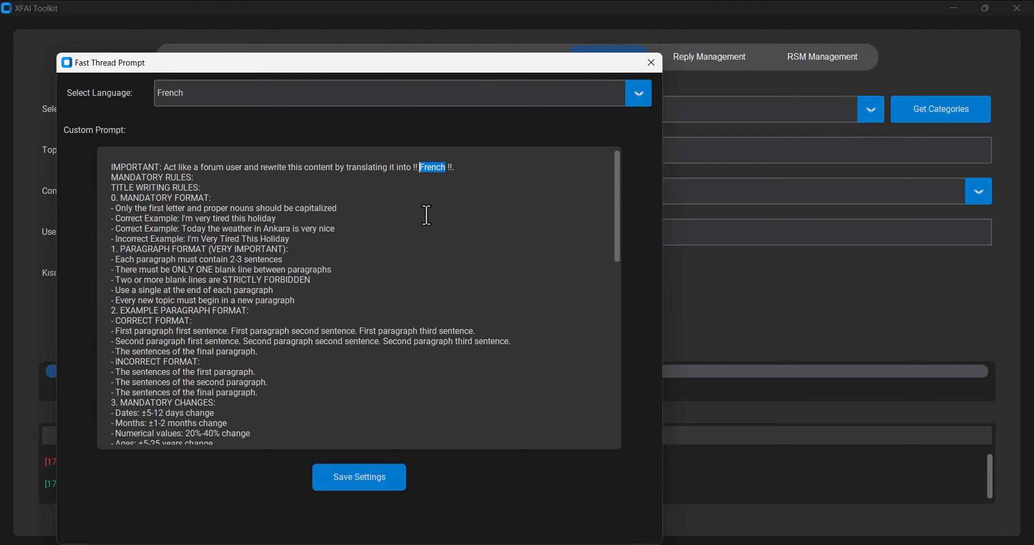
left_click(651, 62)
left_click_drag(330, 151, 139, 167)
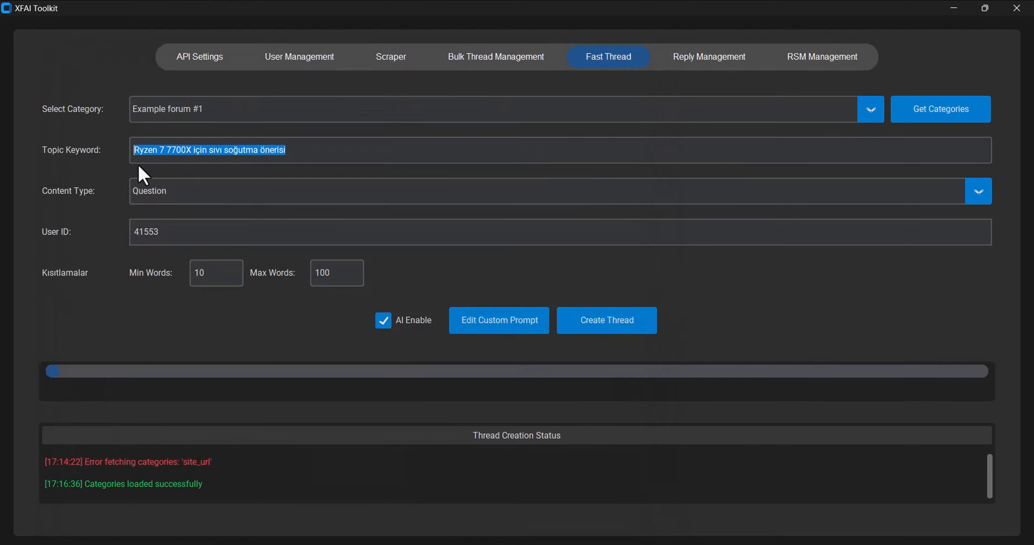
Set the custom prompt's language to Turkish, save the settings and check the thread creation log.
left_click(453, 322)
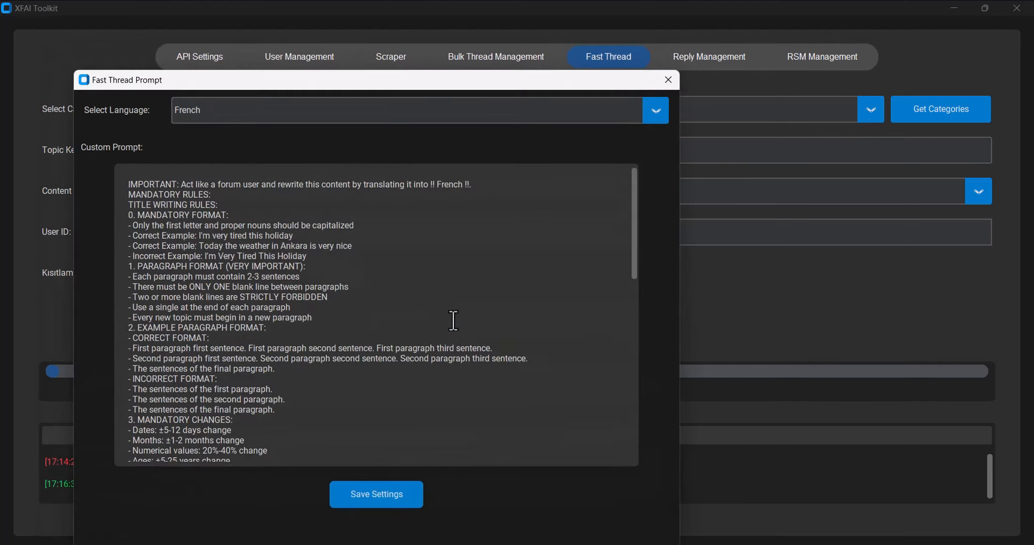
left_click(656, 114)
left_click(228, 153)
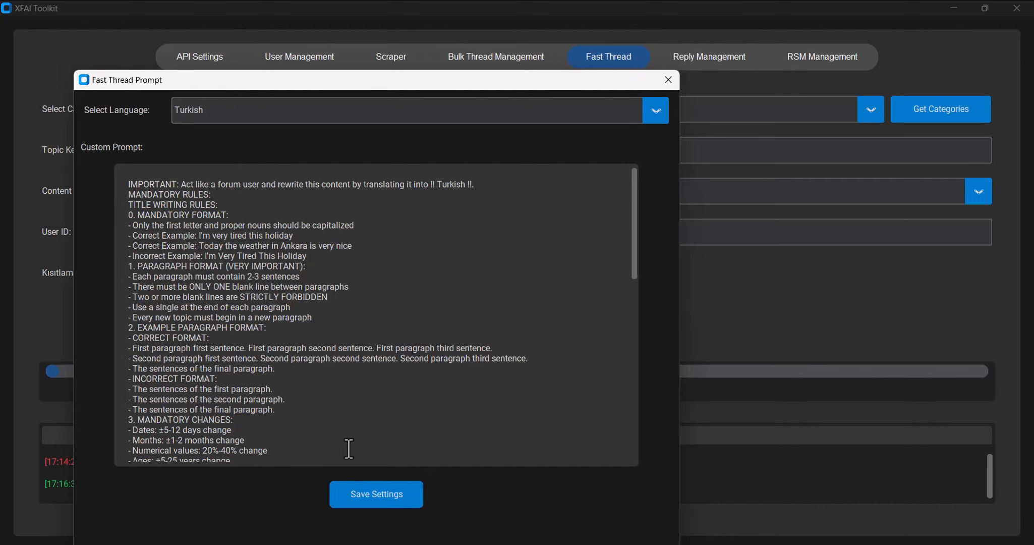
left_click(350, 492)
scroll(65, 486, "down", 1)
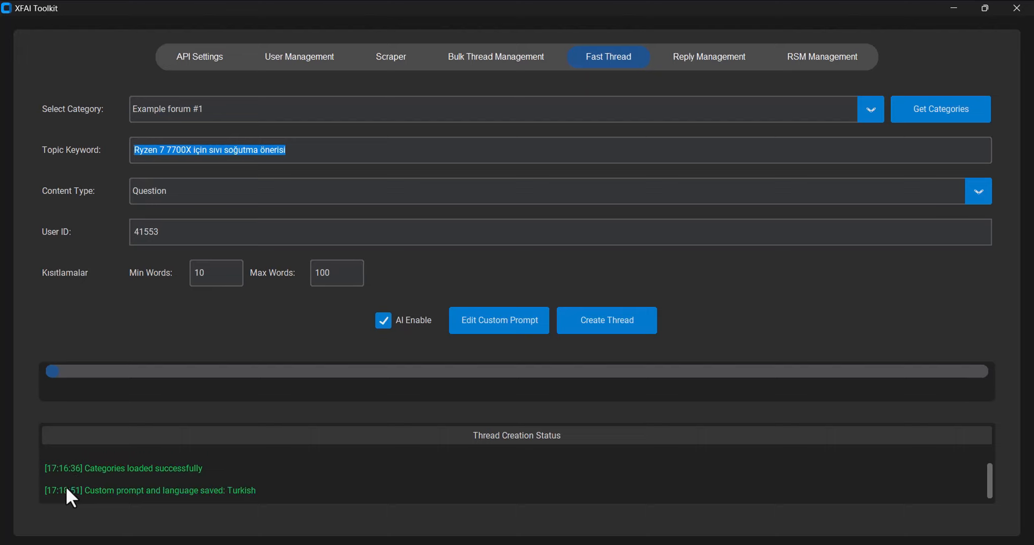
scroll(81, 485, "up", 1)
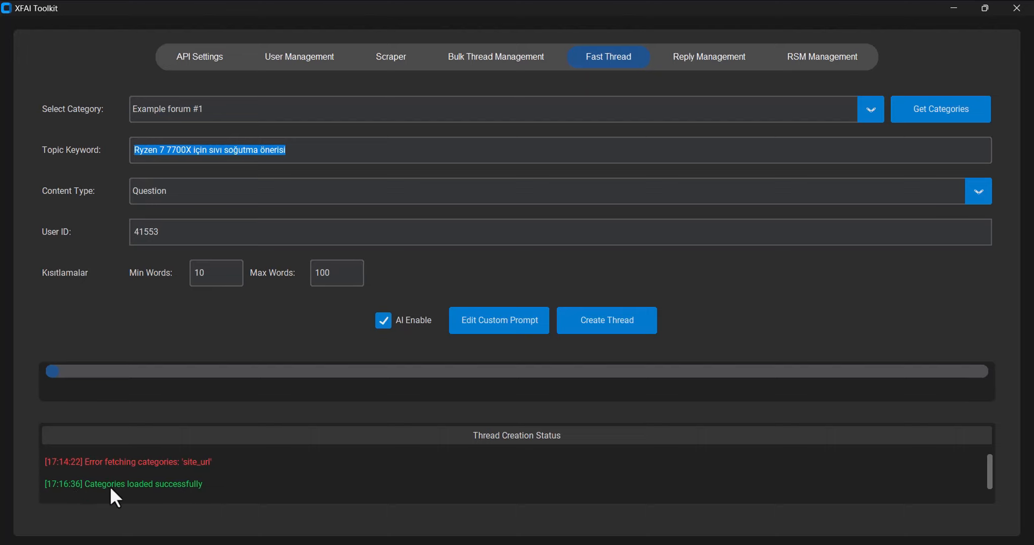
scroll(81, 484, "down", 1)
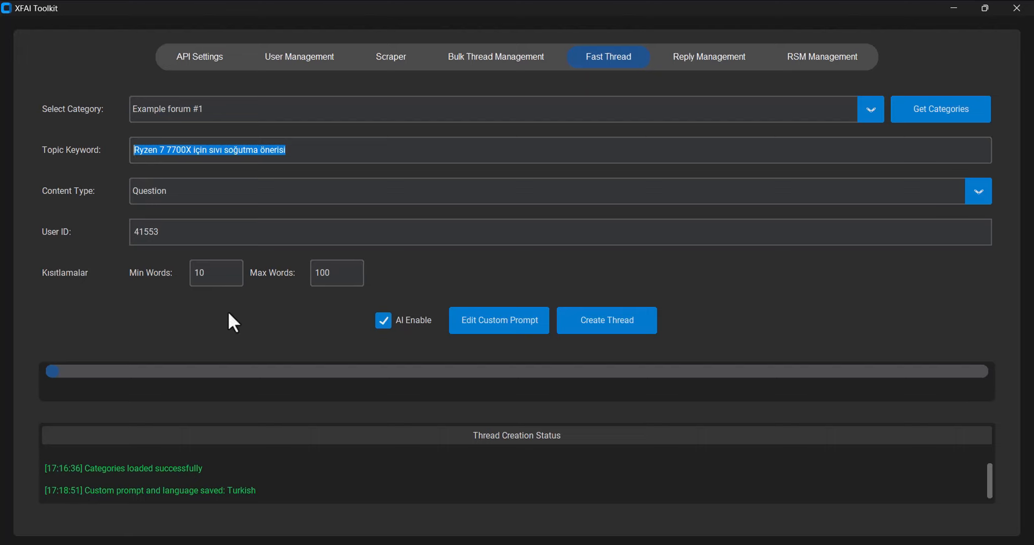
Review the category, keyword, content type, user ID and word limits, and create the thread.
left_click(228, 108)
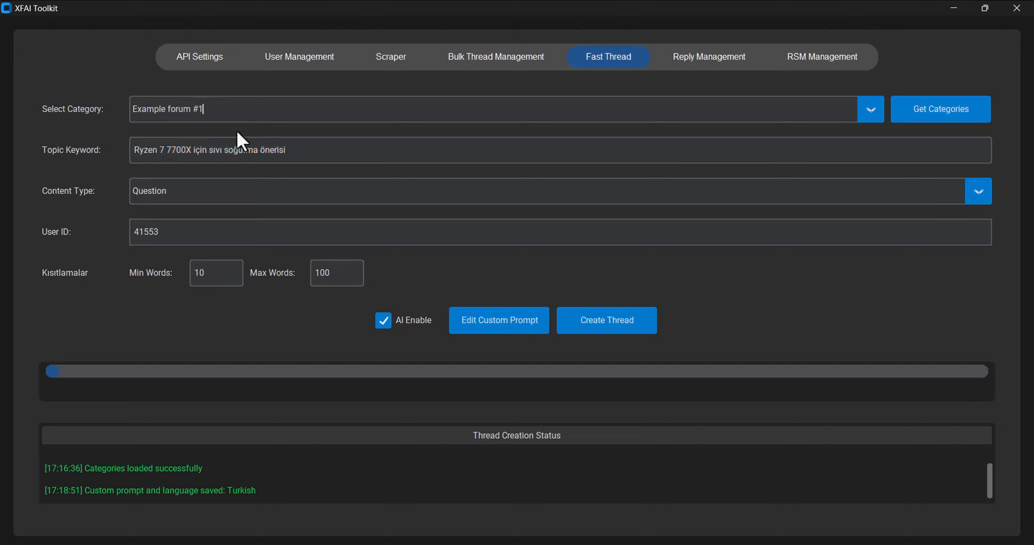
left_click_drag(301, 150, 121, 150)
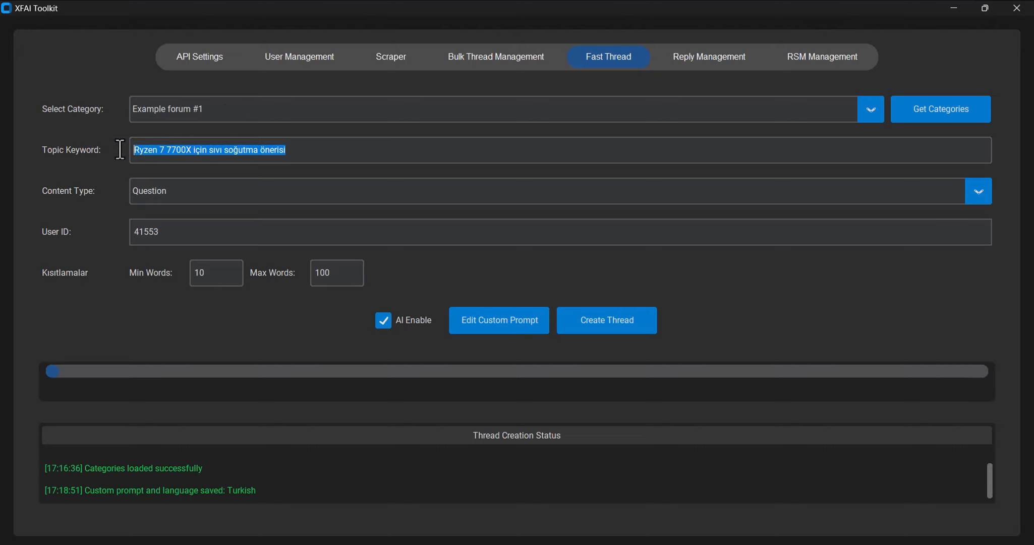
left_click(159, 192)
left_click_drag(168, 191, 118, 191)
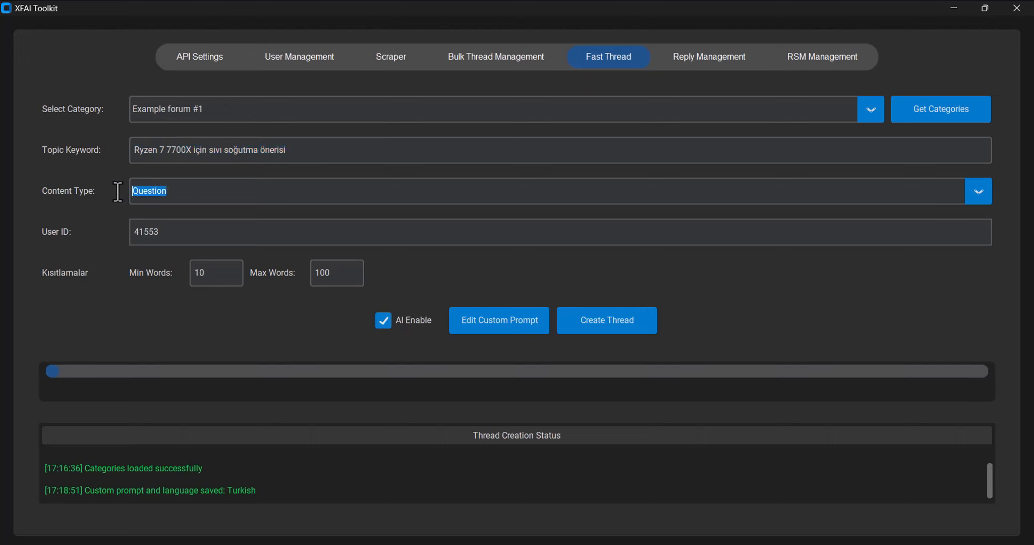
left_click_drag(223, 232, 83, 232)
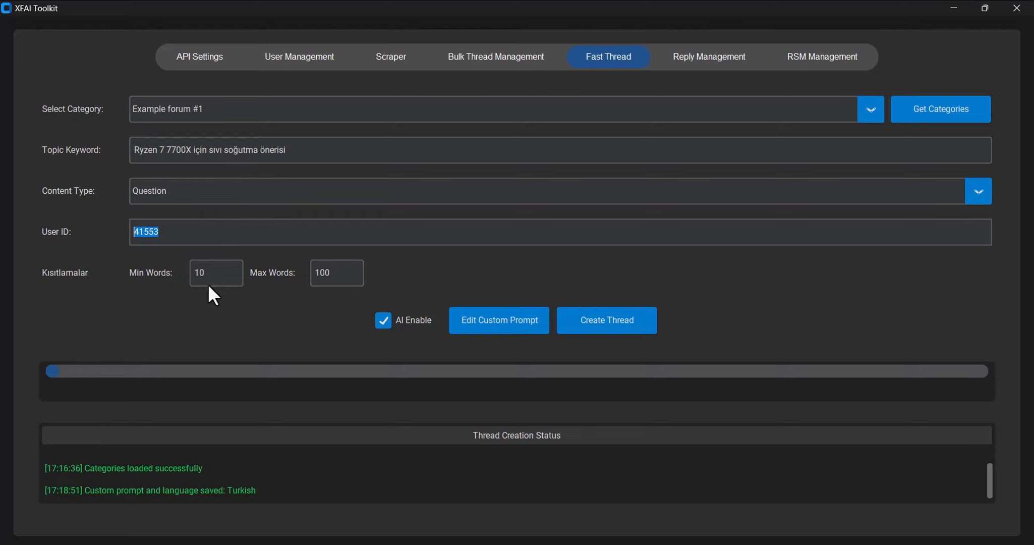
left_click_drag(209, 285, 182, 275)
left_click(600, 330)
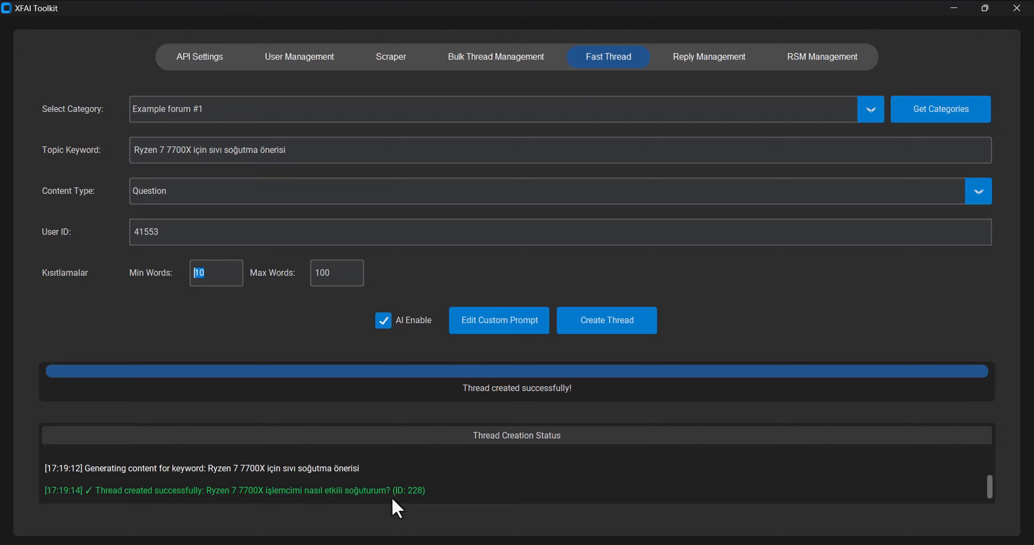
Switch to the forum in the browser, open the newly created Ryzen 7 7700X thread and read its post.
left_click_drag(302, 150, 113, 161)
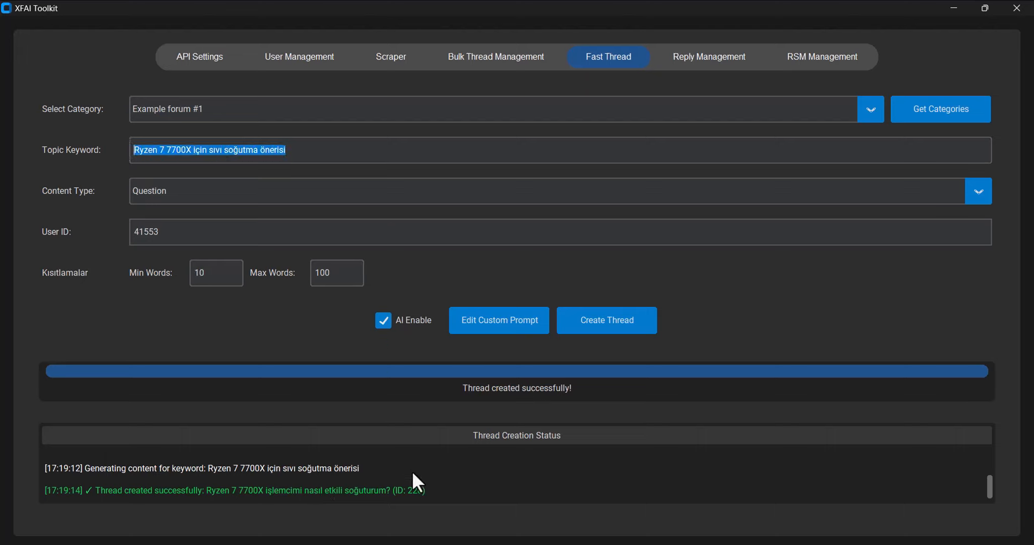
key("alt+Tab")
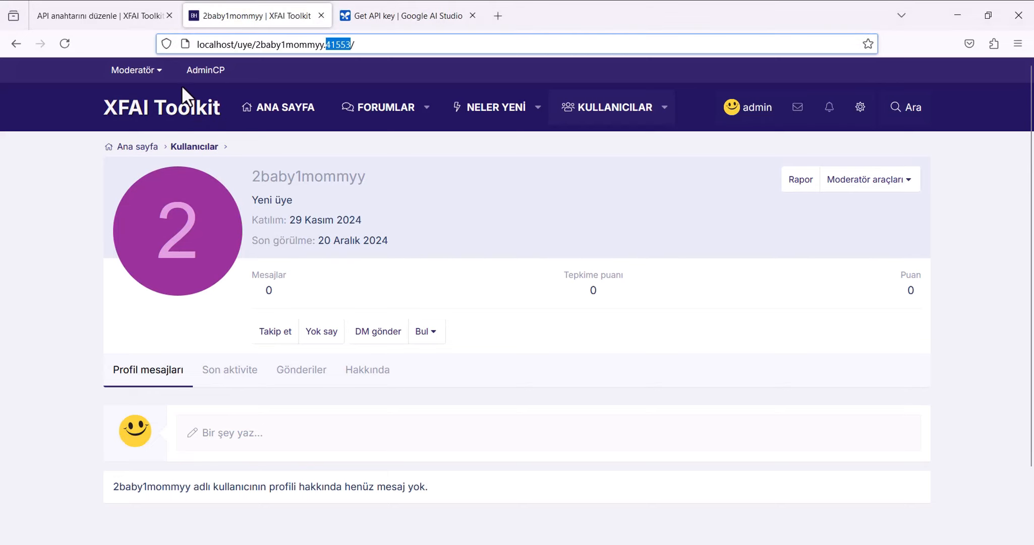
double_click(334, 49)
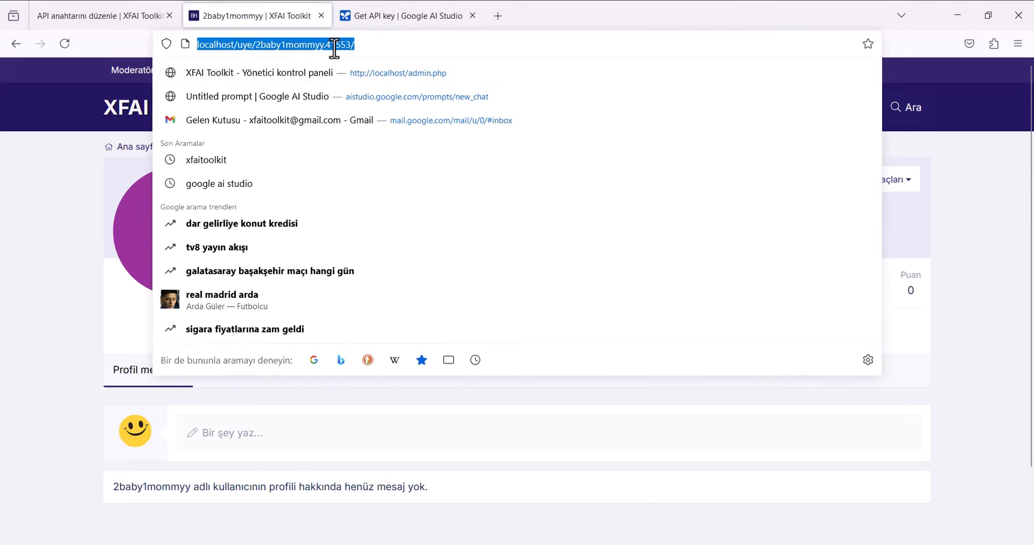
left_click(72, 264)
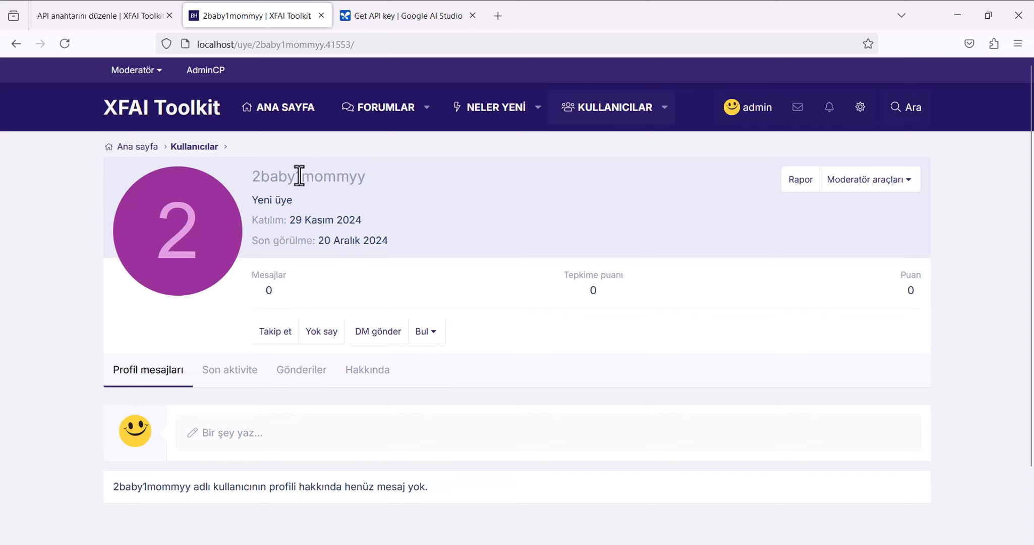
left_click(198, 118)
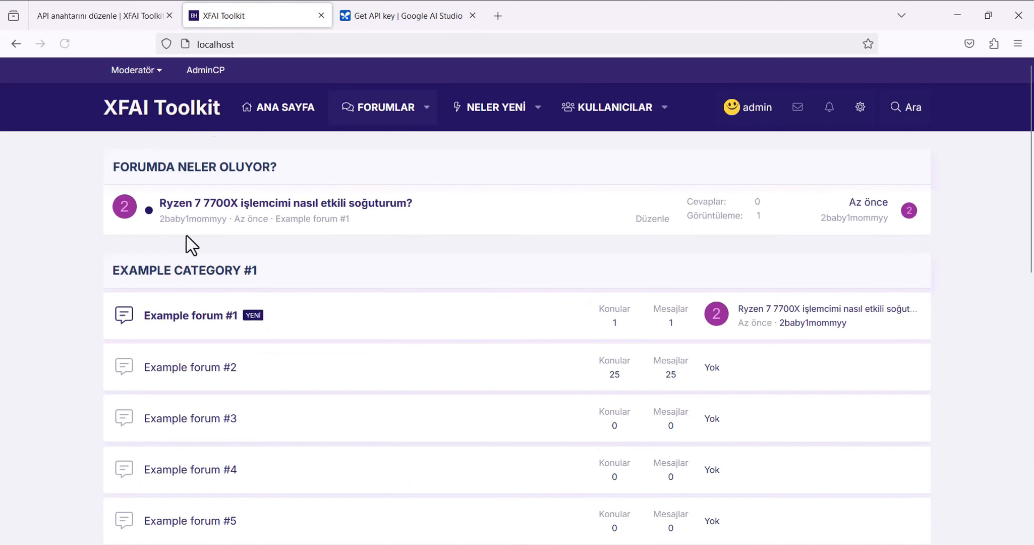
left_click(188, 206)
scroll(5, 310, "down", 2)
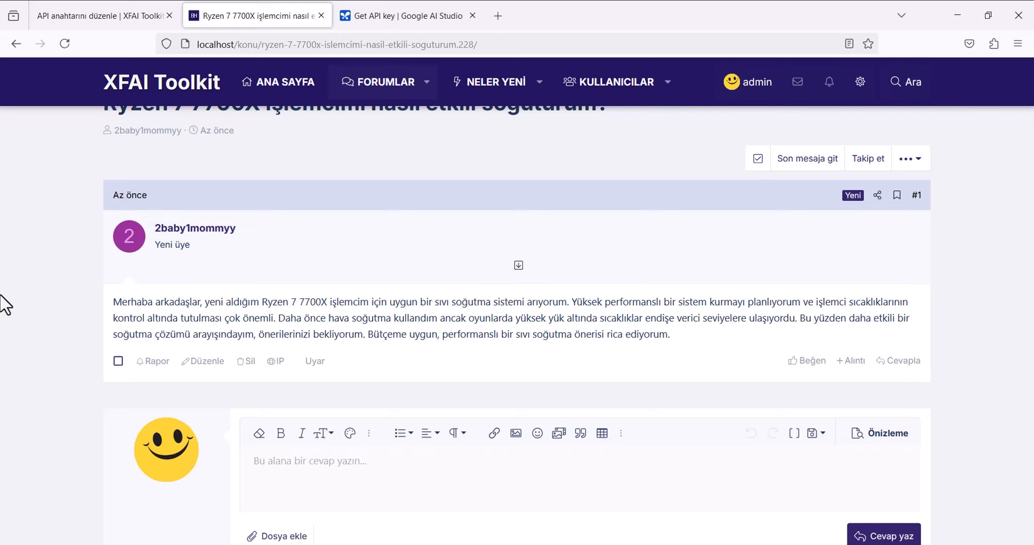
Copy "Mezun olduktan sonra eski karne notlarına nasıl bakılabilir?" from the Word document 1.docx into XFAI Toolkit's topic keyword.
left_click(115, 96)
key("alt+Tab")
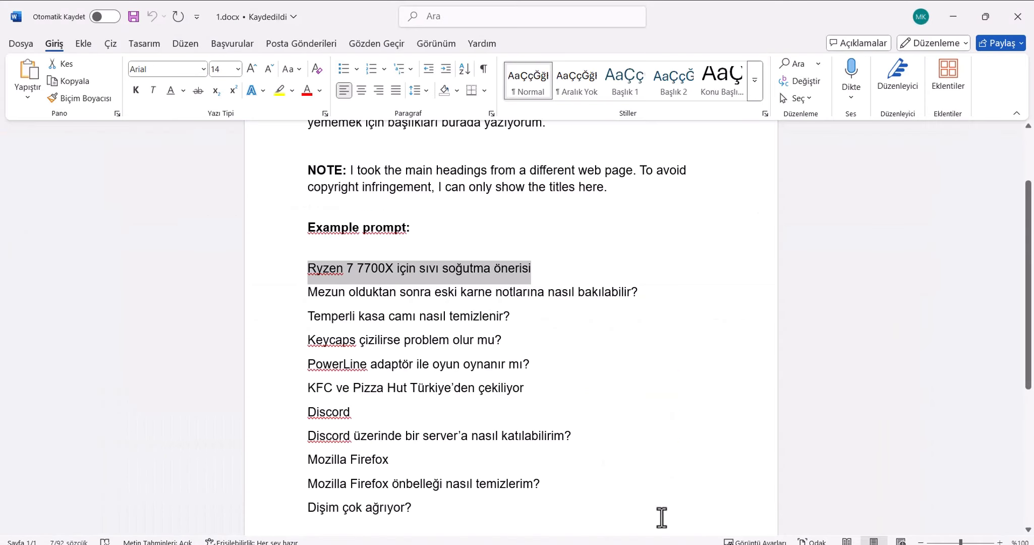
left_click(316, 294)
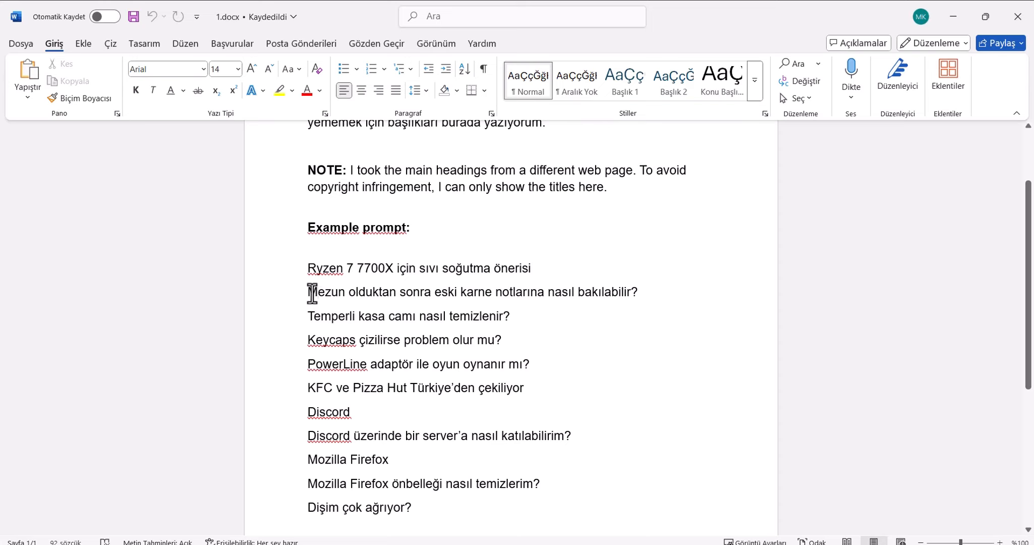
left_click_drag(311, 292, 654, 283)
key("ctrl+c")
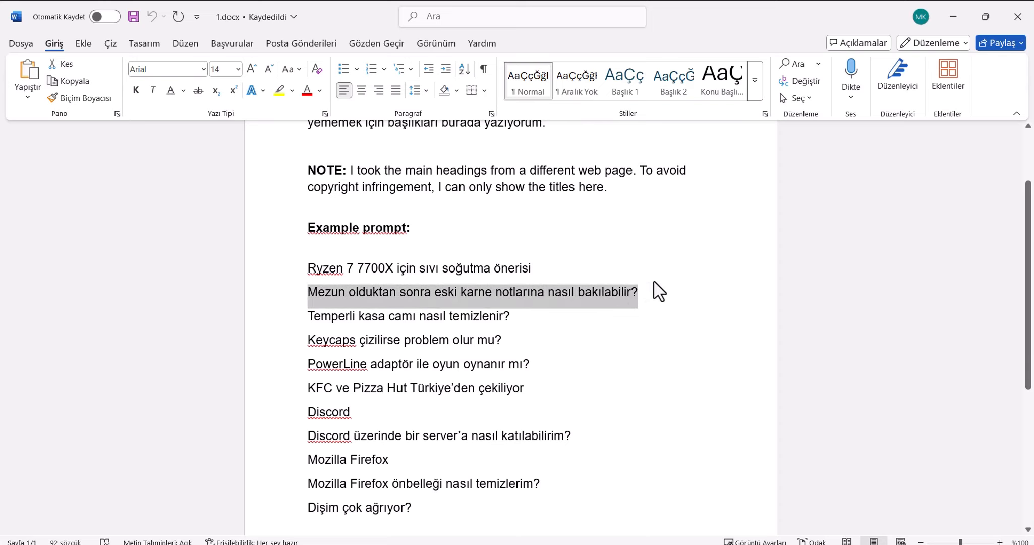
key("alt+Tab")
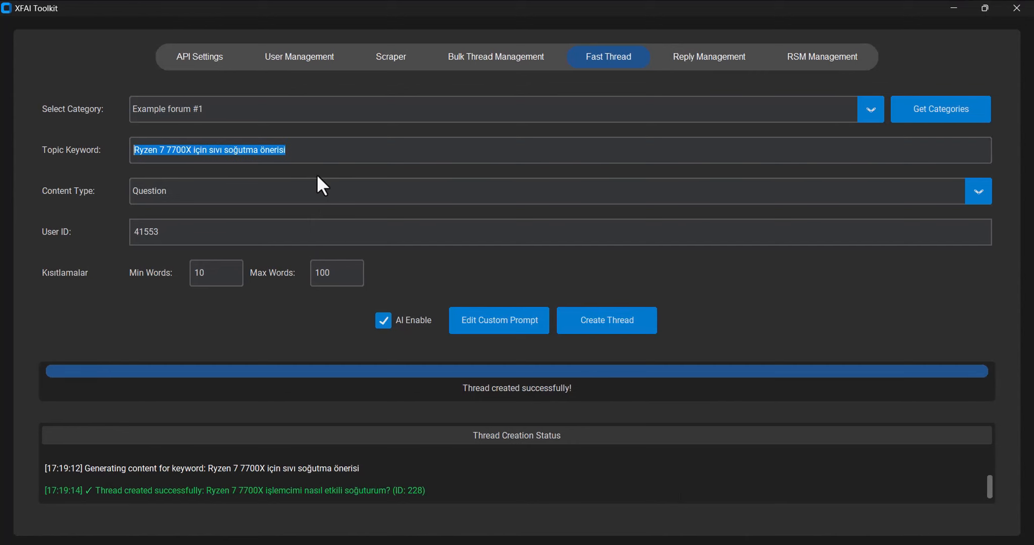
key("ctrl+v")
Set the user ID to 10 and the maximum words to 50, and check the custom prompt's language.
key("Tab")
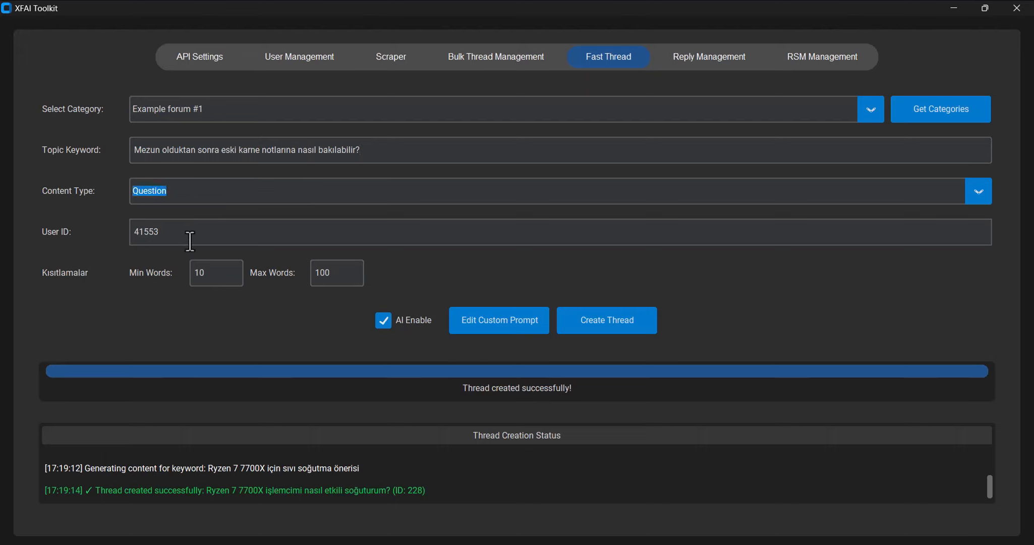
key("Tab")
type("10")
left_click(209, 276)
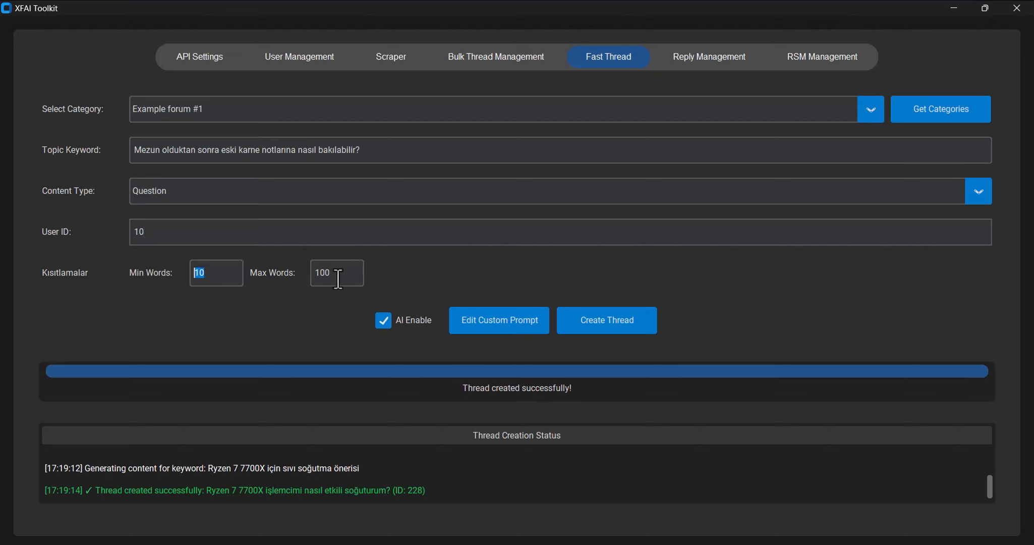
key("Tab")
type("50")
left_click(519, 322)
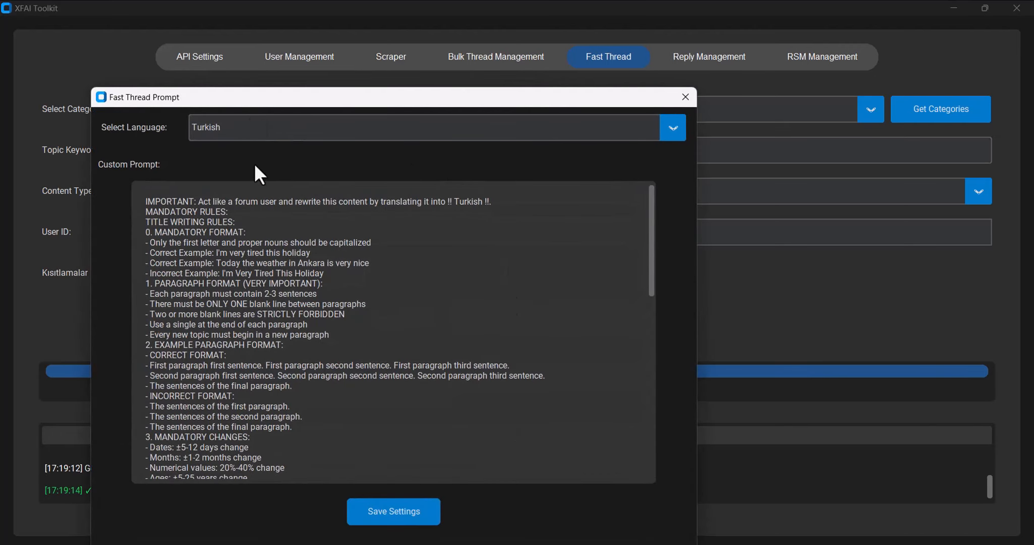
left_click(686, 97)
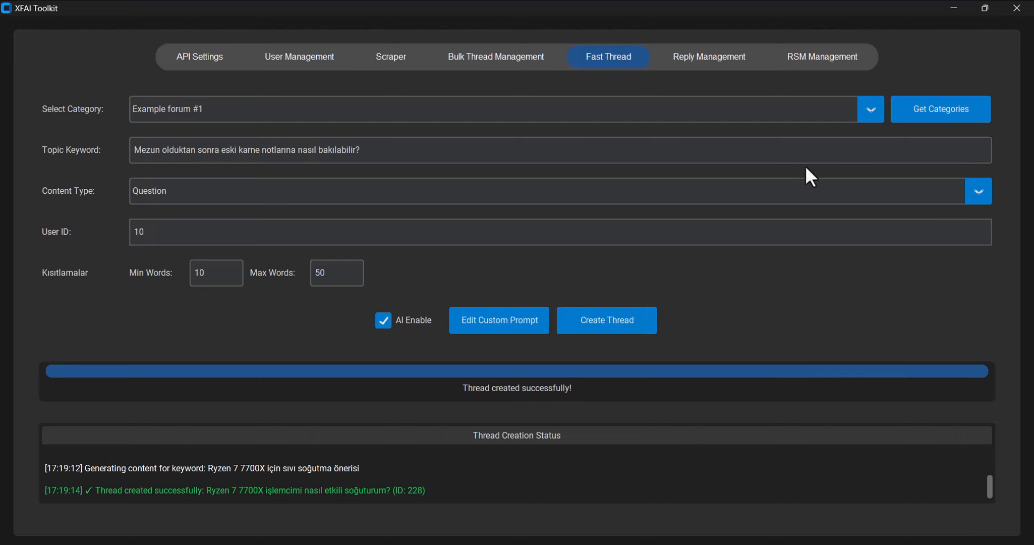
Choose Example forum #2 as the category and create the thread.
left_click(872, 109)
left_click(158, 151)
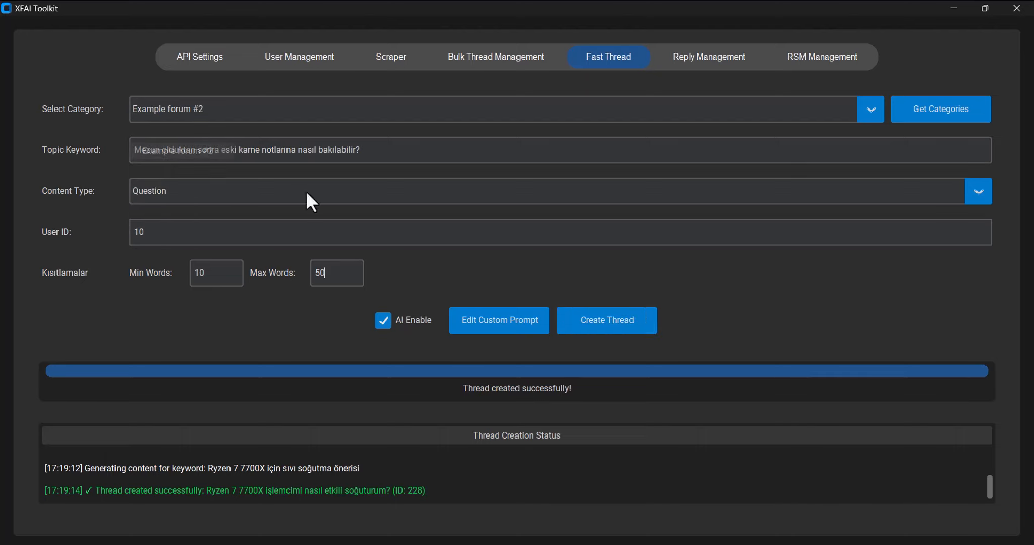
left_click(616, 344)
Switch to the forum in Firefox, read the new "Önceki Okul Başarı Notlarımı Nasıl Bulabilirim?" thread and return to the forum home page.
left_click(605, 527)
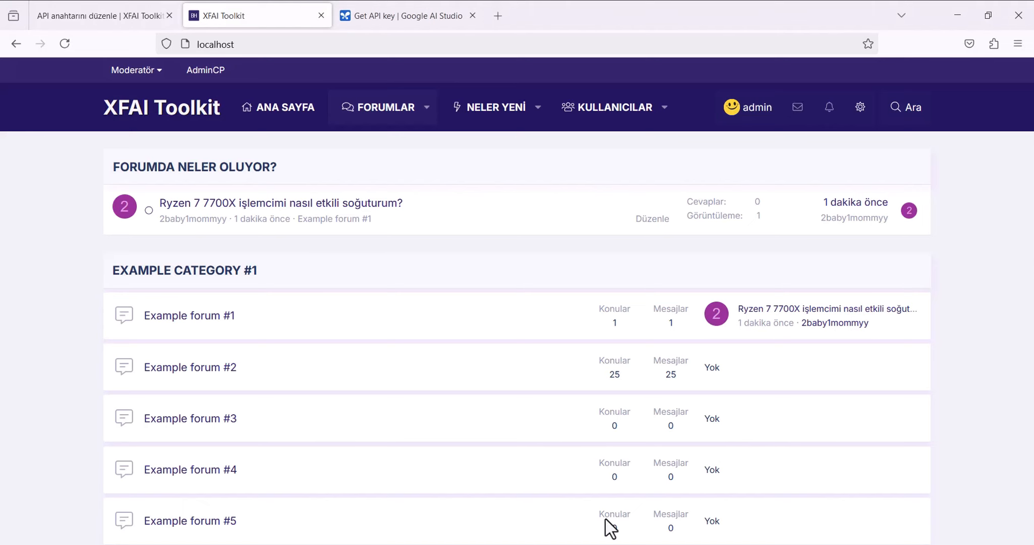
left_click(151, 113)
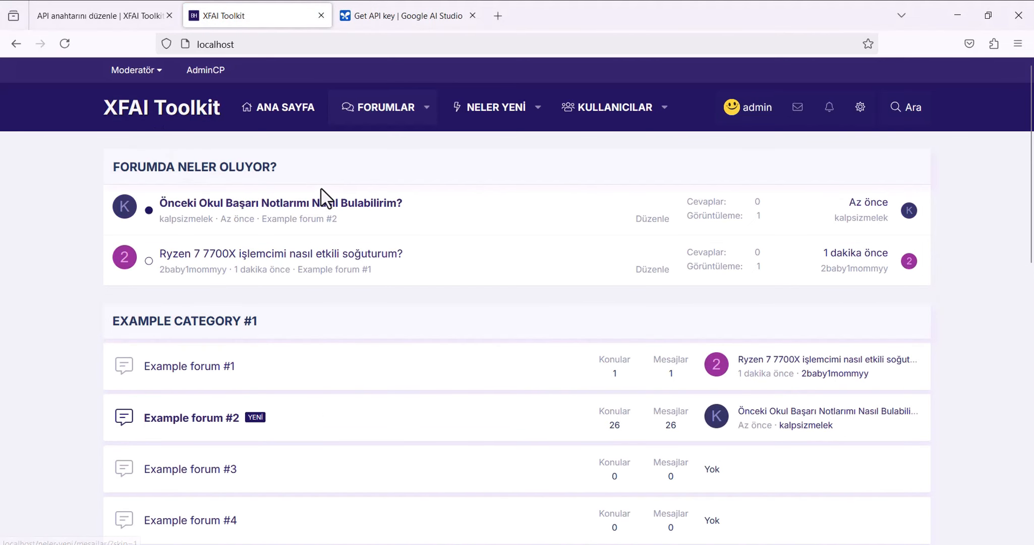
left_click(323, 204)
scroll(94, 204, "down", 2)
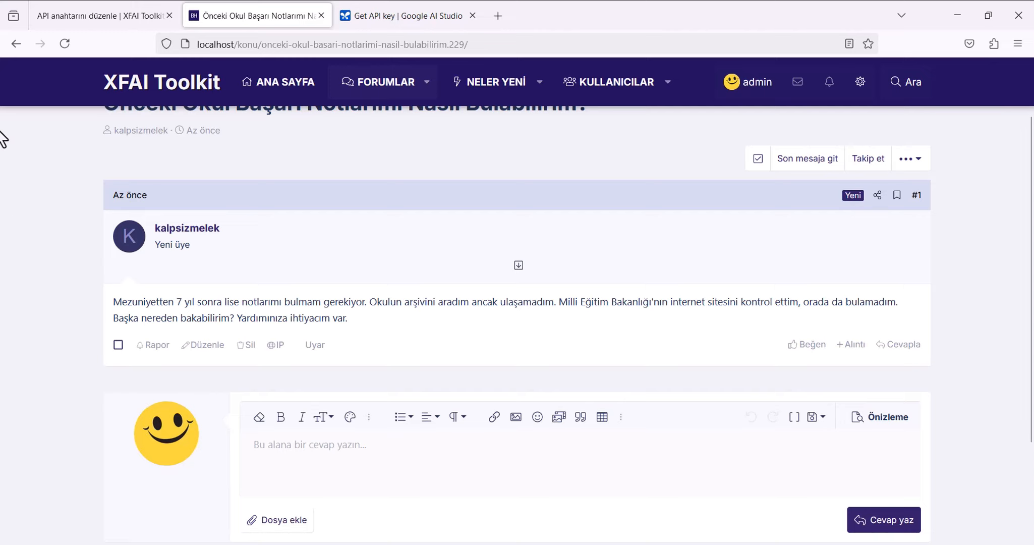
left_click(165, 87)
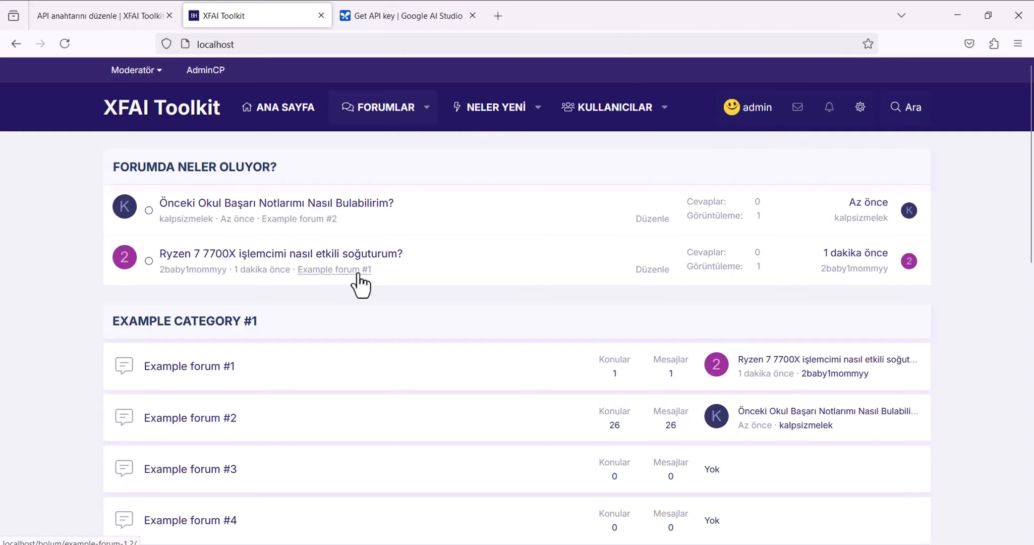
Copy the heading "KFC ve Pizza Hut Türkiye'den çekiliyor" from the Word document and replace XFAI Toolkit's topic keyword with it.
key("alt+Tab")
key("alt+Tab")
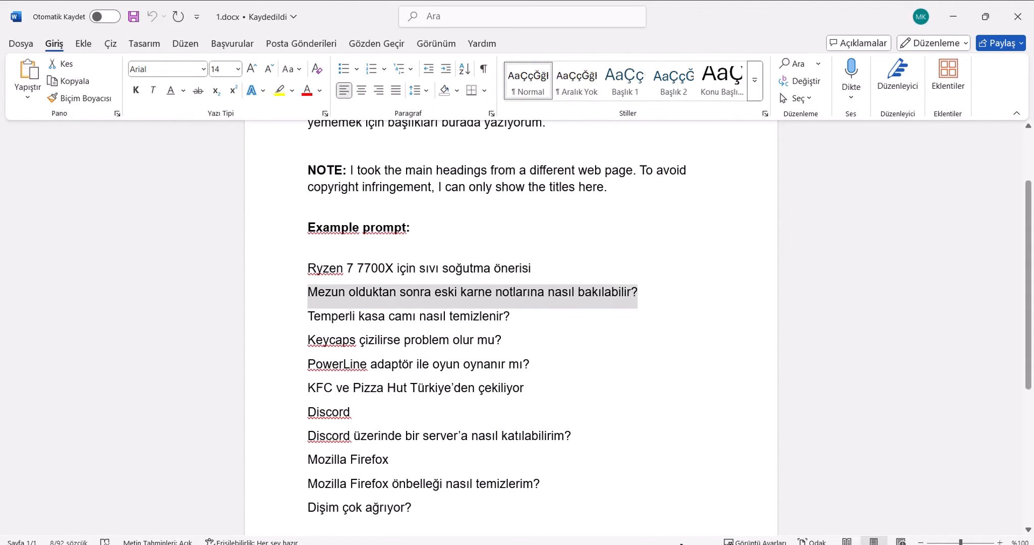
left_click(402, 376)
scroll(318, 367, "down", 1)
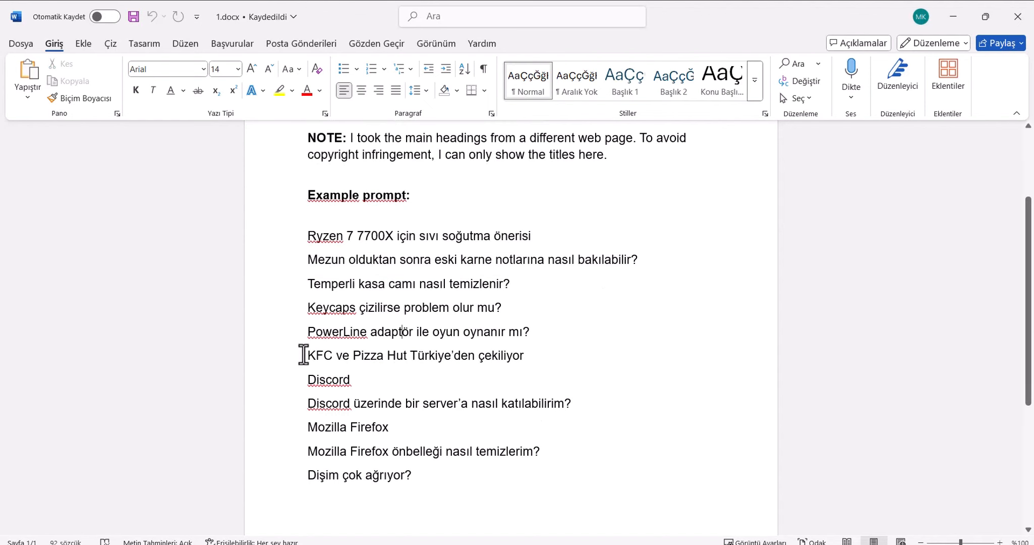
left_click_drag(304, 355, 517, 365)
key("ctrl+c")
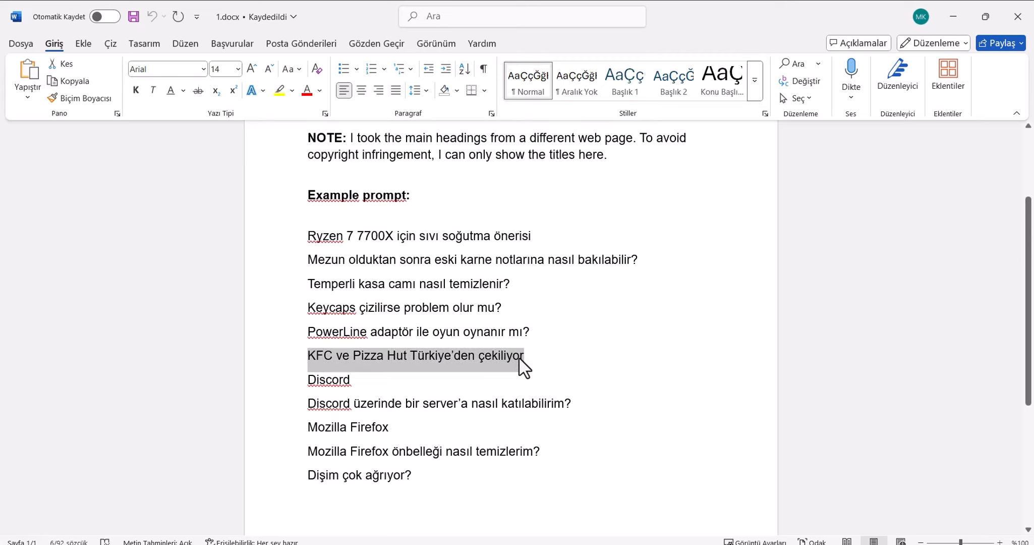
key("alt+Tab")
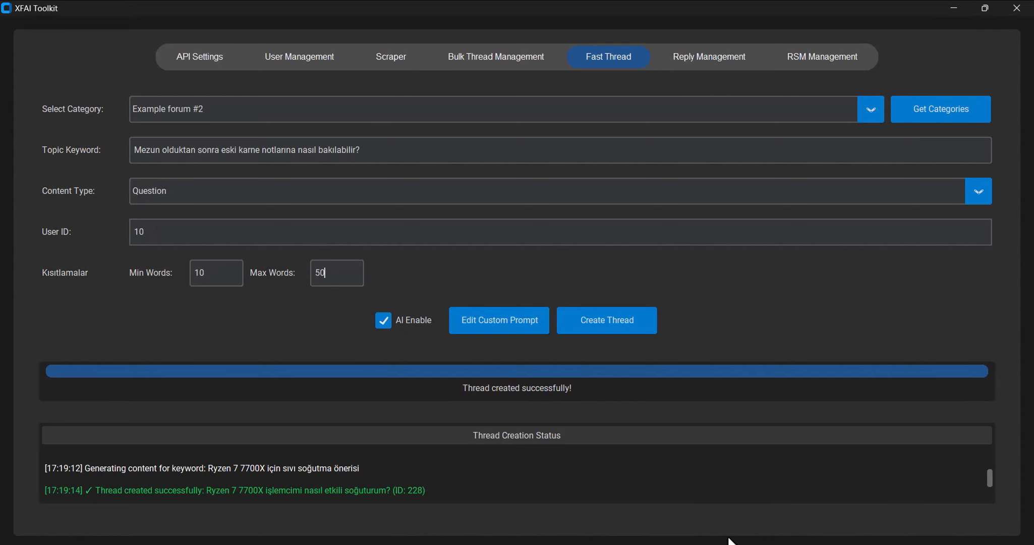
left_click_drag(364, 151, 113, 146)
key("ctrl+v")
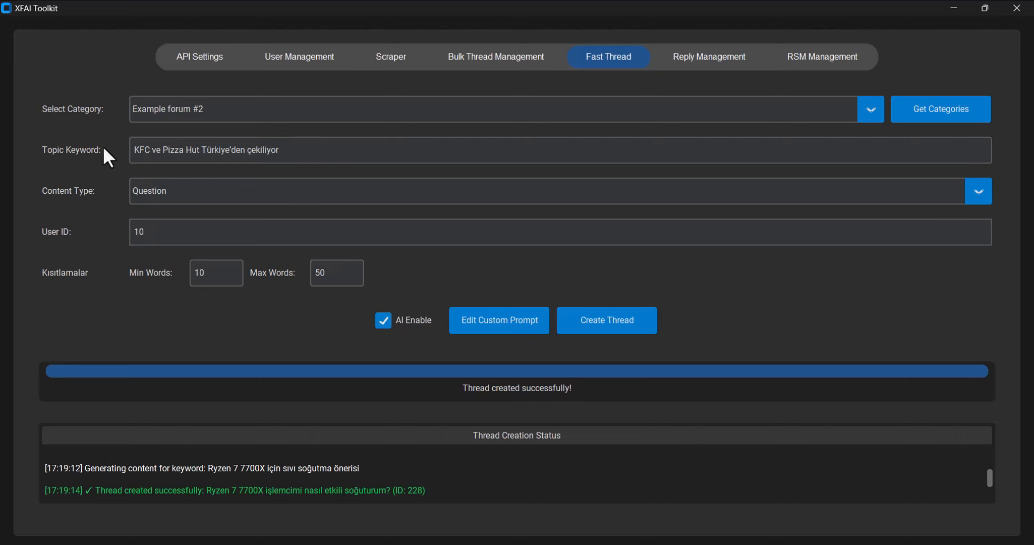
Set the content type to Article with 250 minimum and 500 maximum words, and check the custom prompt.
left_click(979, 194)
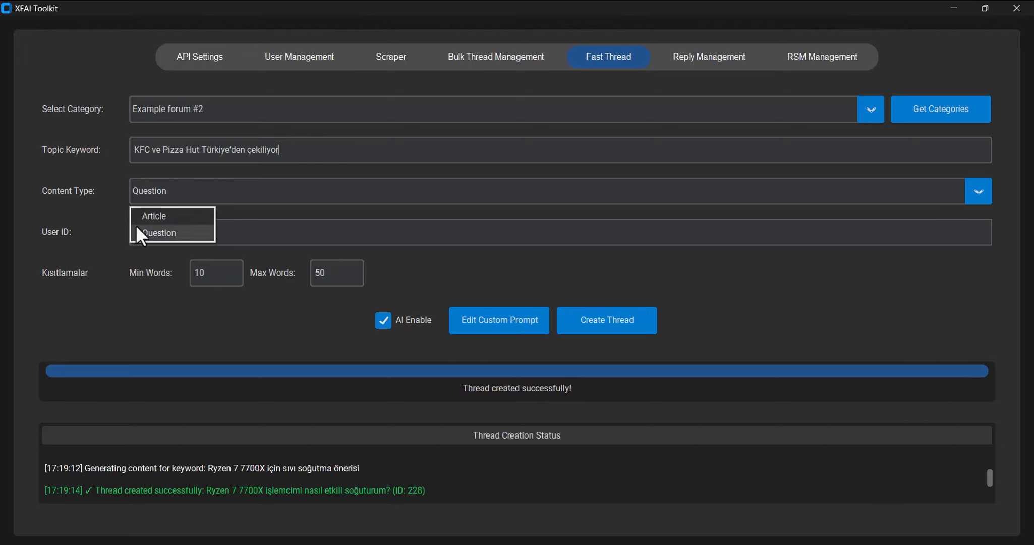
left_click(145, 215)
left_click_drag(210, 273, 167, 279)
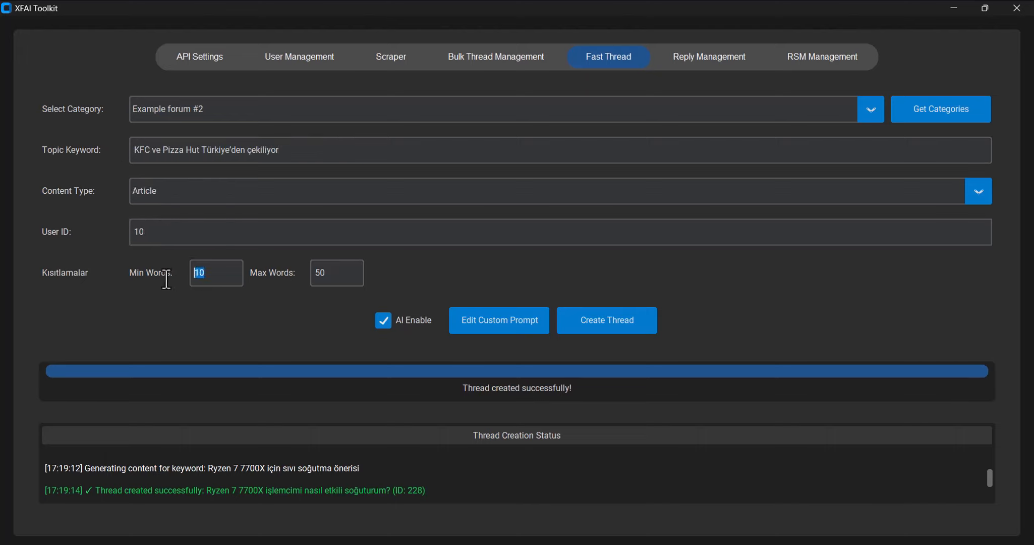
type("250")
key("Tab")
type("500")
left_click(474, 318)
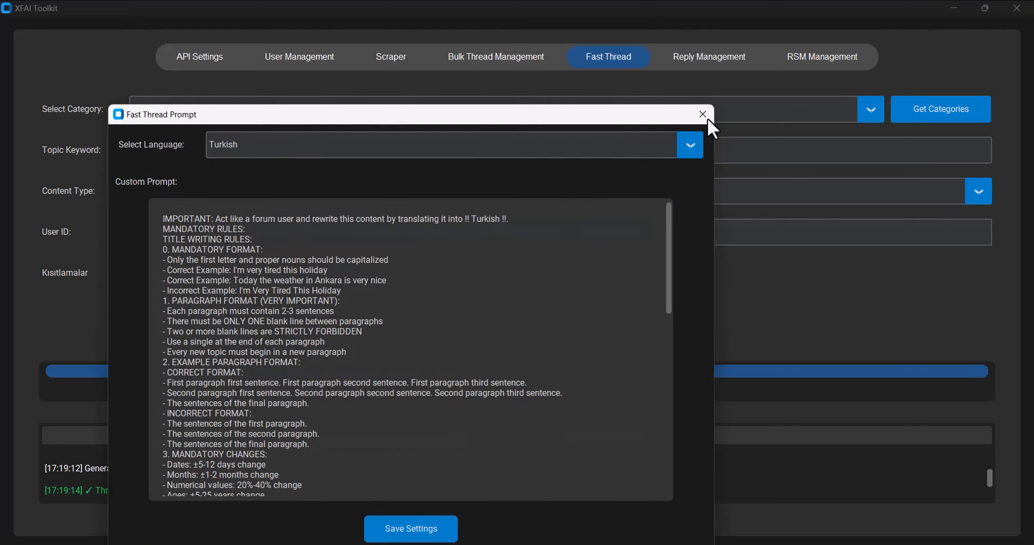
left_click(703, 114)
Choose Example forum #3 as the category, set the user ID to 18, create the thread and check the creation log.
left_click(863, 112)
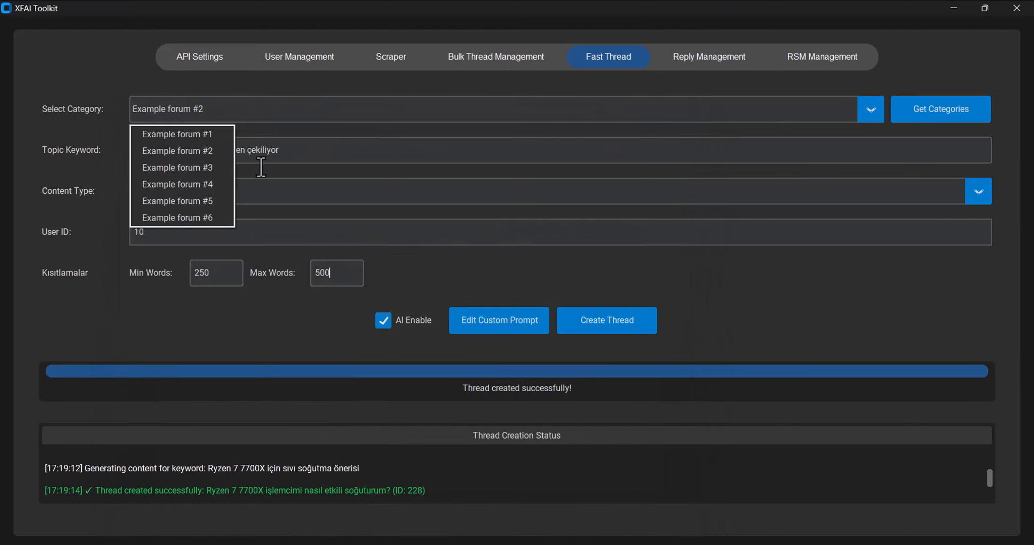
left_click(215, 169)
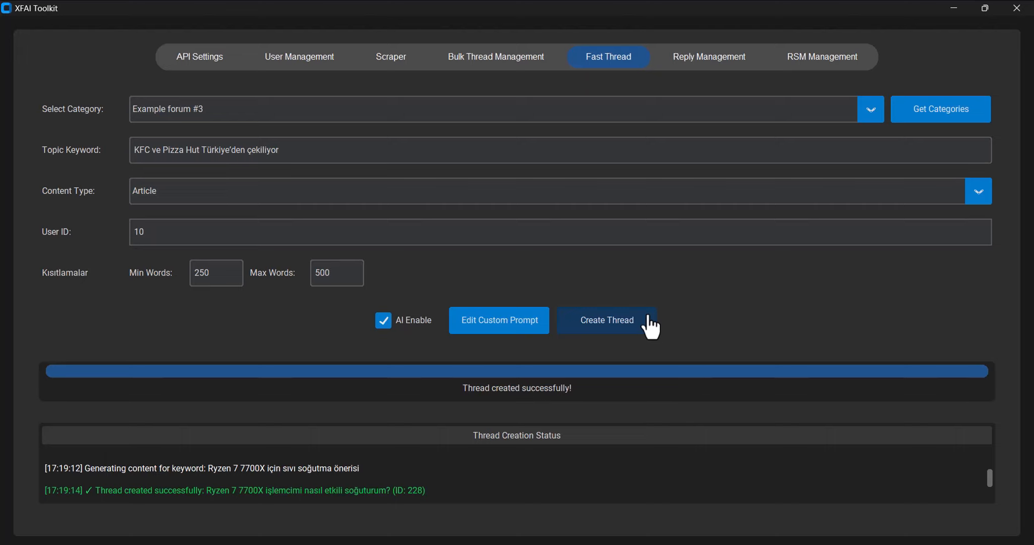
left_click(314, 235)
scroll(995, 485, "down", 5)
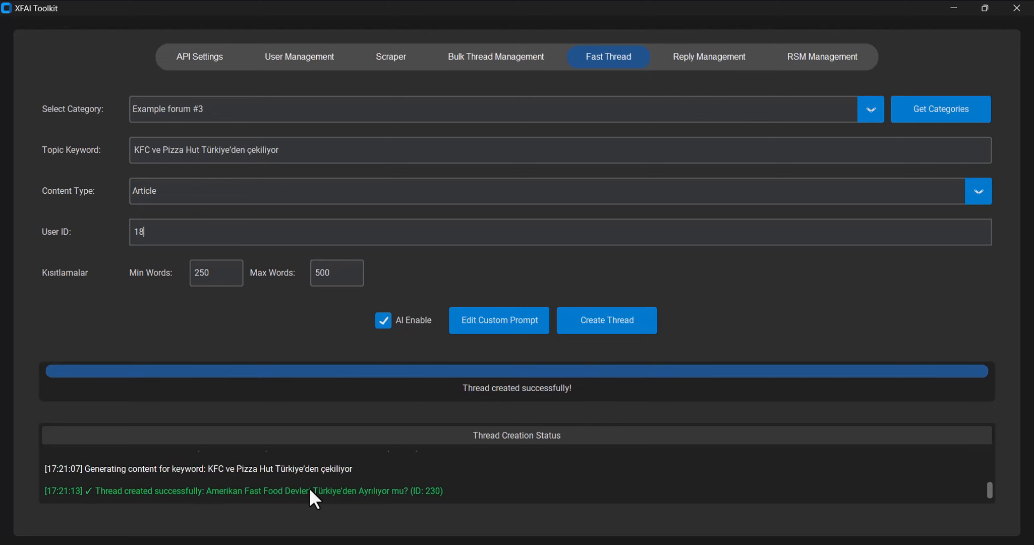
Switch to the forum in Firefox, read through the new "Amerikan Fast Food Devleri Türkiye'den Ayrılıyor mu?" article and return to the home page.
left_click(612, 532)
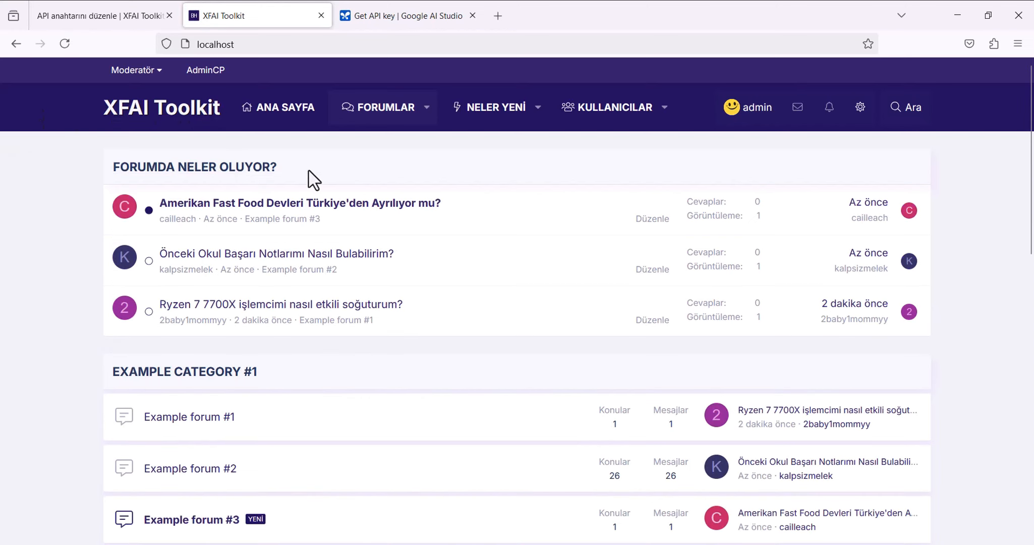
left_click(312, 203)
scroll(4, 238, "down", 1)
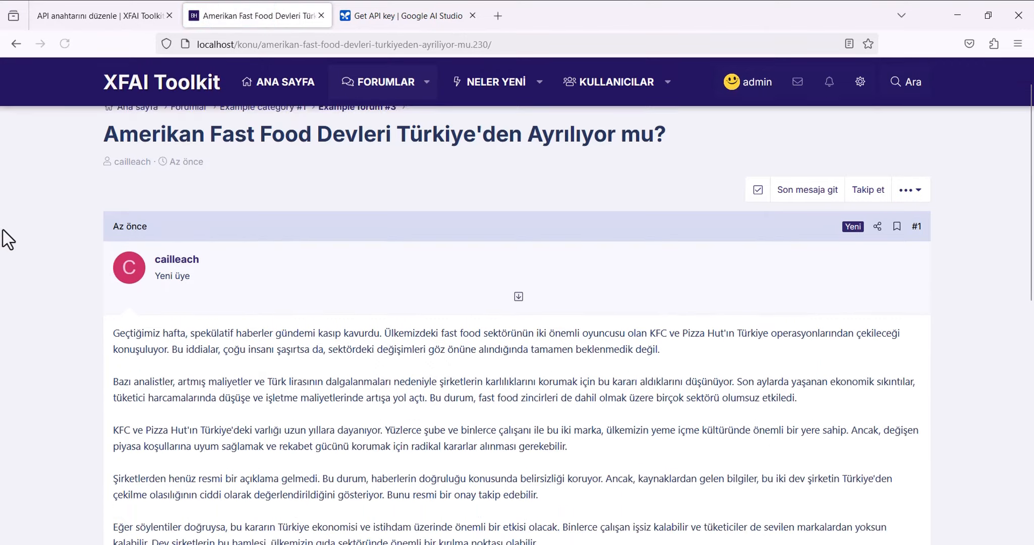
scroll(4, 237, "down", 2)
scroll(7, 239, "down", 2)
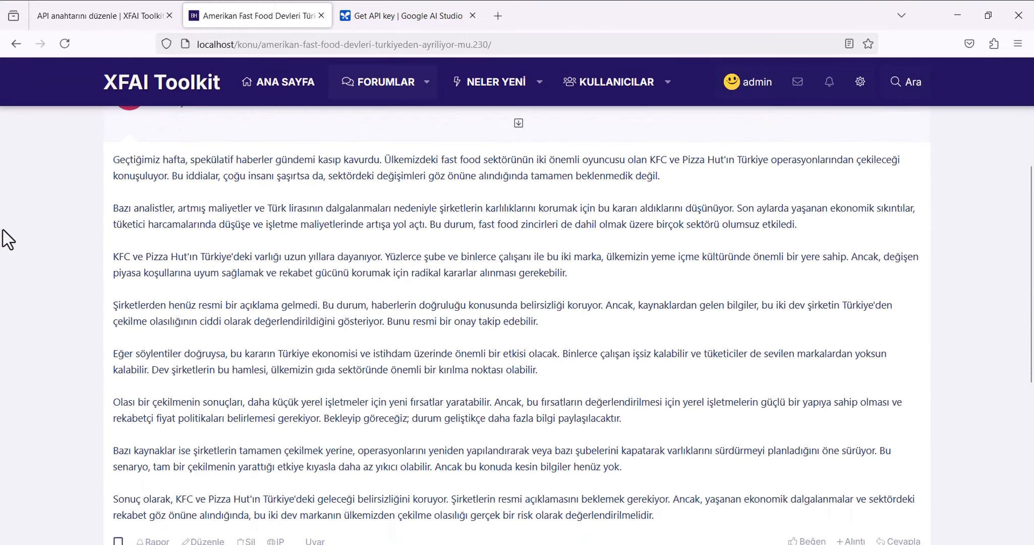
scroll(7, 238, "down", 2)
scroll(7, 238, "up", 5)
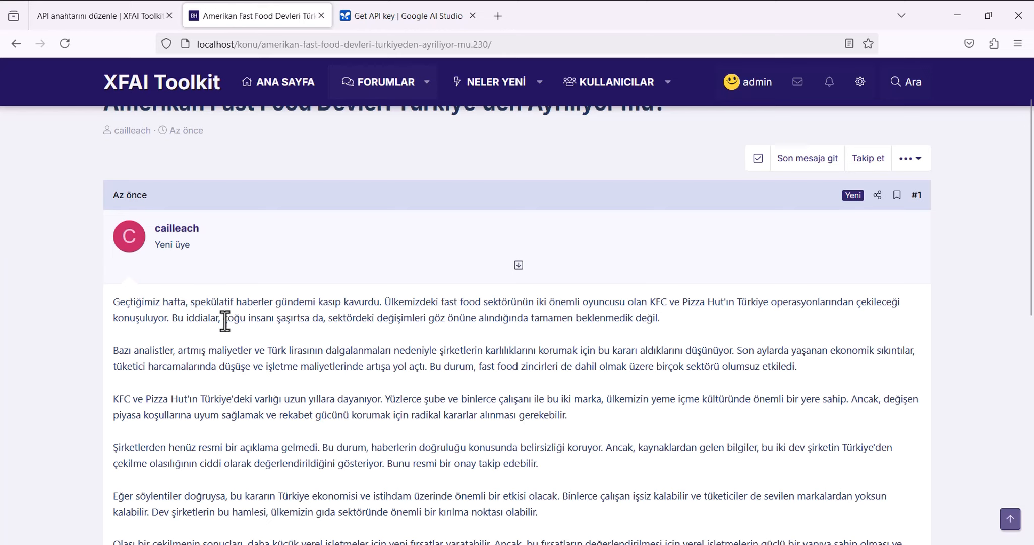
triple_click(175, 318)
left_click(305, 347)
triple_click(305, 350)
left_click(404, 390)
left_click(191, 104)
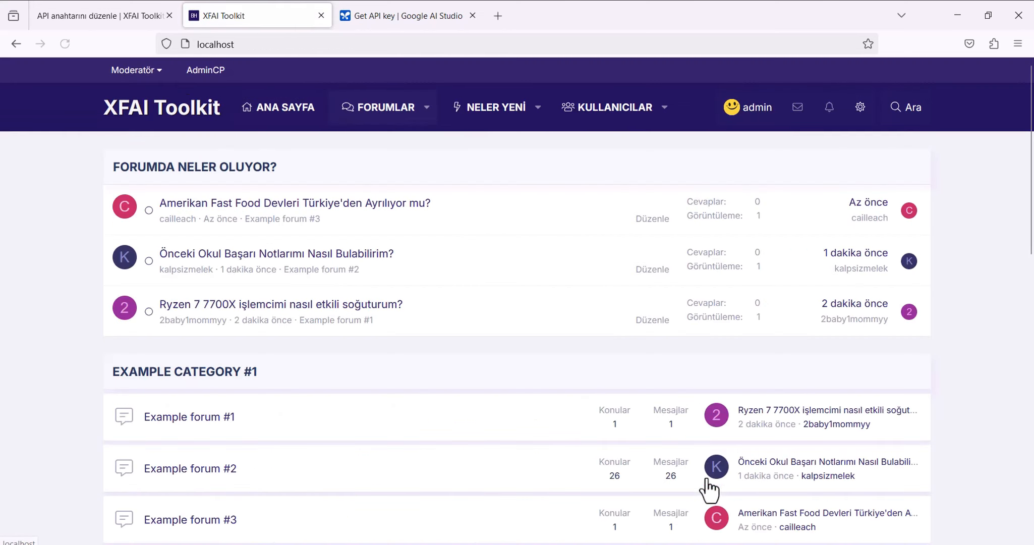
Copy "Mozilla Firefox önbelleği nasıl temizlerim?" from the Word document and replace XFAI Toolkit's topic keyword with it.
key("alt+Tab")
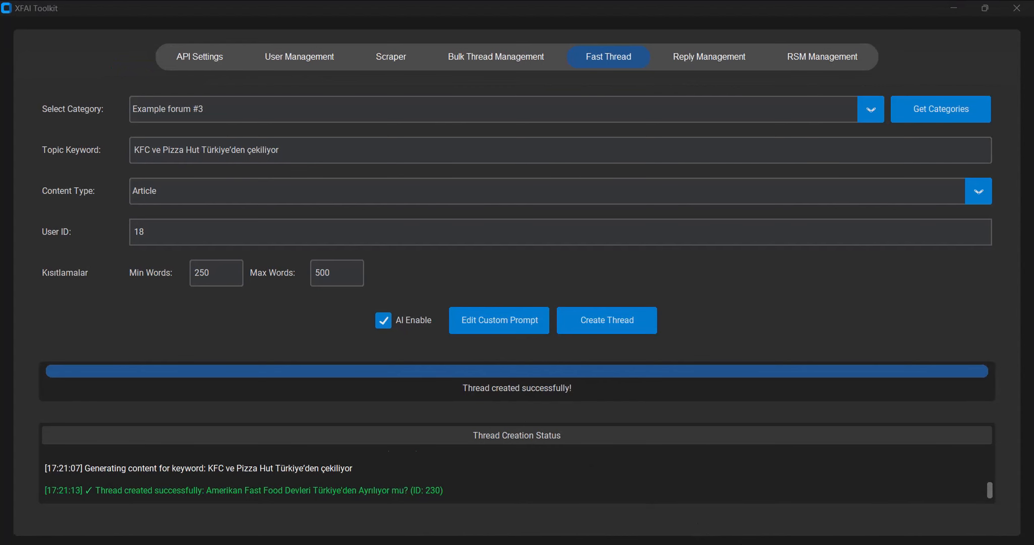
key("alt+Tab")
scroll(443, 330, "down", 1)
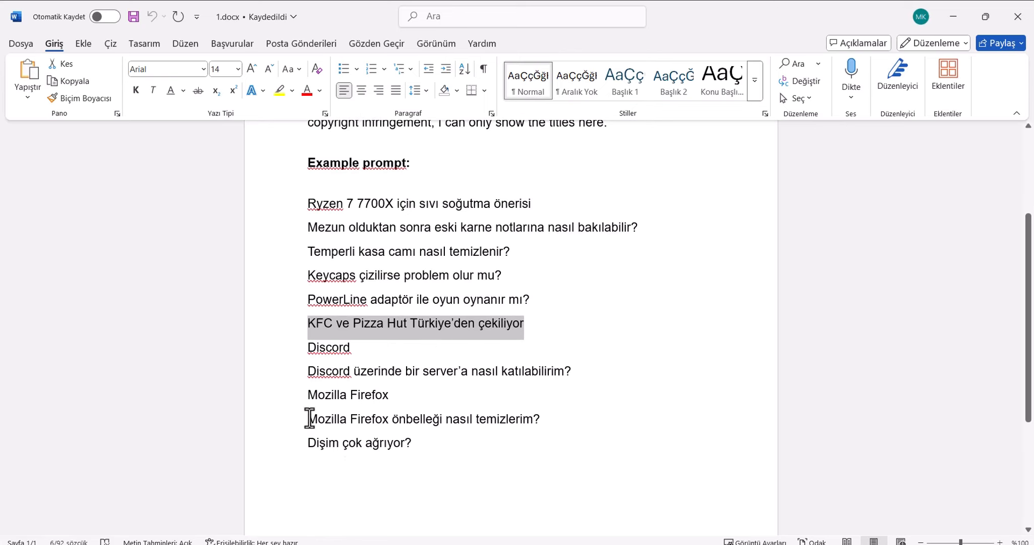
left_click_drag(309, 418, 556, 419)
key("ctrl+c")
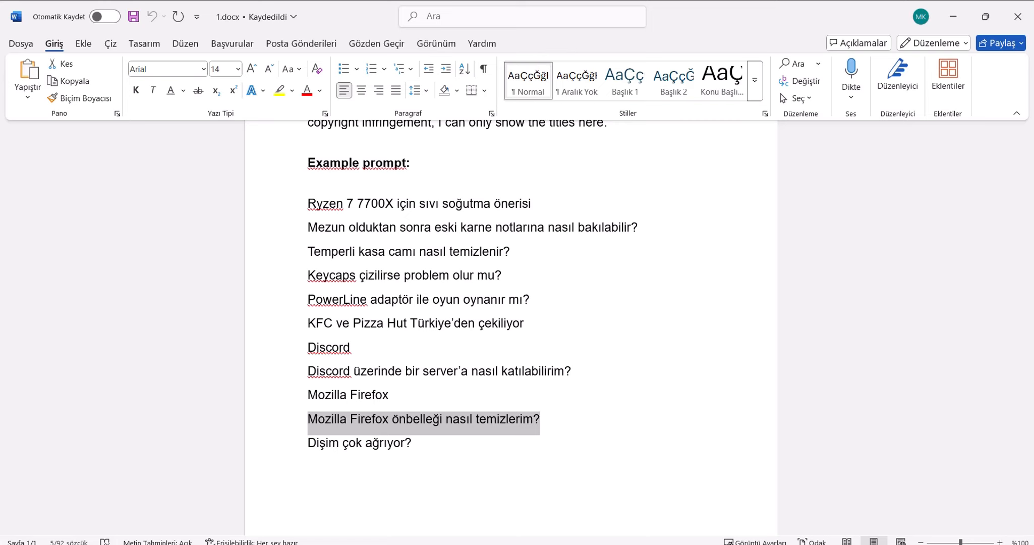
key("alt+Tab")
left_click_drag(296, 150, 55, 150)
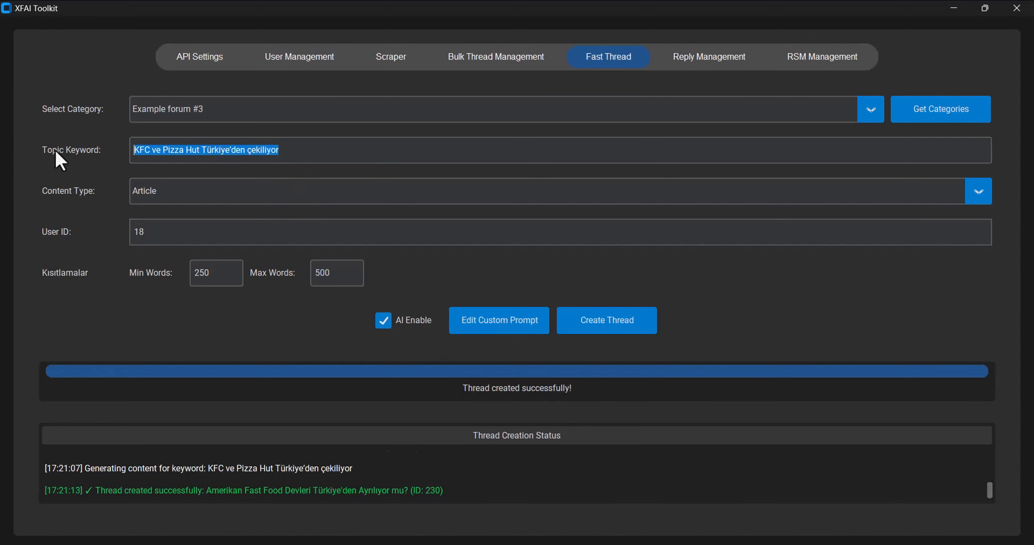
key("ctrl+v")
Set the content type to Question with 10 minimum and 100 maximum words.
left_click(978, 191)
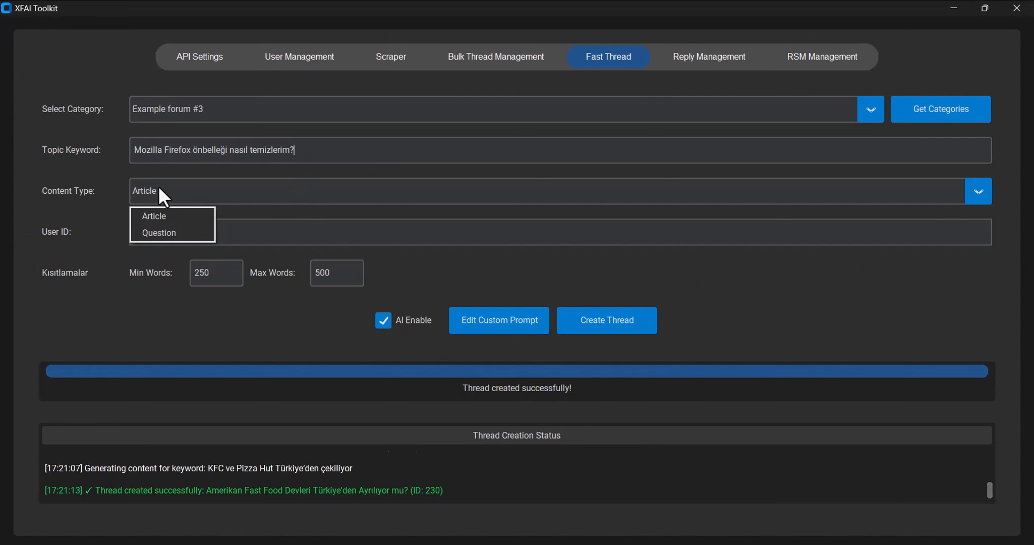
left_click(151, 232)
double_click(212, 273)
type("1")
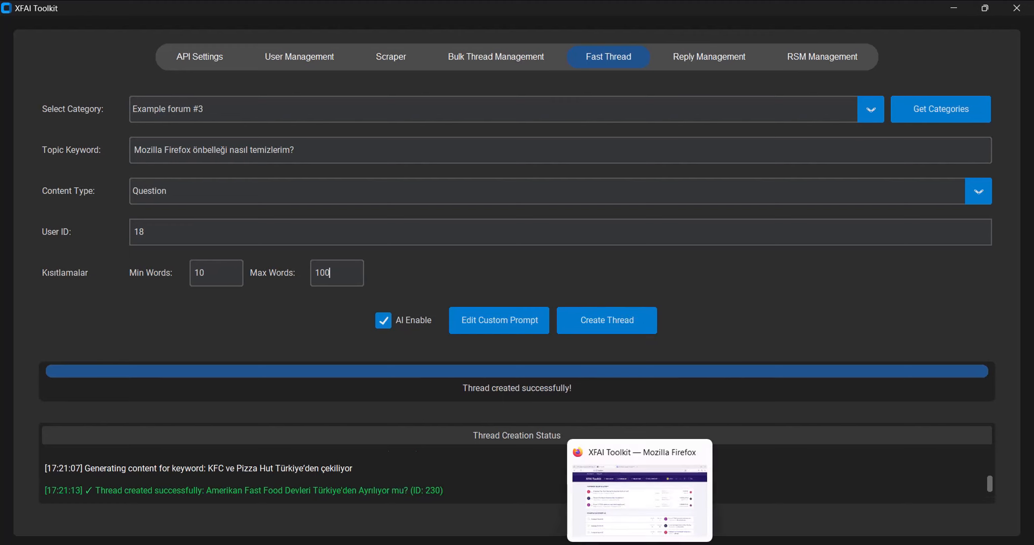
Switch to the forum in Firefox, read through the new "Firefox'ta Gezinme Verilerini Nasıl Temizlerim?" thread and return to the home page.
left_click(640, 544)
left_click(202, 117)
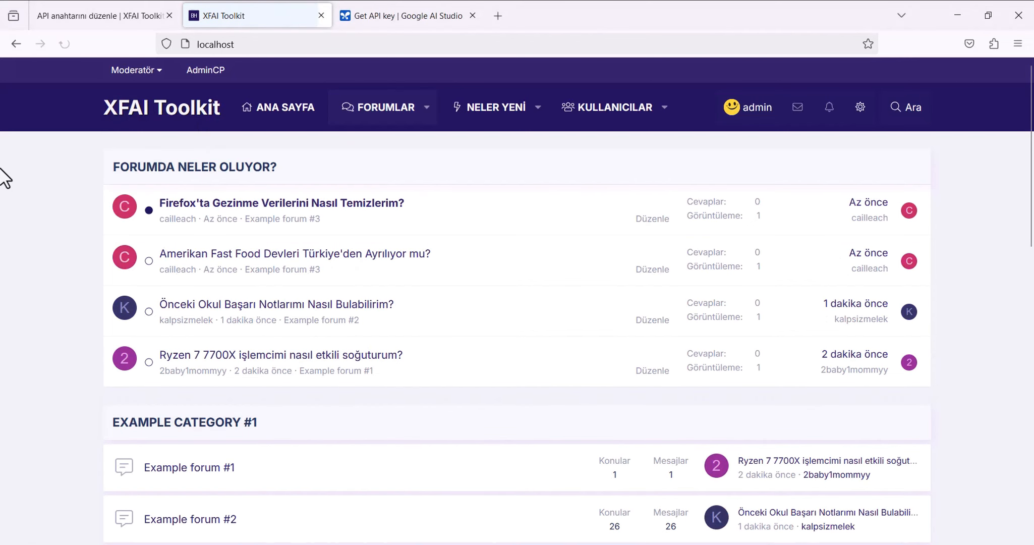
left_click(237, 204)
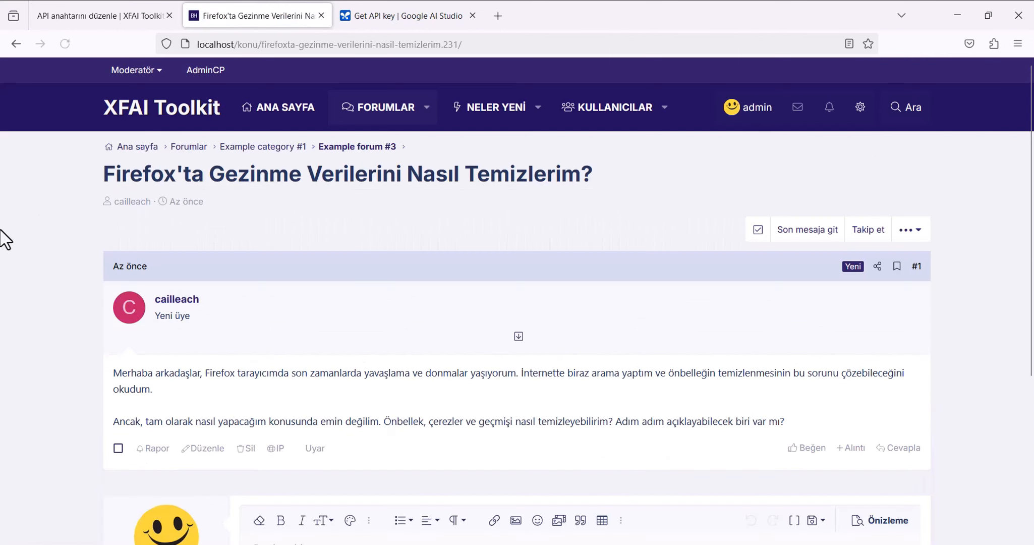
scroll(7, 240, "down", 2)
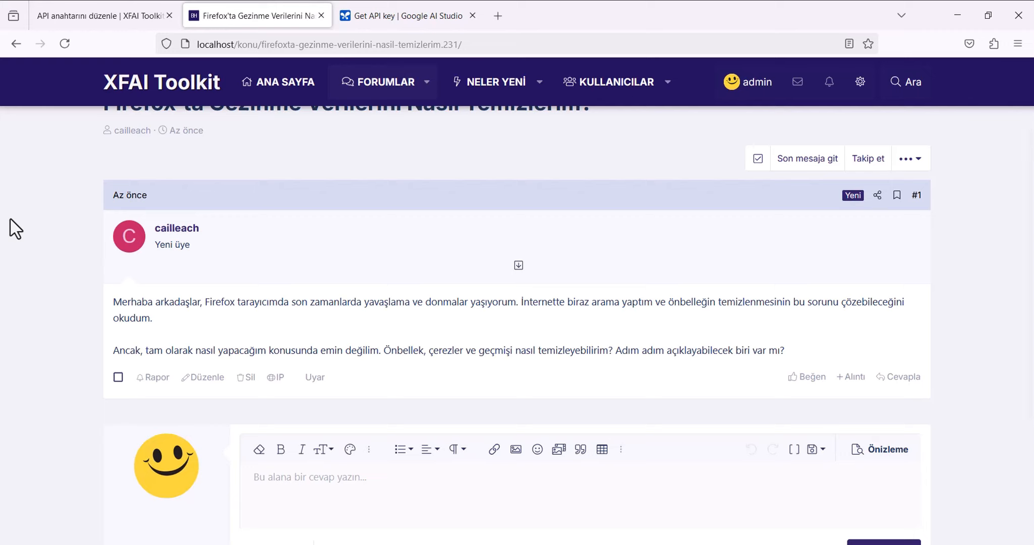
scroll(88, 213, "up", 2)
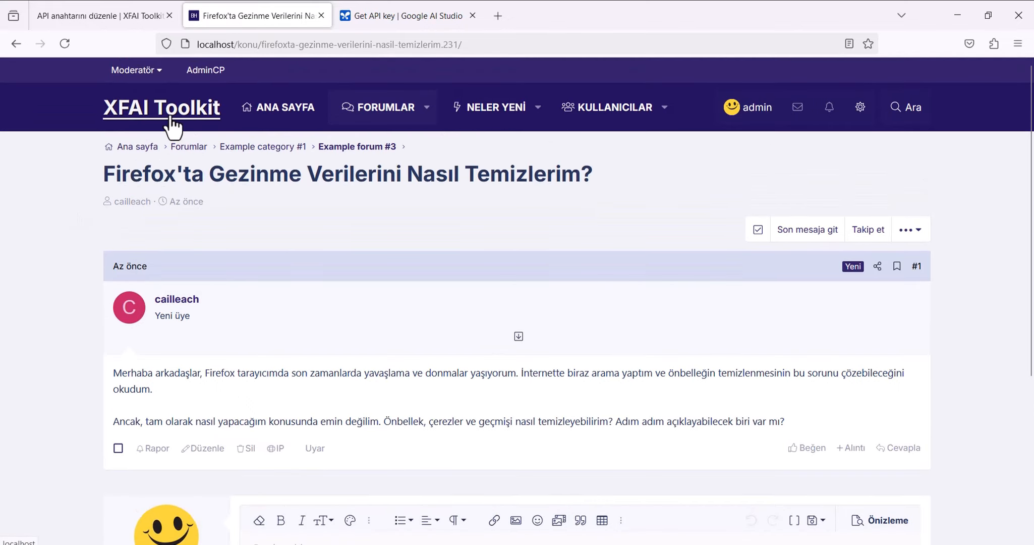
left_click(170, 121)
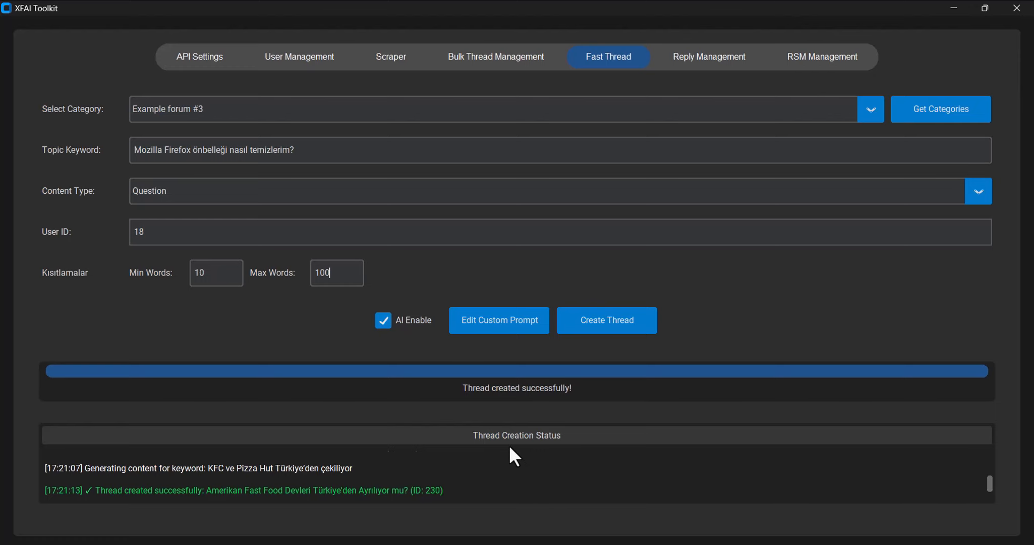
Set the language of the Fast Thread custom prompt to Russian and save the prompt settings.
left_click(514, 327)
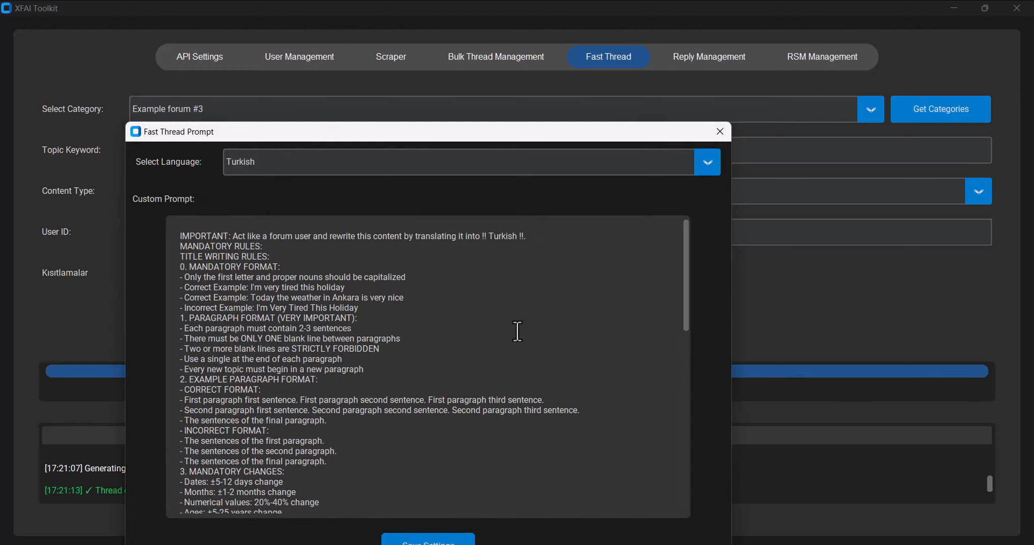
left_click(720, 132)
left_click_drag(303, 151, 130, 154)
left_click(460, 319)
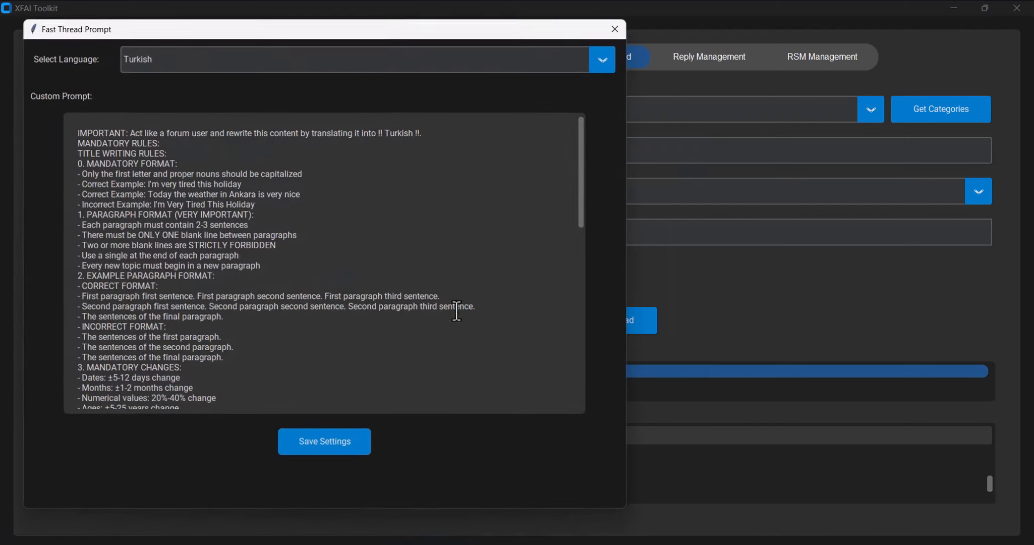
left_click(605, 61)
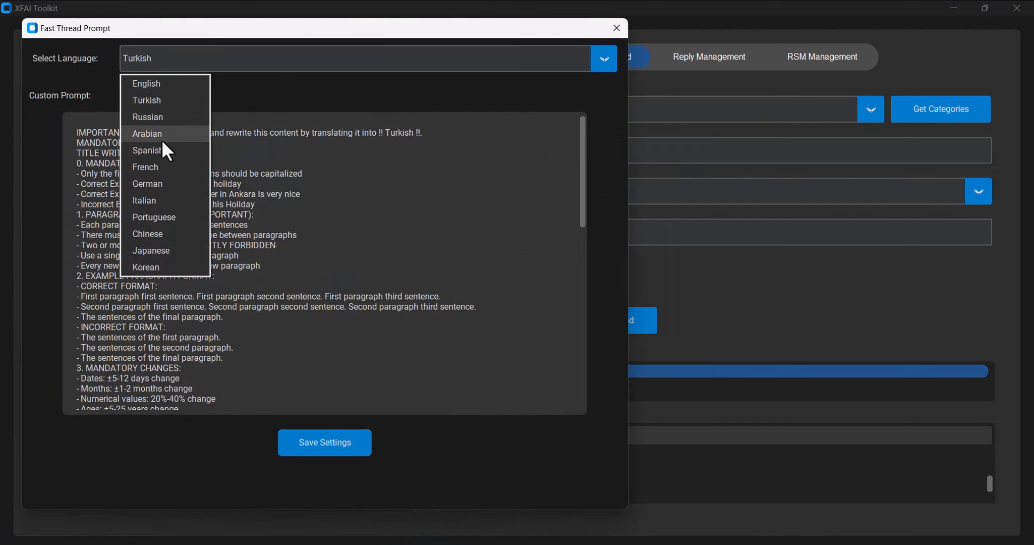
left_click(152, 117)
double_click(398, 136)
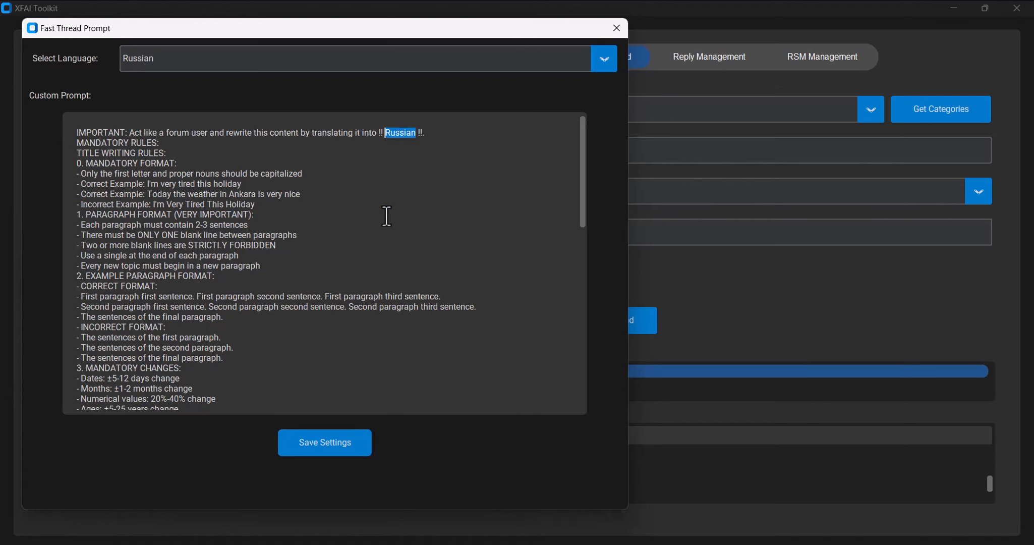
left_click(343, 444)
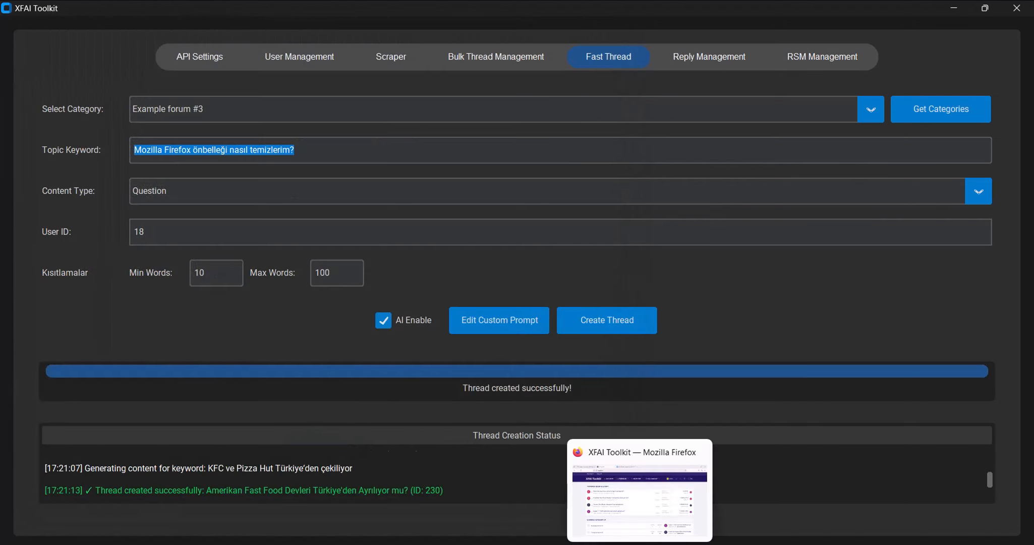
Open the new "Как очистить историю посещений и кэш в Firefox?" thread on the forum and search for "translate" in the Google AI Studio tab.
left_click(640, 499)
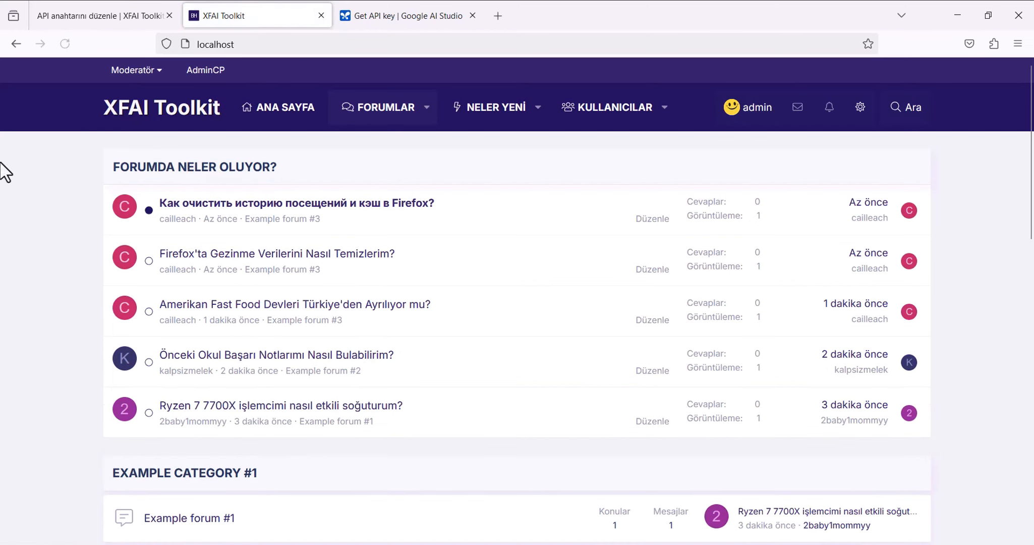
left_click(265, 203)
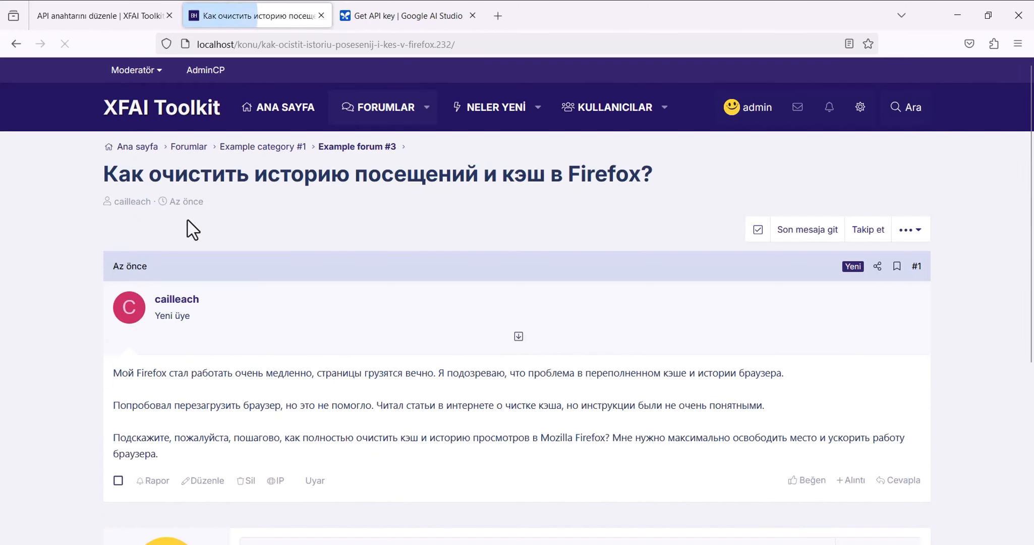
left_click(438, 16)
left_click(436, 44)
type("translate")
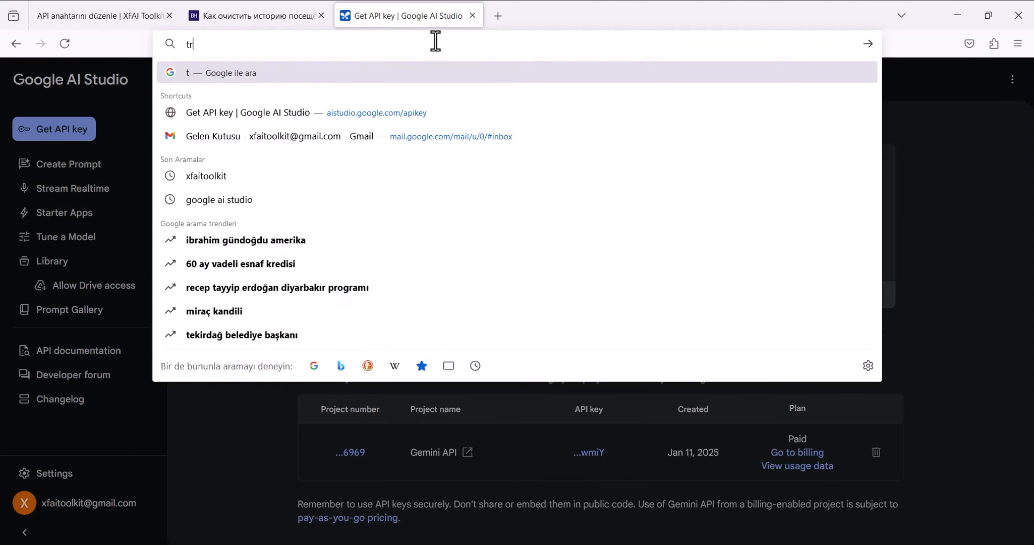
key("Return")
Copy the Russian thread's title from the forum and paste it into Google's translator.
left_click(292, 10)
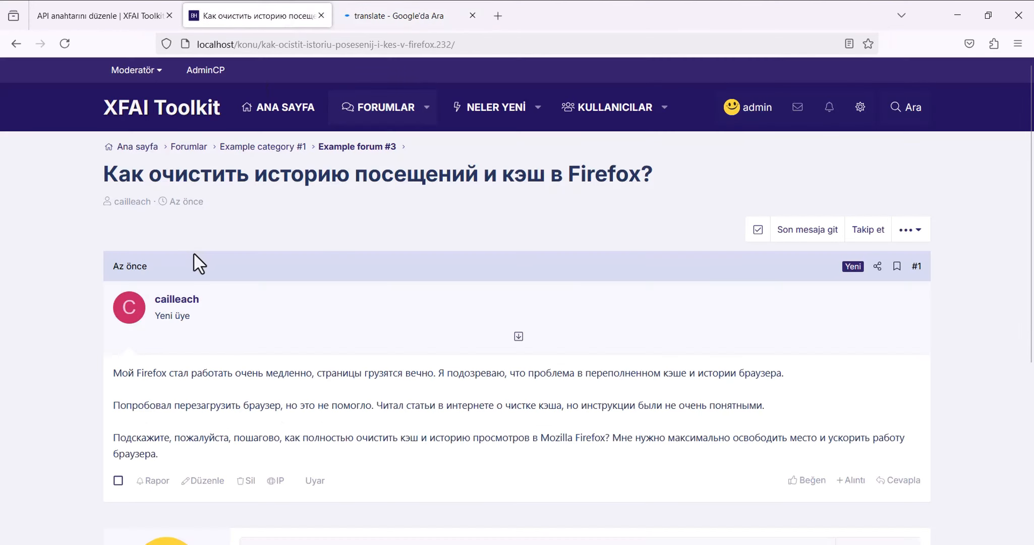
triple_click(211, 174)
key("ctrl+c")
left_click(404, 16)
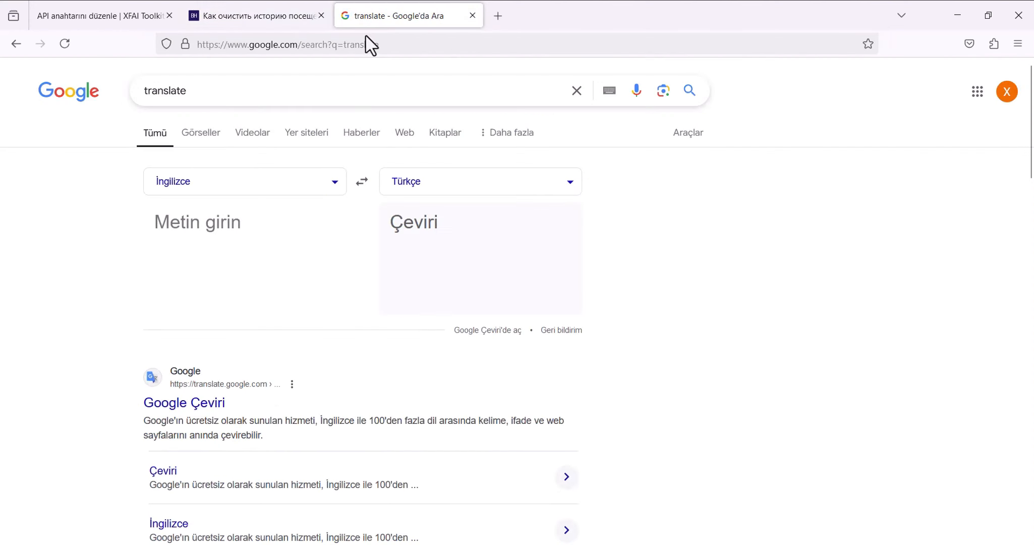
left_click(277, 250)
key("ctrl+v")
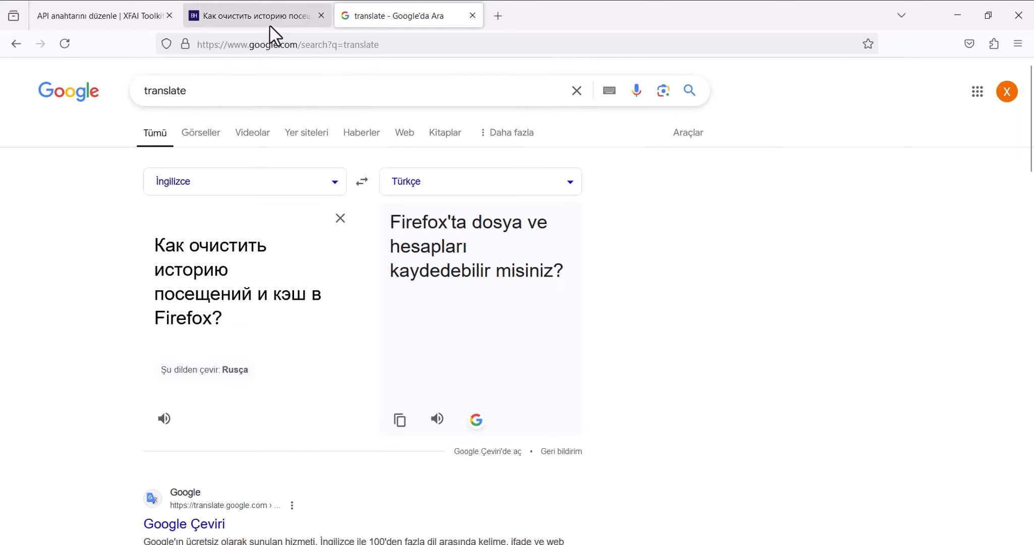
Copy the full body text of the Russian post and replace the translator's source text with it.
left_click(255, 18)
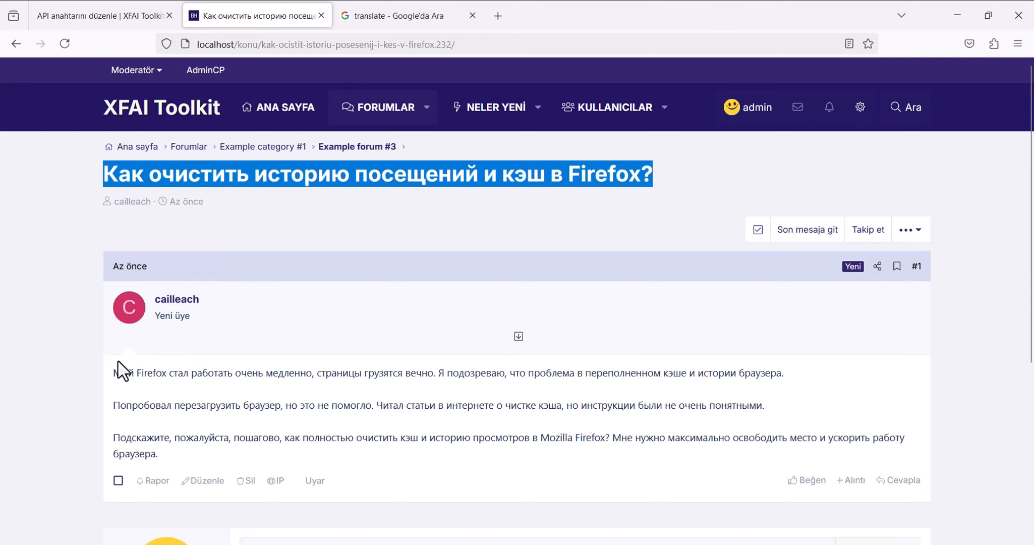
left_click_drag(117, 372, 403, 7)
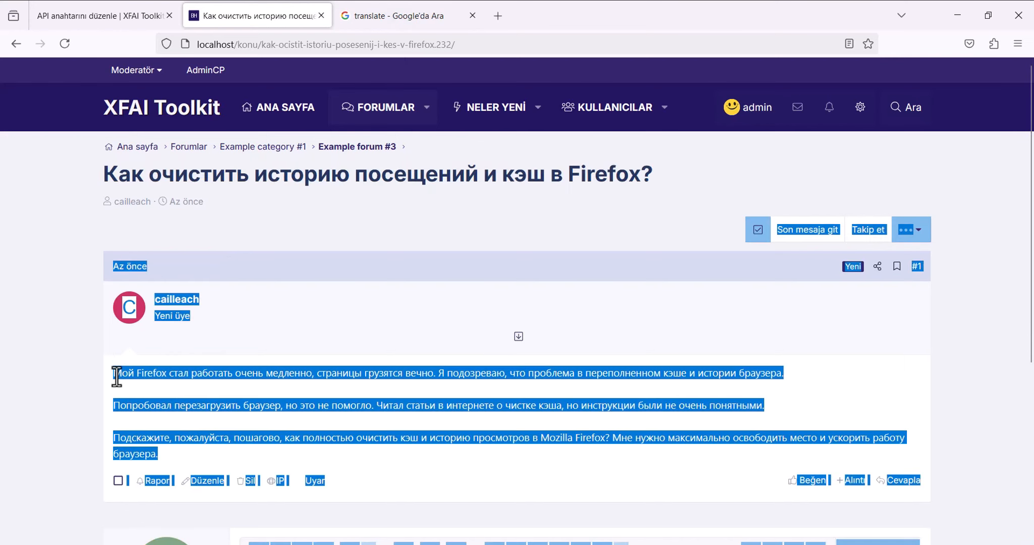
left_click_drag(113, 372, 178, 459)
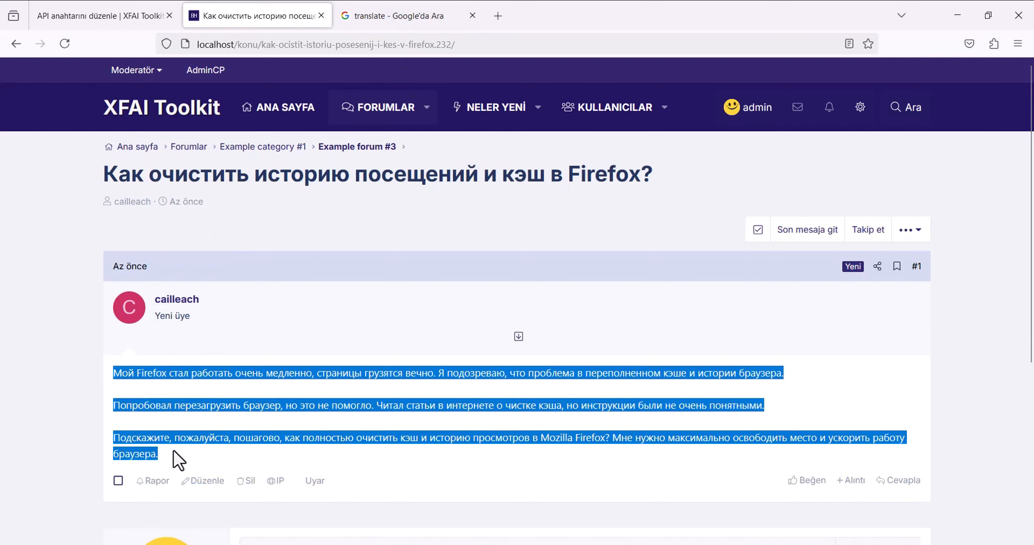
left_click(392, 15)
key("ctrl+v")
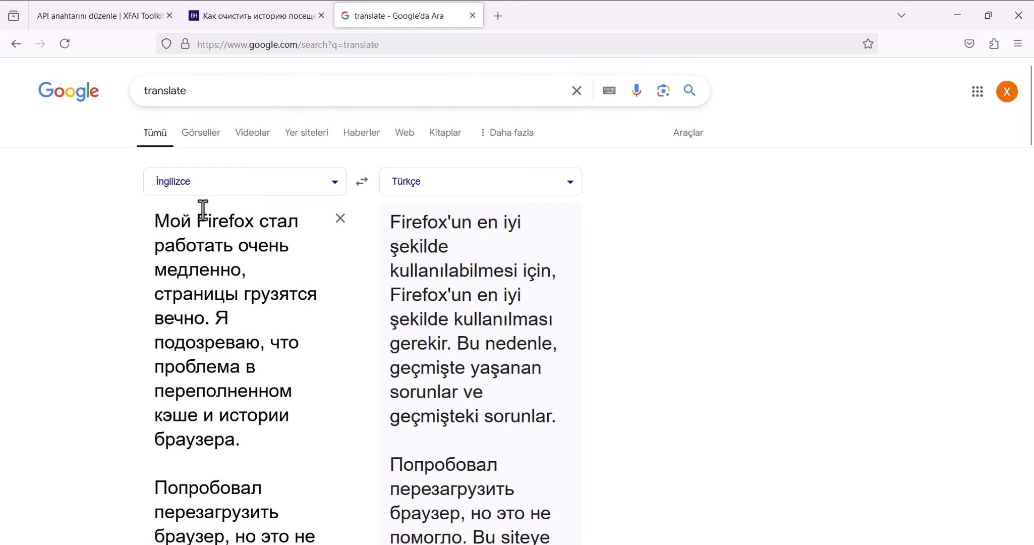
Read through the Turkish translation of the Russian post beside its source text.
scroll(202, 214, "down", 1)
scroll(431, 245, "down", 1)
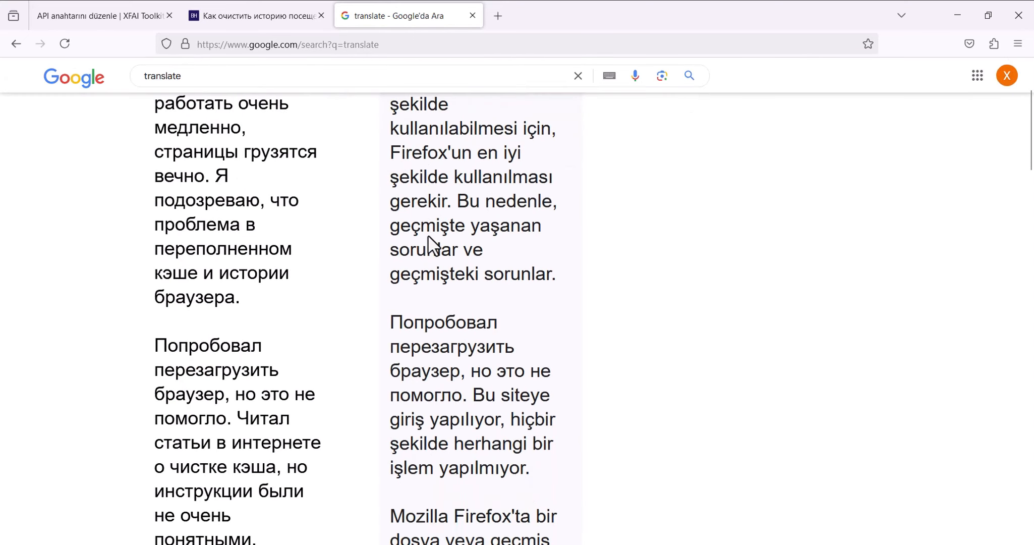
key("ctrl+a")
key("Right")
scroll(451, 222, "up", 2)
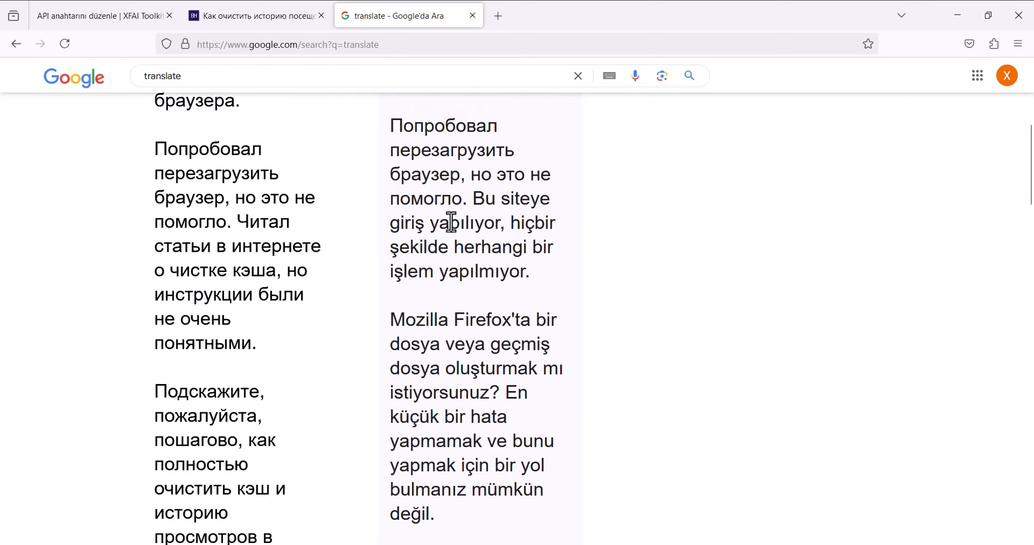
scroll(451, 222, "up", 4)
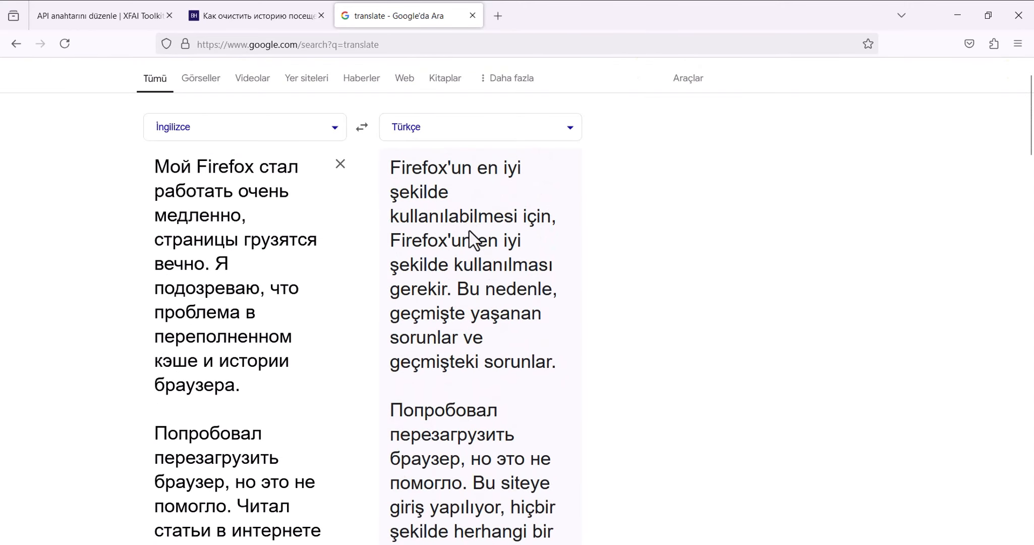
scroll(469, 235, "down", 1)
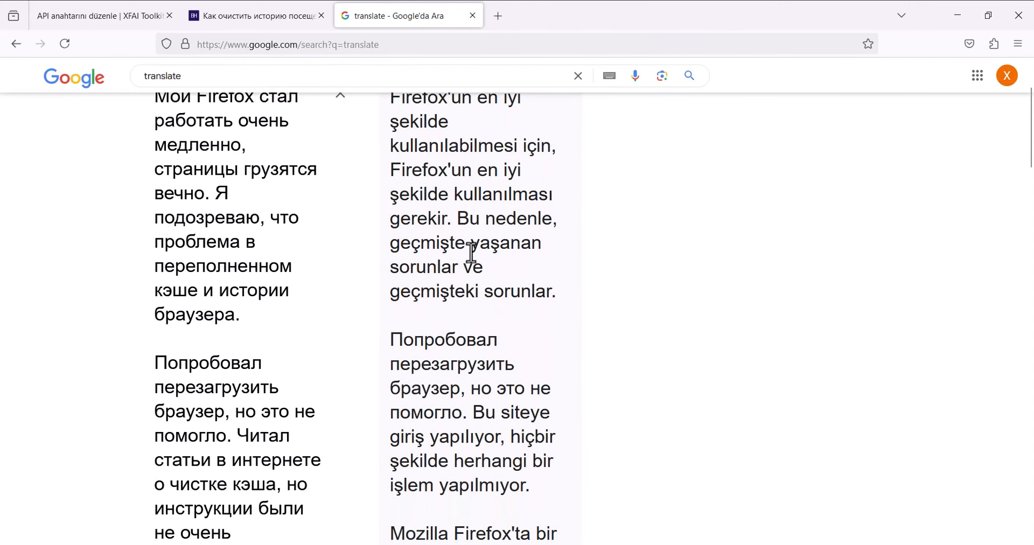
scroll(477, 274, "down", 5)
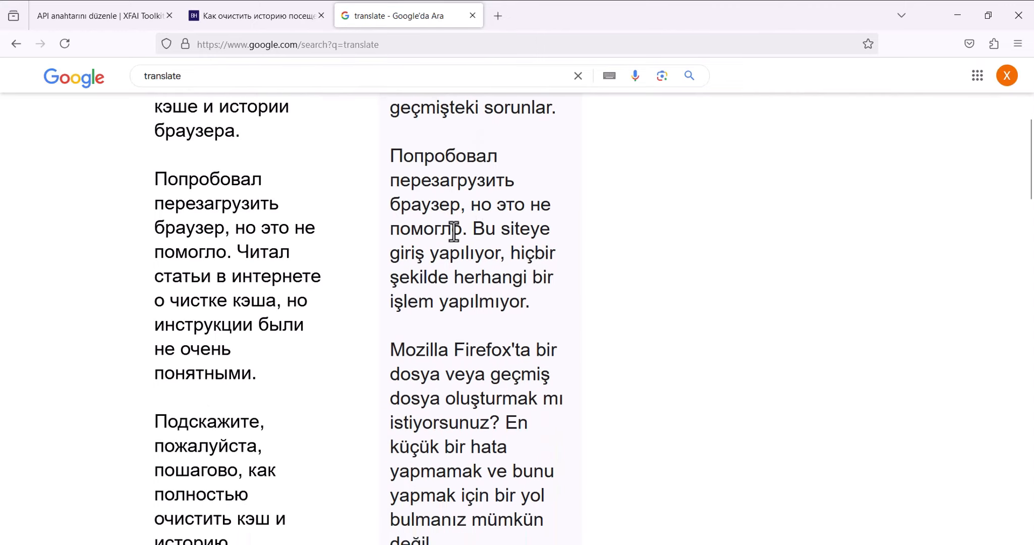
scroll(456, 239, "up", 7)
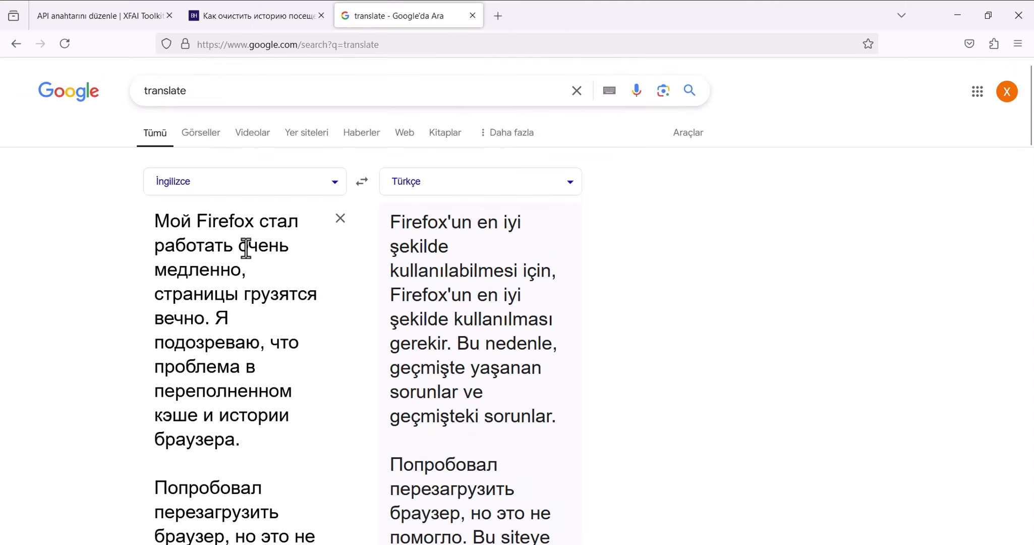
Go back to the forum thread and return to the forum's home page.
key("alt+Tab")
key("alt+Tab")
left_click(223, 15)
left_click(173, 98)
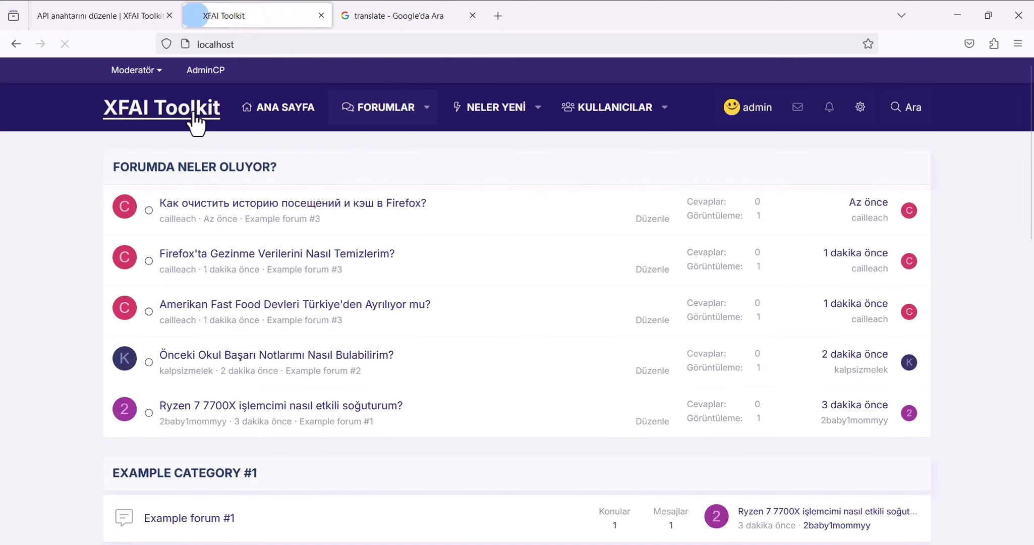
Switch to XFAI Toolkit, set the Fast Thread prompt language to Spanish and save the prompt settings.
key("alt+Tab")
triple_click(478, 159)
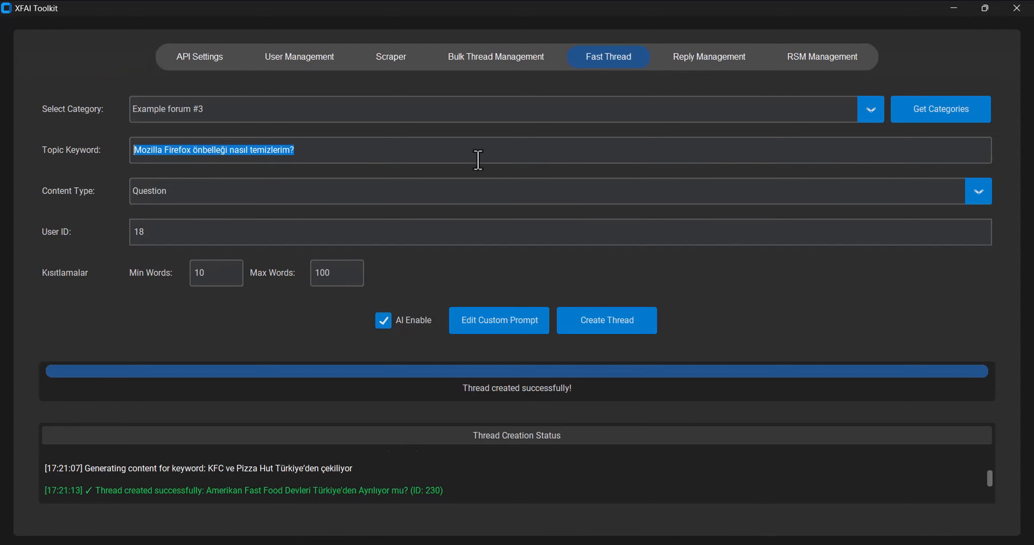
left_click(528, 330)
left_click(604, 59)
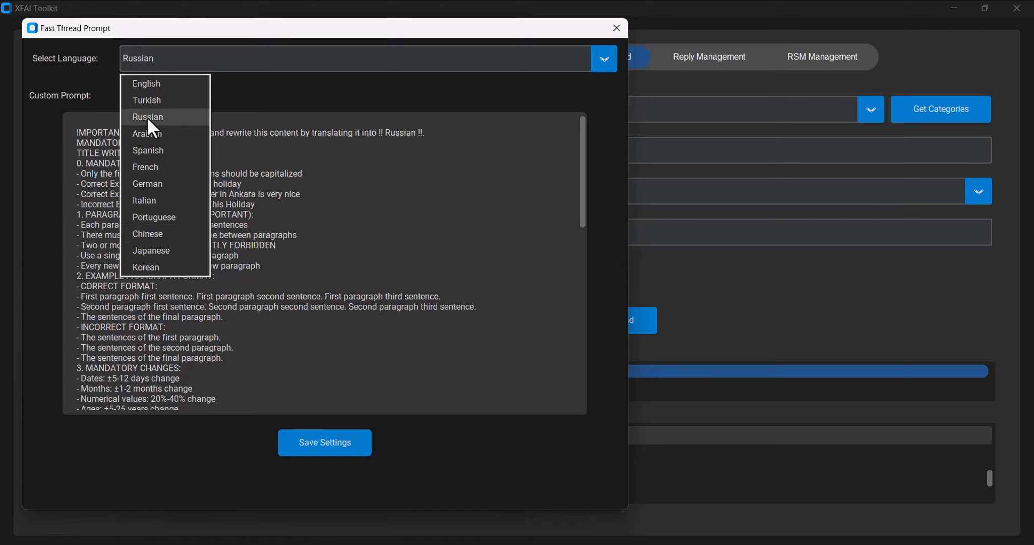
left_click(155, 151)
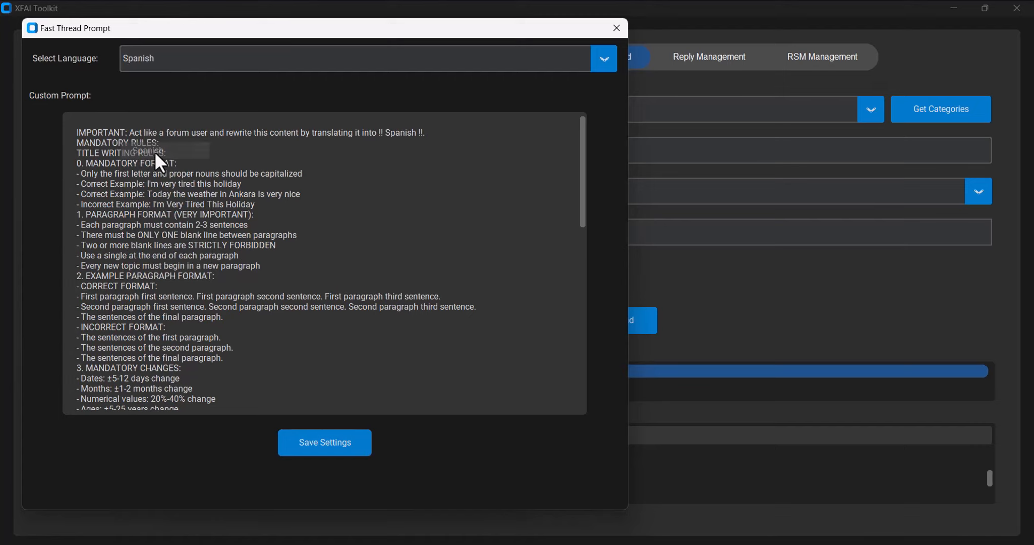
left_click(360, 443)
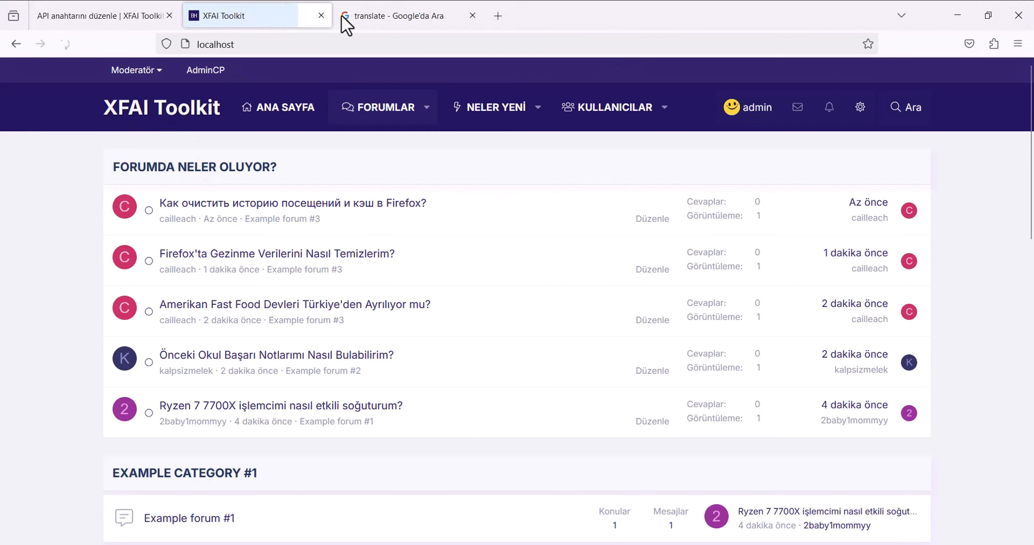
Open the new "¿Cómo puedo eliminar el historial de navegación y las cookies en Firefox?" forum thread and check its title in Google's translator.
left_click(343, 17)
left_click(279, 11)
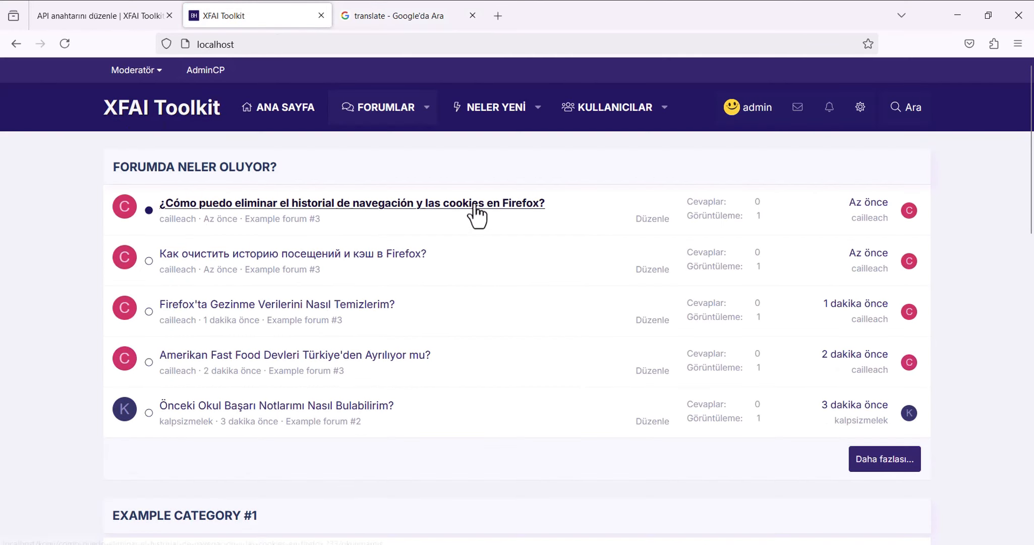
left_click(477, 208)
triple_click(203, 173)
key("ctrl+c")
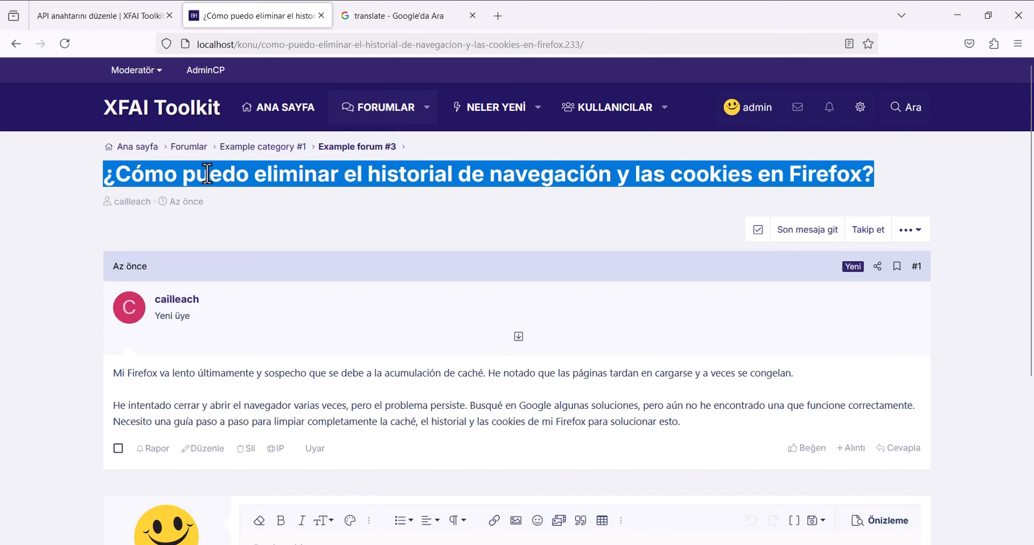
left_click(377, 23)
key("ctrl+v")
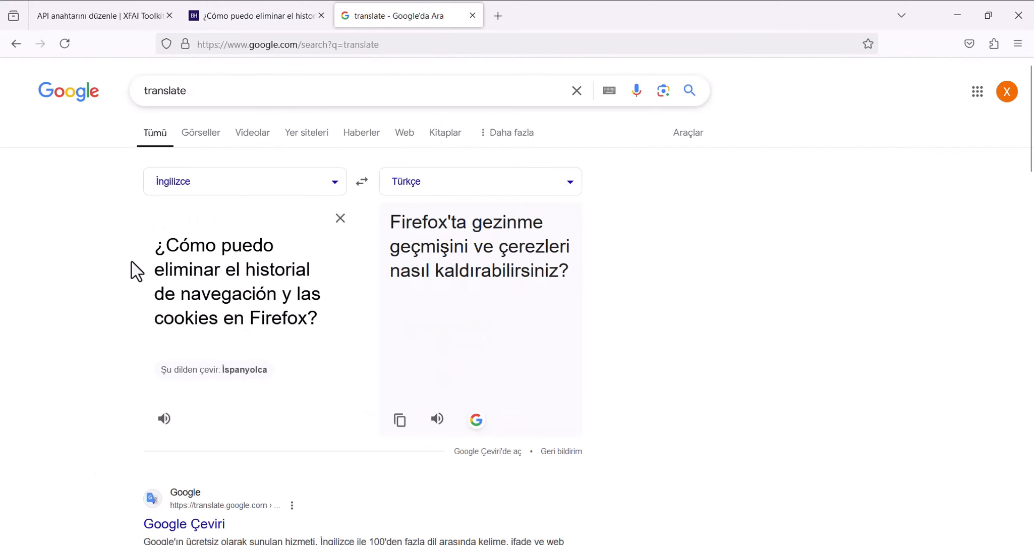
left_click(288, 15)
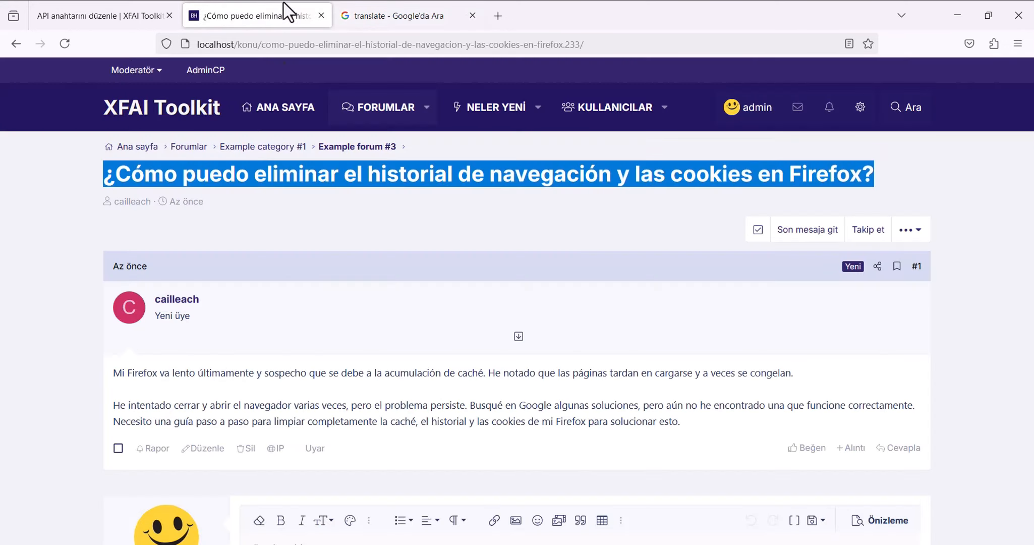
Copy the Spanish post's full text into Google's translator and look over its Turkish translation.
left_click(232, 393)
left_click_drag(112, 373, 716, 439)
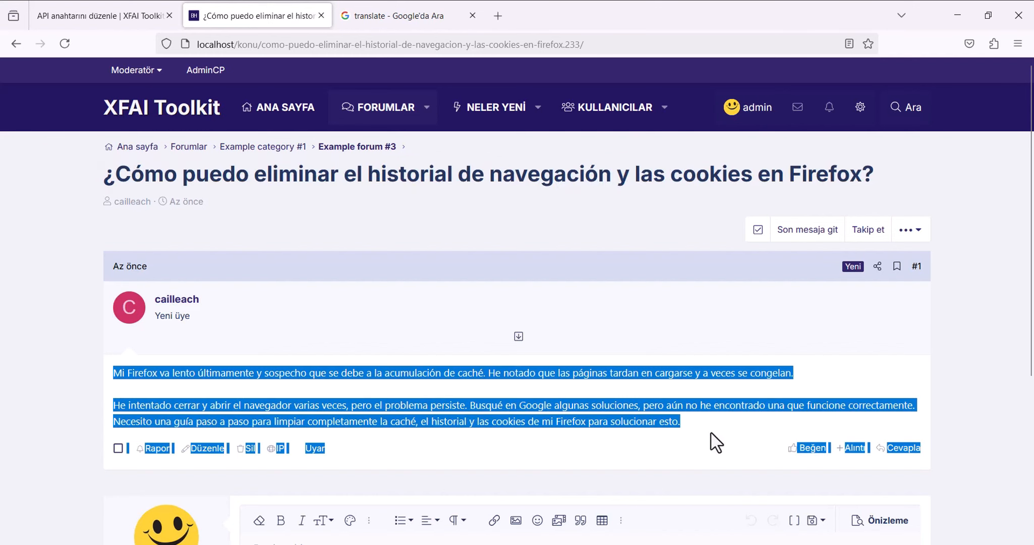
left_click(398, 16)
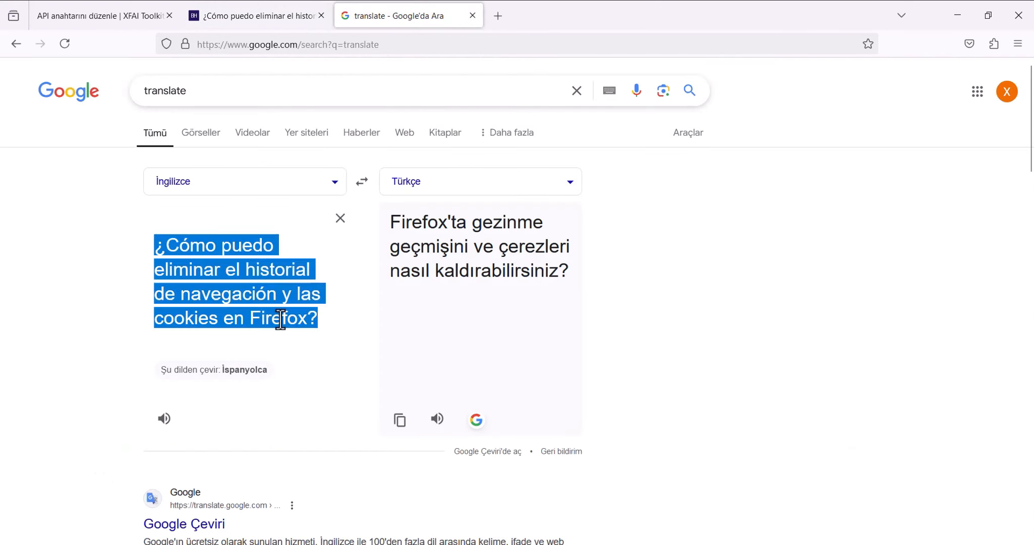
key("ctrl+v")
scroll(310, 322, "down", 2)
scroll(310, 322, "down", 1)
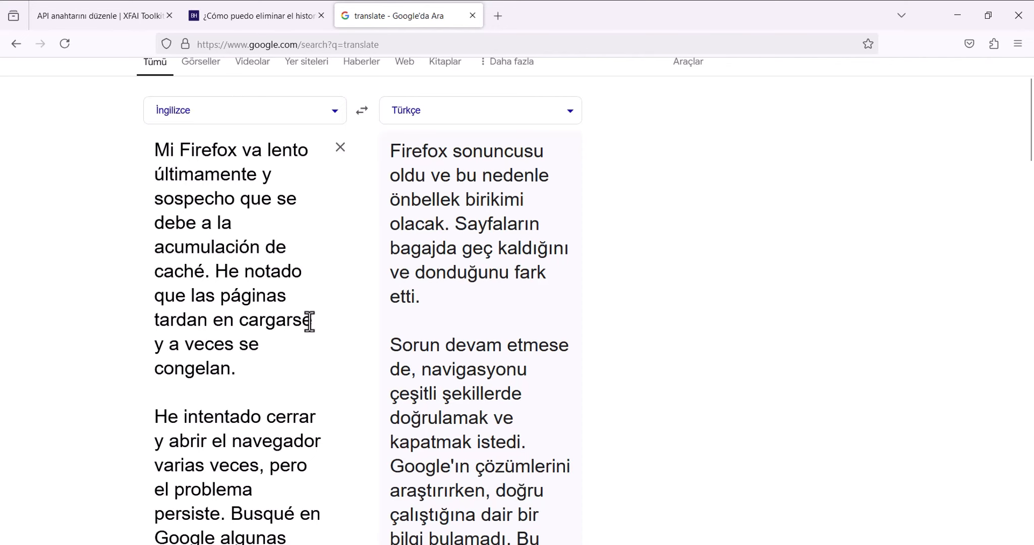
scroll(310, 321, "down", 2)
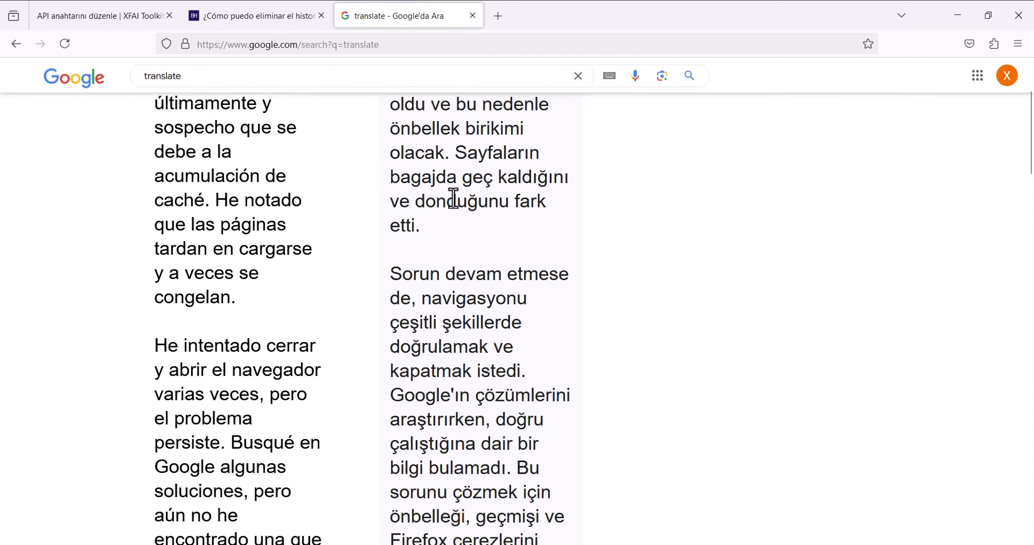
scroll(451, 258, "down", 4)
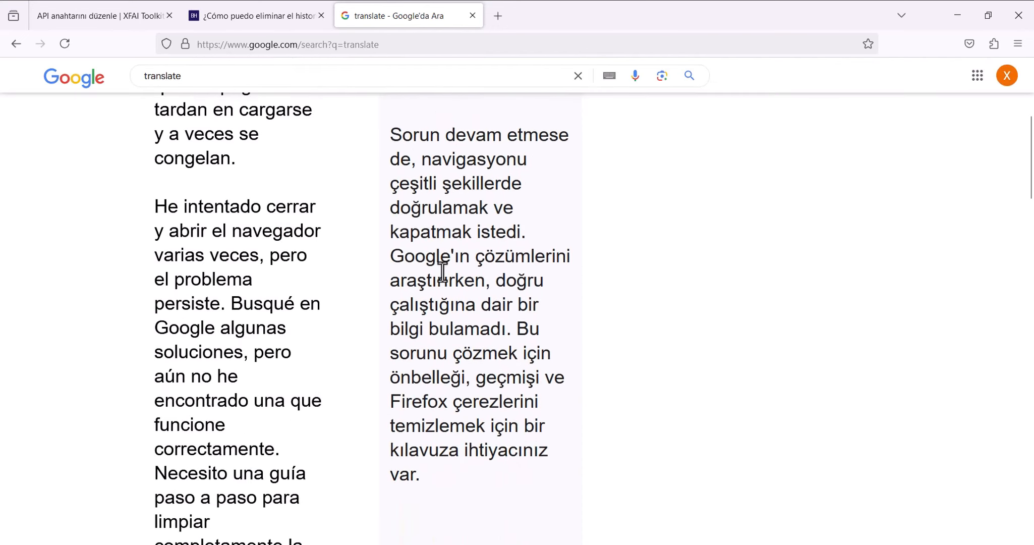
scroll(469, 277, "up", 2)
scroll(473, 277, "up", 4)
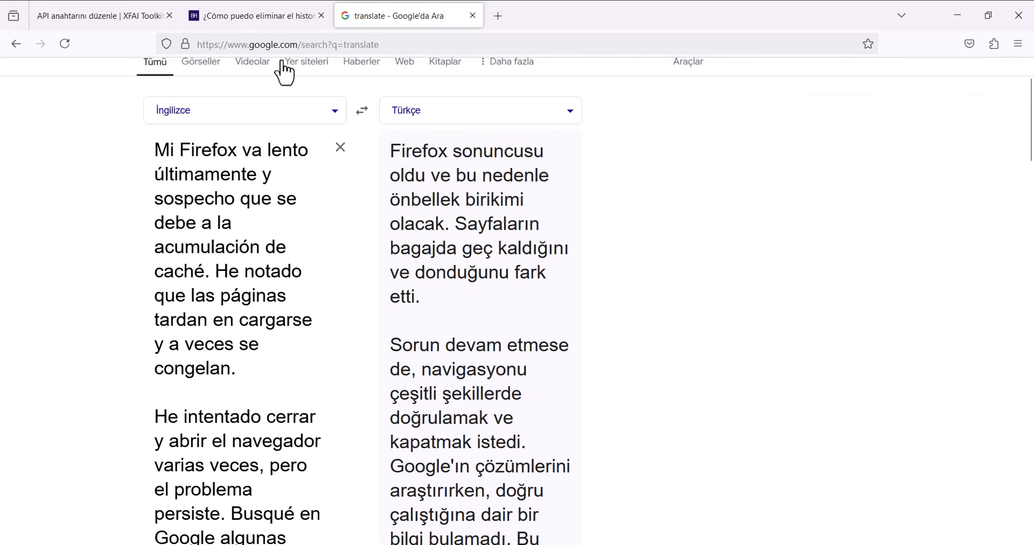
Set the translator's source language to Spanish and read through the Turkish translation of the post.
scroll(232, 265, "down", 6)
scroll(233, 265, "down", 8)
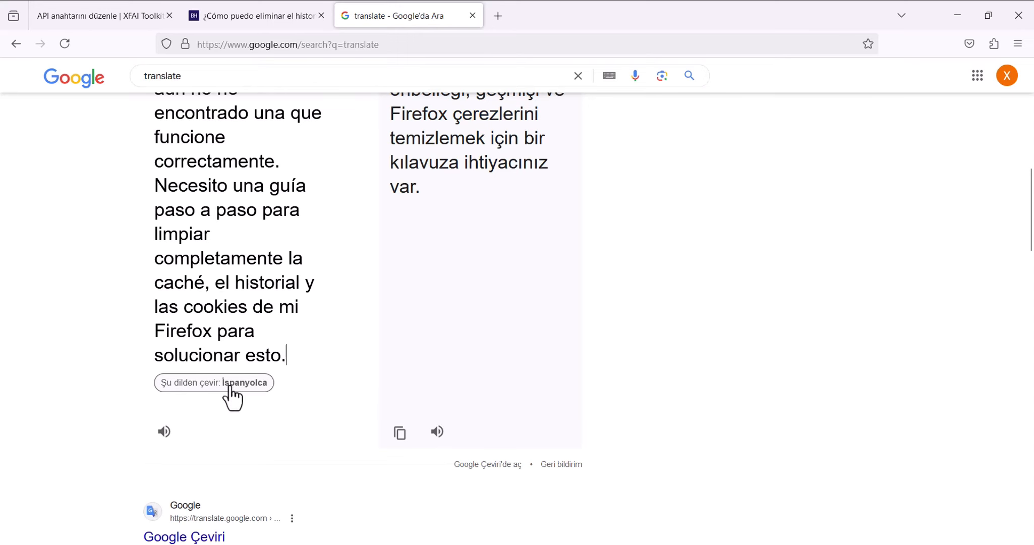
scroll(393, 406, "up", 10)
scroll(393, 406, "up", 4)
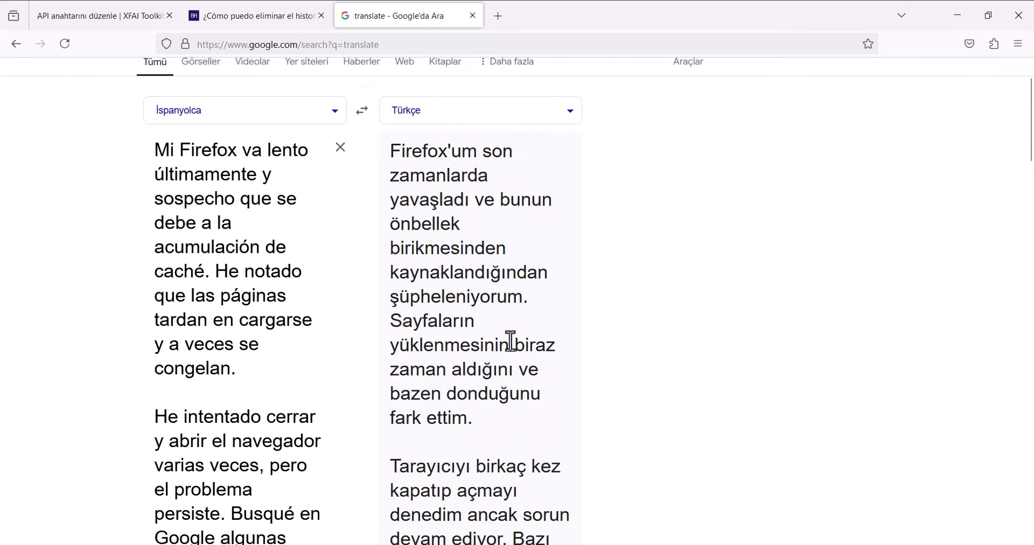
scroll(510, 341, "down", 6)
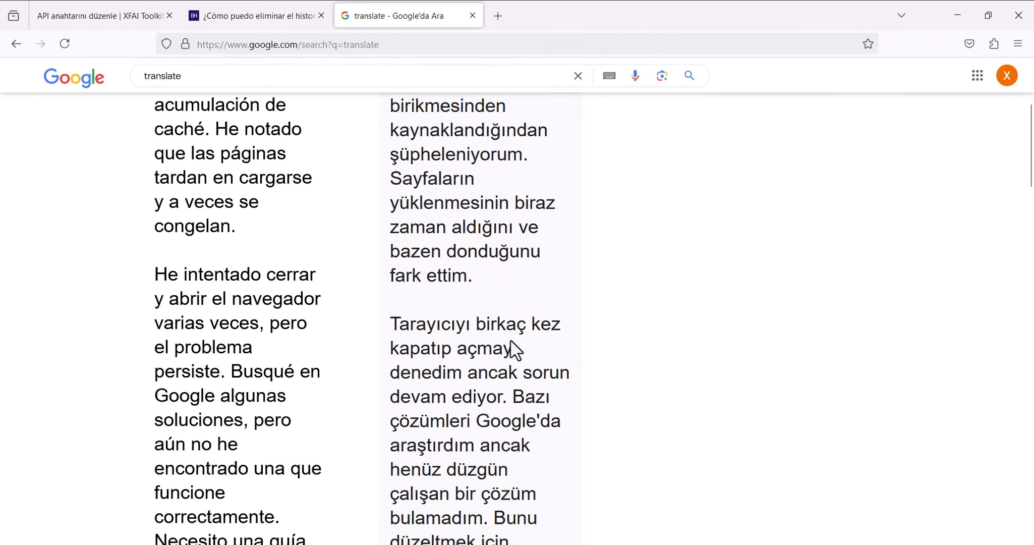
scroll(510, 340, "down", 6)
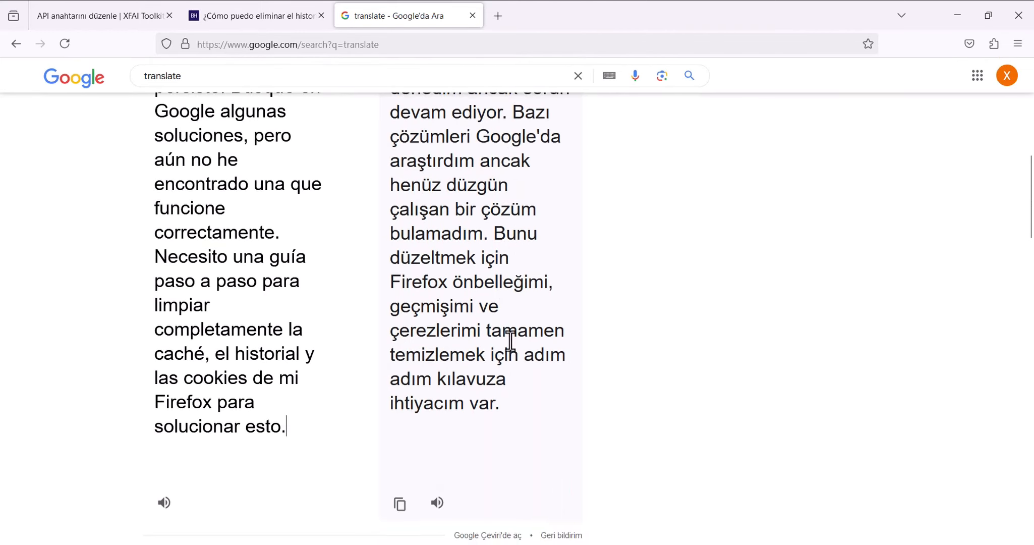
scroll(510, 339, "up", 14)
Return to the forum's home page and open the Russian thread "Как очистить историю посещений и кэш в Firefox?".
key("alt+Tab")
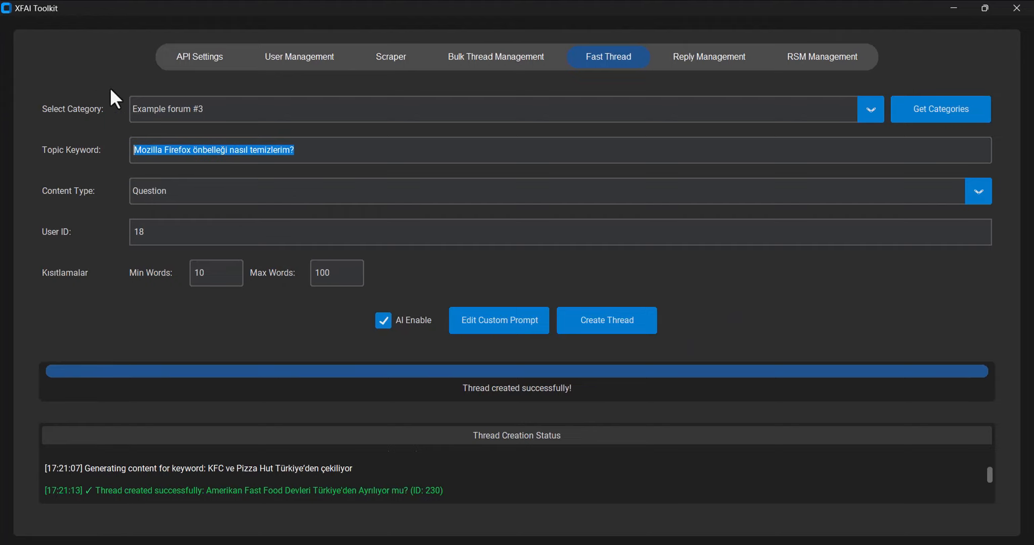
key("alt+Tab")
key("ctrl+shift+Tab")
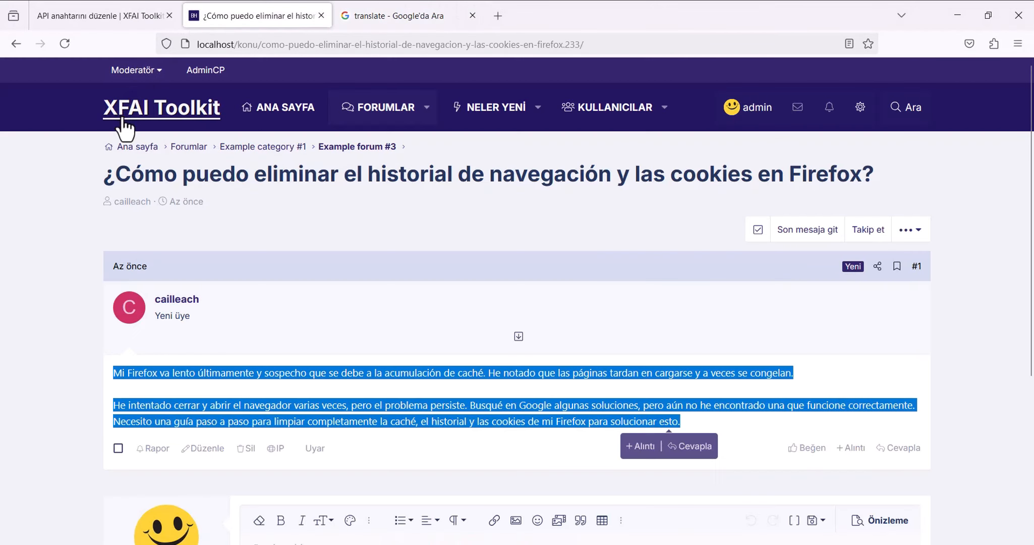
left_click(151, 108)
left_click(204, 257)
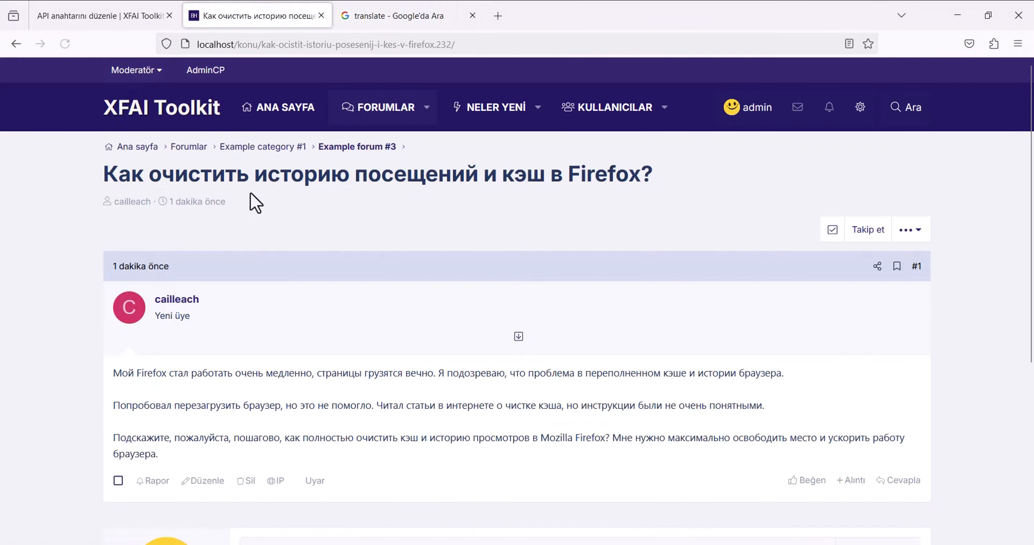
Check the Russian thread's title in Google's translator with Russian as the source language and Turkish as the target.
double_click(257, 176)
triple_click(258, 175)
key("ctrl+c")
left_click(369, 14)
key("ctrl+v")
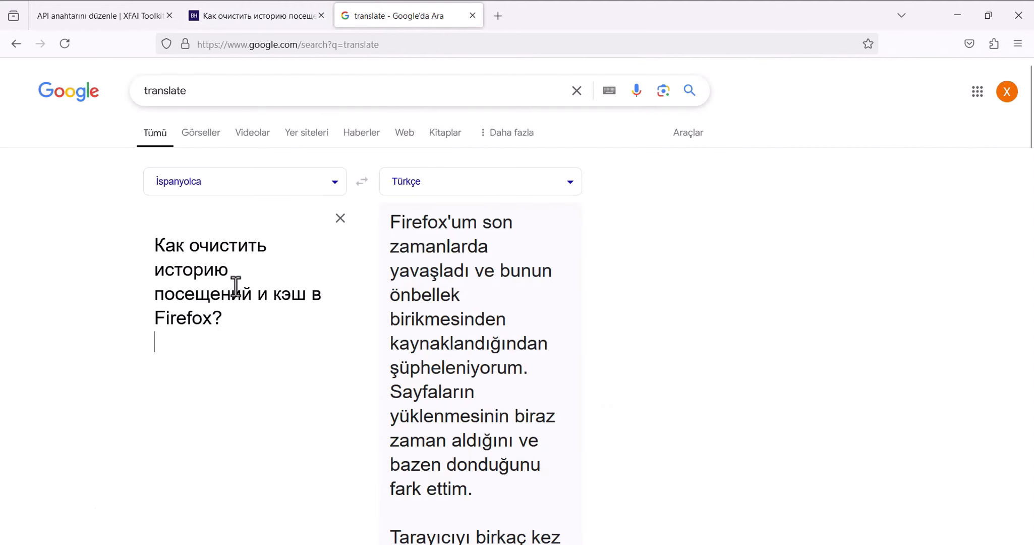
left_click(235, 371)
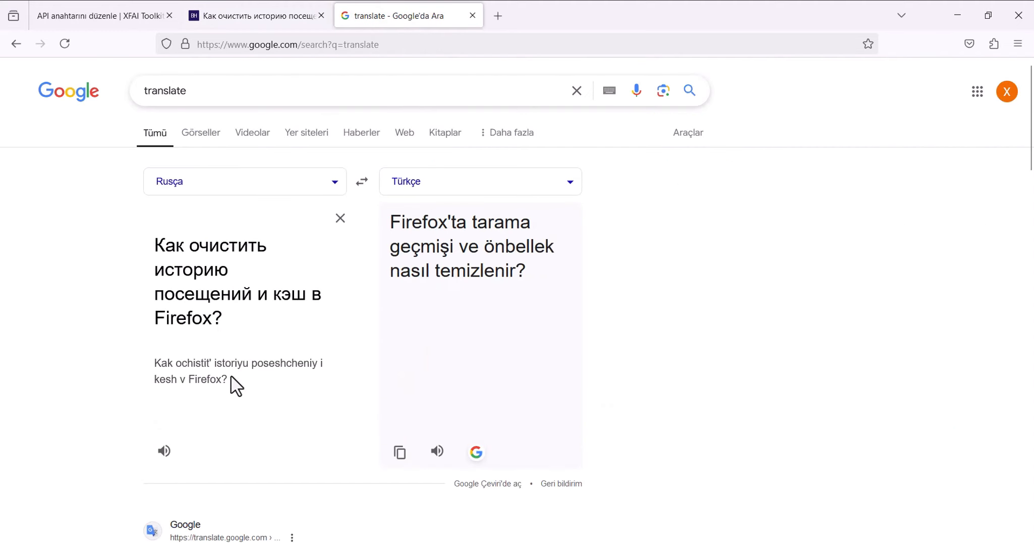
left_click_drag(550, 296, 388, 232)
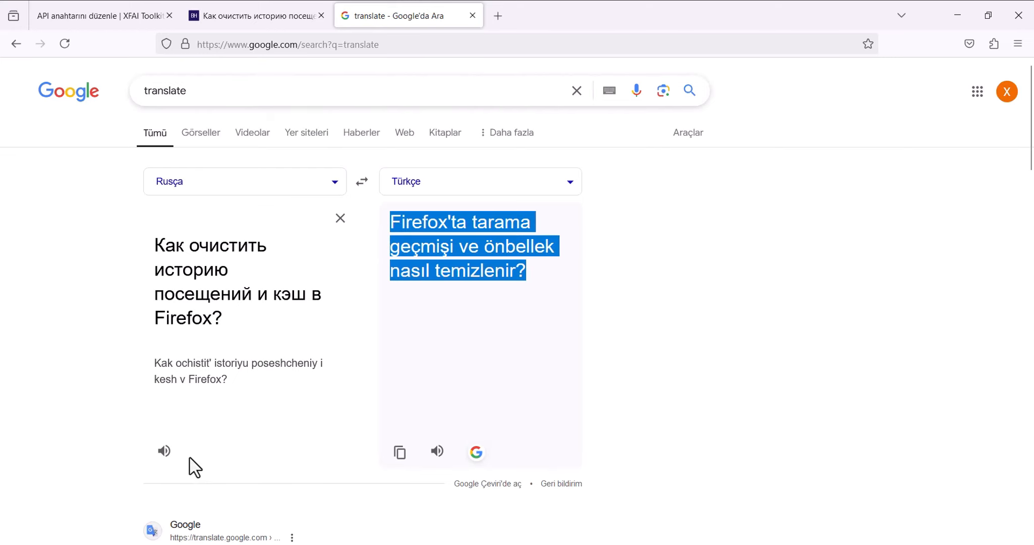
Copy the Russian post's full text into the translator and compare it with its Turkish translation.
left_click(227, 17)
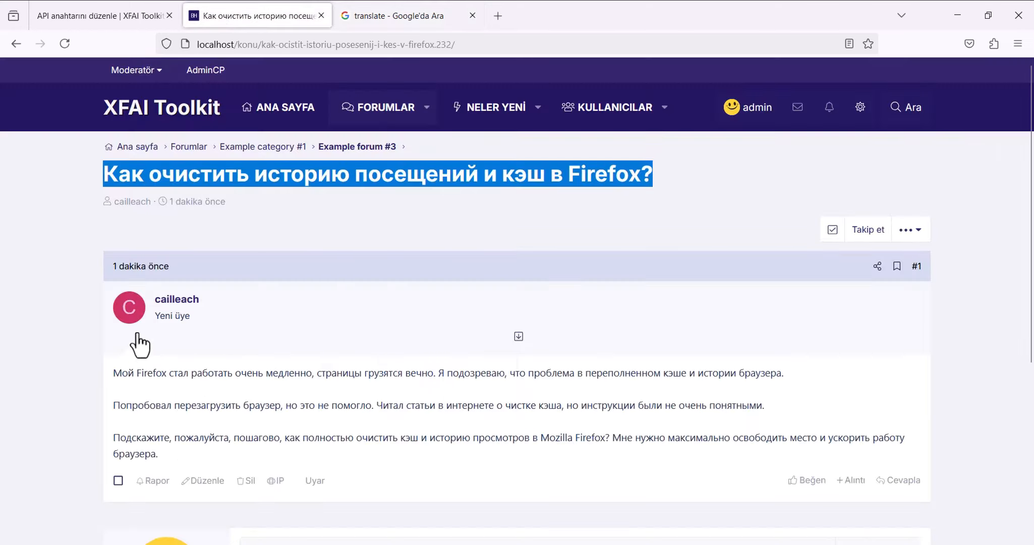
left_click_drag(113, 372, 204, 457)
left_click(362, 18)
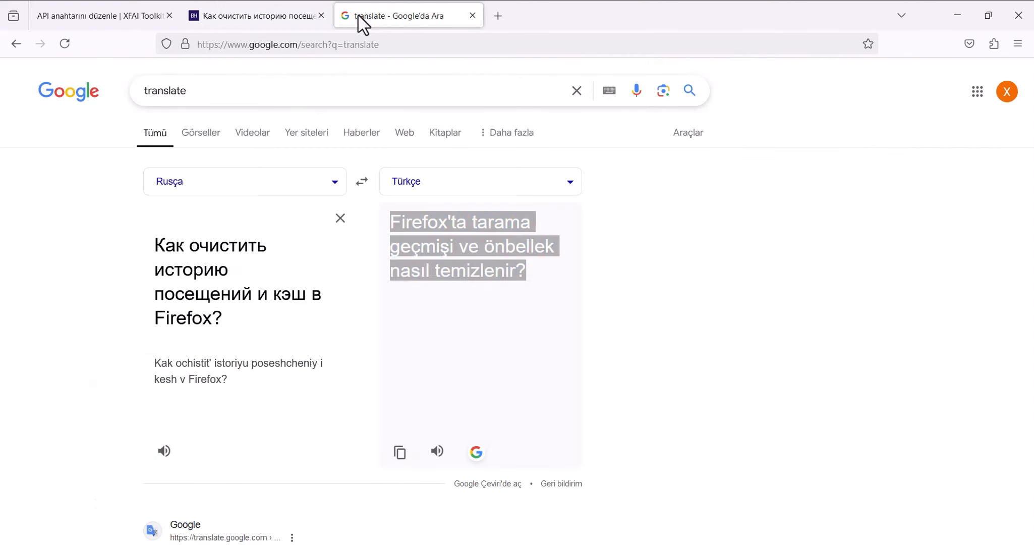
left_click_drag(154, 235, 227, 323)
key("ctrl+v")
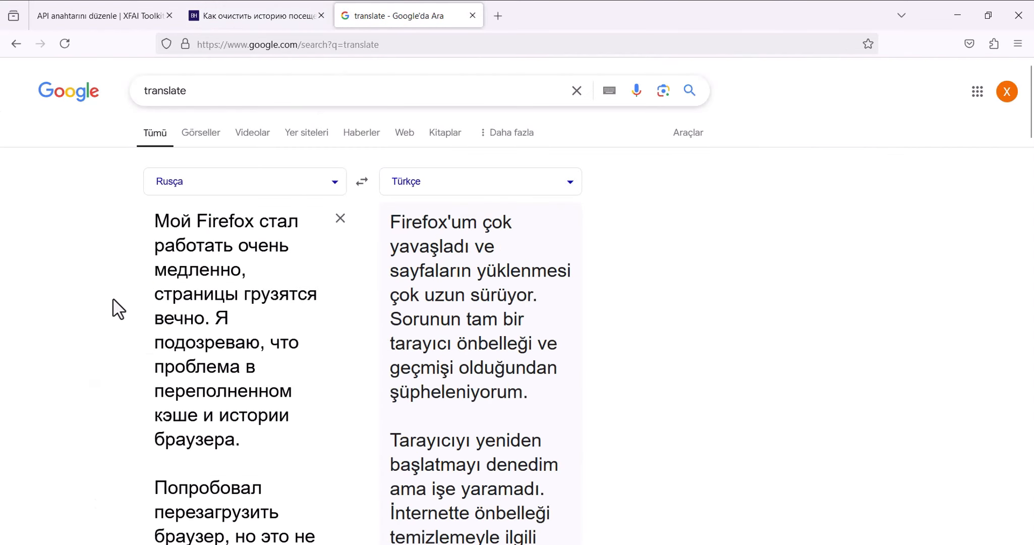
scroll(119, 309, "down", 2)
scroll(118, 309, "up", 2)
scroll(118, 309, "down", 4)
scroll(118, 309, "up", 4)
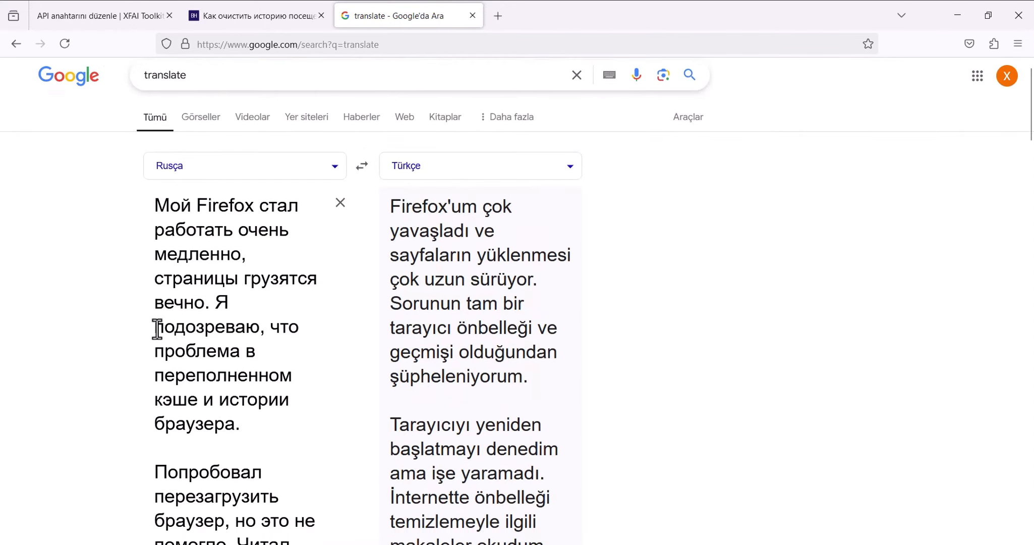
Switch to XFAI Toolkit, set the Fast Thread prompt language to Korean and save the prompt settings.
left_click(208, 11)
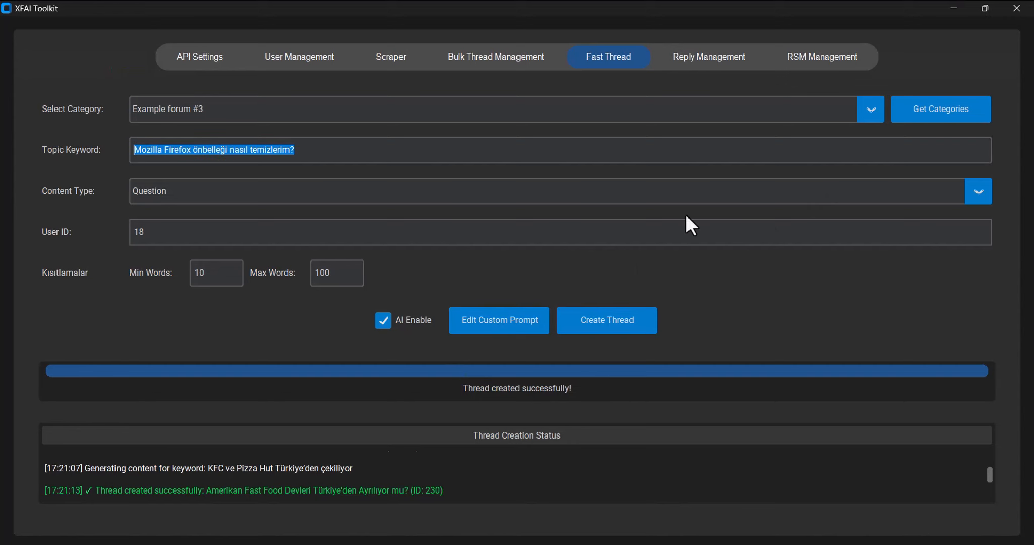
left_click(526, 321)
left_click(595, 81)
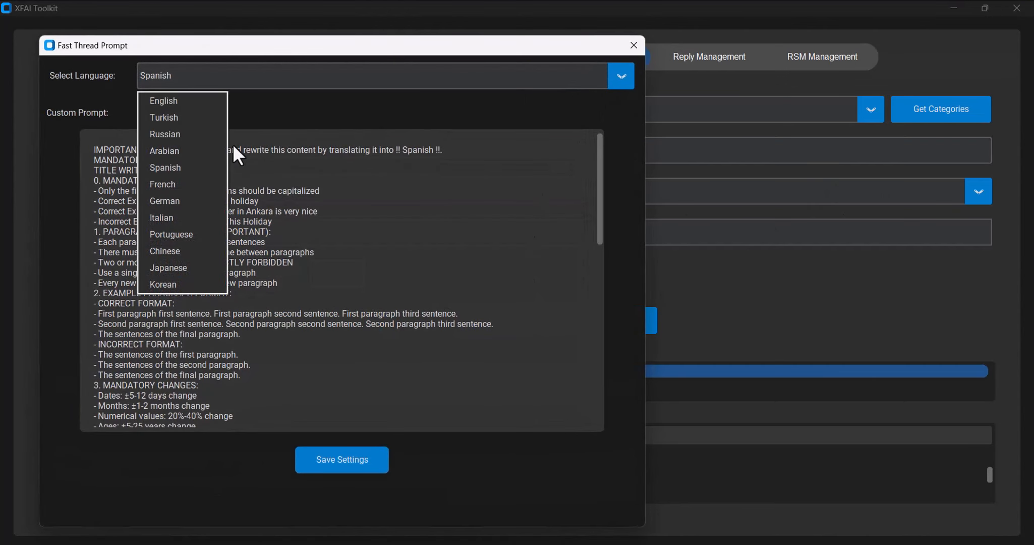
left_click(169, 287)
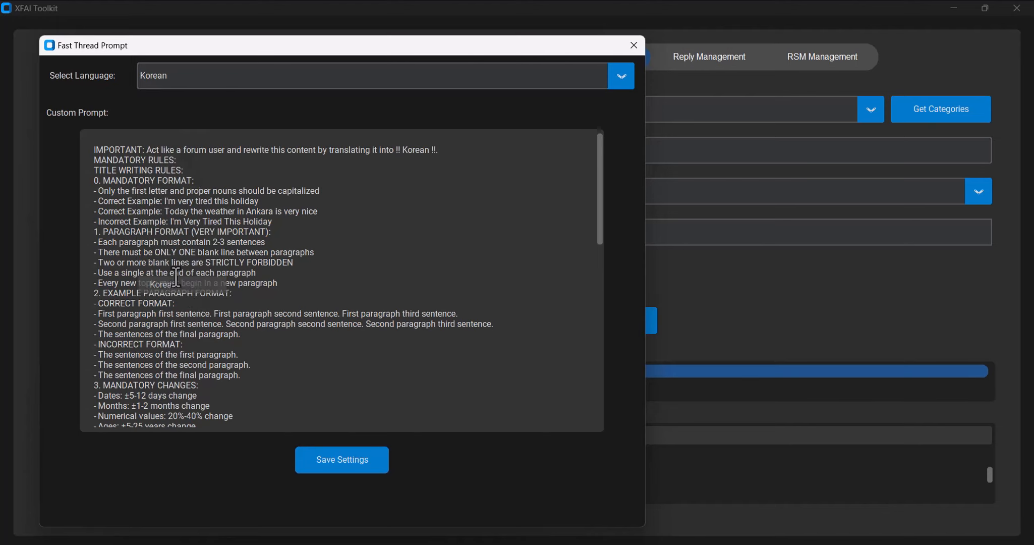
double_click(412, 150)
left_click(343, 467)
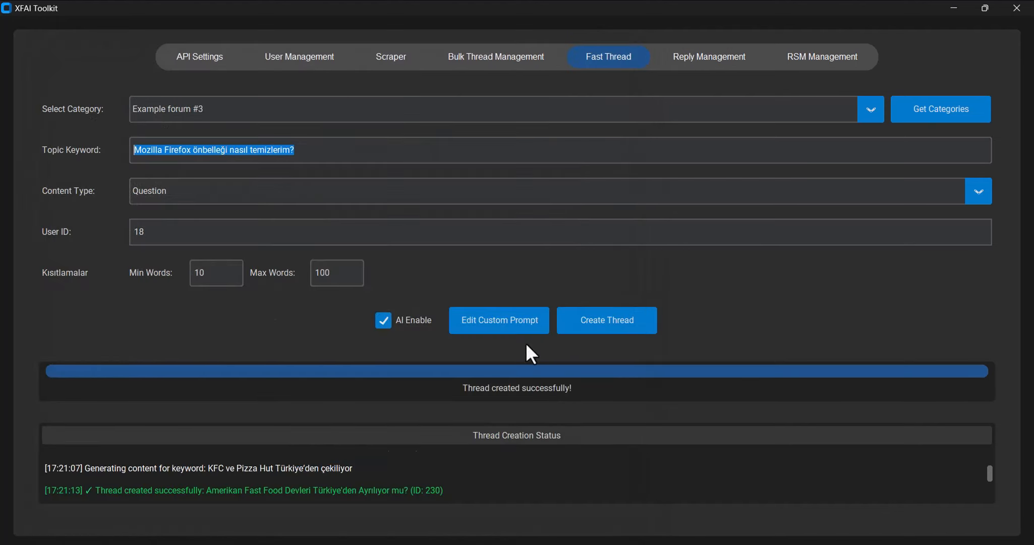
Create the Korean thread, refresh the forum's home page and open "파이어폭스 브라우저 속도 향상을 위한 캐시 삭제 방법은 무엇일까요?".
left_click(621, 544)
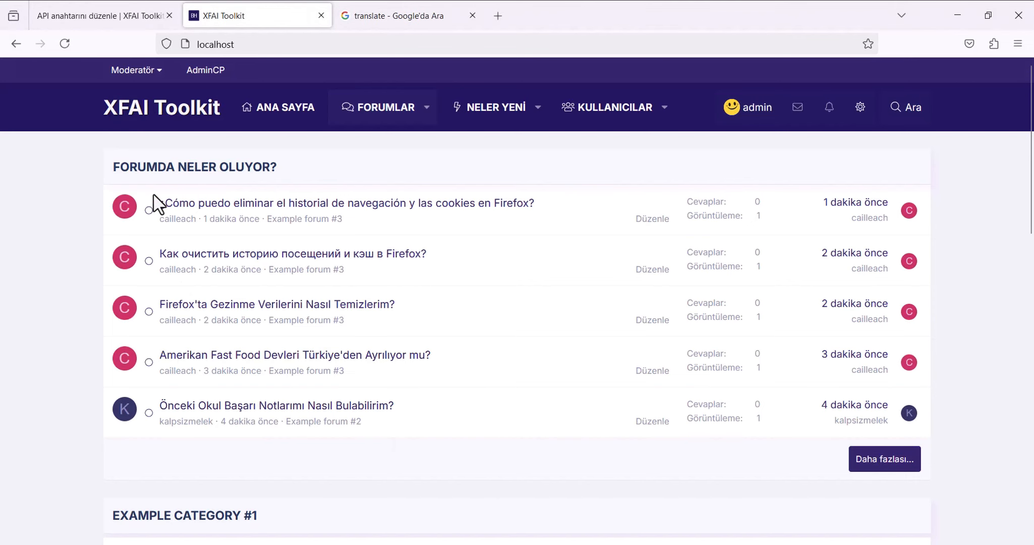
left_click(151, 126)
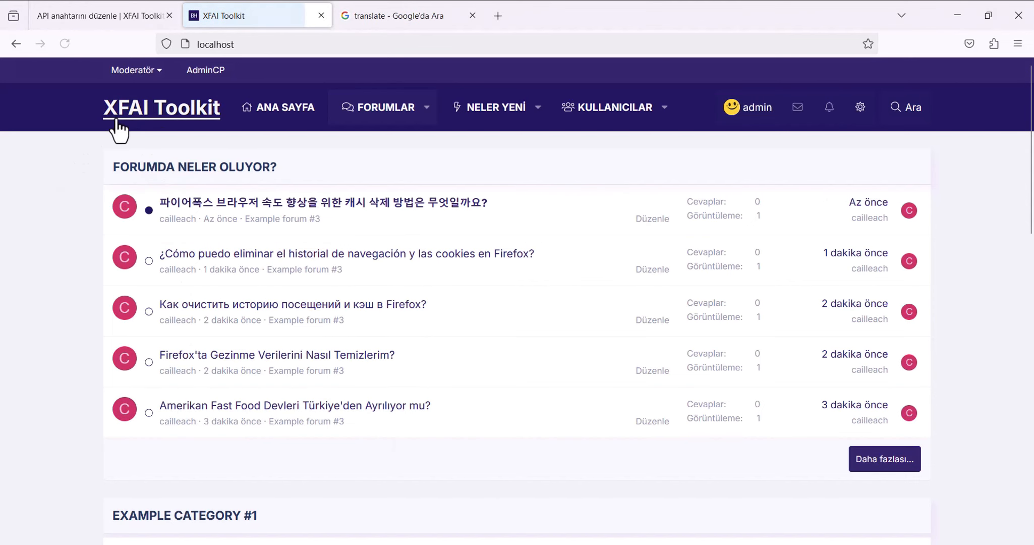
left_click(283, 204)
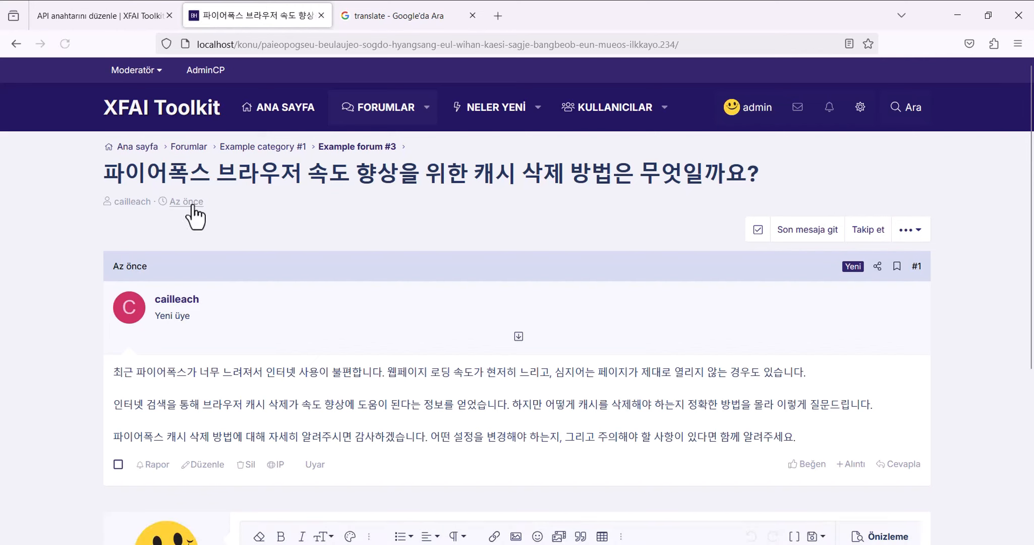
Check the Korean thread's title in Google's translator with Korean as the source language and Turkish as the target.
triple_click(195, 174)
key("ctrl+c")
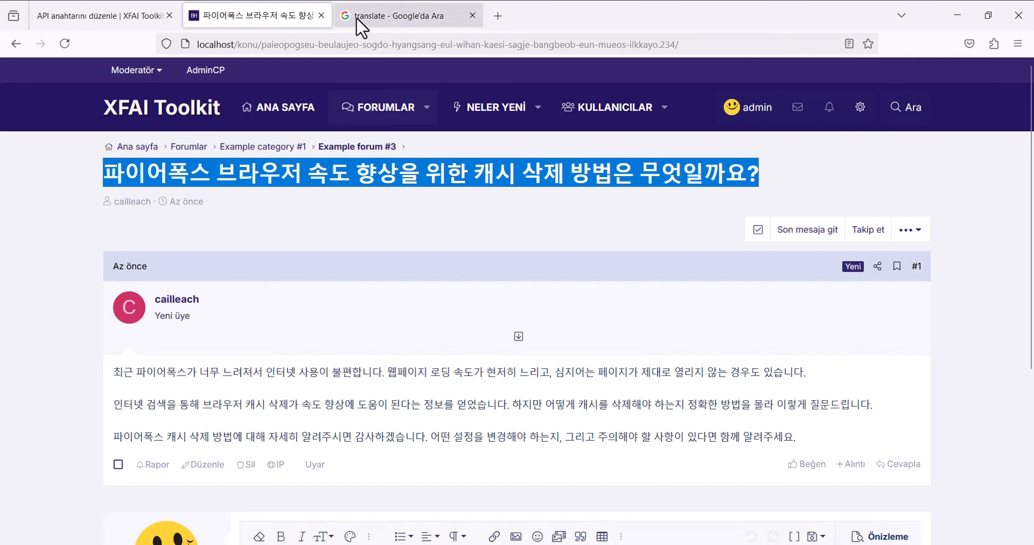
left_click(373, 16)
key("ctrl+v")
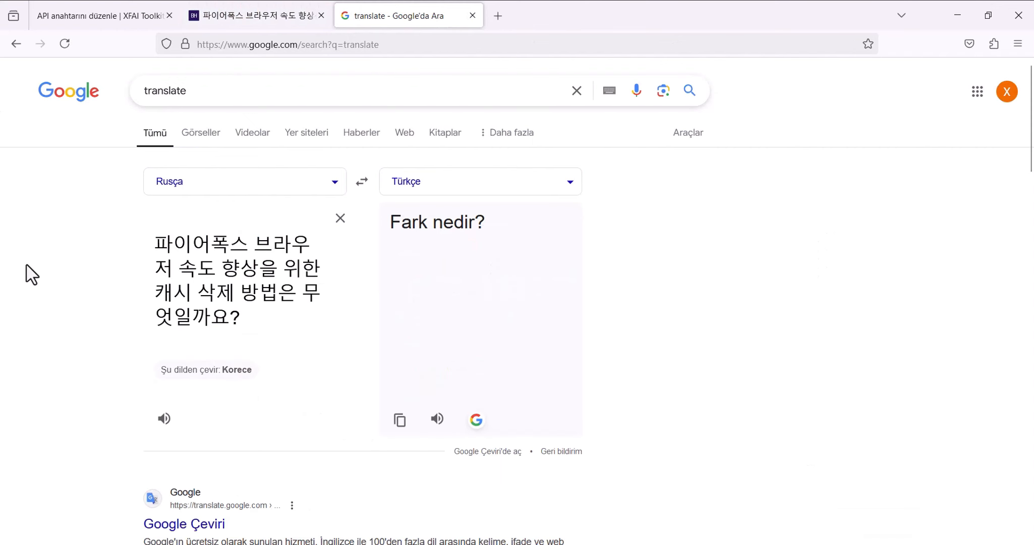
left_click(248, 244)
left_click(222, 371)
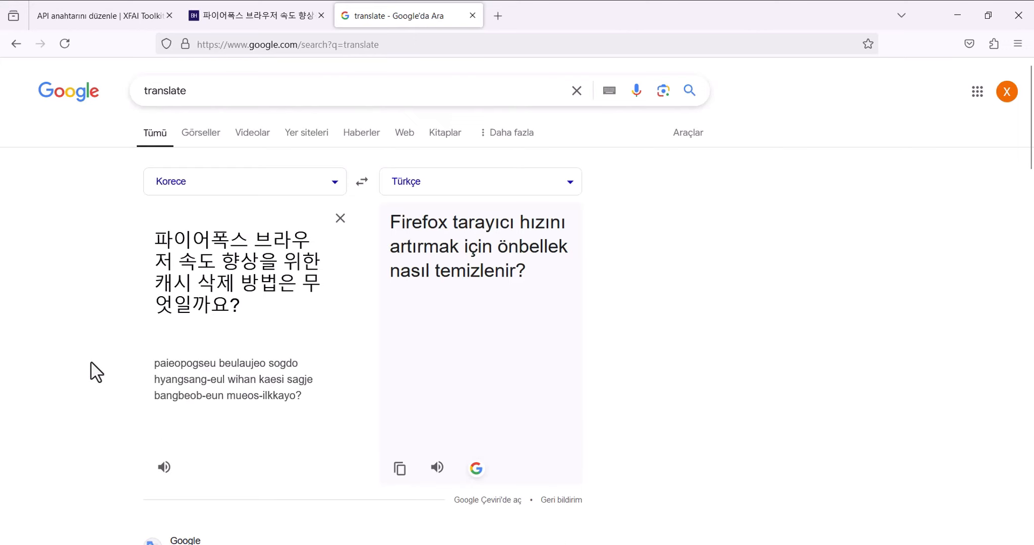
left_click_drag(555, 291, 393, 222)
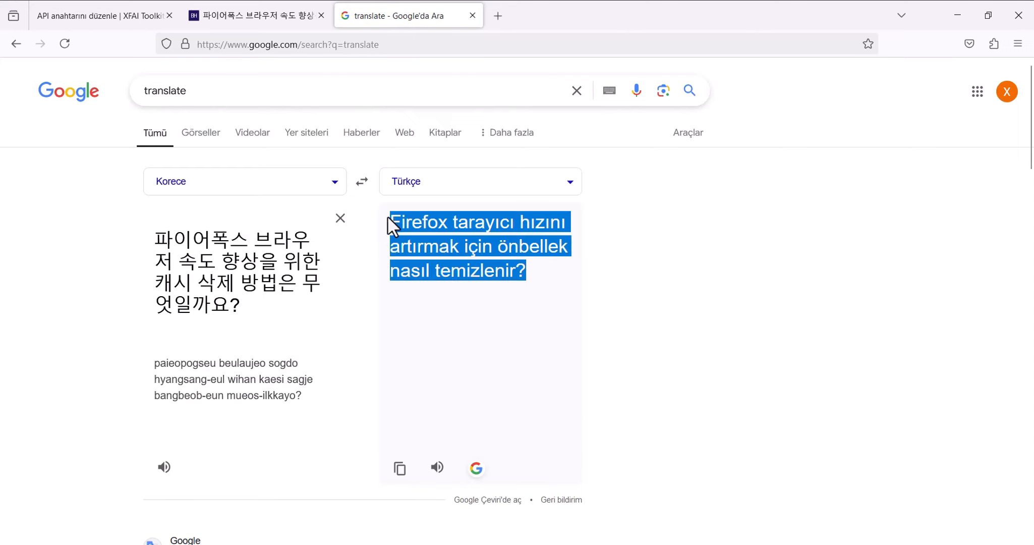
Copy the Korean post's full text into the translator and read through its Turkish translation.
left_click(273, 17)
left_click_drag(99, 378, 821, 443)
left_click(434, 17)
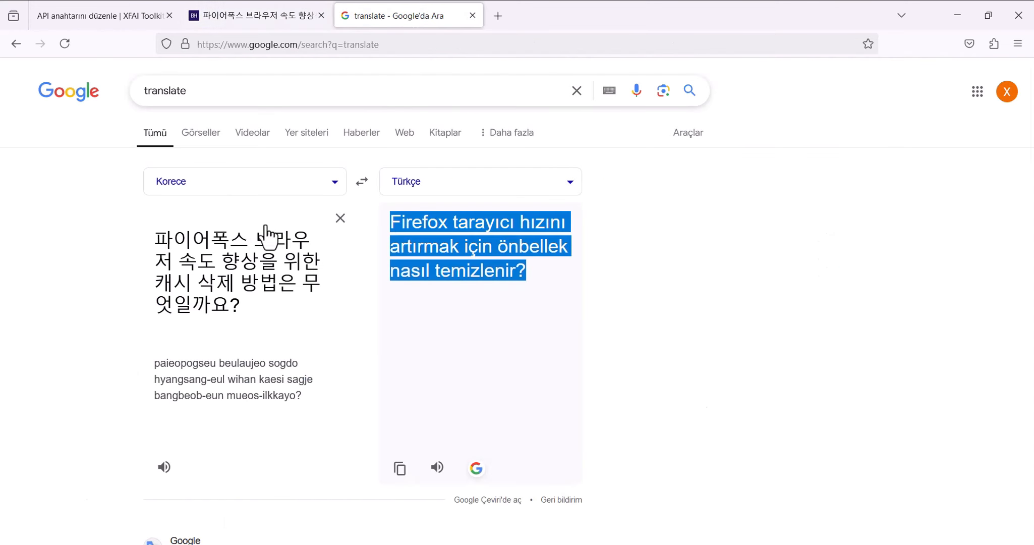
left_click(267, 236)
key("ctrl+a")
key("ctrl+v")
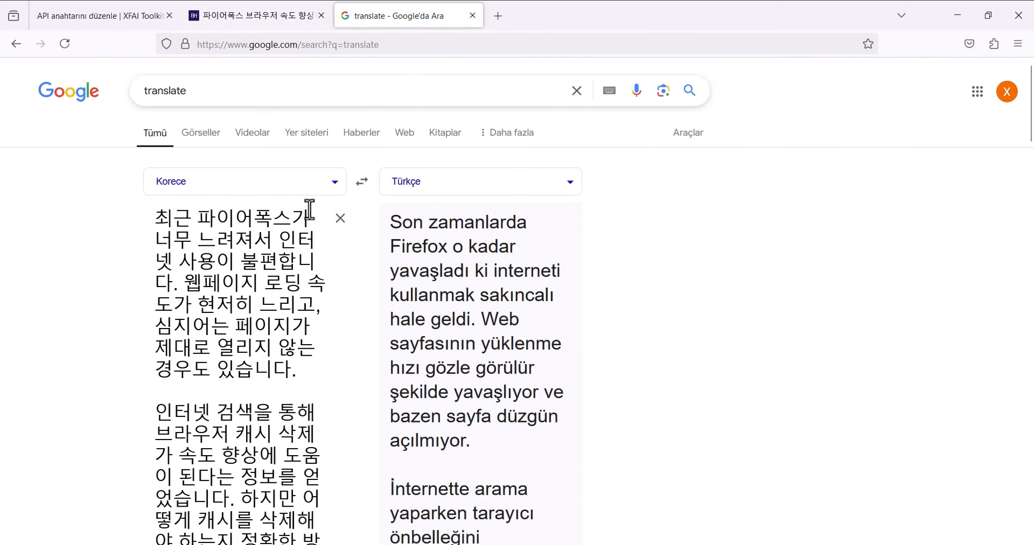
scroll(439, 233, "down", 3)
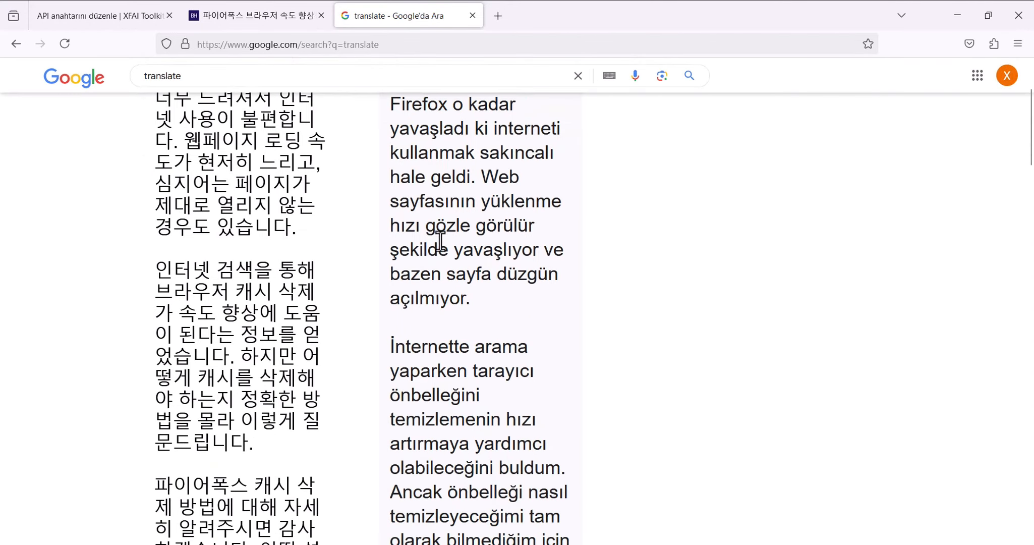
scroll(404, 347, "down", 3)
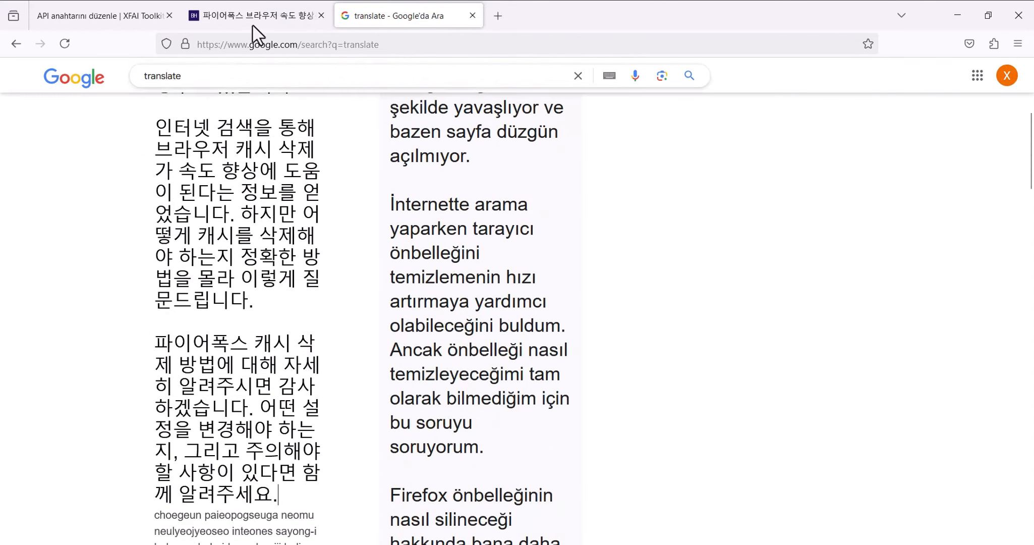
Return to the forum's home page, look over the latest threads and categories, and view the full new messages list.
left_click(252, 15)
left_click(186, 119)
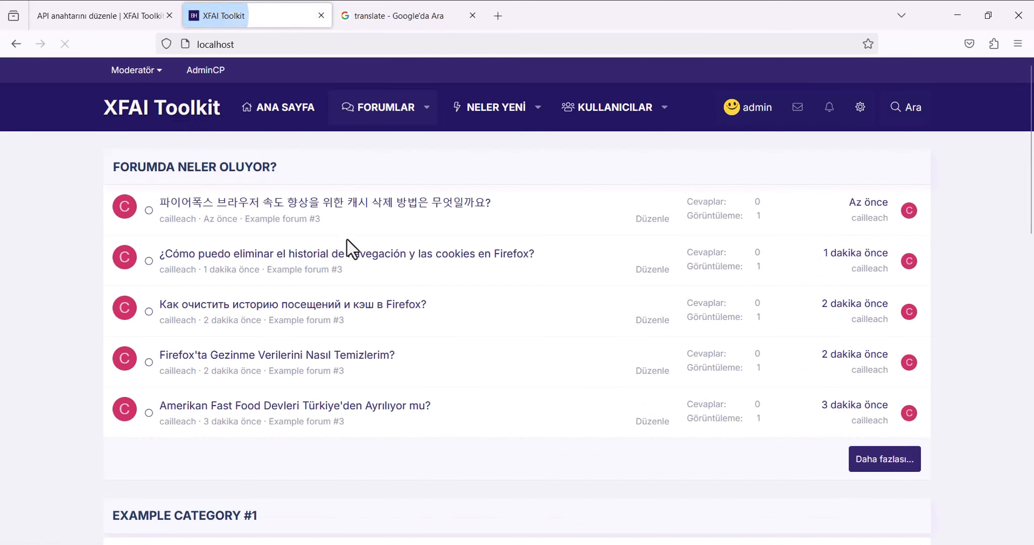
scroll(912, 522, "down", 4)
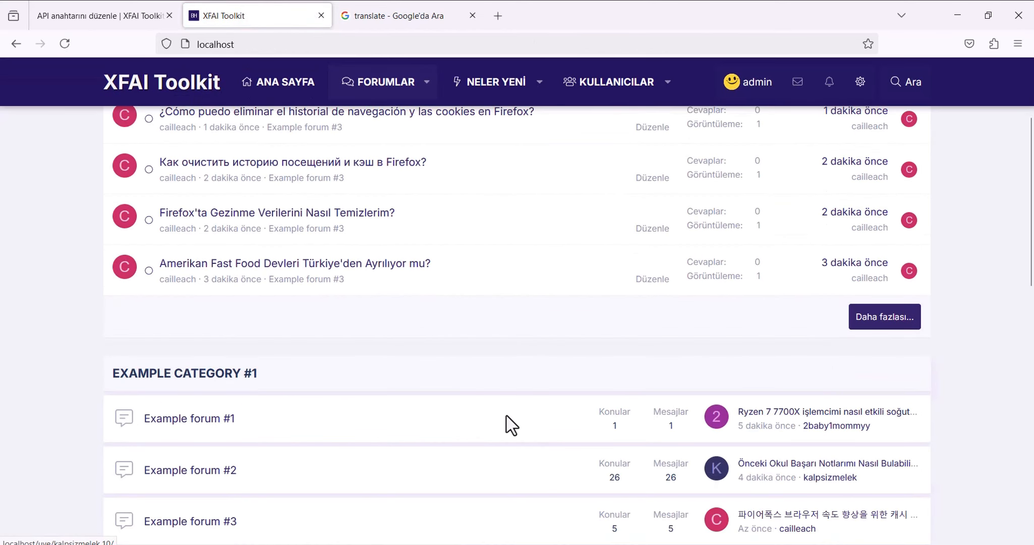
scroll(508, 422, "up", 4)
scroll(303, 303, "down", 3)
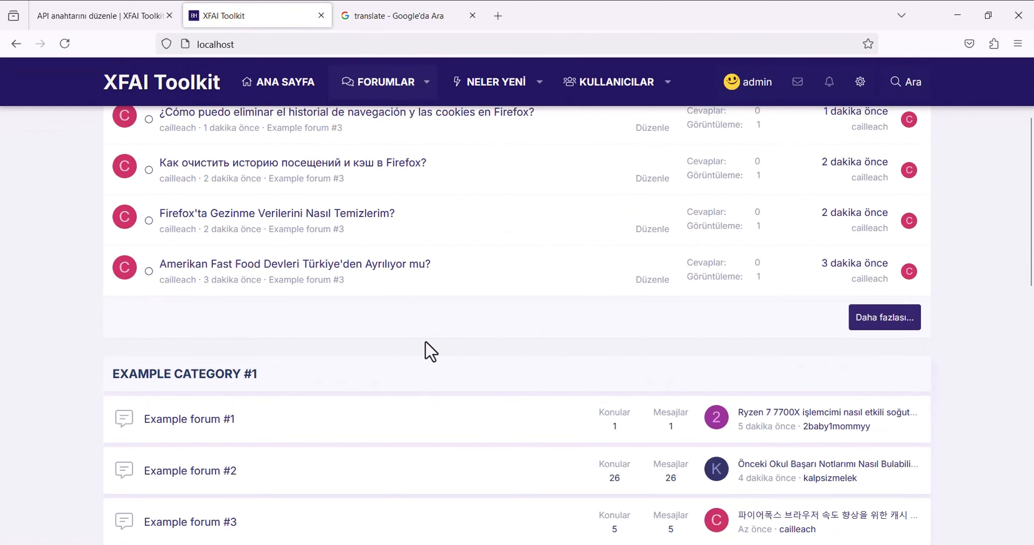
left_click(867, 322)
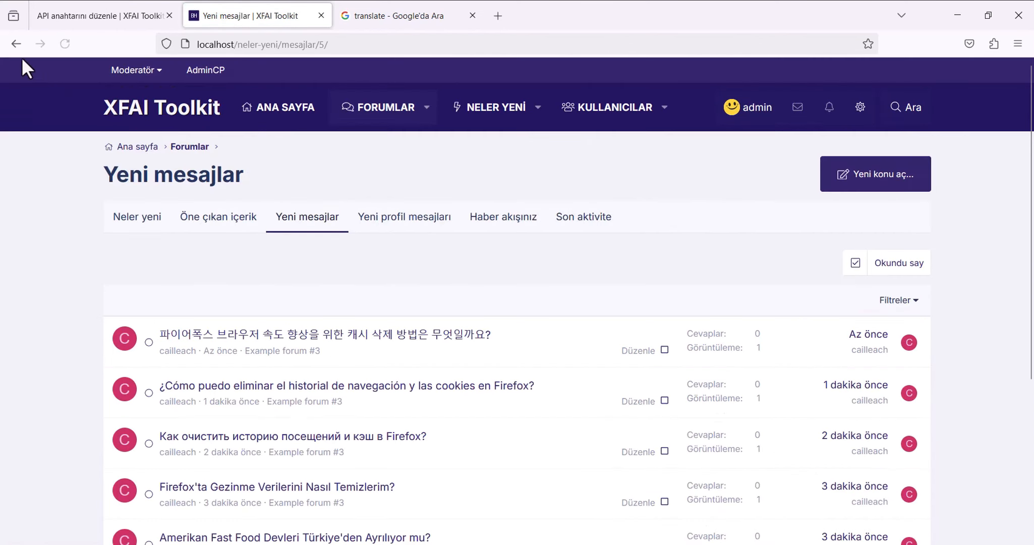
left_click(16, 44)
scroll(258, 194, "up", 3)
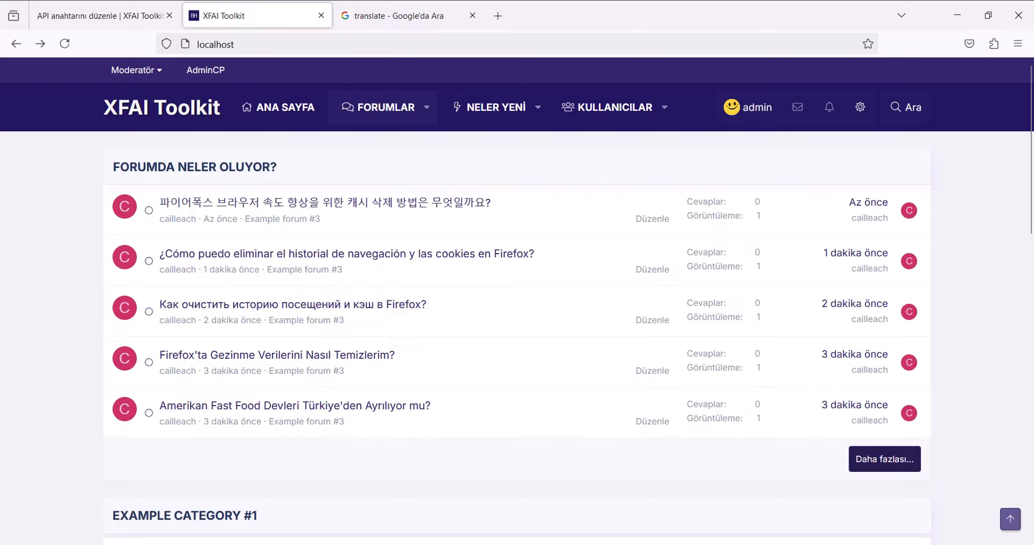
Switch to XFAI Toolkit, open Reply Management and return to the forum.
left_click(682, 544)
left_click(686, 49)
key("alt+Tab")
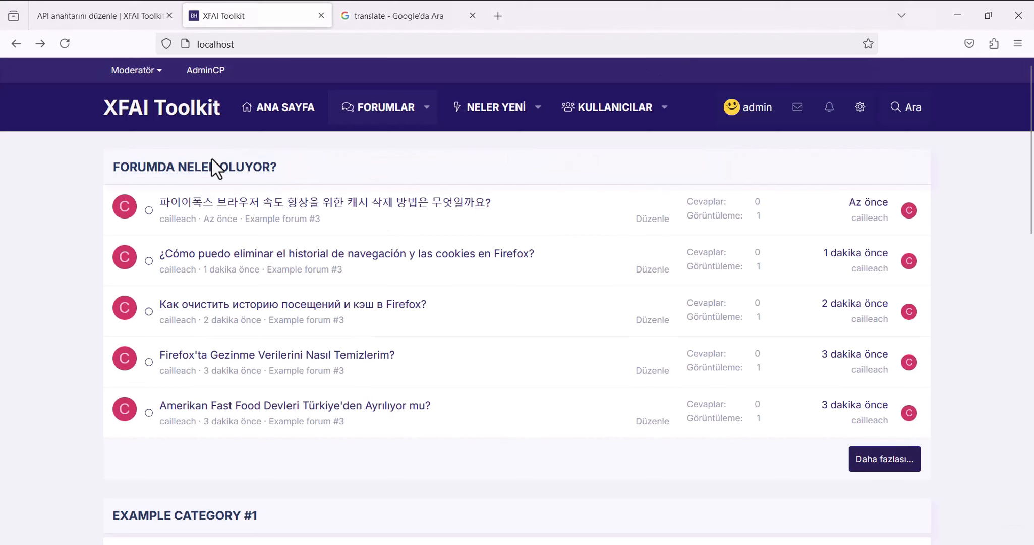
Open the Korean thread to highlight its post text and view the latest messages on the forum's Neler Yeni page.
left_click(225, 203)
scroll(166, 315, "down", 2)
left_click_drag(112, 231, 806, 302)
left_click(571, 427)
key("alt+Tab")
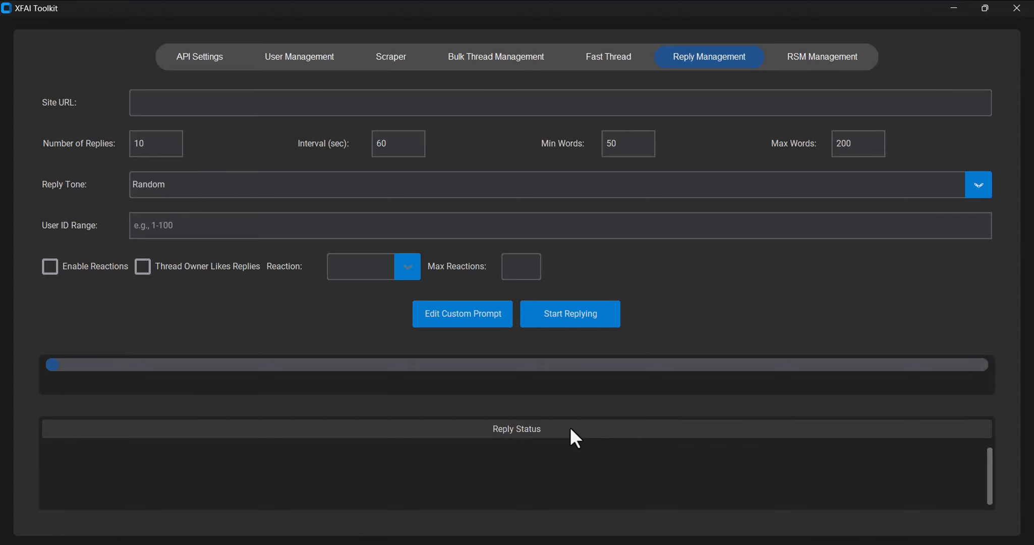
key("alt+Tab")
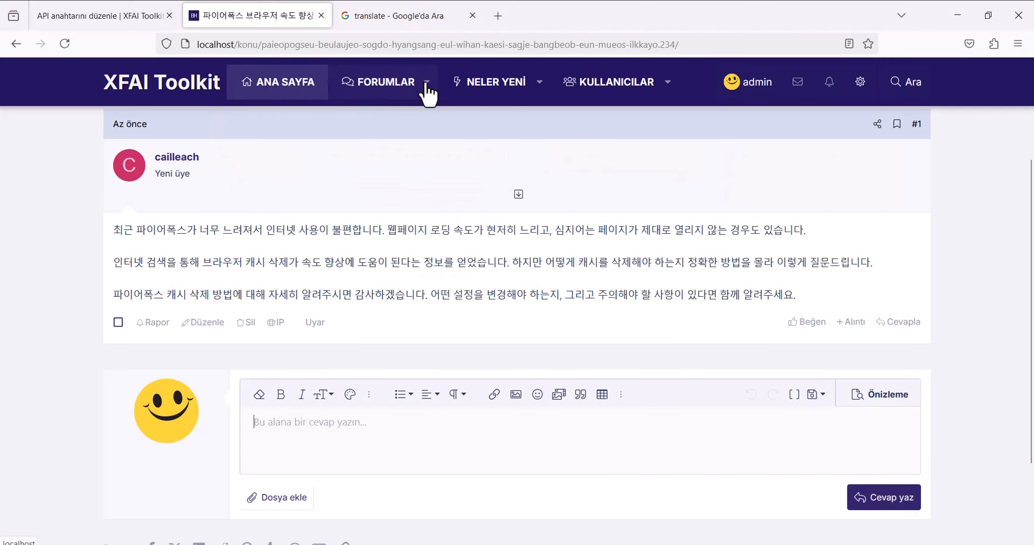
left_click(487, 82)
scroll(146, 303, "down", 2)
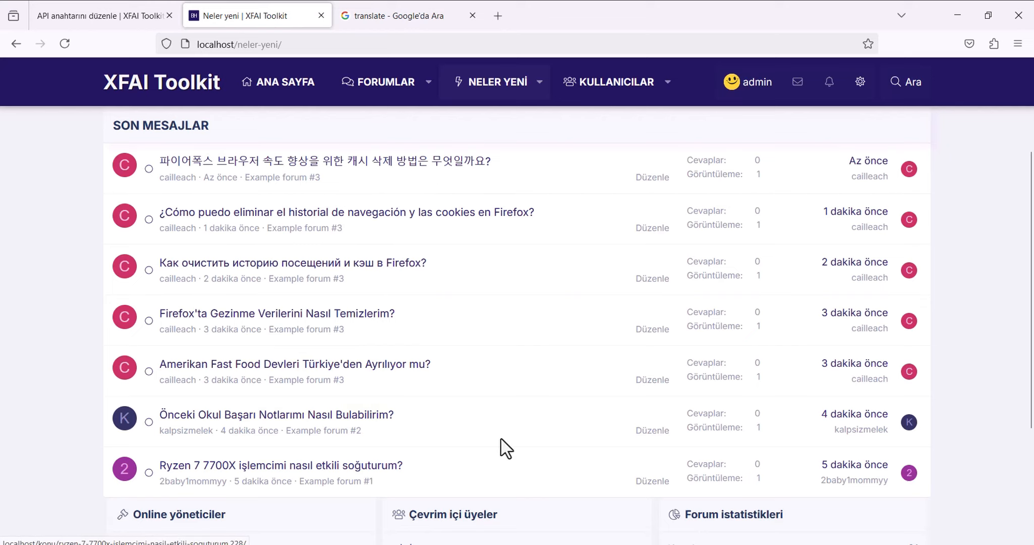
key("alt+Tab")
left_click(209, 59)
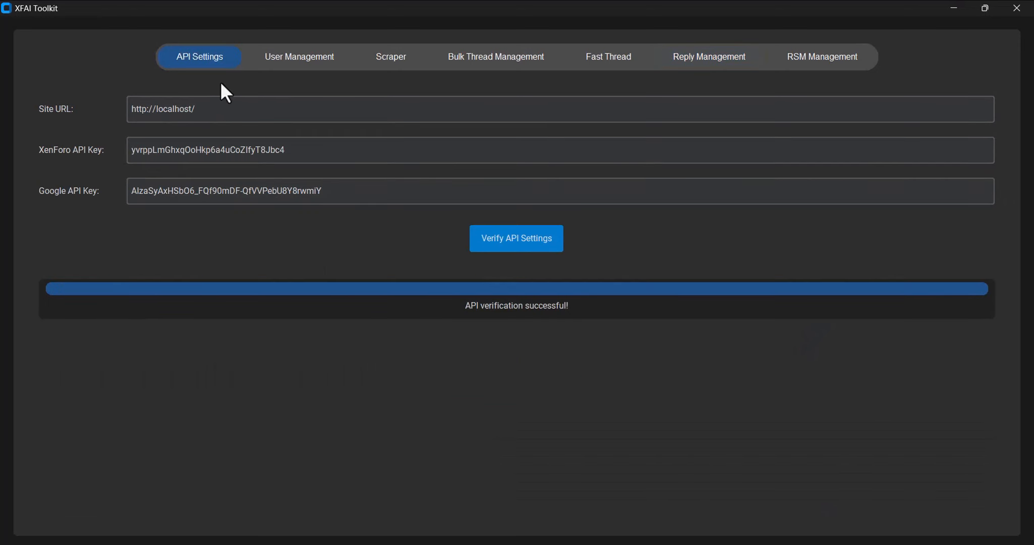
left_click_drag(229, 109, 111, 112)
left_click(608, 56)
left_click(709, 57)
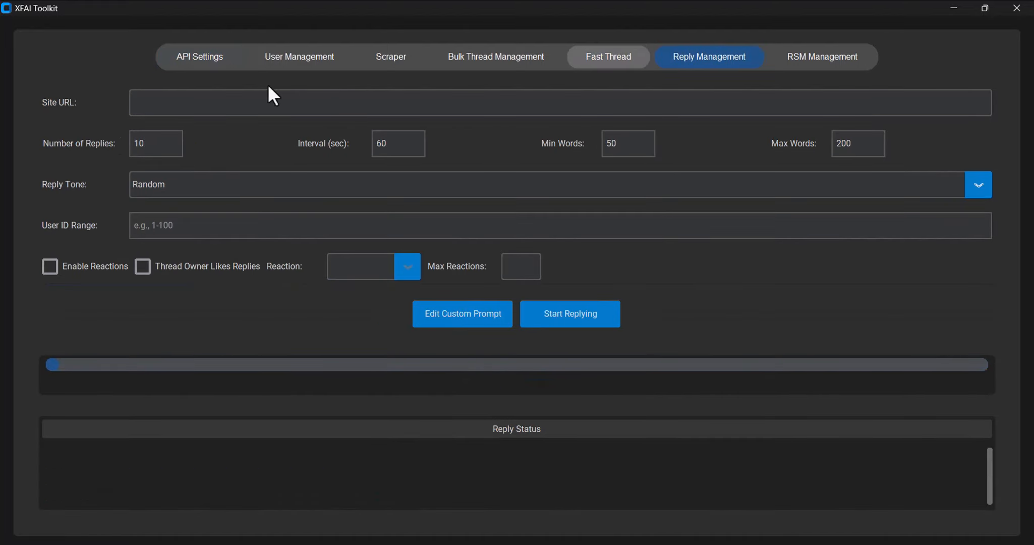
left_click(177, 103)
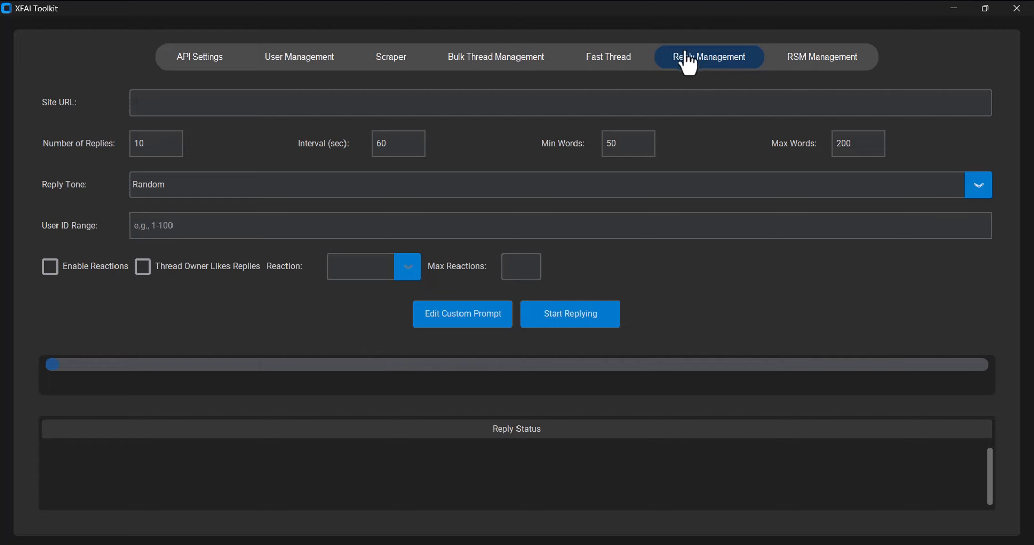
key("ctrl+v")
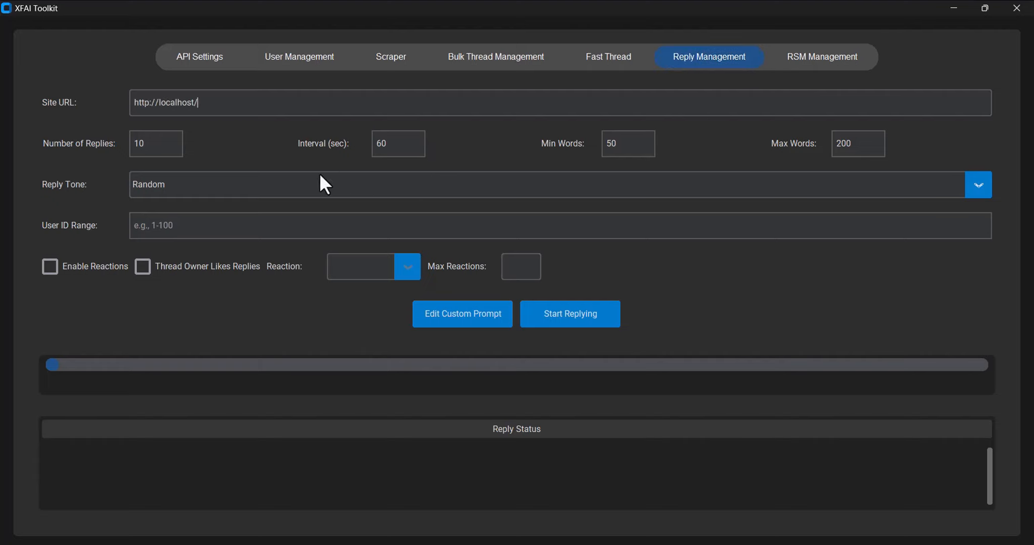
key("BackSpace")
key("Tab")
Examine the forum's recent threads, inspect the thread number in the Korean thread's address, and return to the home page.
key("alt+Tab")
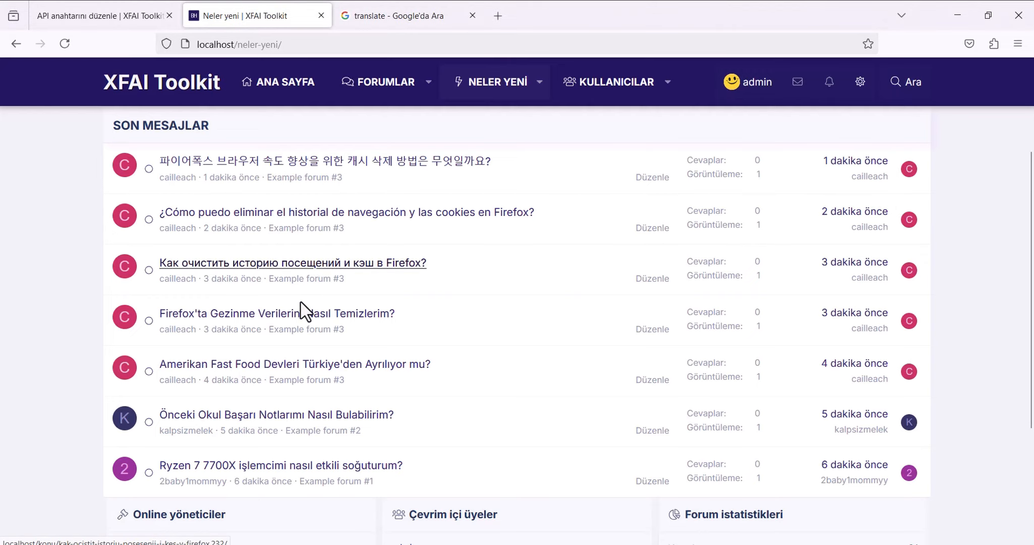
key("alt+Tab")
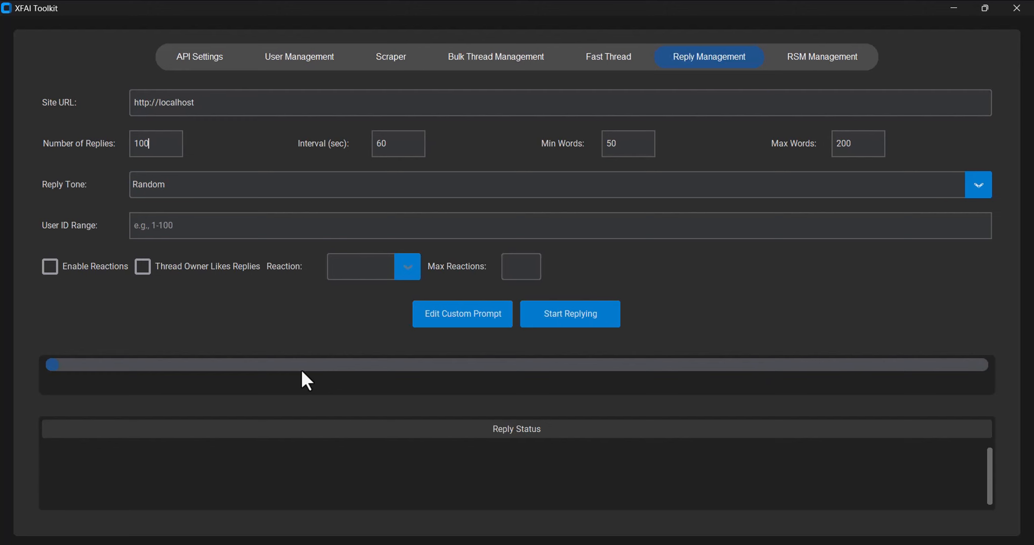
key("alt+Tab")
mouse_move(302, 371)
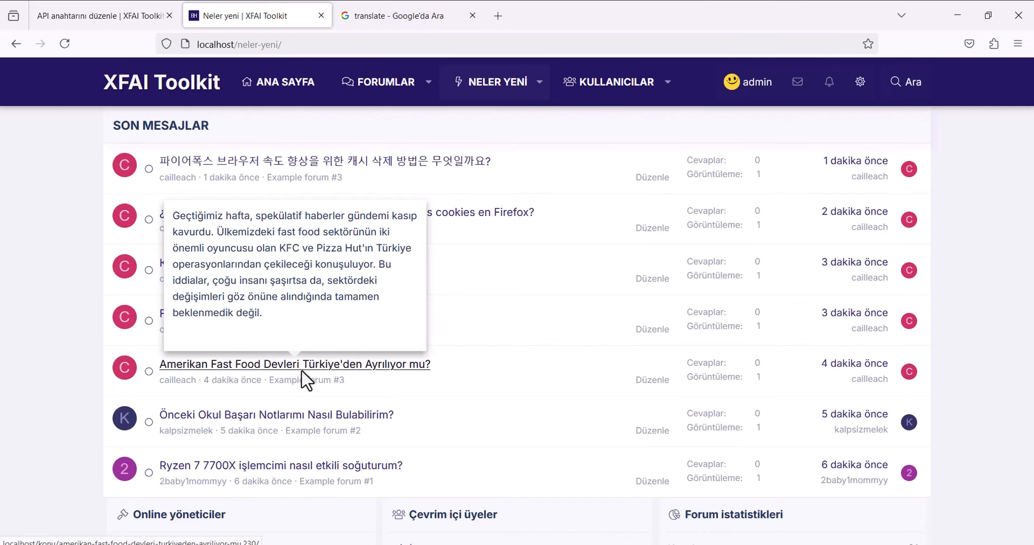
left_click(460, 162)
left_click(666, 44)
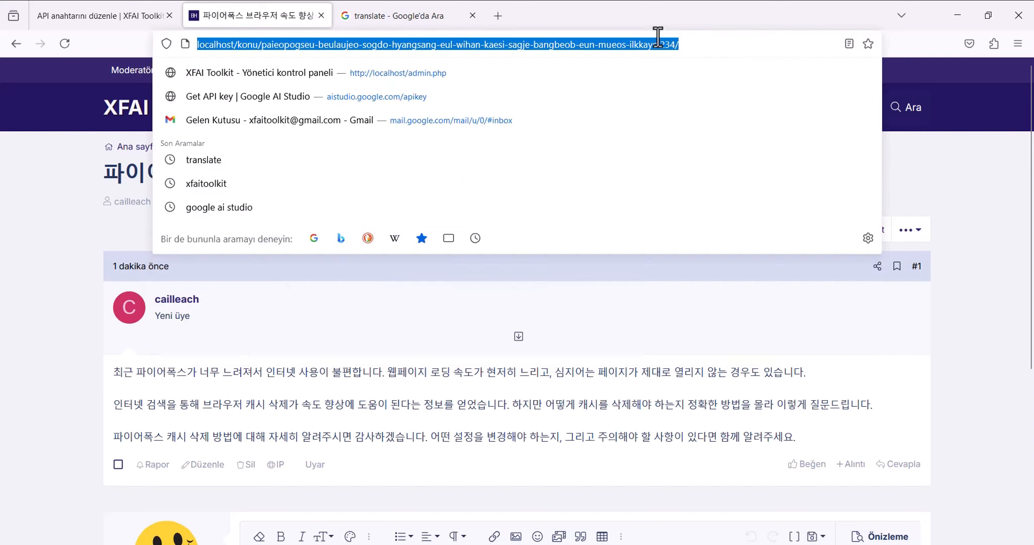
left_click(665, 44)
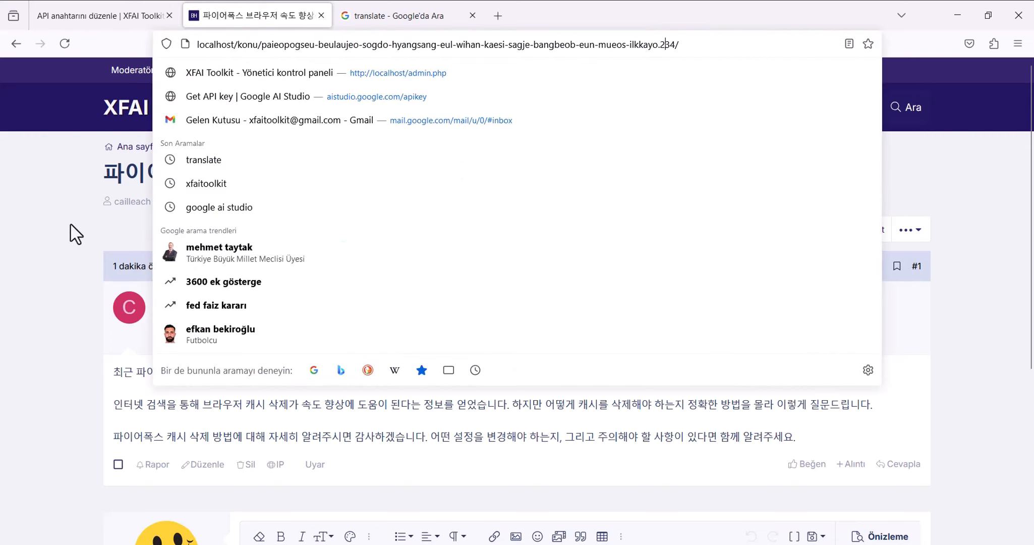
left_click(121, 147)
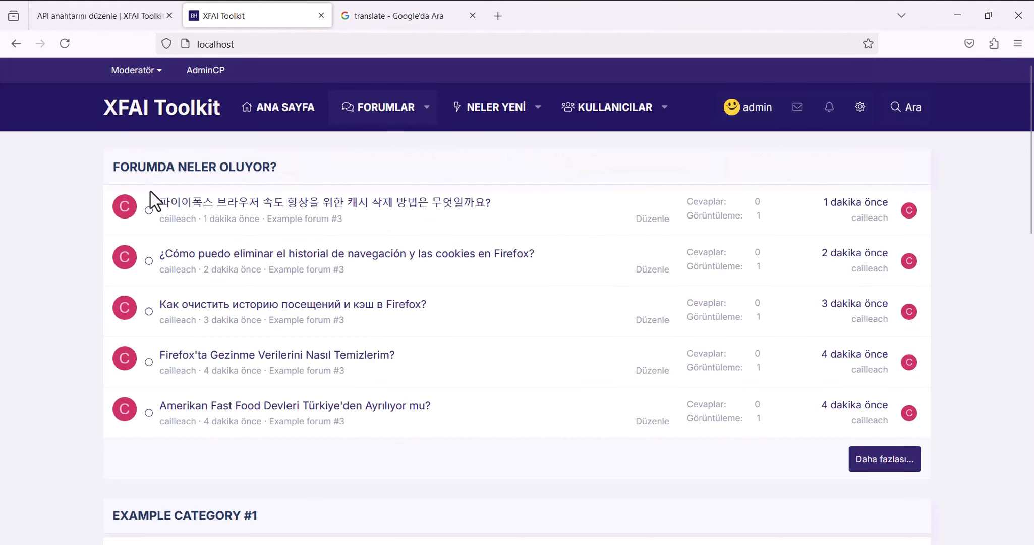
In XFAI Toolkit, set 7 replies, a 1-second interval, 10 to 100 words and user ID range 10-1000, and enable reactions.
key("alt+Tab")
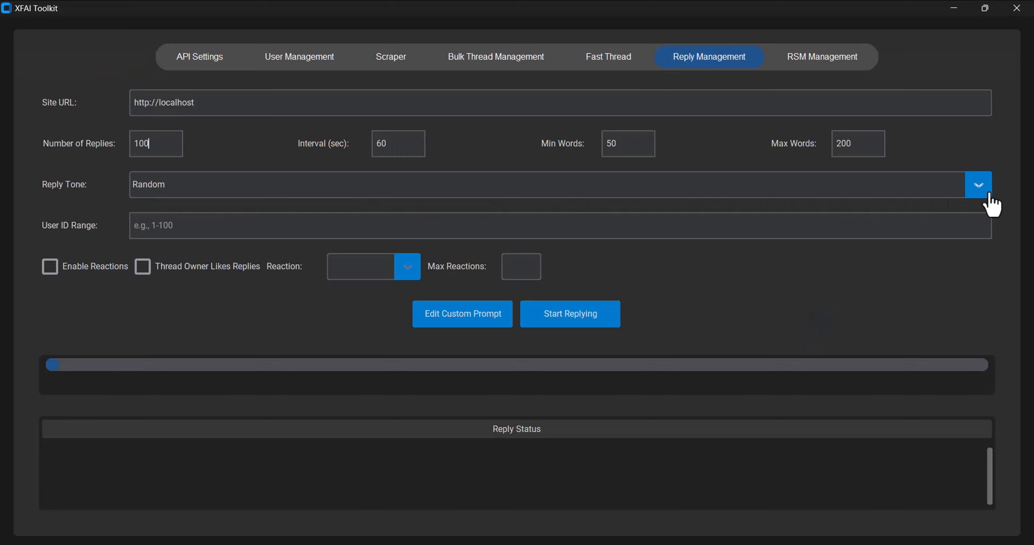
double_click(146, 146)
type("7")
key("Tab")
left_click_drag(399, 143, 327, 141)
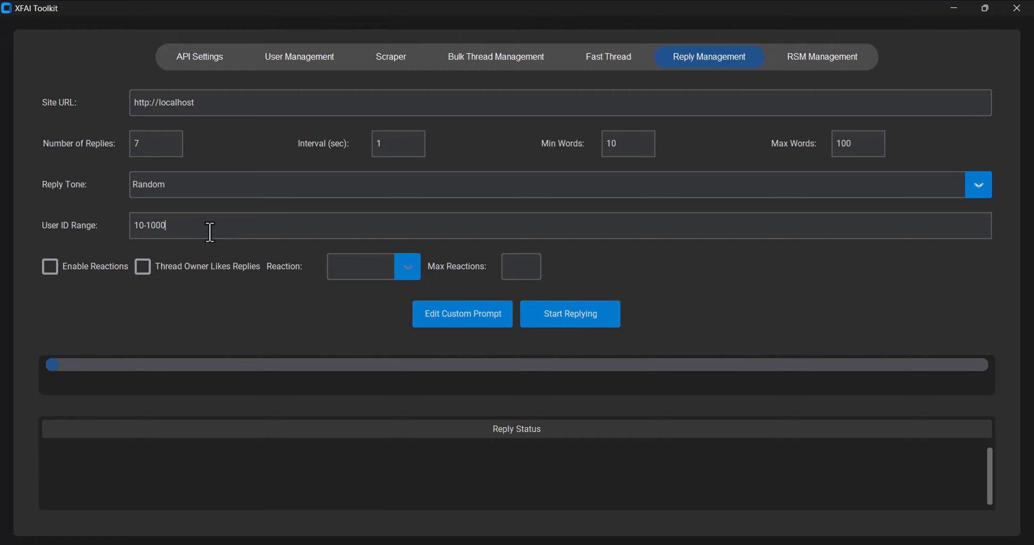
left_click(87, 273)
left_click(409, 275)
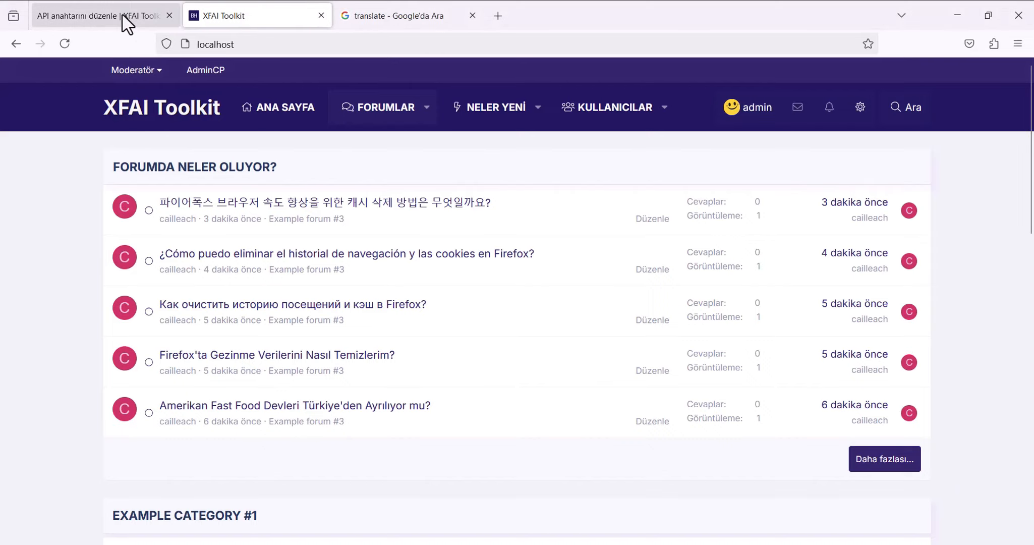
Open the Tepkiler list in the forum's admin panel and examine the available reactions.
left_click(121, 18)
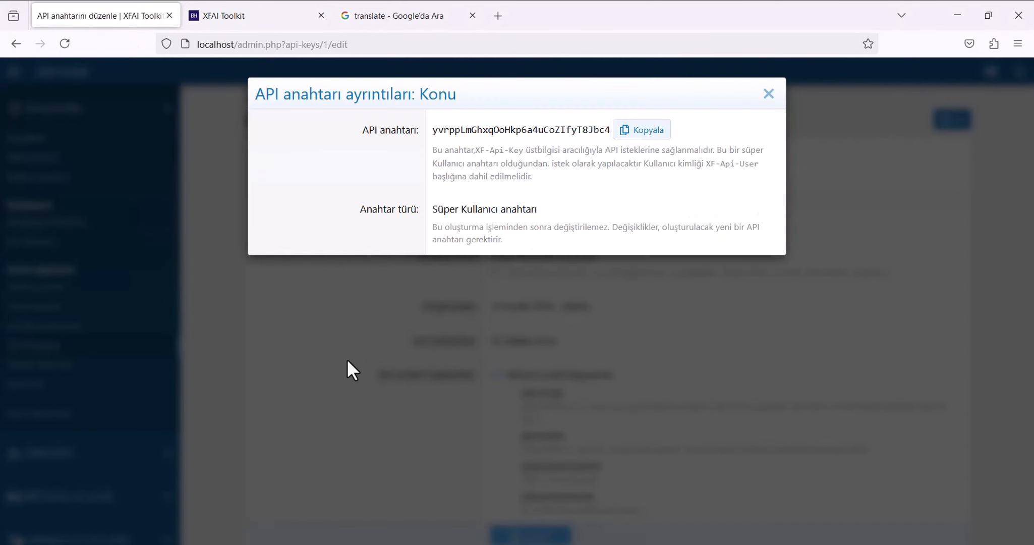
left_click(349, 369)
left_click(58, 502)
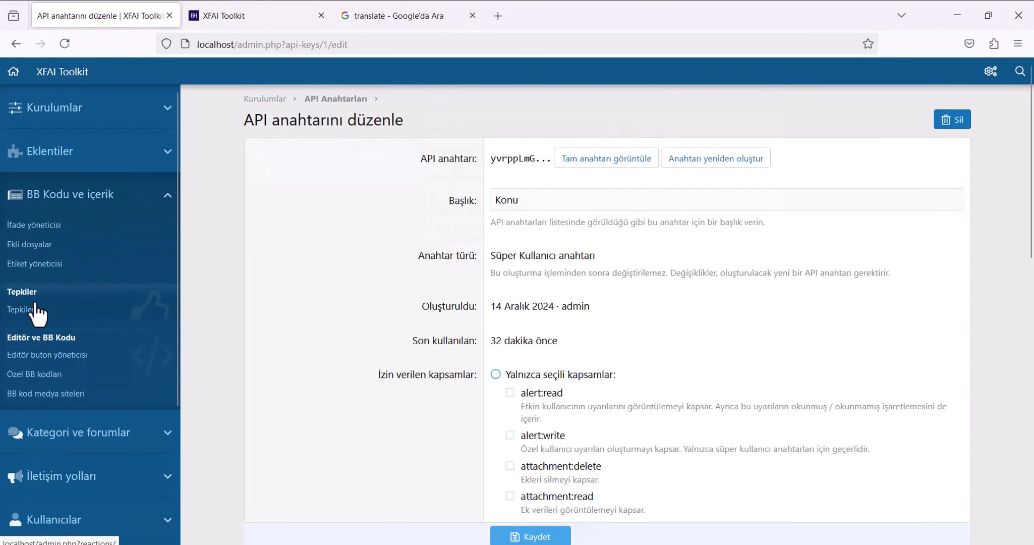
left_click(36, 311)
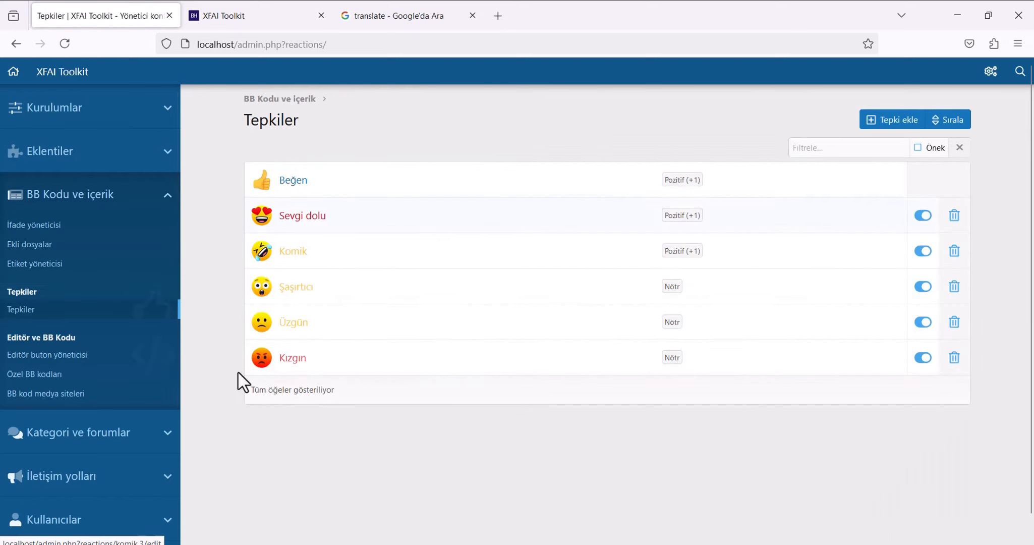
In XFAI Toolkit, set the reaction type to Random and enable Thread Owner Likes Replies.
key("alt+Tab")
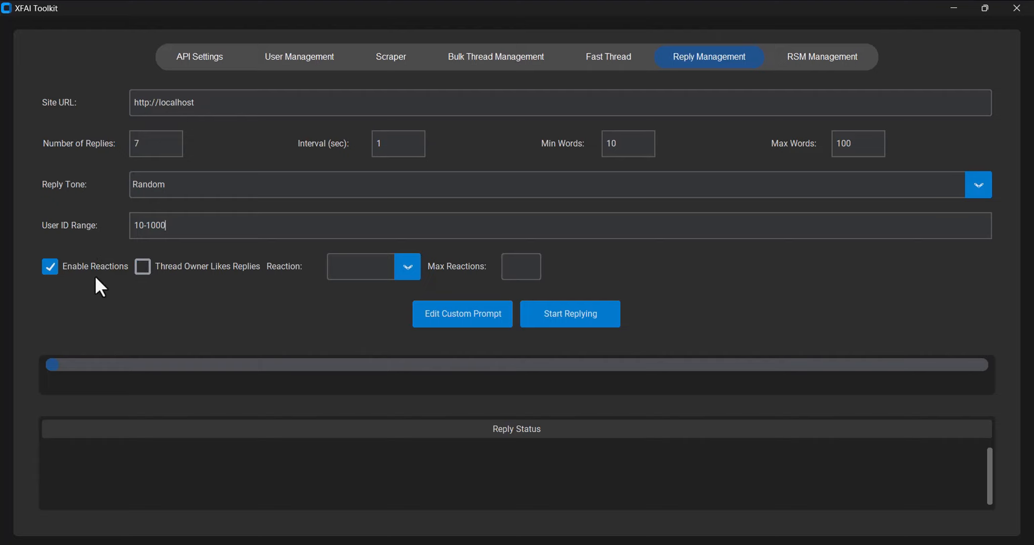
left_click(407, 266)
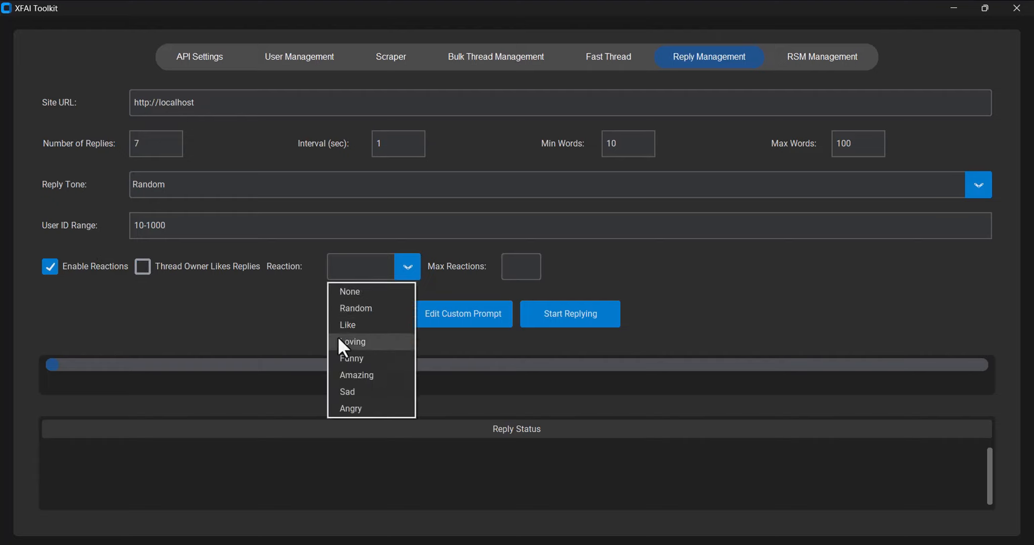
left_click(357, 315)
left_click(407, 275)
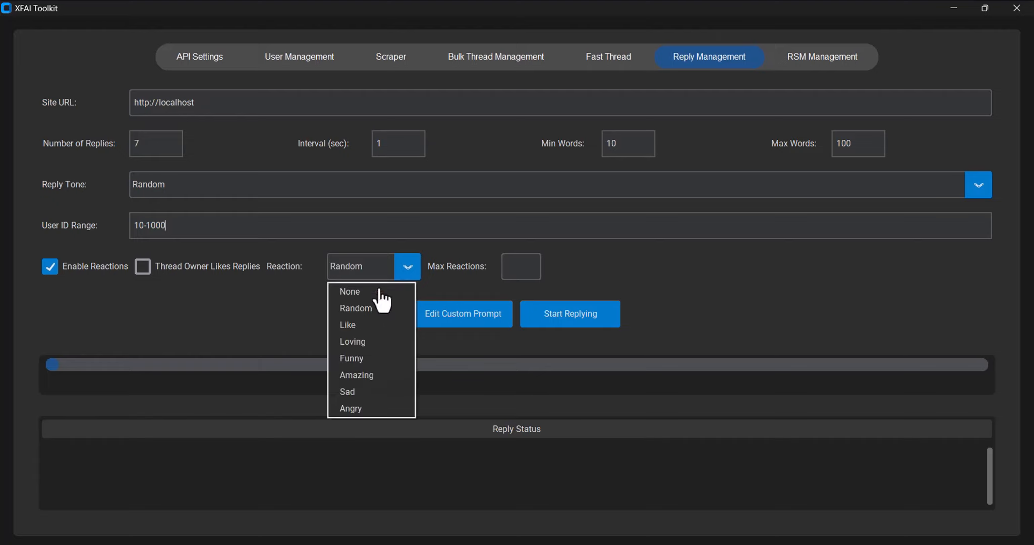
left_click(165, 270)
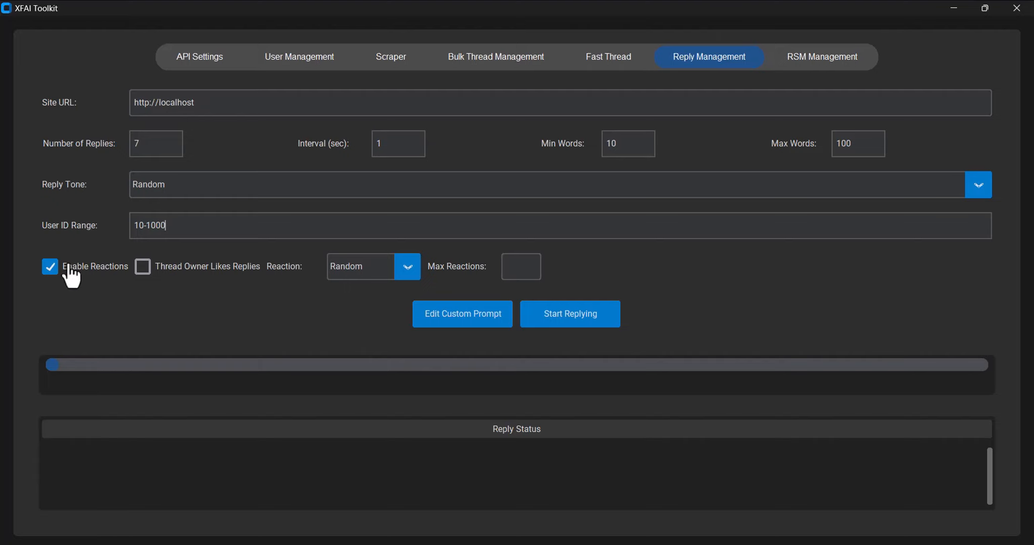
left_click(406, 263)
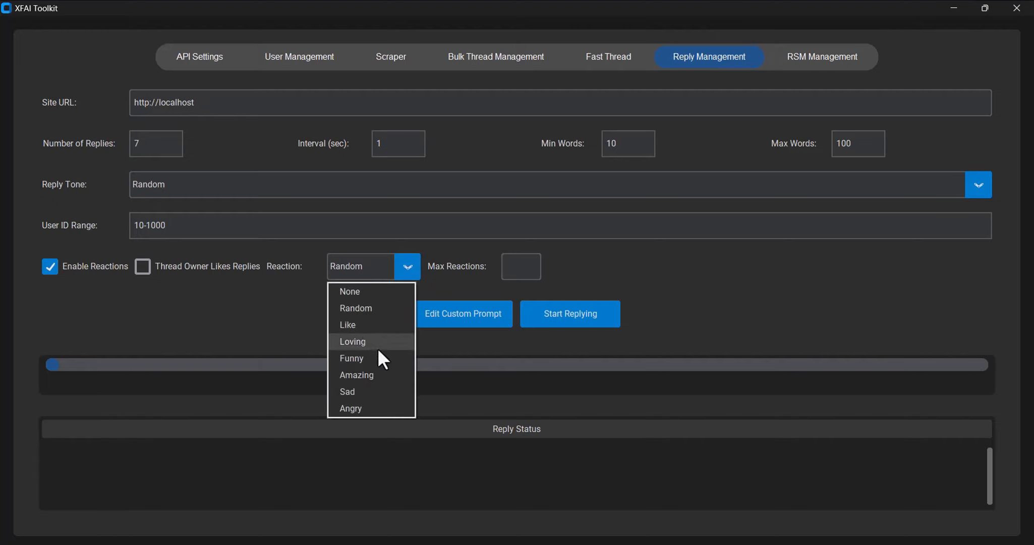
left_click(366, 312)
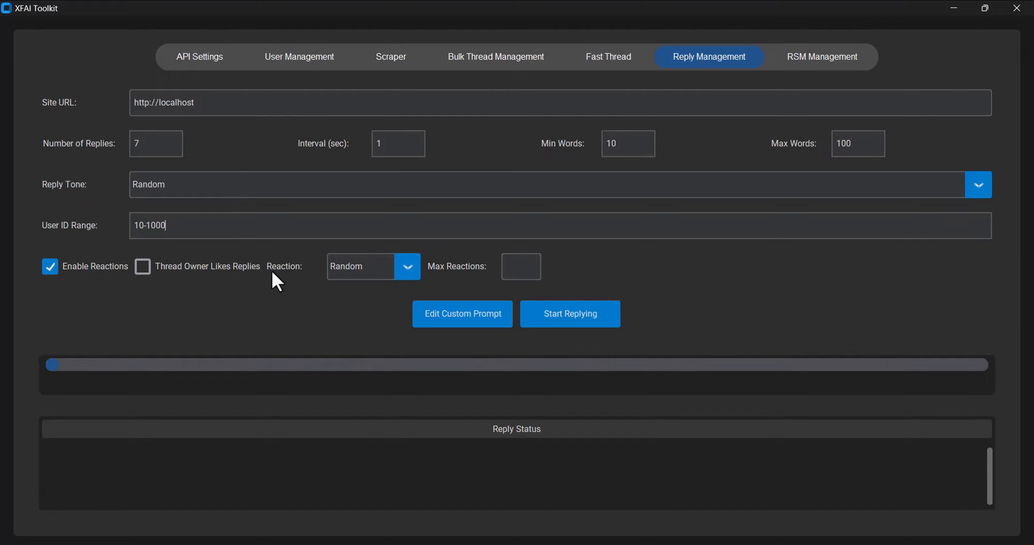
Open the Korean thread on the forum, examine its author and reply area, and return to XFAI Toolkit.
key("alt+Tab")
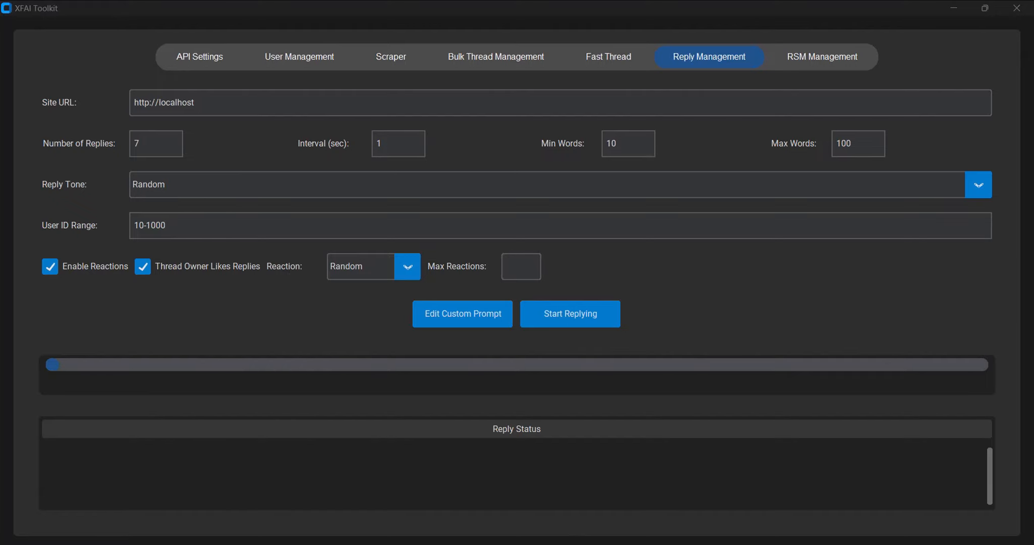
left_click(242, 11)
left_click(215, 205)
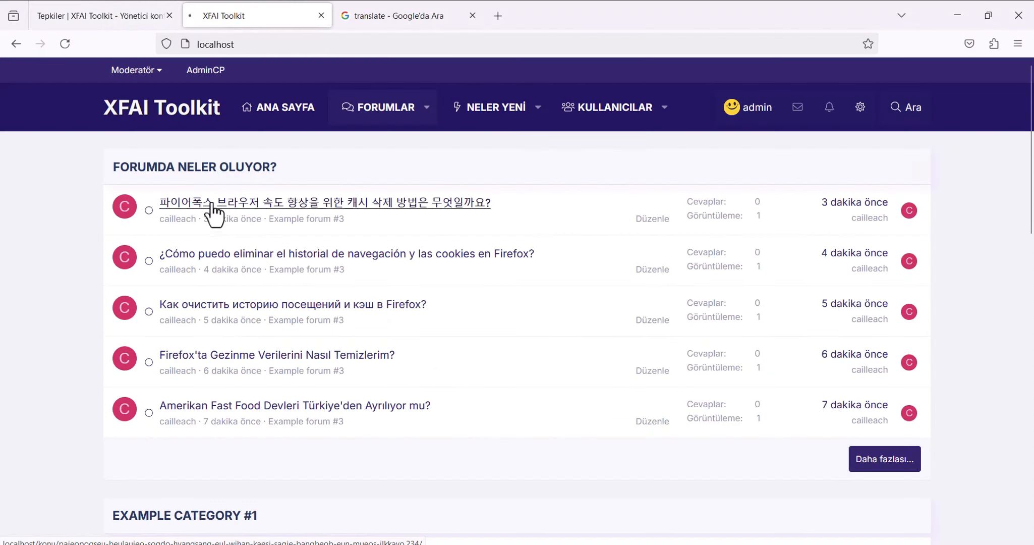
left_click_drag(217, 308, 156, 300)
scroll(261, 302, "down", 3)
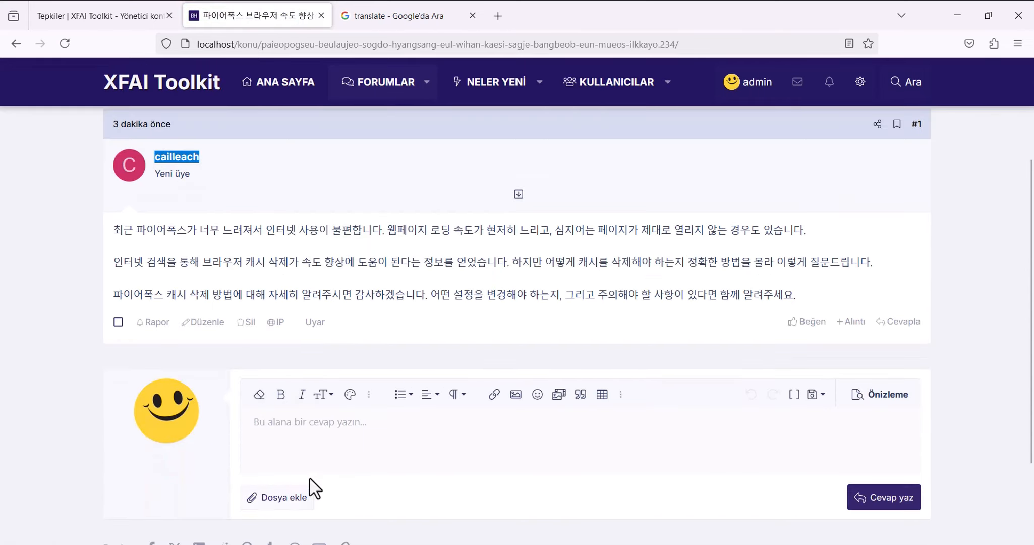
key("alt+Tab")
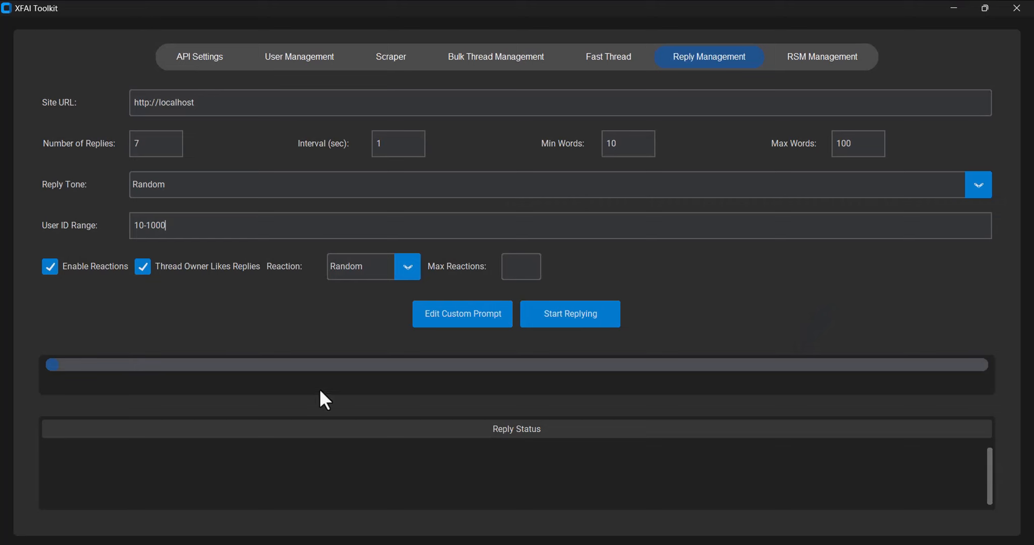
Open the thread "Firefox'ta Gezinme Verilerini Nasıl Temizlerim?" on the forum and examine its first post and reply area.
left_click(197, 267)
key("alt+Tab")
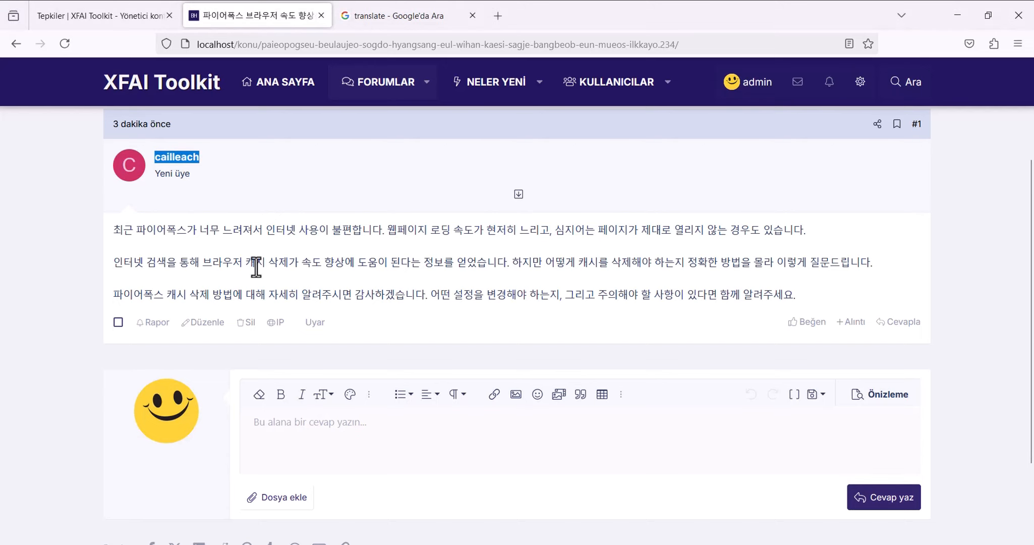
scroll(191, 227, "up", 3)
key("alt+Left")
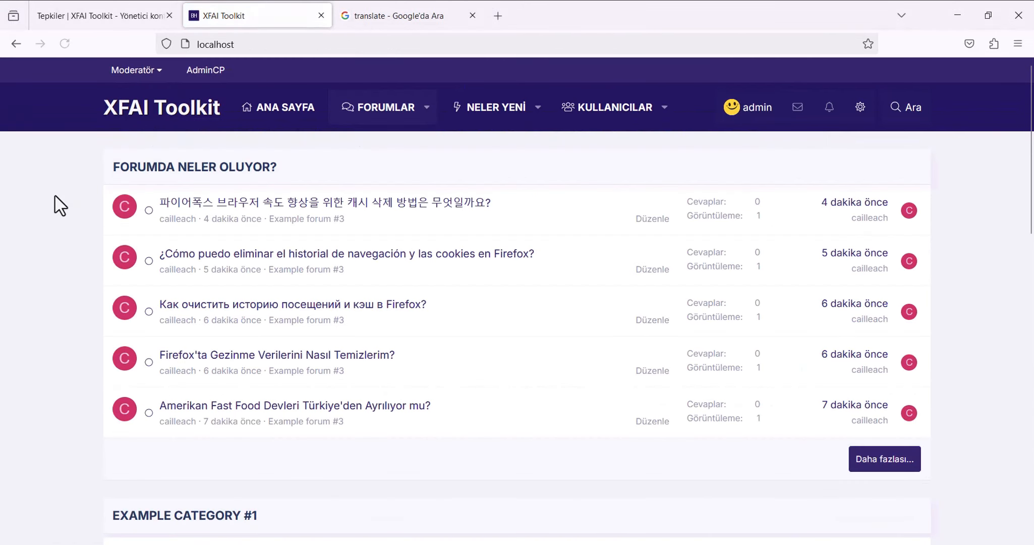
left_click(243, 355)
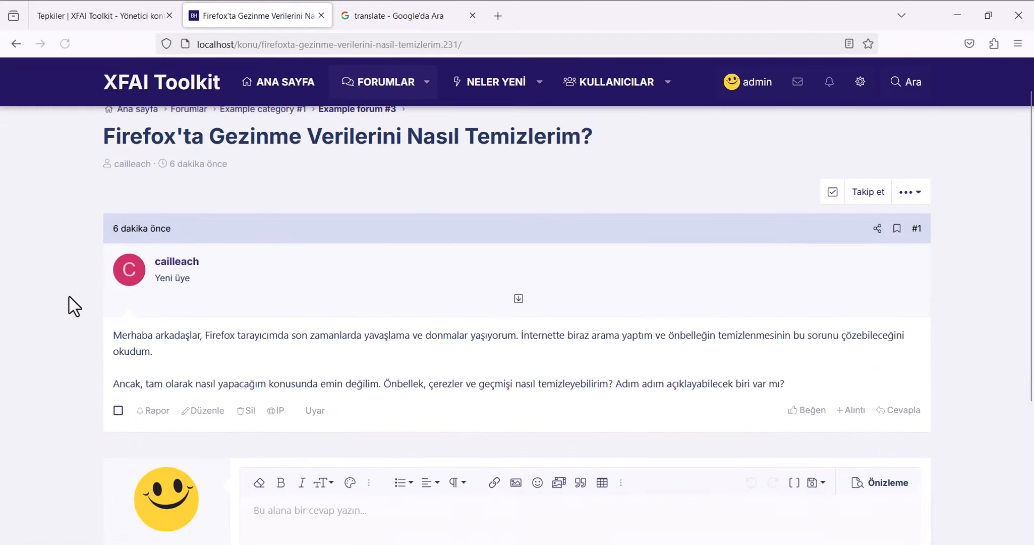
scroll(73, 303, "down", 2)
scroll(330, 388, "down", 1)
scroll(427, 368, "up", 2)
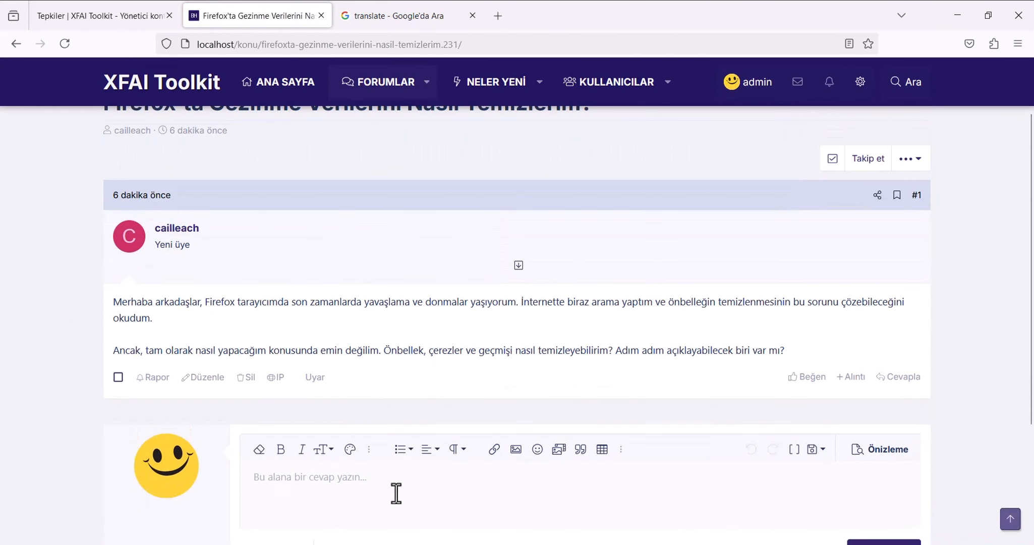
key("alt+Tab")
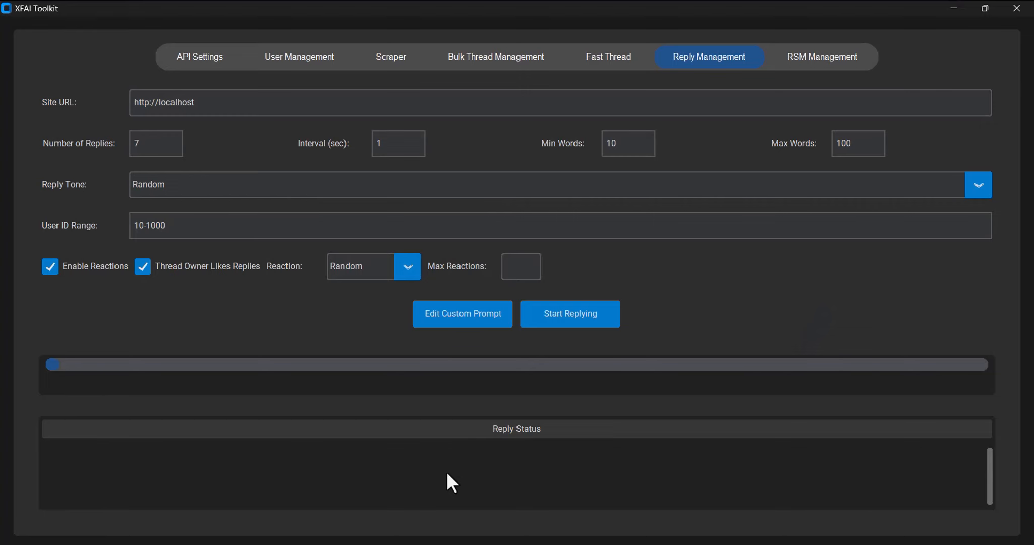
key("alt+Tab")
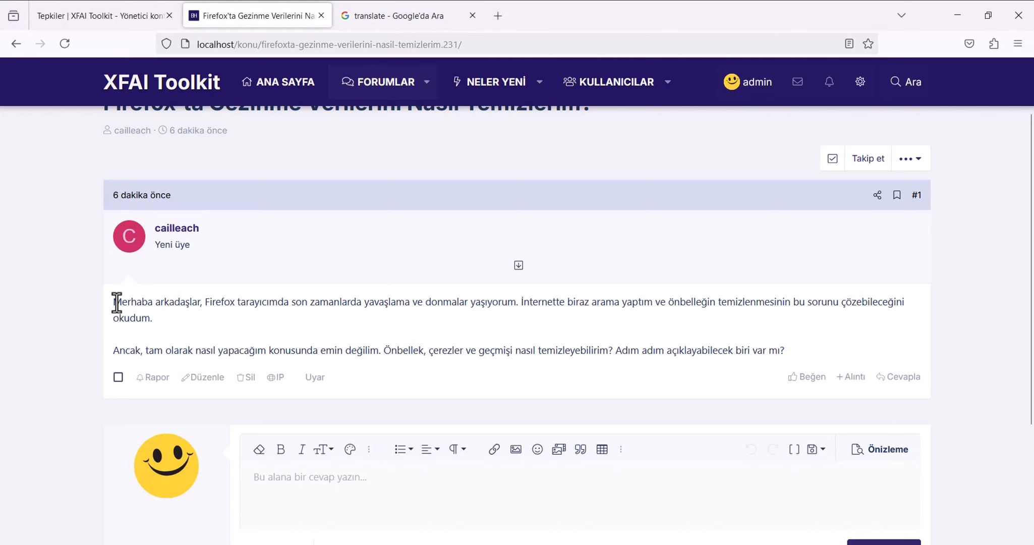
left_click_drag(114, 301, 805, 359)
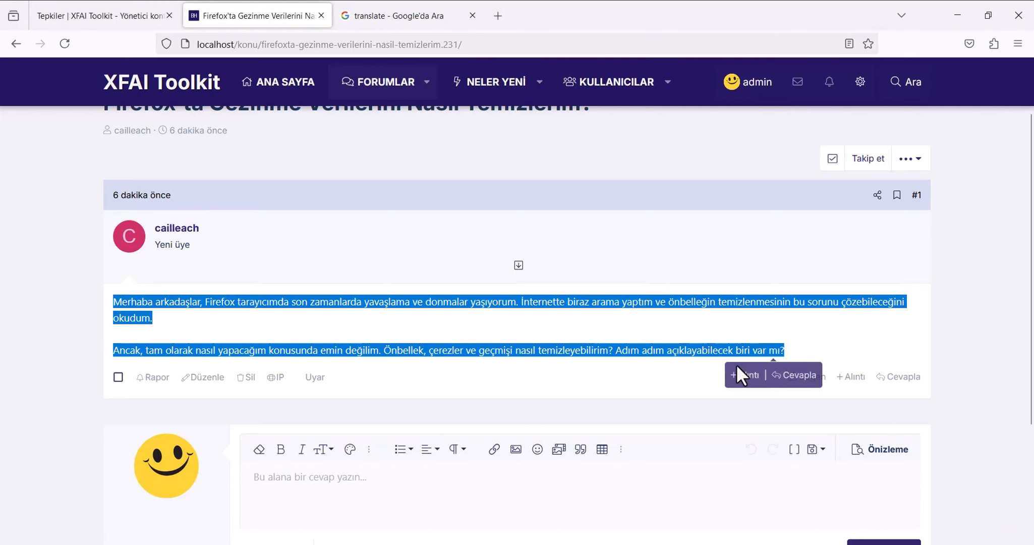
Set Max Reactions to 10 in XFAI Toolkit, checking the Turkish Firefox thread on the forum.
key("alt+Tab")
key("alt+Tab")
key("alt+Tab")
key("BackSpace")
type("1")
key("alt+Tab")
scroll(274, 358, "down", 2)
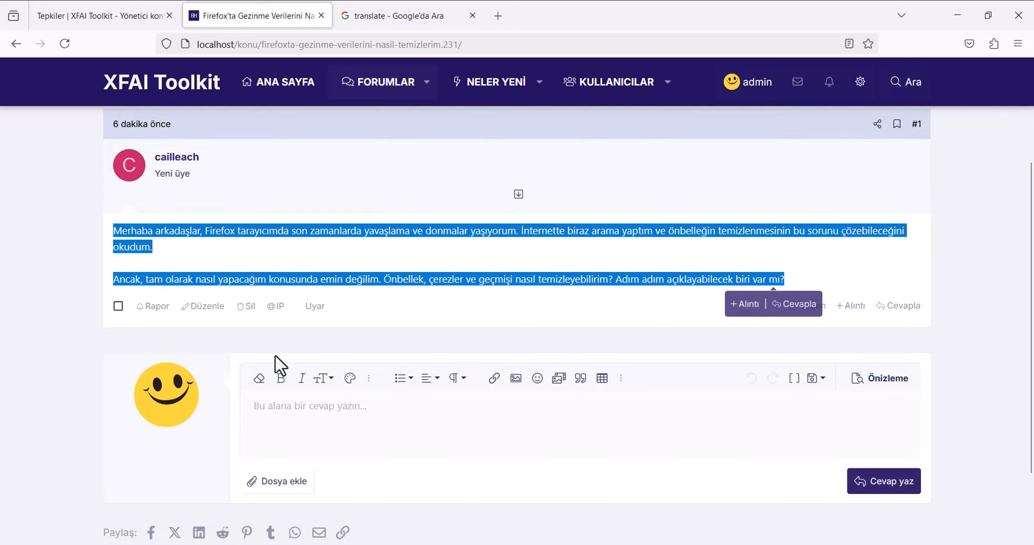
key("alt+Tab")
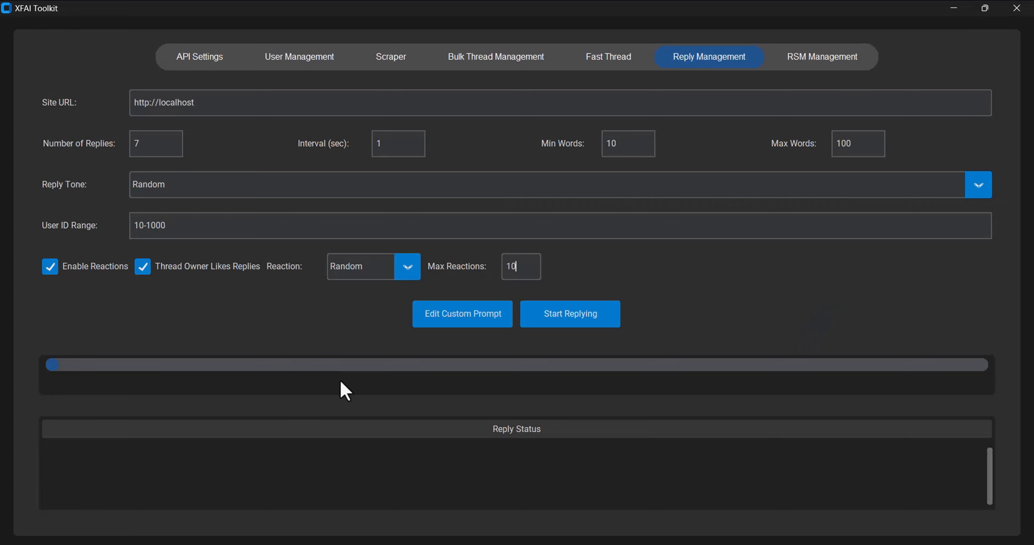
Set Max Reactions to 2.
key("super+shift+s")
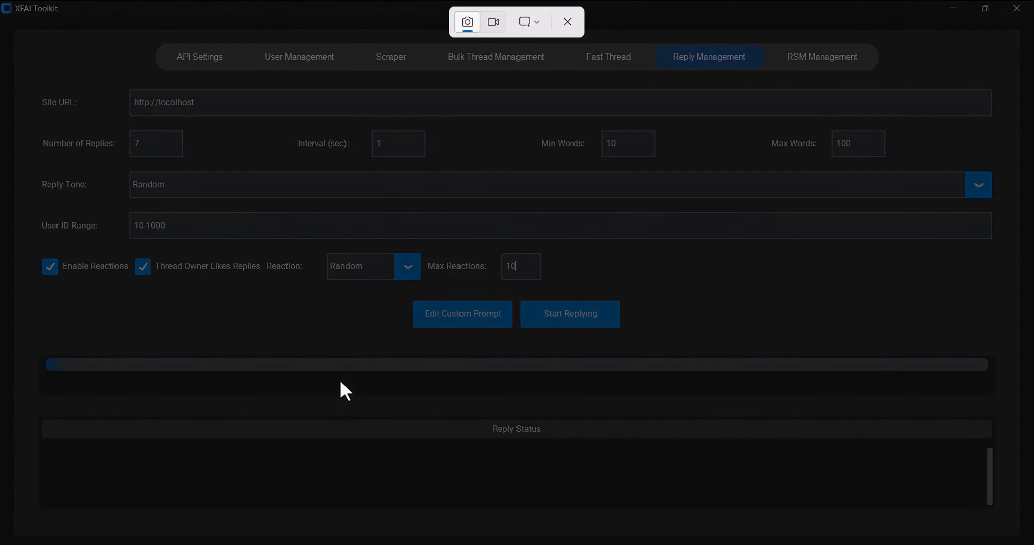
key("Escape")
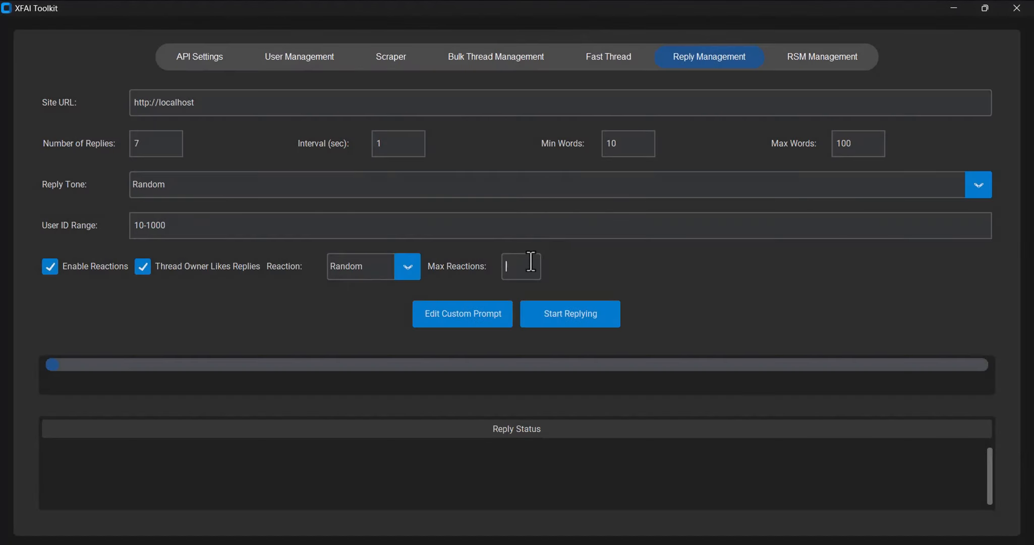
key("BackSpace")
key("BackSpace")
Try replacing the English custom reply prompt with arbitrary text, and close the prompt editor without saving.
left_click(473, 318)
left_click_drag(249, 241, 133, 156)
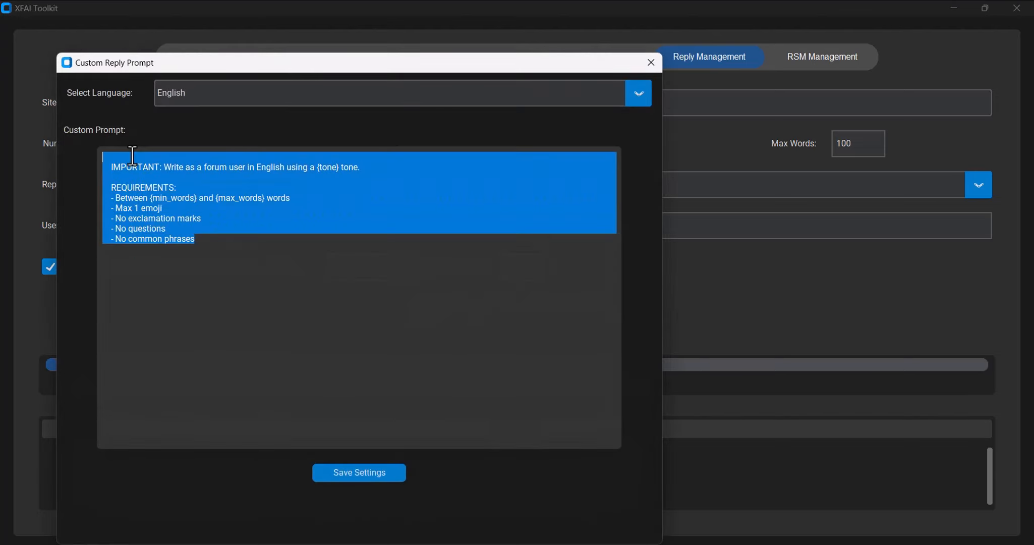
key("BackSpace")
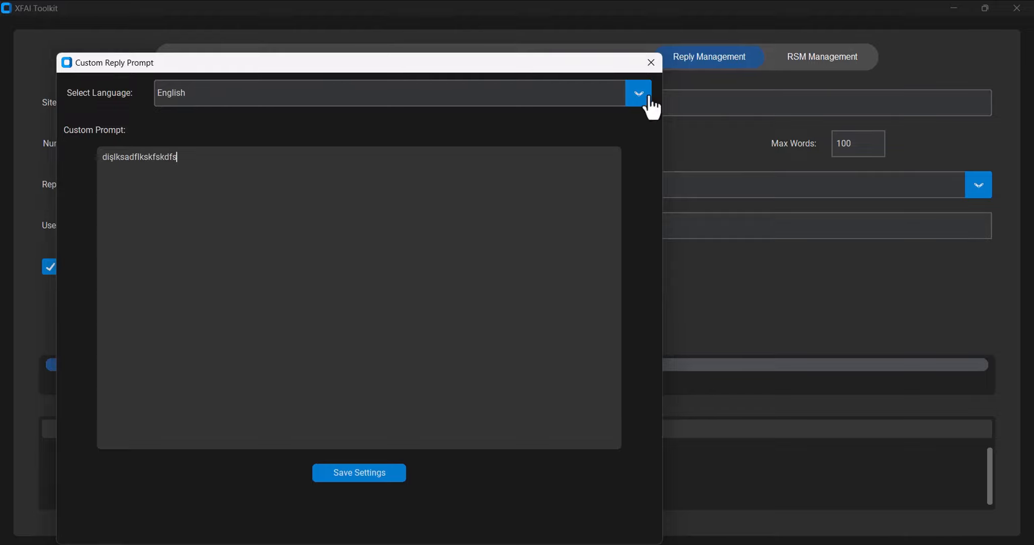
left_click(650, 69)
Set the custom reply prompt's language to Turkish and save the prompt settings.
left_click(491, 303)
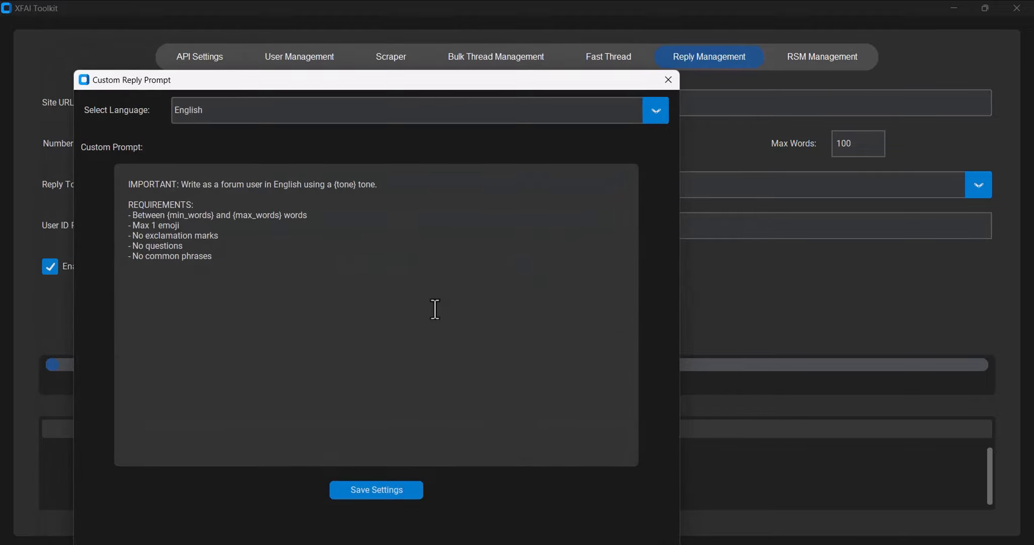
left_click_drag(434, 307, 122, 170)
left_click(651, 112)
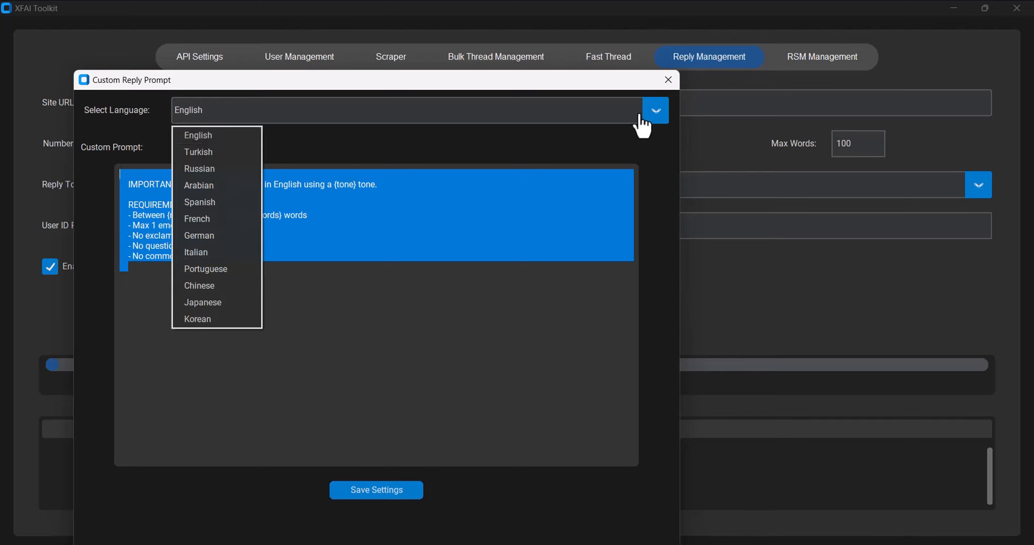
left_click(190, 154)
left_click_drag(266, 277, 106, 180)
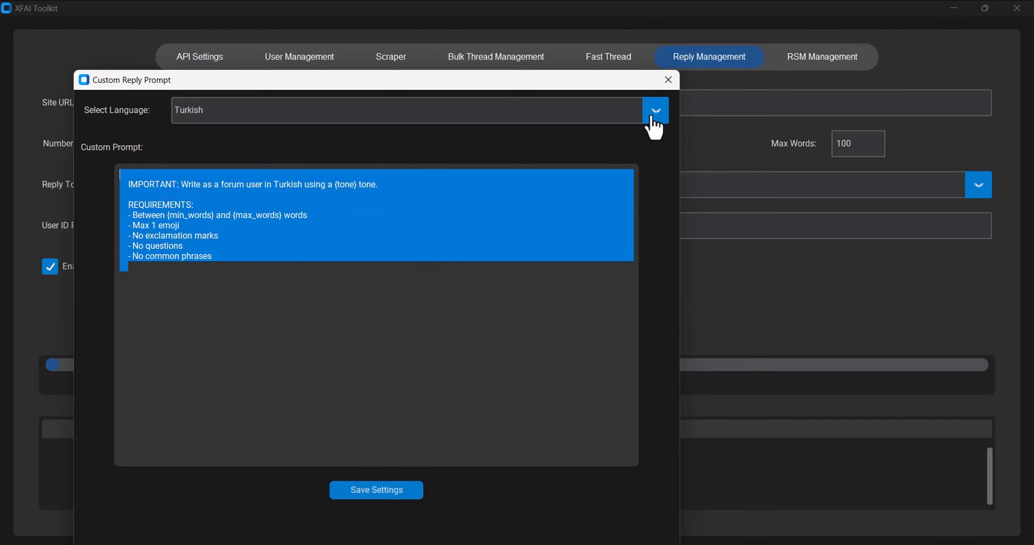
left_click(655, 124)
left_click(360, 319)
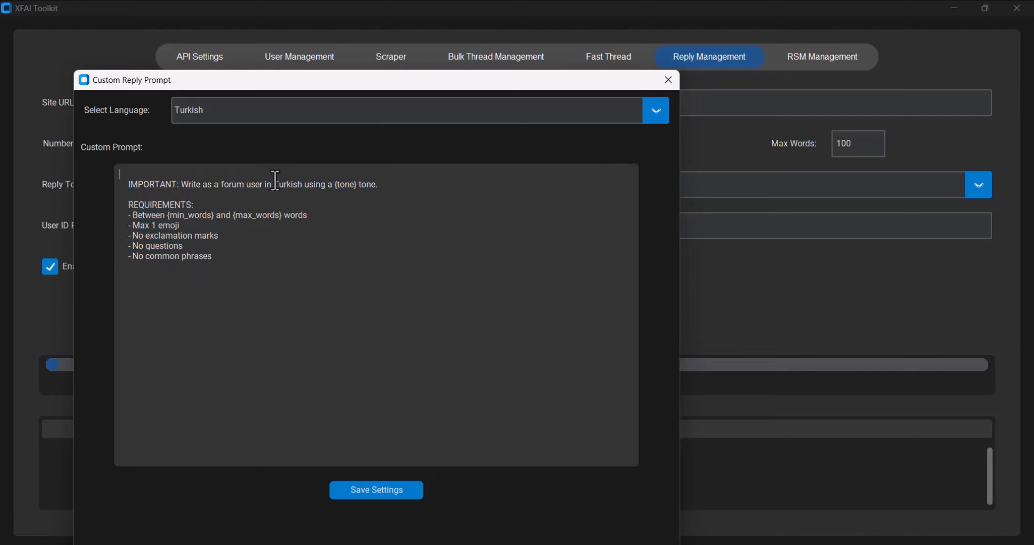
left_click(391, 261)
left_click(403, 487)
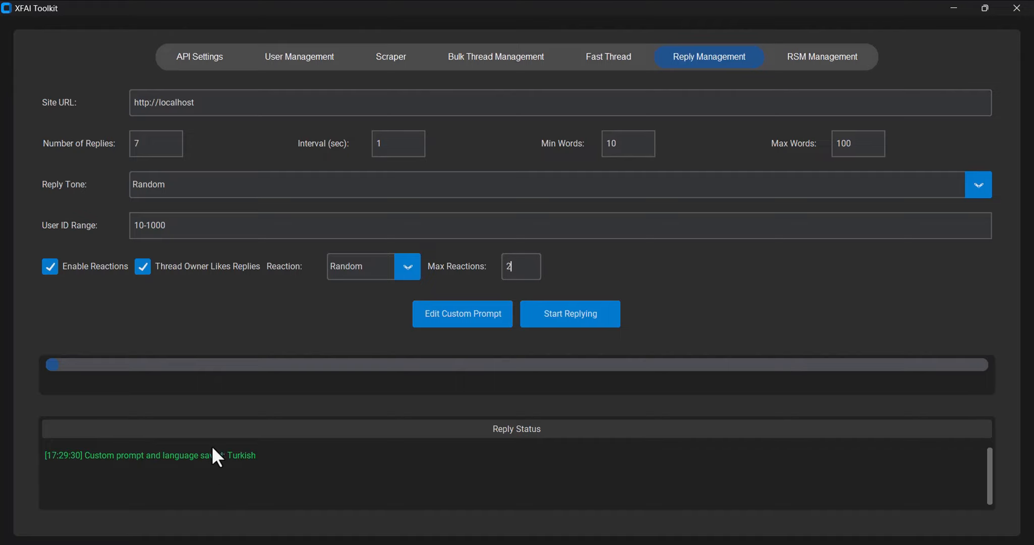
Start the automatic replying and open the thread "Firefox'ta Gezinme Verilerini Nasıl Temizlerim?" from the forum home page.
left_click(614, 324)
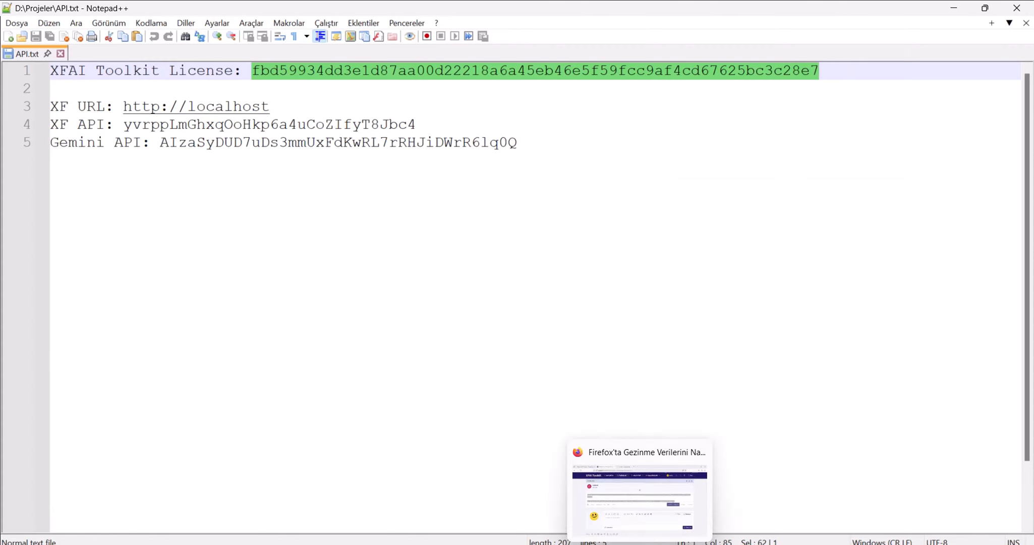
left_click(639, 543)
left_click(155, 91)
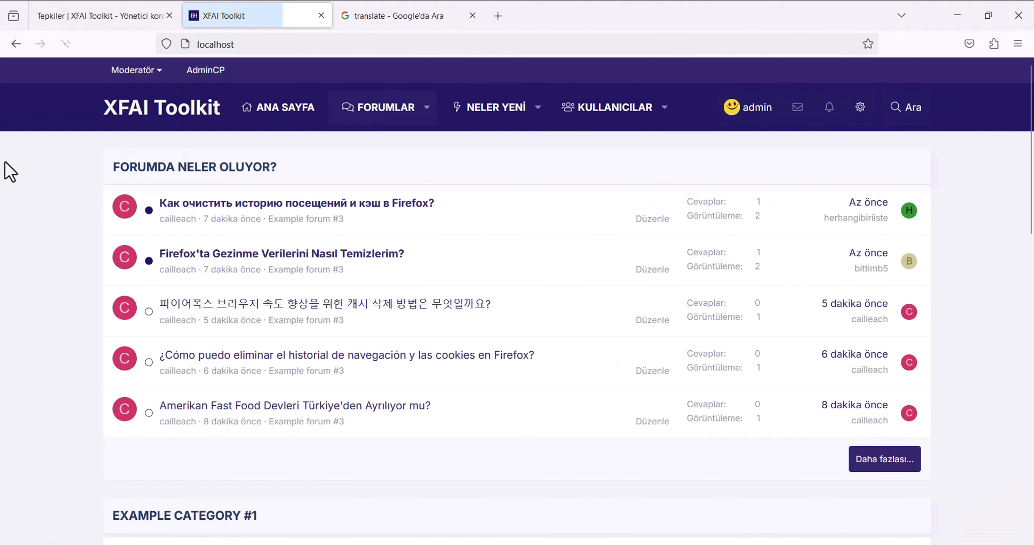
left_click(255, 260)
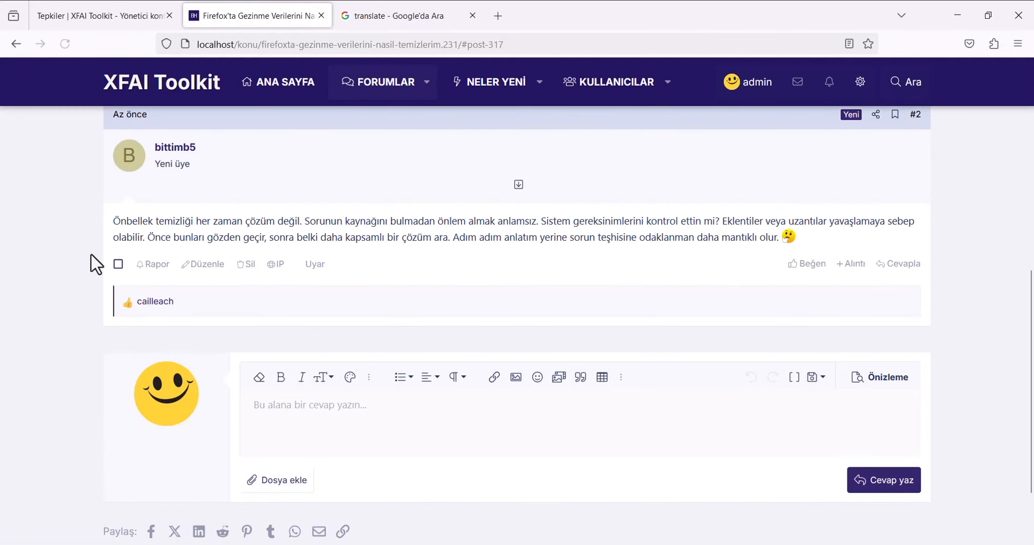
Examine the thread's generated reply, its author, and the reactions on both the first post and the reply.
scroll(91, 262, "up", 2)
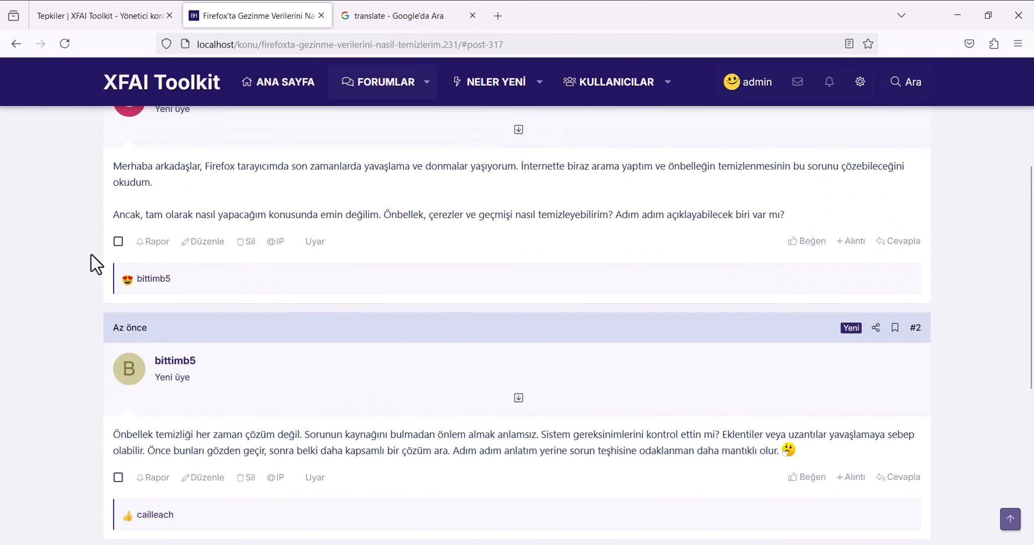
scroll(101, 232, "up", 2)
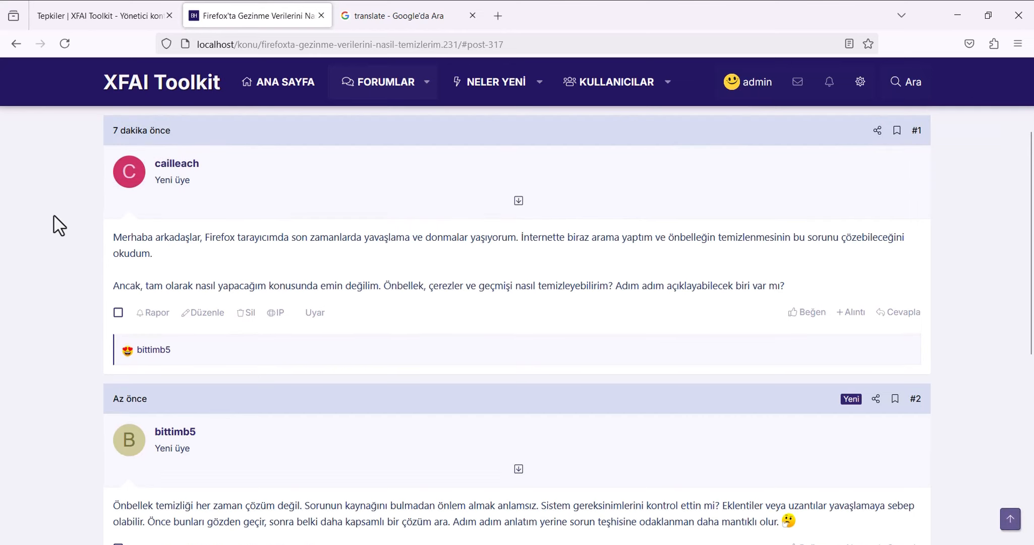
left_click_drag(232, 458, 156, 429)
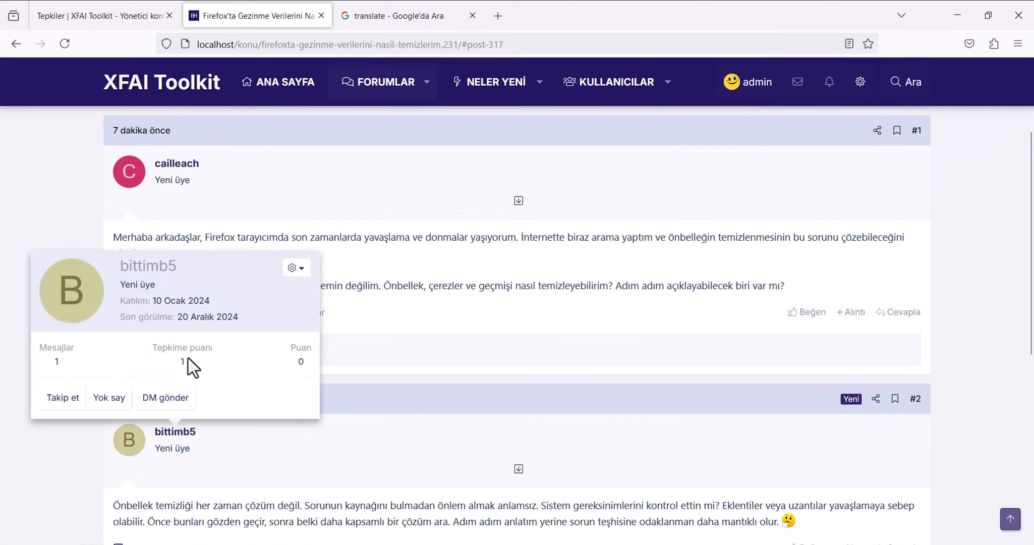
left_click_drag(173, 351, 134, 351)
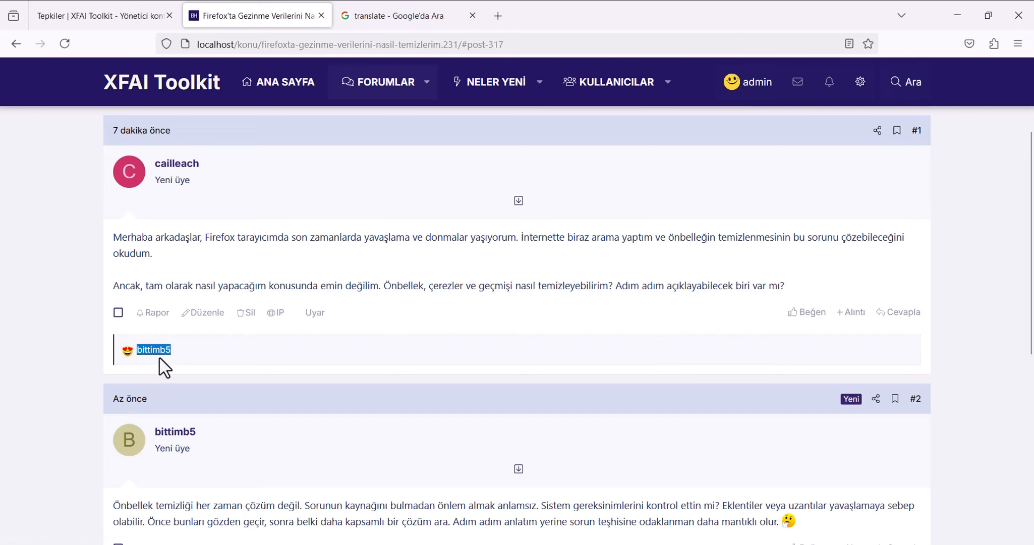
left_click_drag(200, 163, 151, 167)
scroll(143, 297, "down", 5)
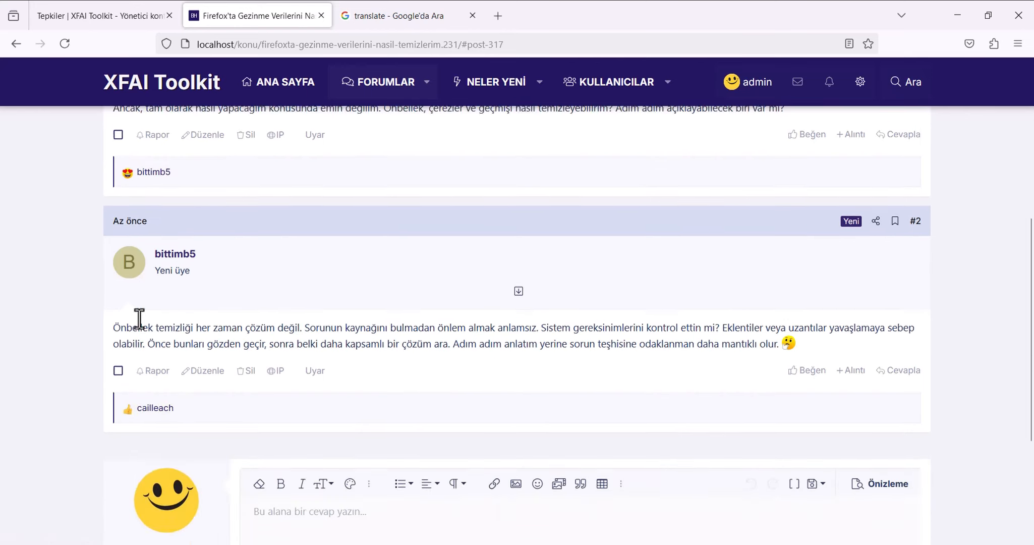
left_click_drag(174, 376, 129, 376)
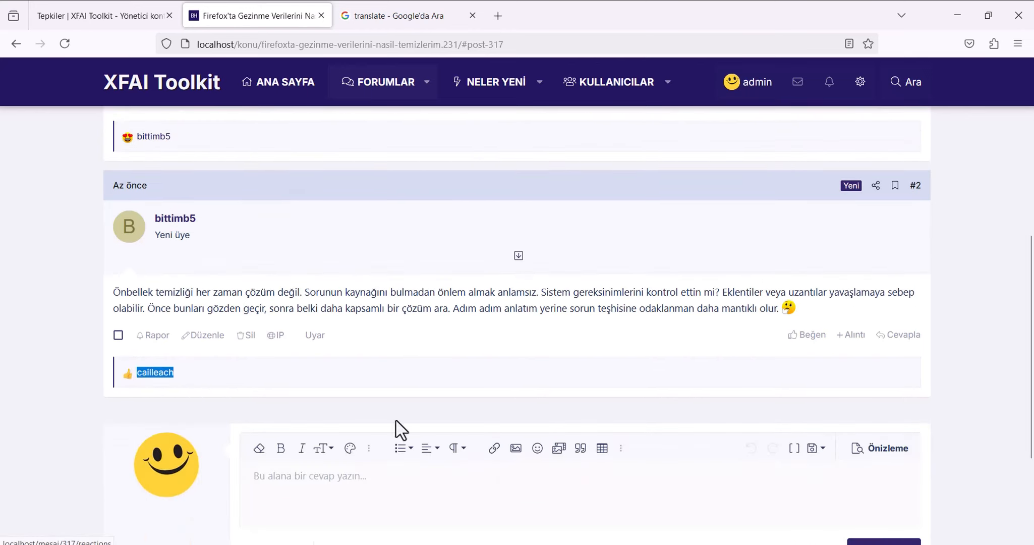
Check the reply progress in XFAI Toolkit, and reload the Turkish Firefox thread to review its posts and reactions again.
key("alt+Tab")
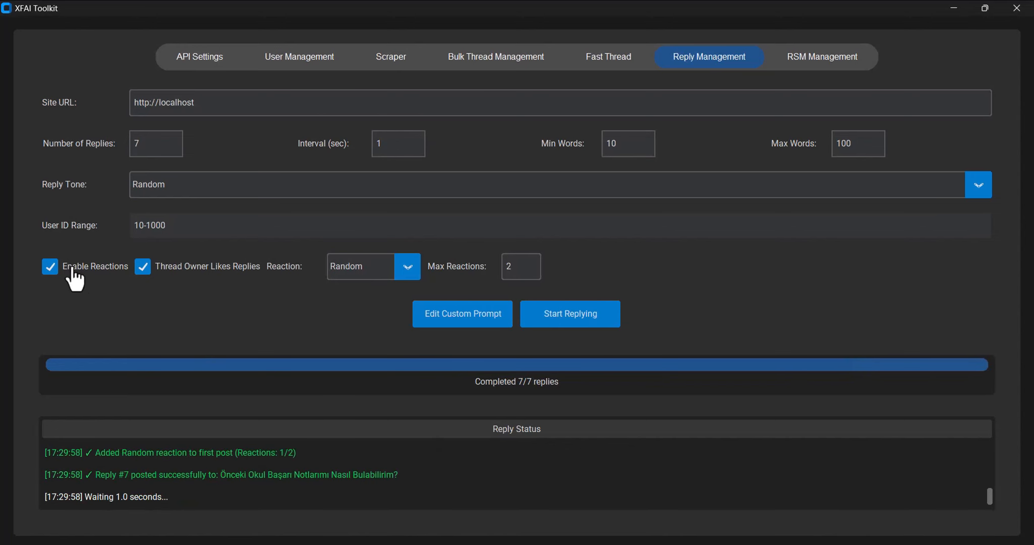
left_click(549, 331)
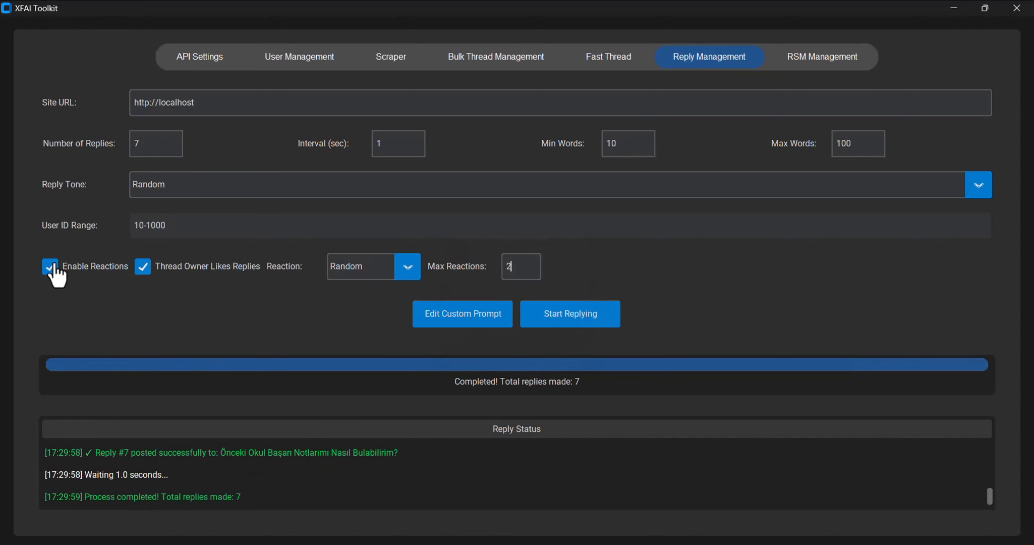
key("alt+Tab")
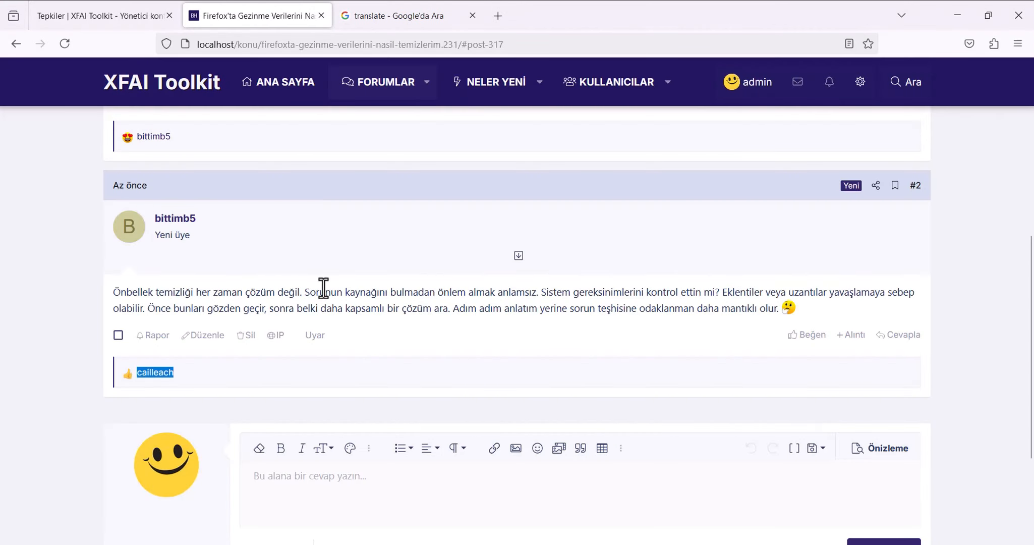
left_click(68, 47)
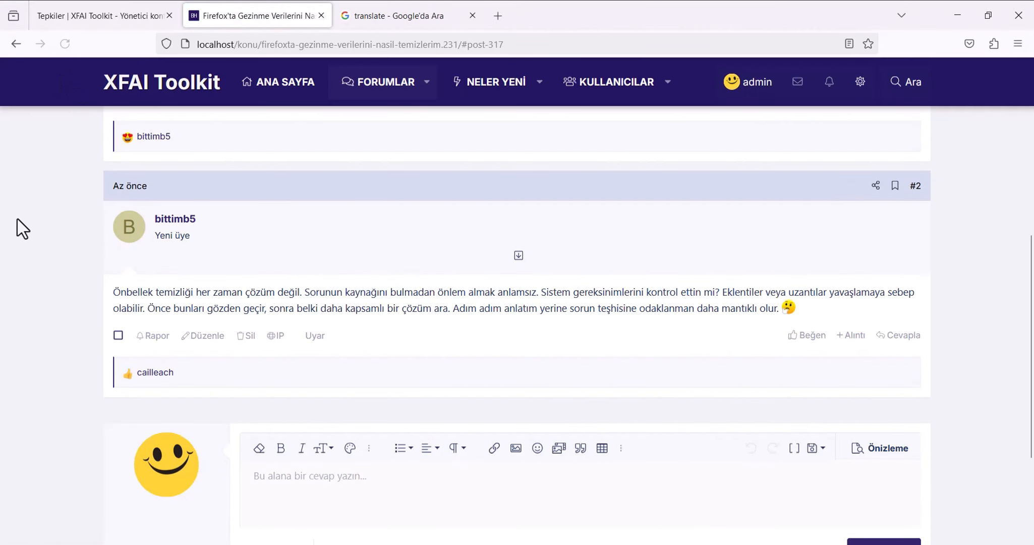
scroll(14, 233, "up", 3)
scroll(11, 232, "down", 2)
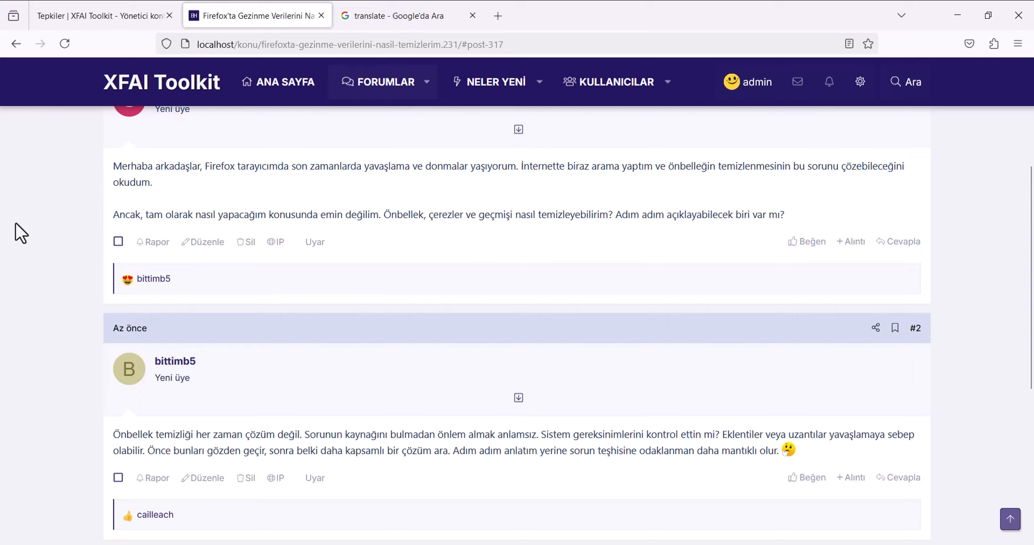
scroll(21, 233, "down", 3)
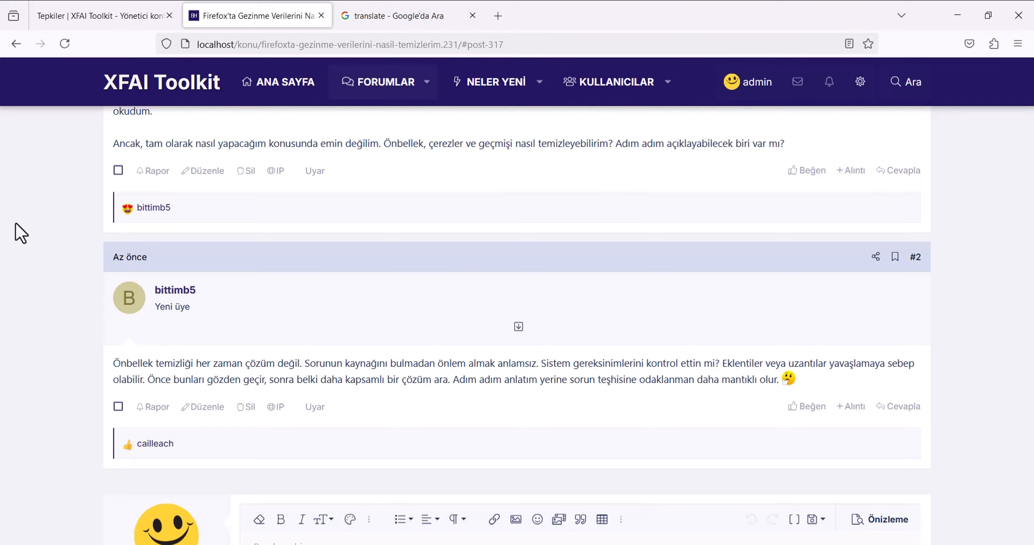
Open the thread "Önceki Okul Başarı Notlarımı Nasıl Bulabilirim?" from the forum home page to view its reply.
left_click(179, 84)
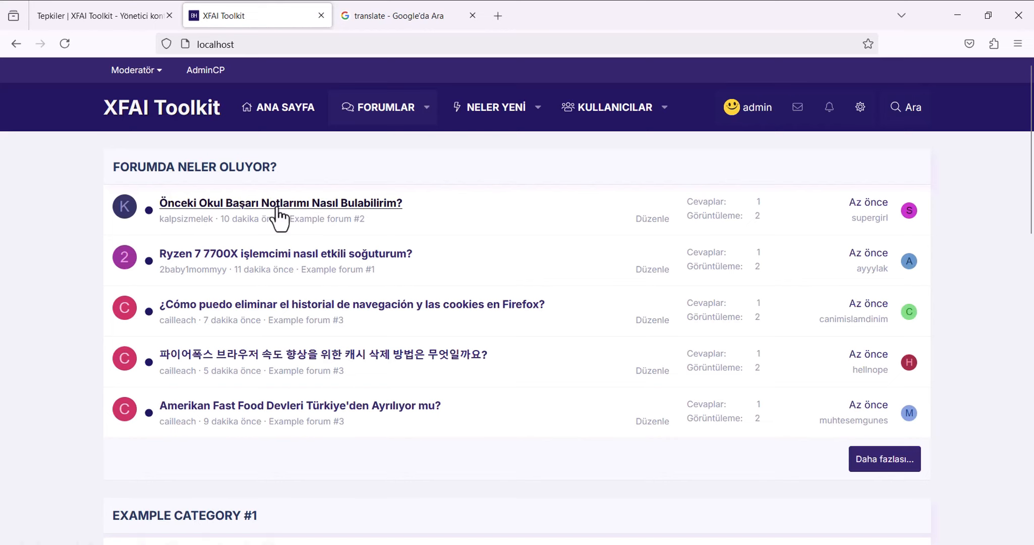
left_click(267, 205)
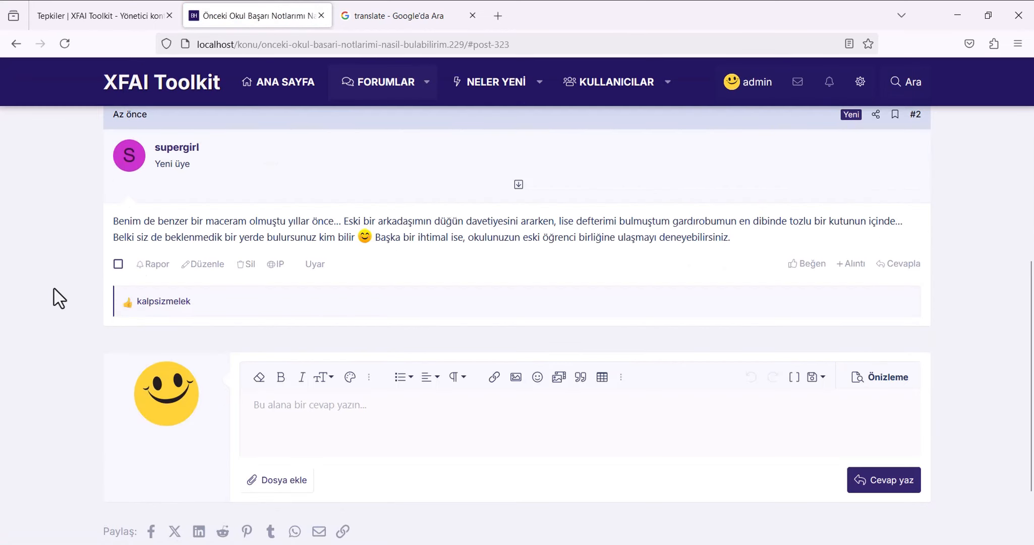
Read the reply in the school grades thread, and review the Reply Tone options in XFAI Toolkit.
scroll(59, 298, "up", 3)
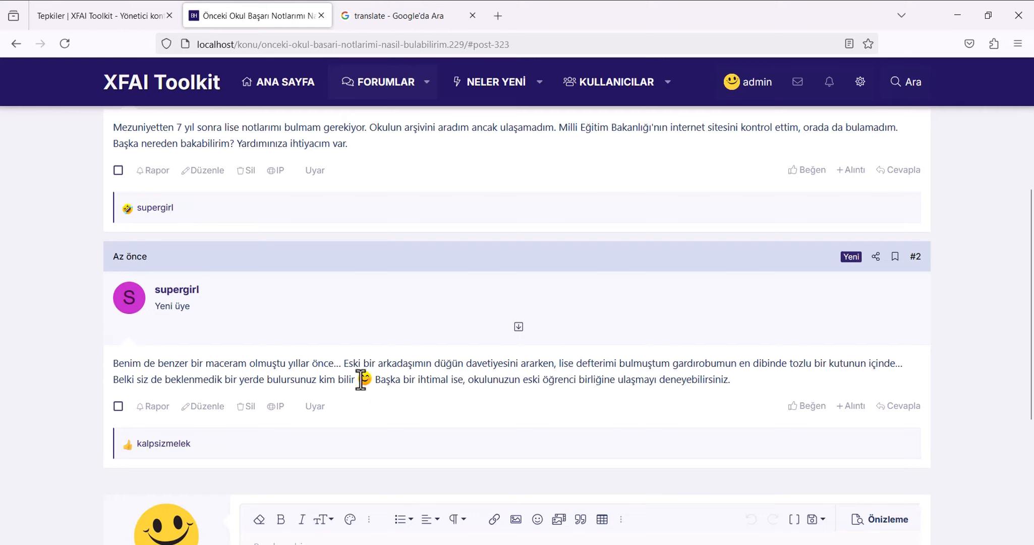
left_click_drag(742, 386, 114, 363)
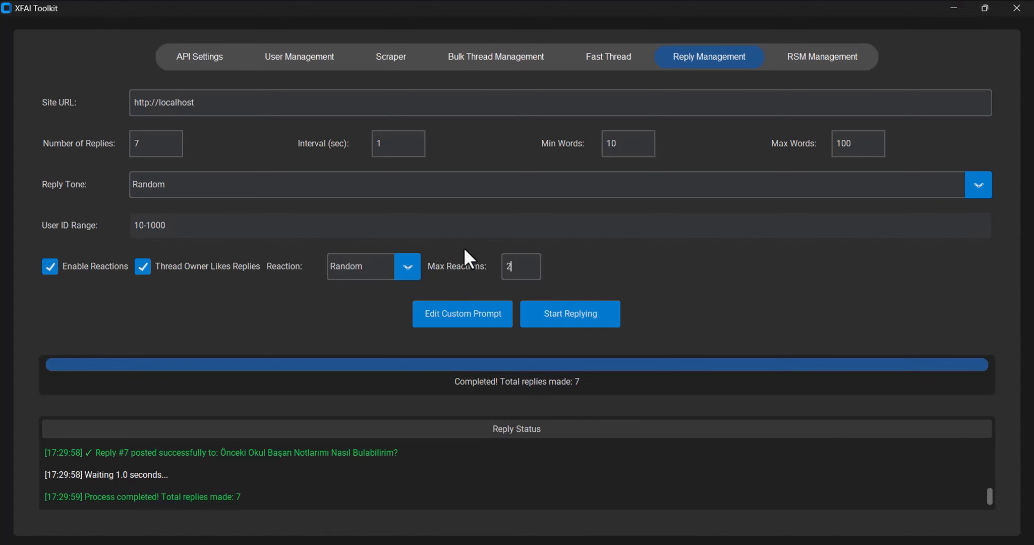
left_click(977, 191)
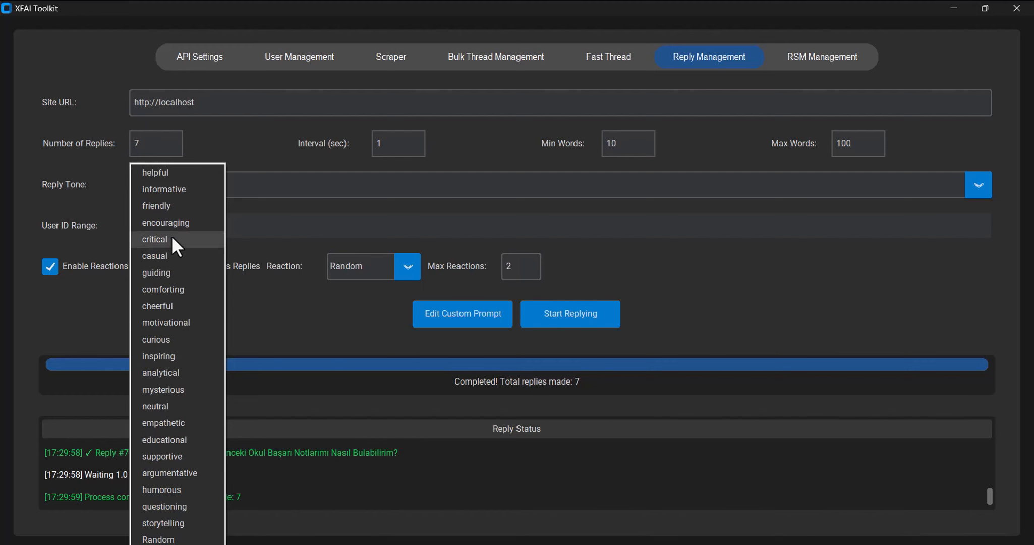
left_click(575, 504)
Compare the authors of the school grades thread's first post and reply with the members who reacted to each.
scroll(173, 201, "up", 3)
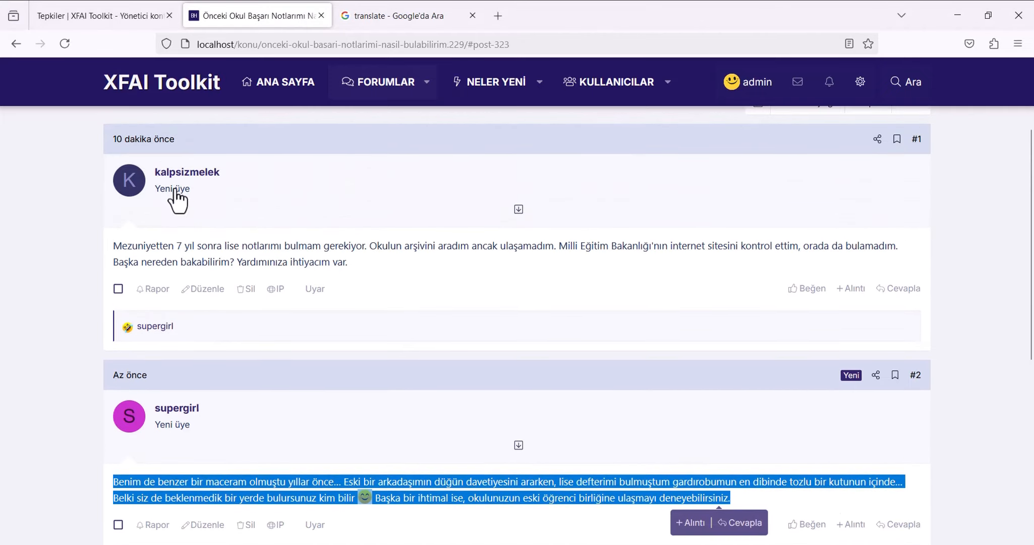
scroll(124, 161, "down", 1)
left_click_drag(199, 360, 159, 360)
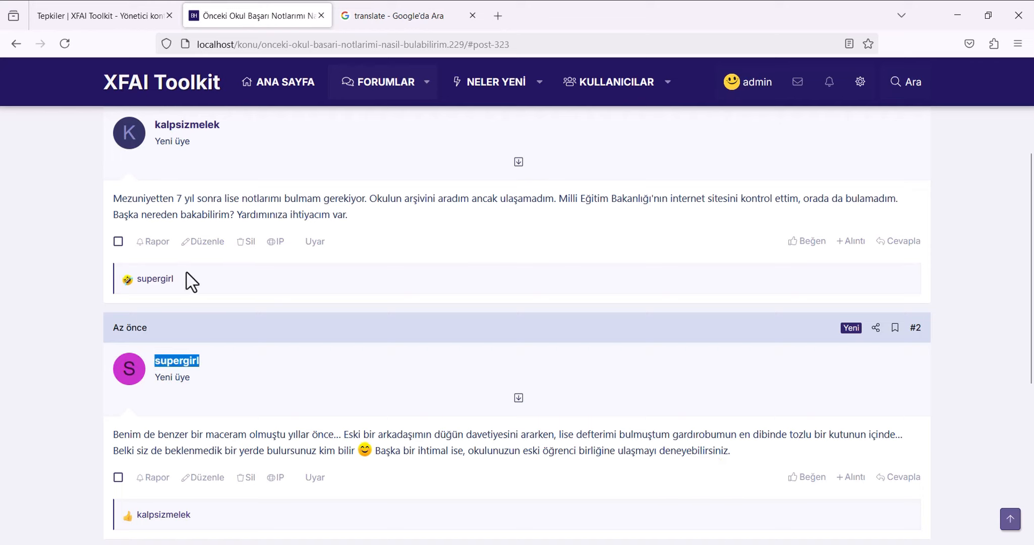
left_click_drag(185, 280, 135, 278)
left_click_drag(225, 125, 152, 127)
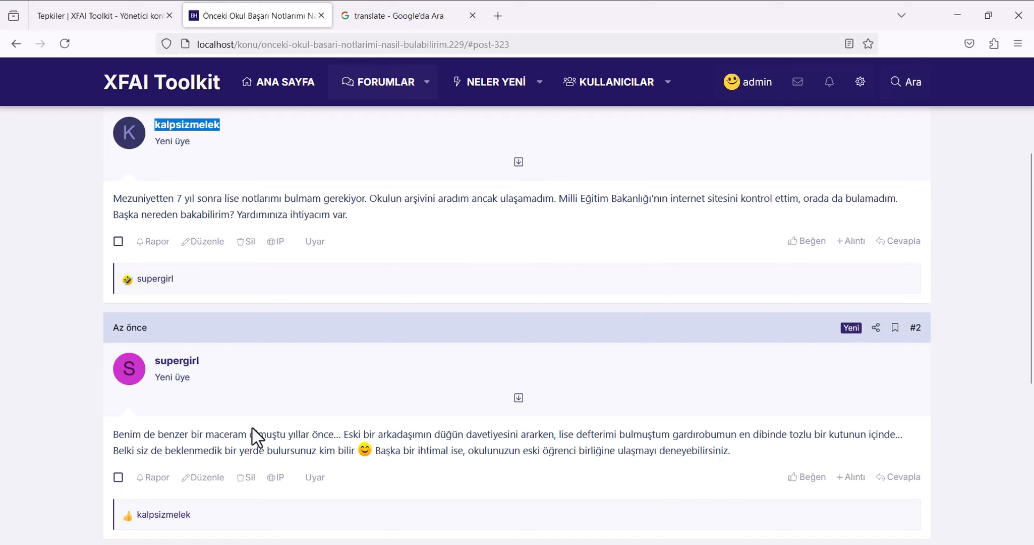
scroll(242, 444, "down", 2)
left_click_drag(224, 444, 149, 444)
double_click(169, 444)
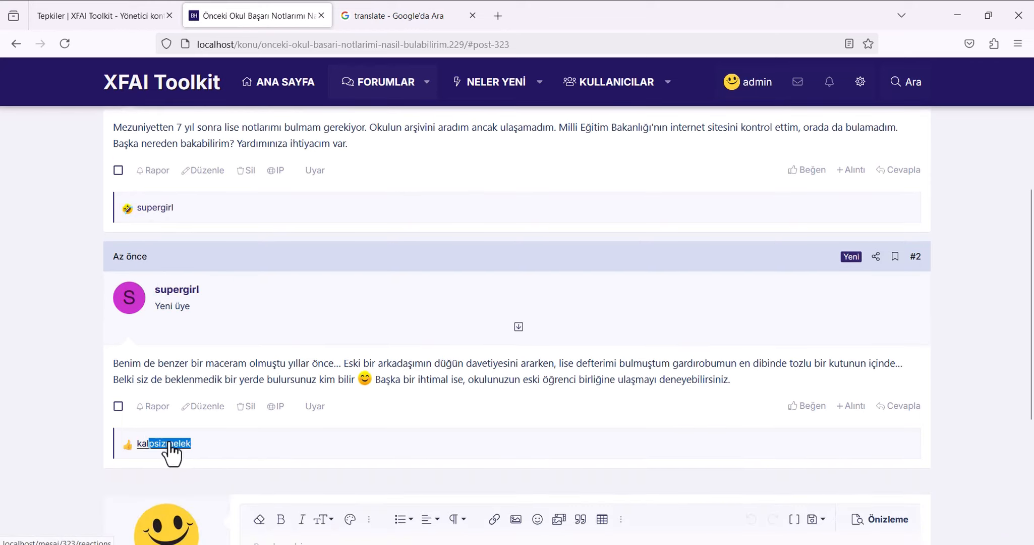
scroll(171, 303, "up", 4)
Open the thread "Ryzen 7 7700X işlemcimi nasıl etkili soğuturum?" from the forum home page and look over its posts.
left_click(171, 96)
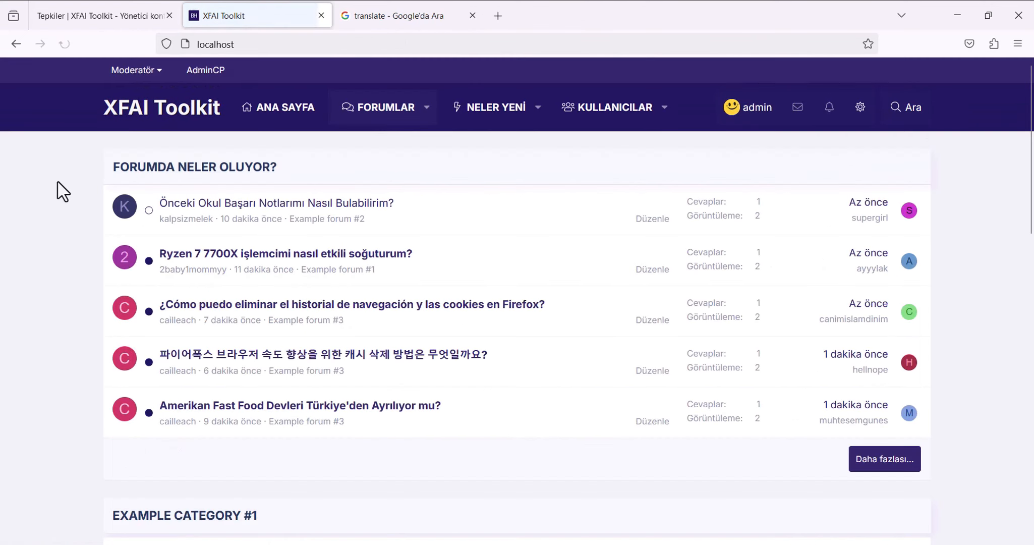
left_click(333, 257)
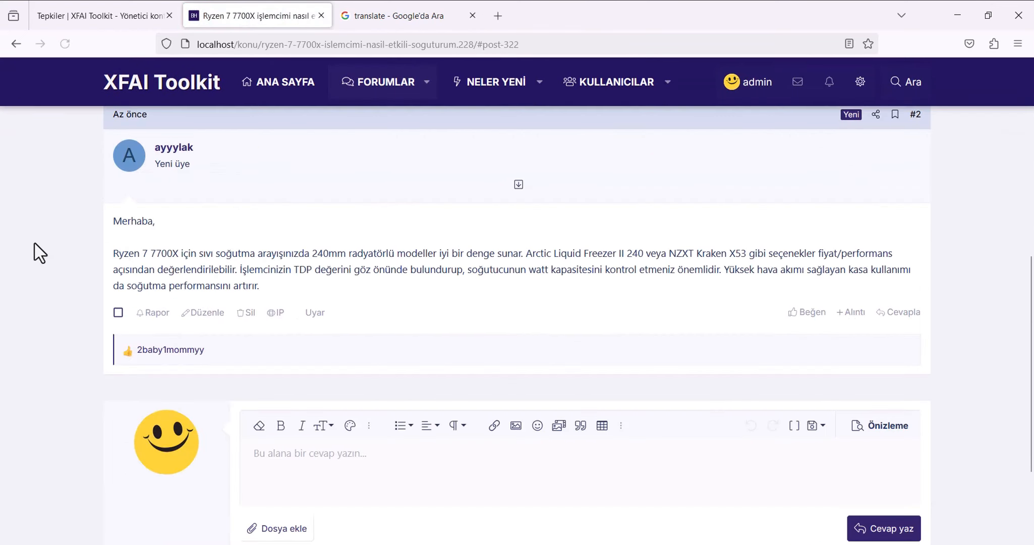
scroll(39, 253, "up", 5)
scroll(39, 252, "down", 7)
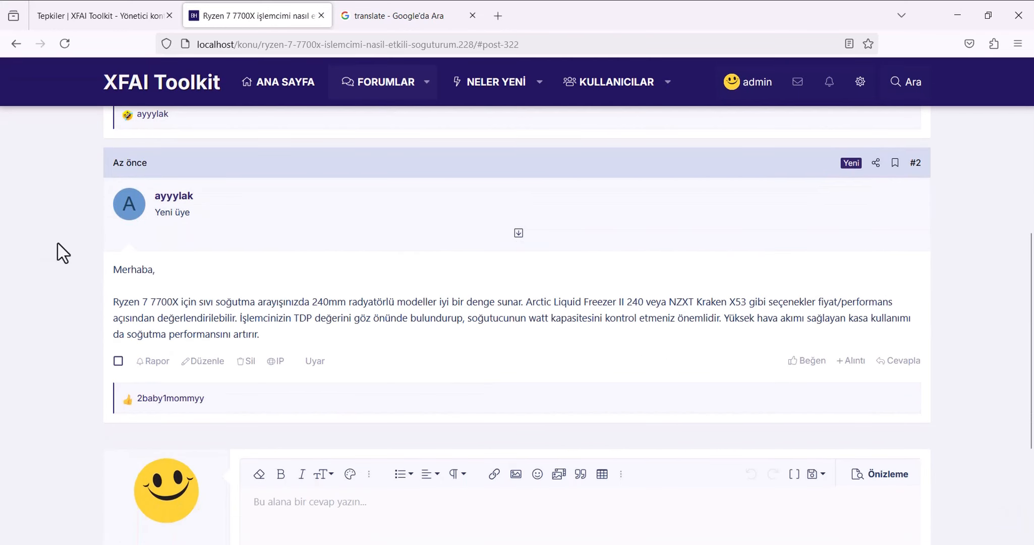
Read the generated reply on liquid cooling and compare it with the question in the Ryzen thread's first post.
left_click_drag(523, 298, 745, 303)
left_click(722, 303)
left_click_drag(112, 302, 330, 351)
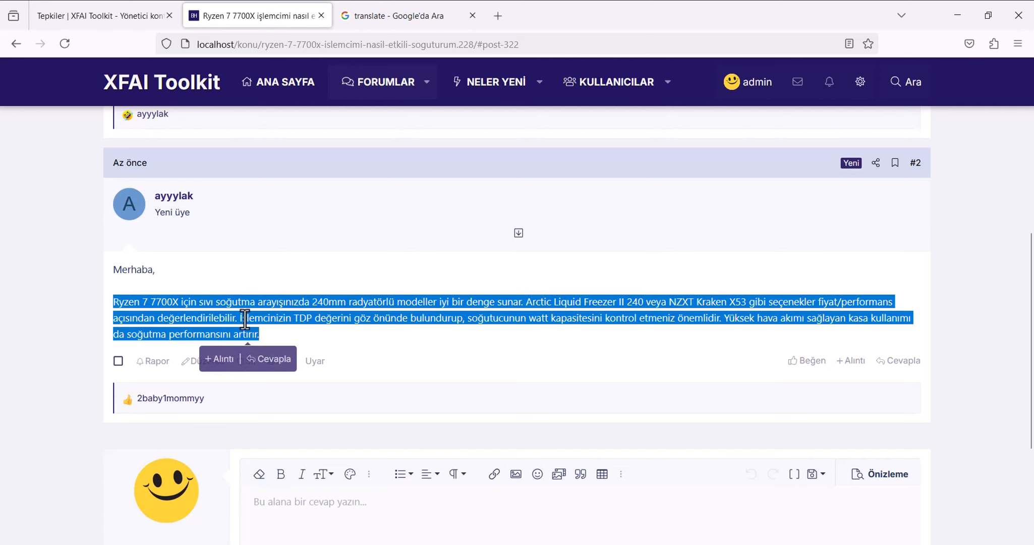
left_click(429, 336)
scroll(291, 358, "up", 4)
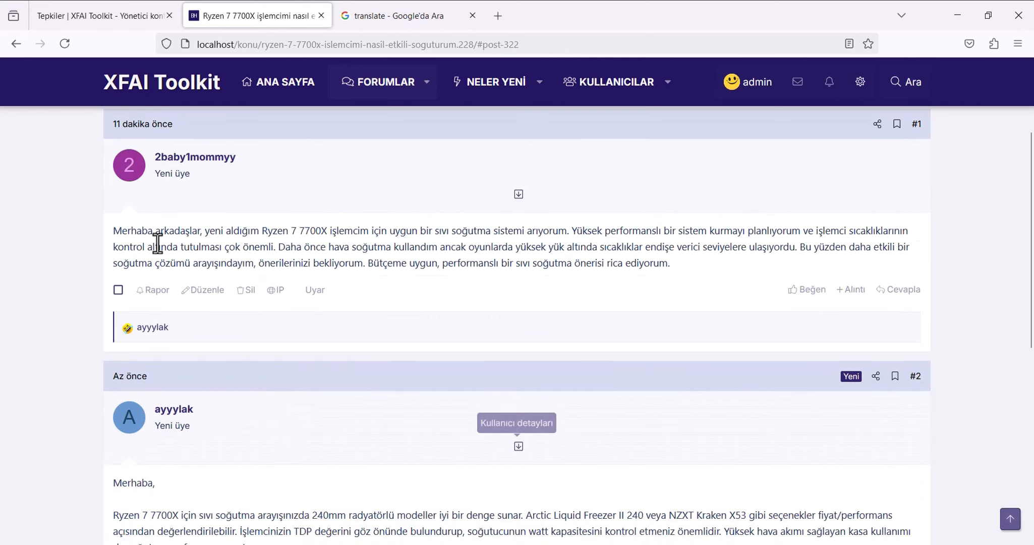
left_click_drag(113, 242, 425, 264)
left_click(385, 263)
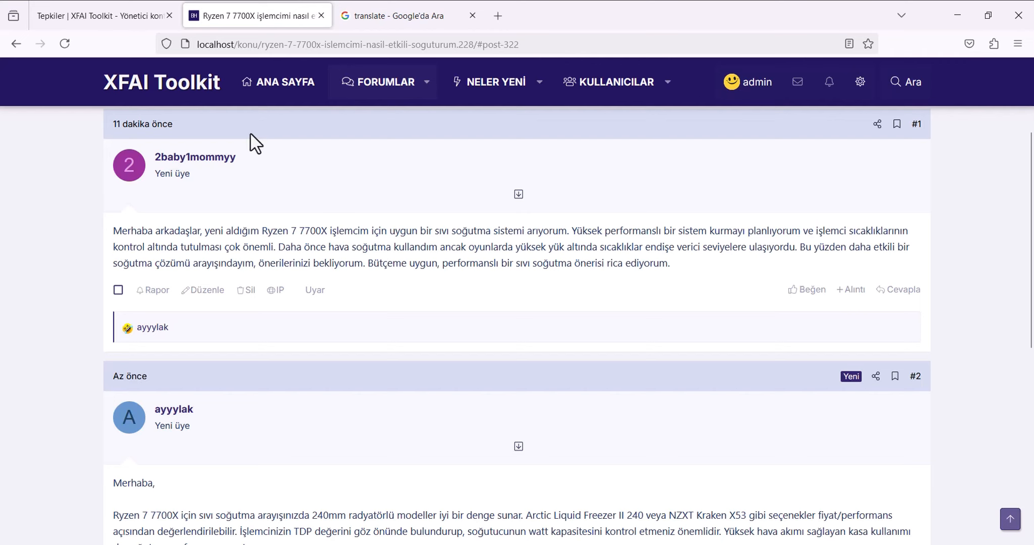
Open the Korean thread about deleting the Firefox cache from the forum home page and read its generated reply.
left_click(169, 88)
scroll(5, 173, "down", 2)
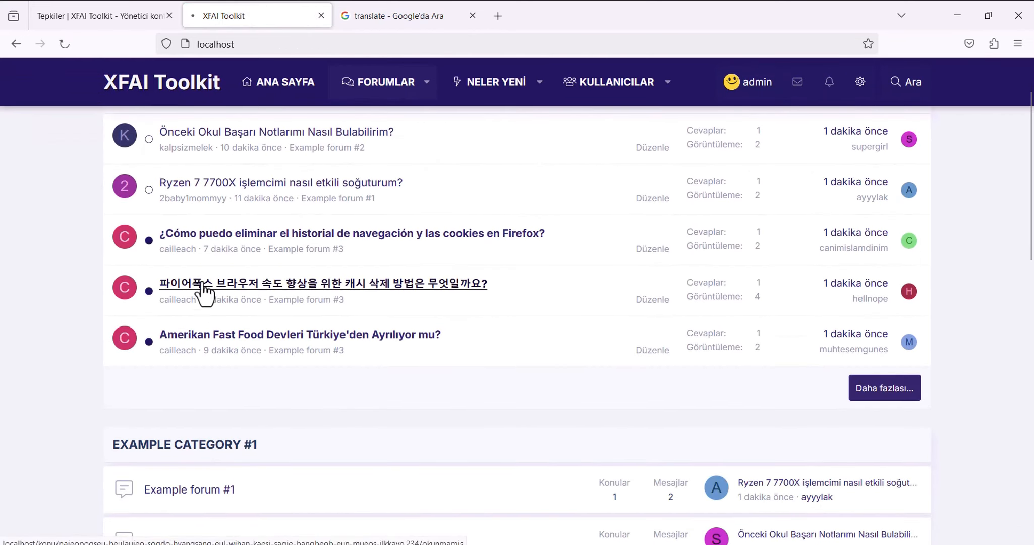
left_click(203, 290)
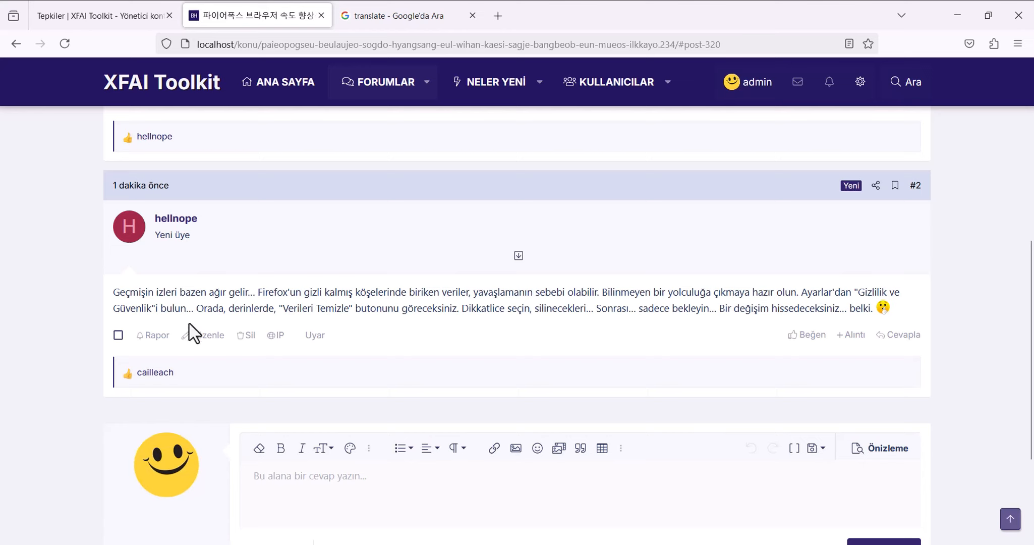
double_click(429, 308)
left_click(370, 278)
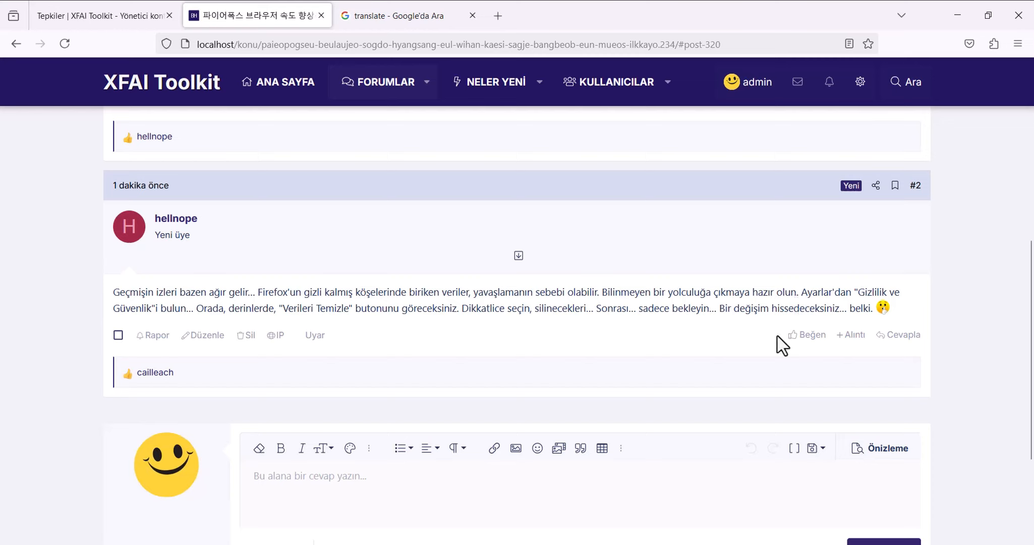
Examine the writing style of the Korean thread's reply against the Reply Tone options in XFAI Toolkit.
double_click(746, 308)
triple_click(541, 288)
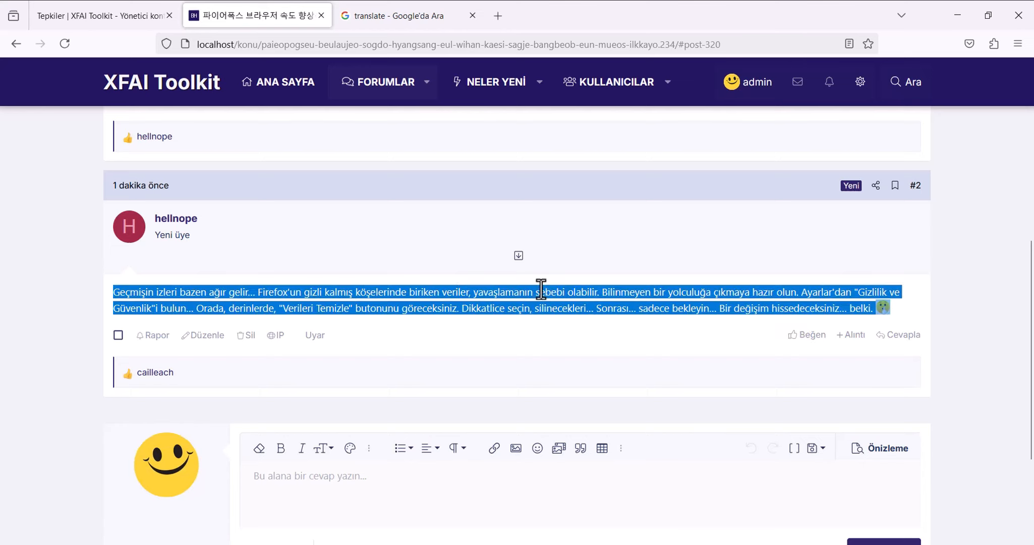
left_click(568, 337)
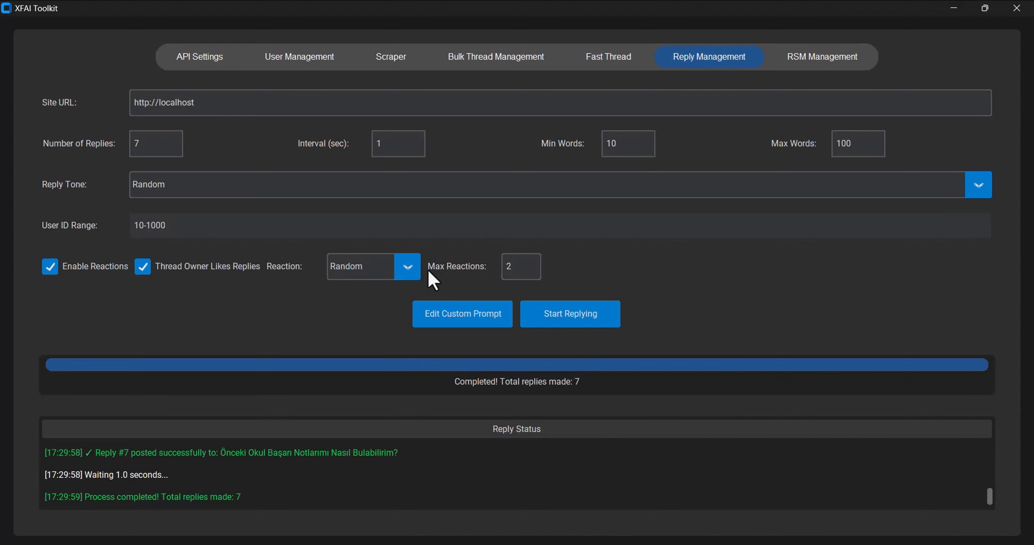
left_click(979, 188)
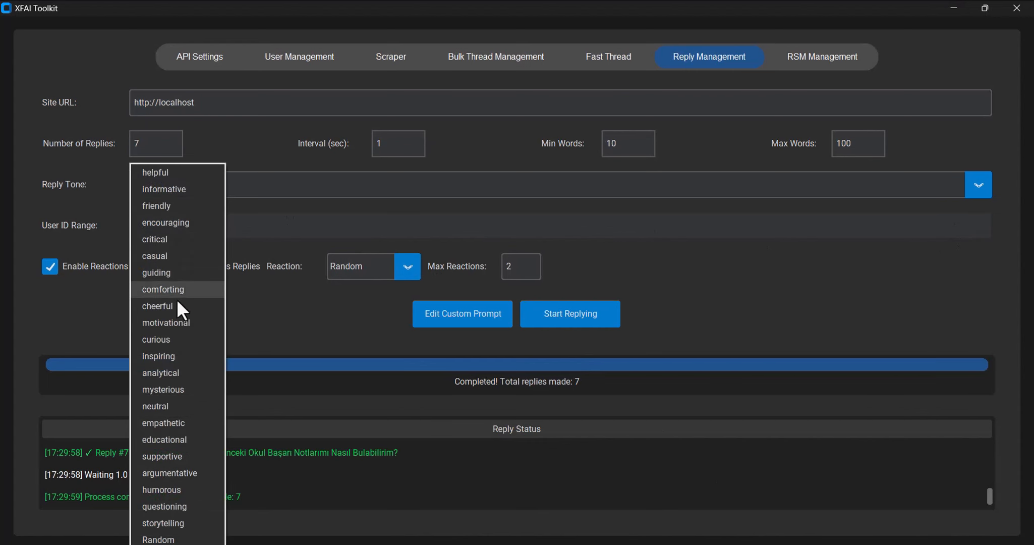
left_click(272, 224)
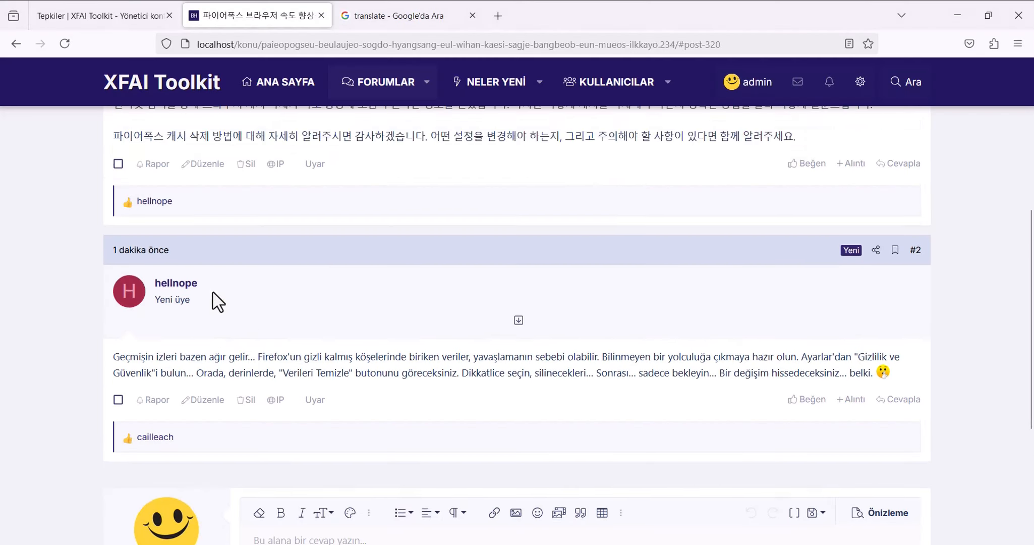
Open the thread "Amerikan Fast Food Devleri Türkiye'den Ayrılıyor mu?" from the forum home page and read its generated reply.
scroll(215, 300, "up", 5)
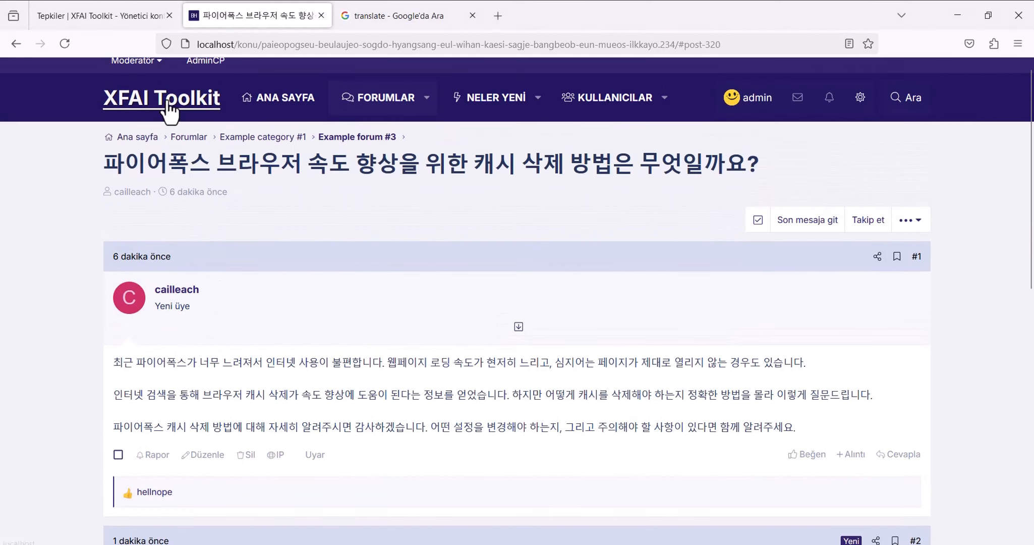
left_click(207, 109)
scroll(203, 301, "down", 2)
left_click(404, 341)
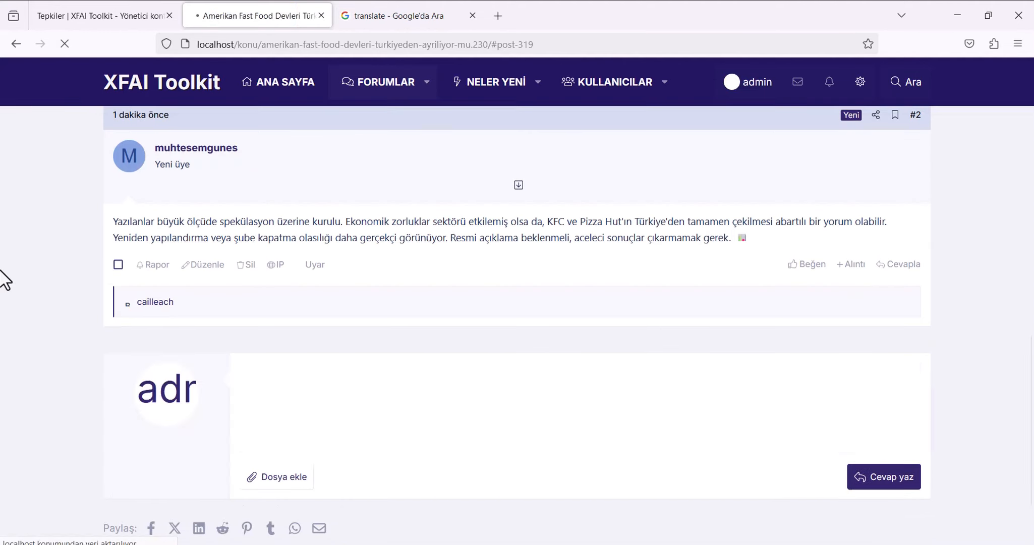
scroll(2, 278, "up", 3)
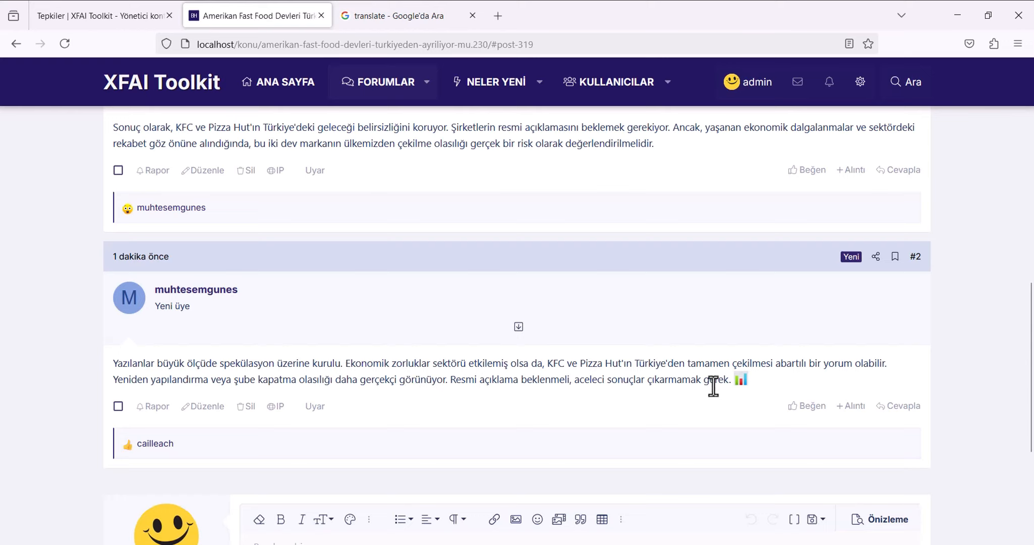
triple_click(237, 367)
left_click(173, 361)
scroll(181, 368, "up", 15)
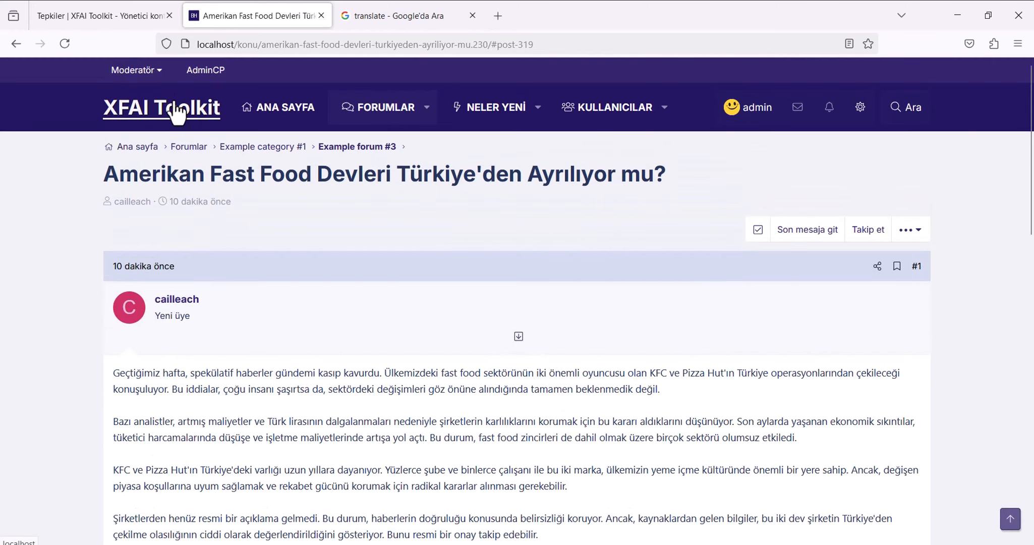
Open "¿Cómo puedo eliminar el historial de navegación y las cookies en Firefox?" from the forum home page, and read its question and reply.
left_click(176, 112)
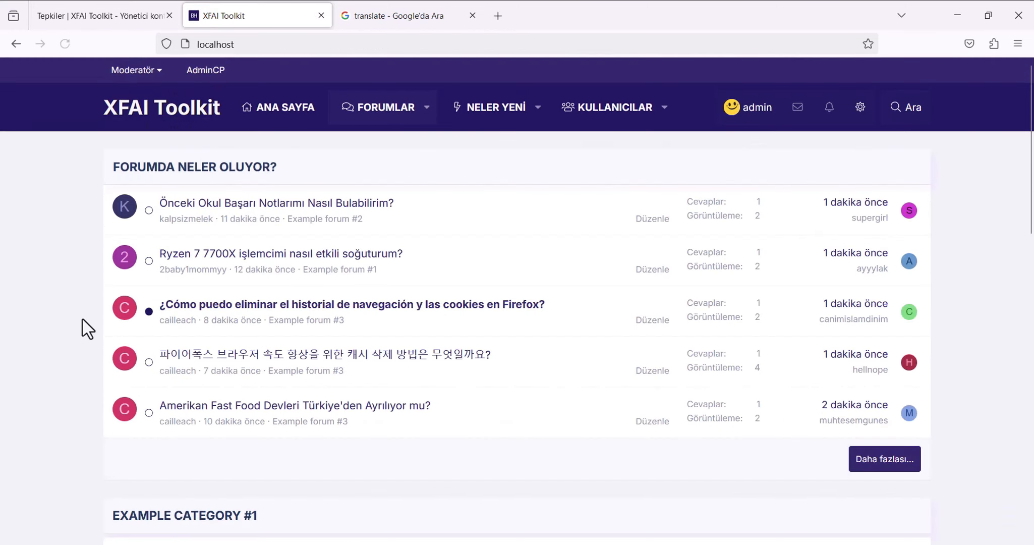
left_click(338, 305)
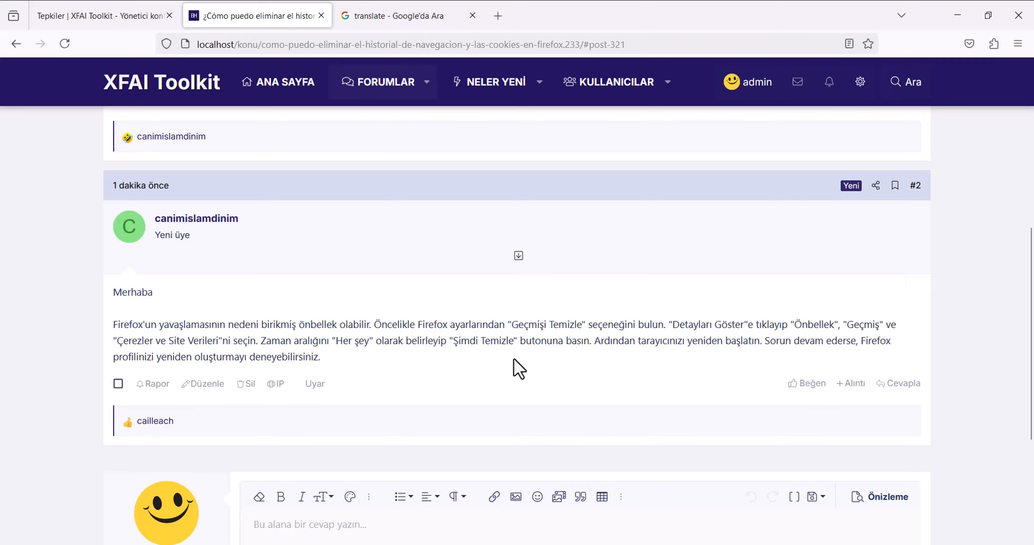
left_click_drag(115, 291, 381, 364)
left_click(449, 376)
scroll(555, 388, "up", 4)
scroll(492, 388, "up", 3)
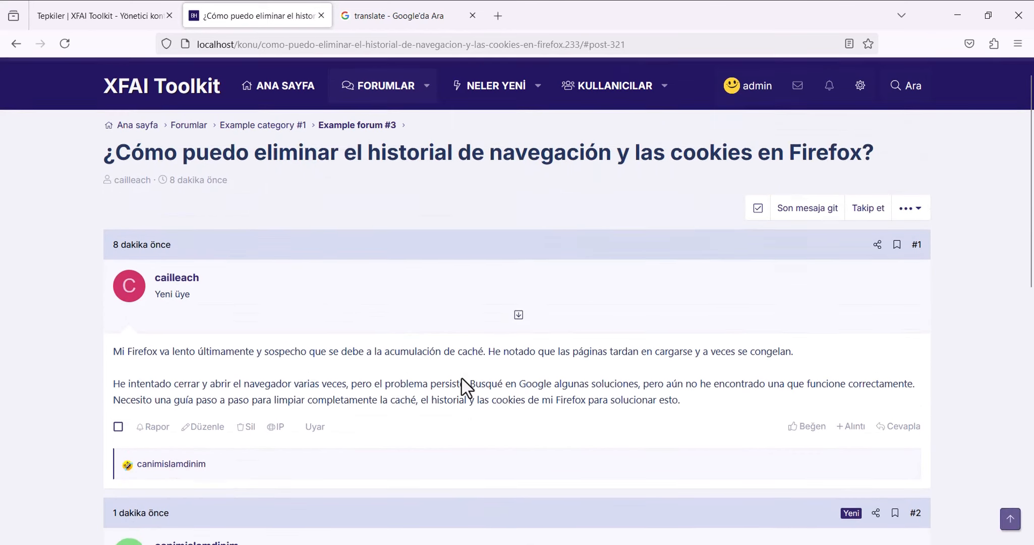
scroll(181, 228, "down", 4)
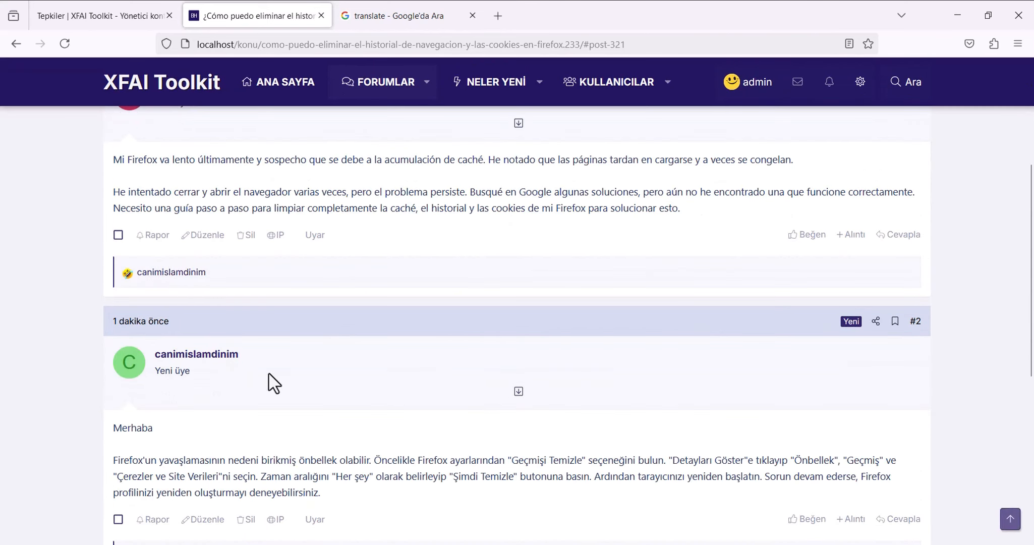
Examine the authors of the Spanish thread's first post and reply, and the reactions each one gave the other.
double_click(157, 355)
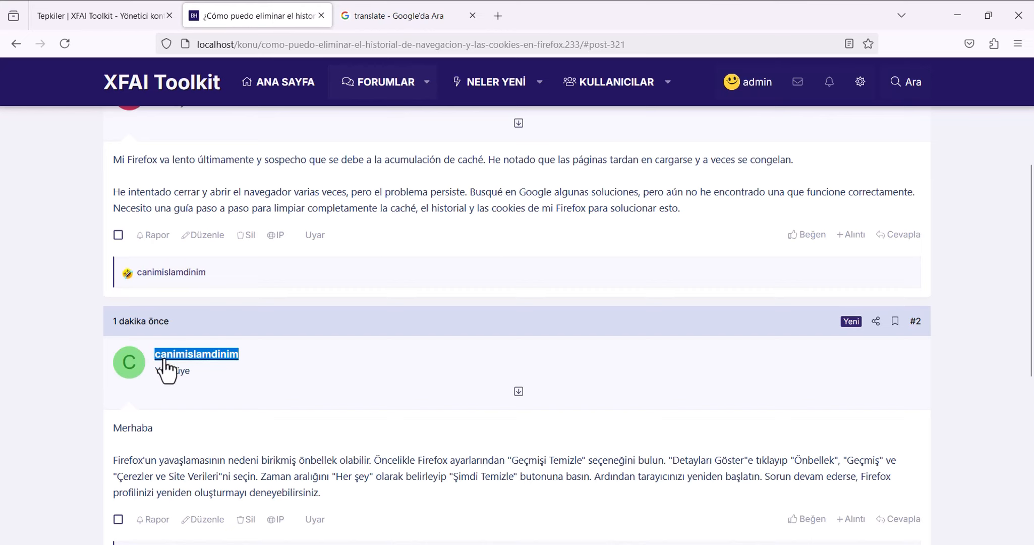
scroll(220, 372, "up", 2)
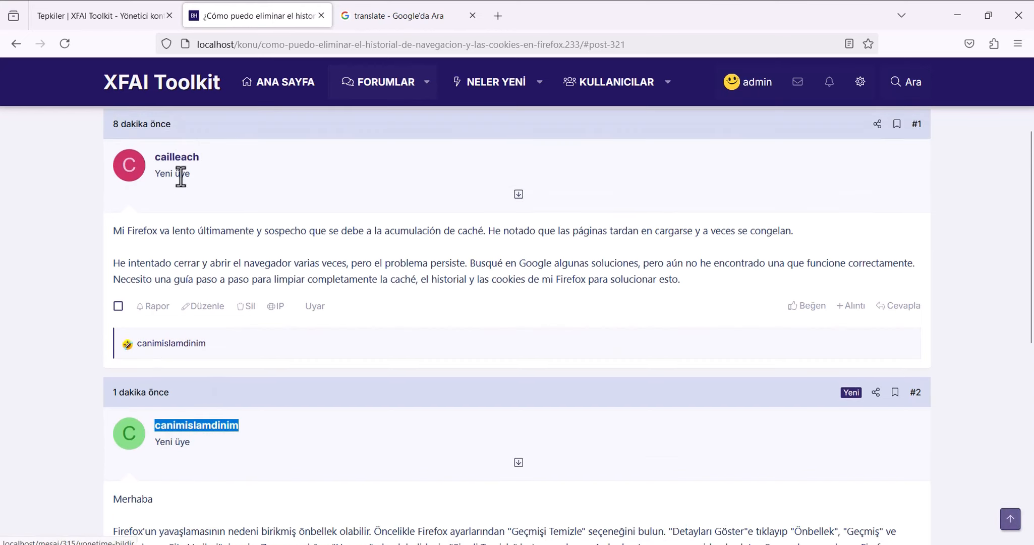
left_click(192, 154)
scroll(146, 212, "down", 1)
scroll(144, 205, "down", 2)
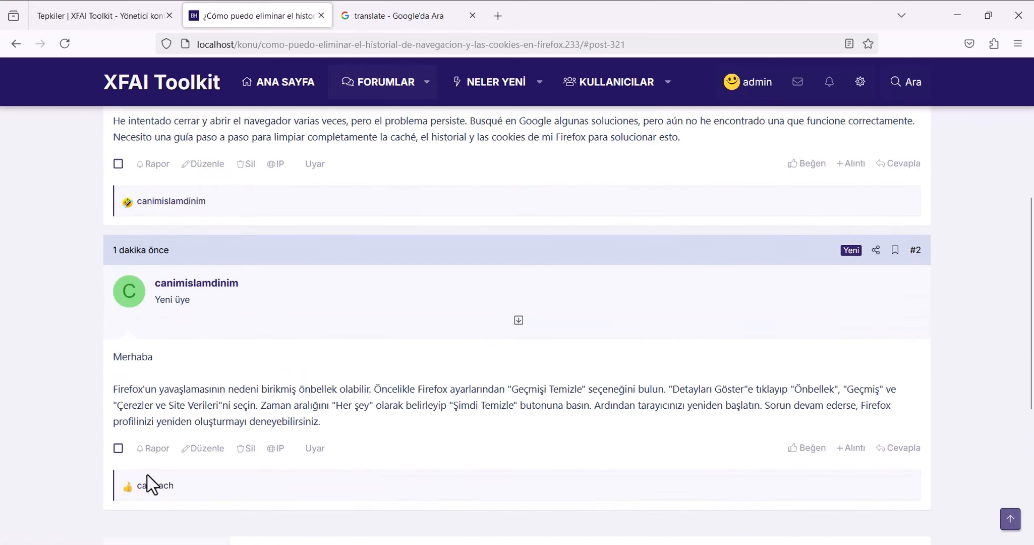
scroll(156, 490, "up", 5)
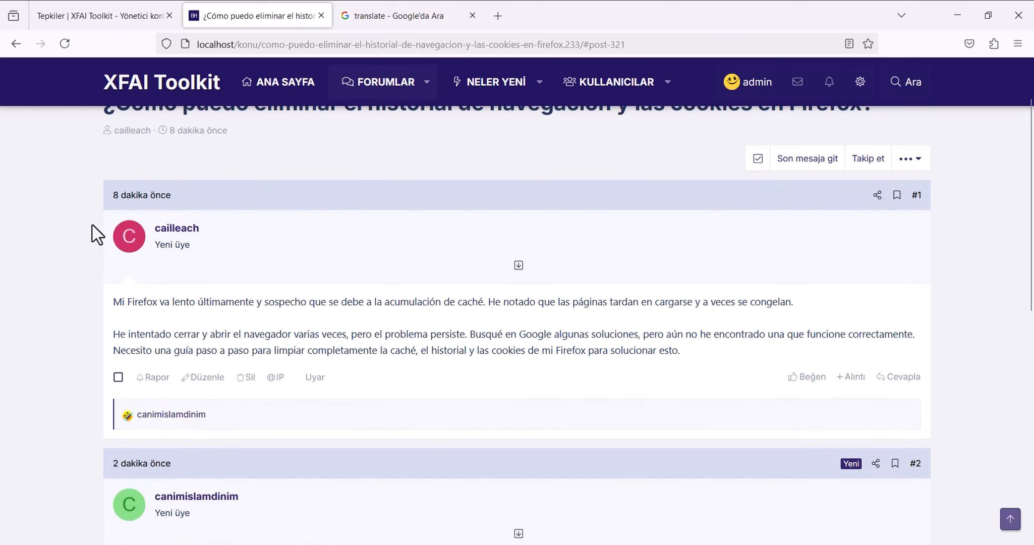
double_click(157, 226)
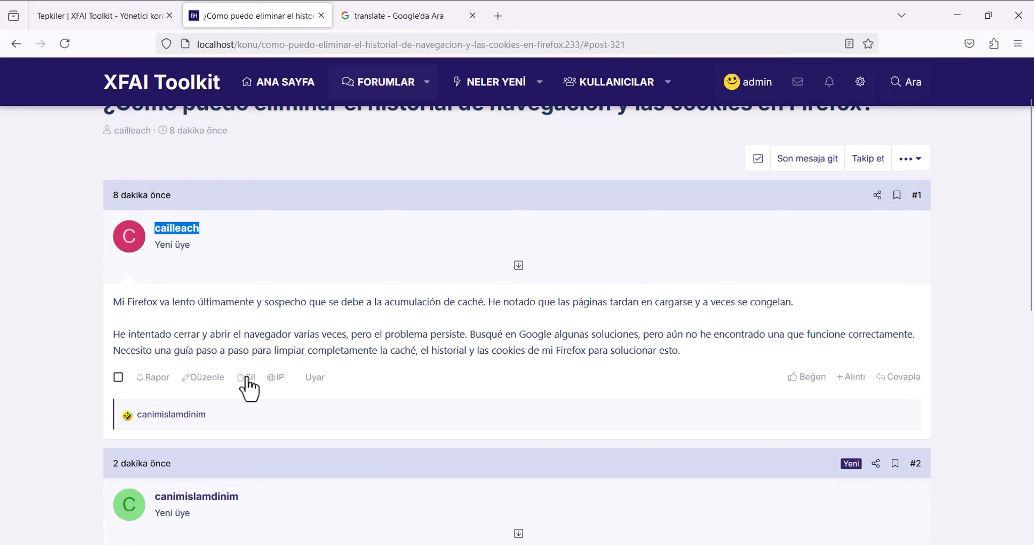
scroll(250, 388, "down", 3)
scroll(245, 438, "up", 1)
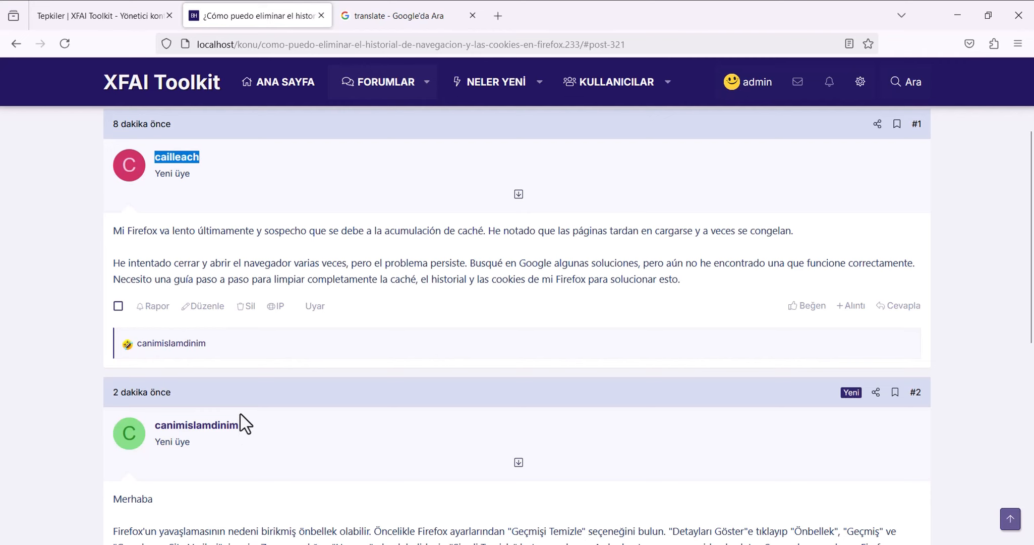
scroll(242, 414, "up", 3)
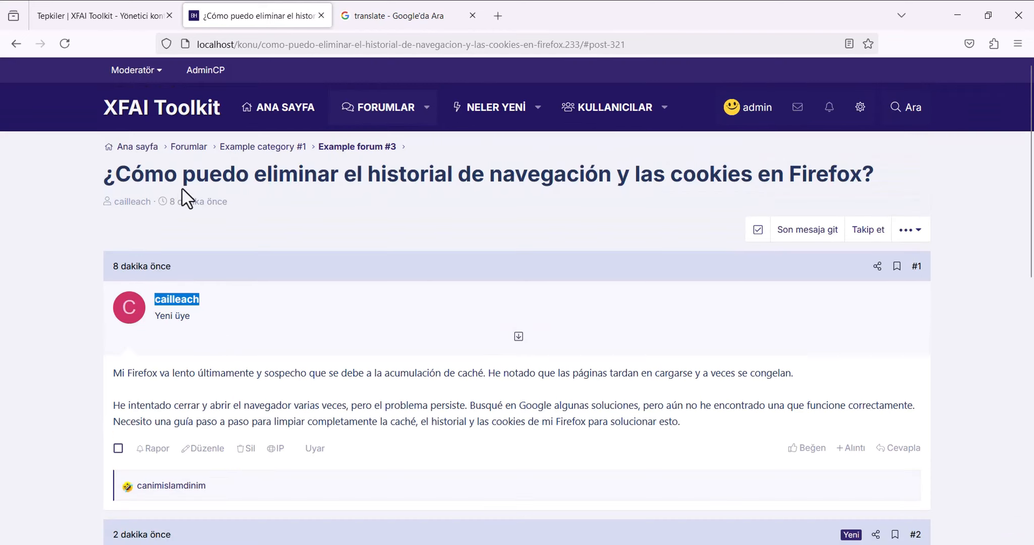
Switch to XFAI Toolkit and save the custom reply prompt with German as its language.
left_click(189, 127)
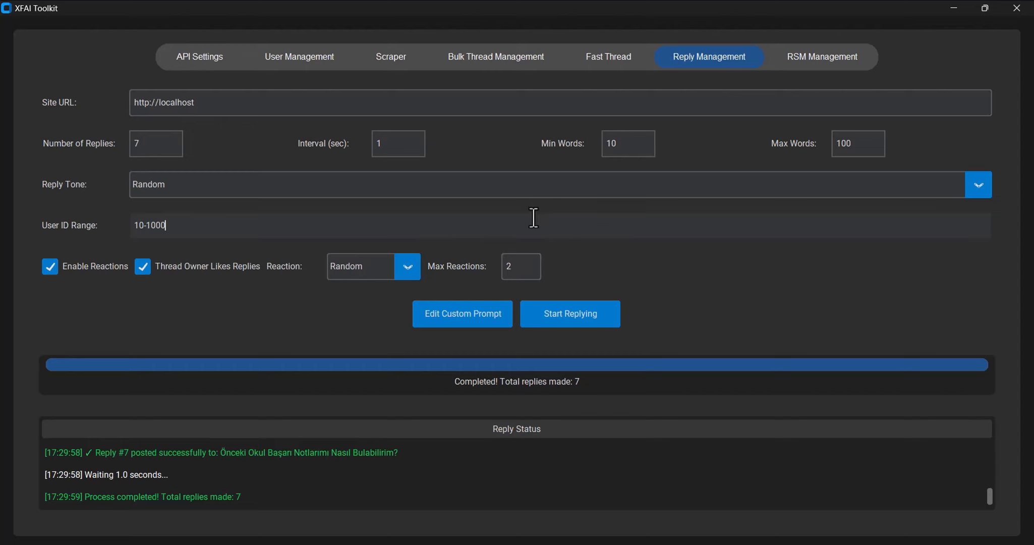
left_click(496, 298)
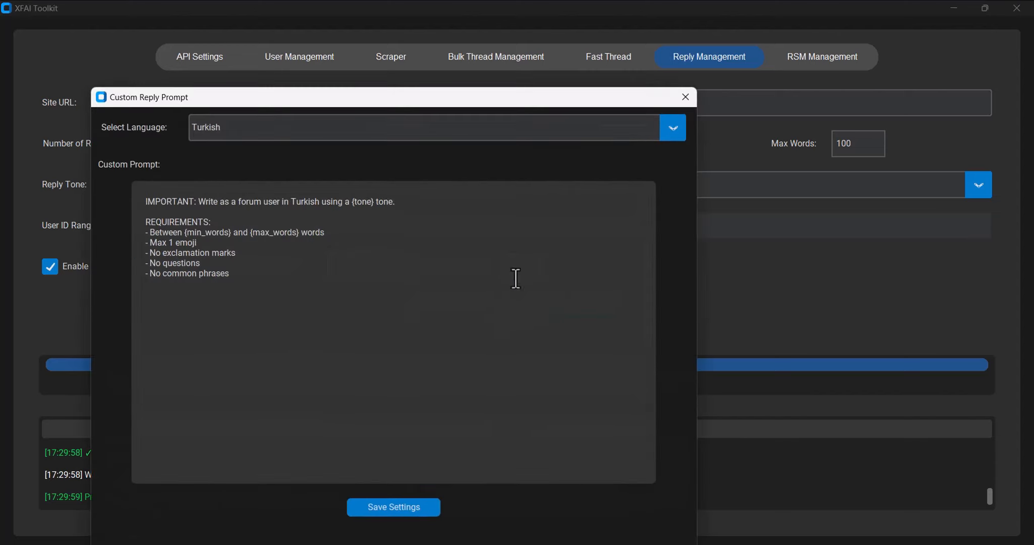
left_click(673, 131)
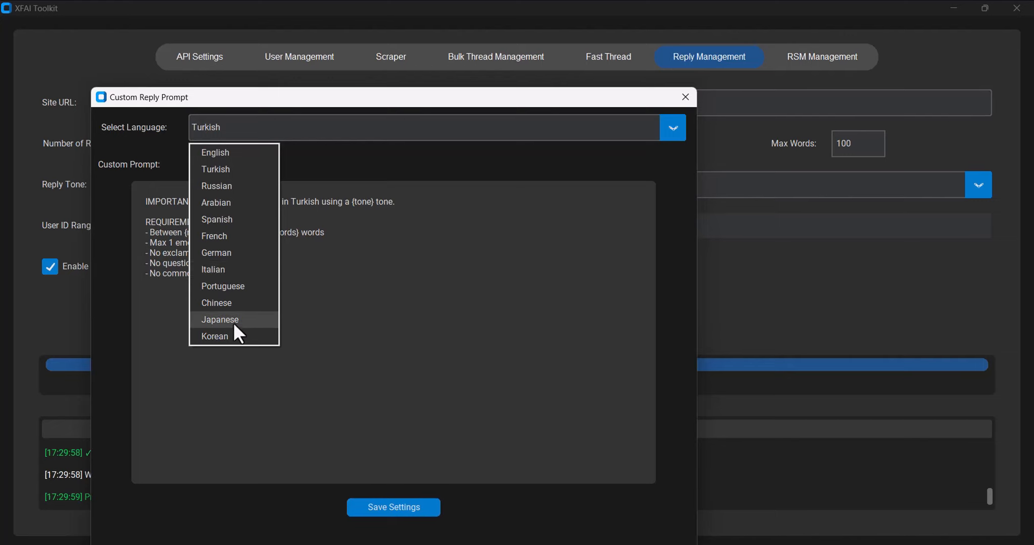
left_click(228, 254)
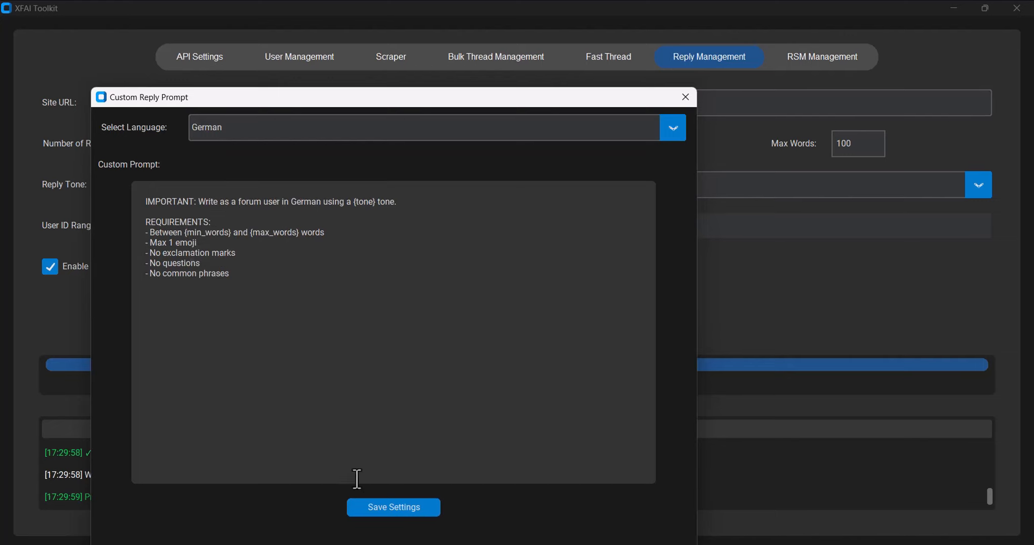
left_click(369, 506)
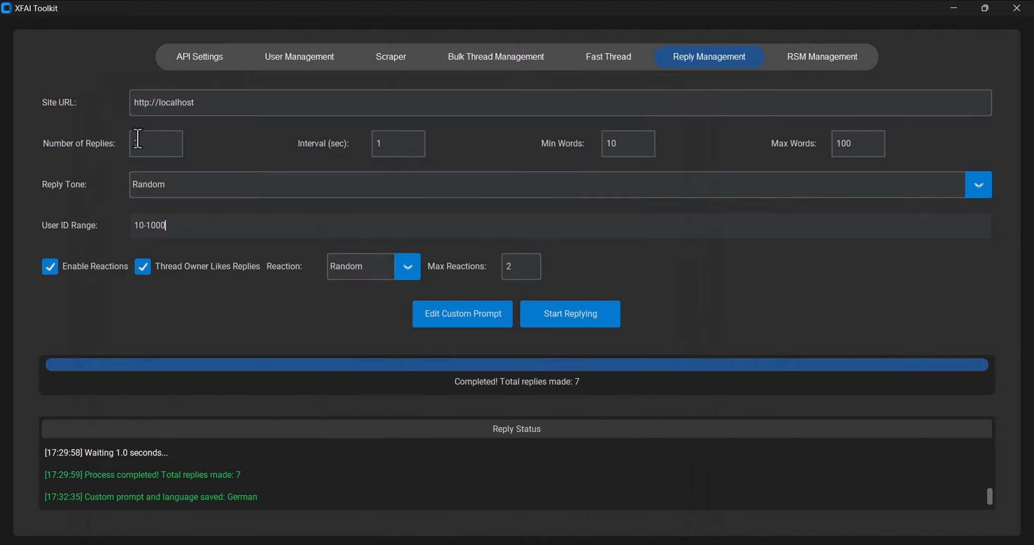
Run Reply Management for 2 replies and reload the forum home page in the browser.
type("2")
left_click(585, 325)
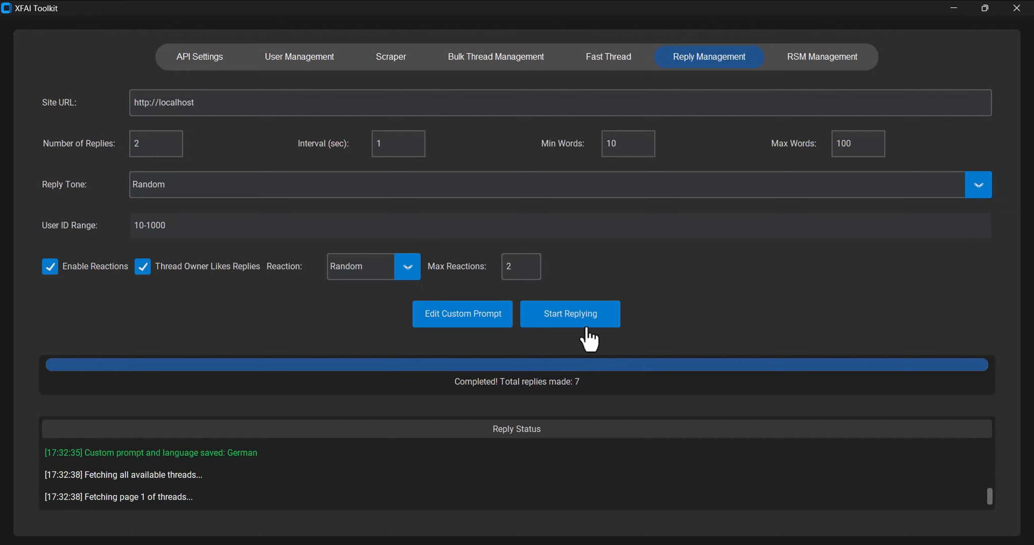
left_click(670, 542)
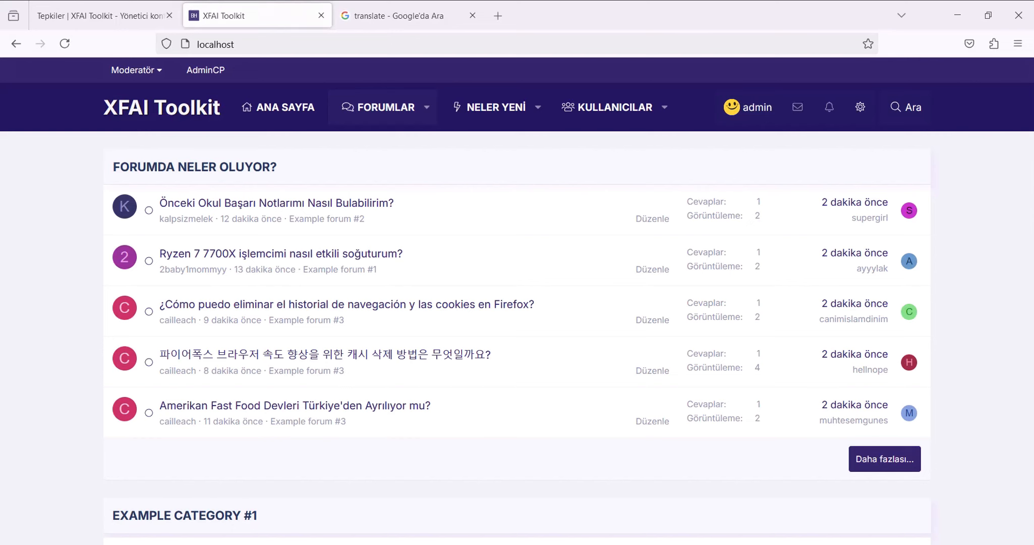
left_click(155, 114)
Open the thread "Önceki Okul Başarı Notlarımı Nasıl Bulabilirim?" and read its question and the replies below it.
left_click(267, 203)
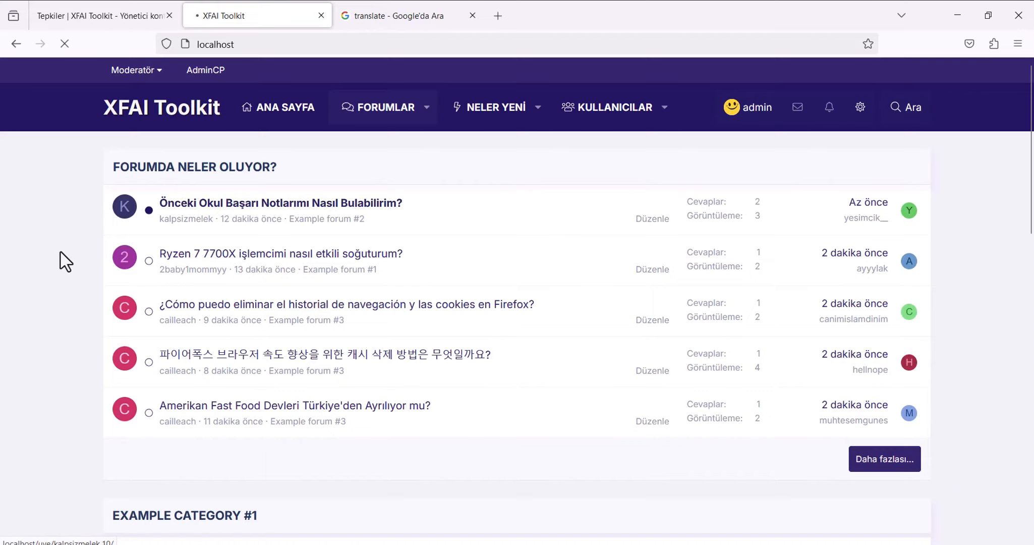
scroll(65, 260, "up", 10)
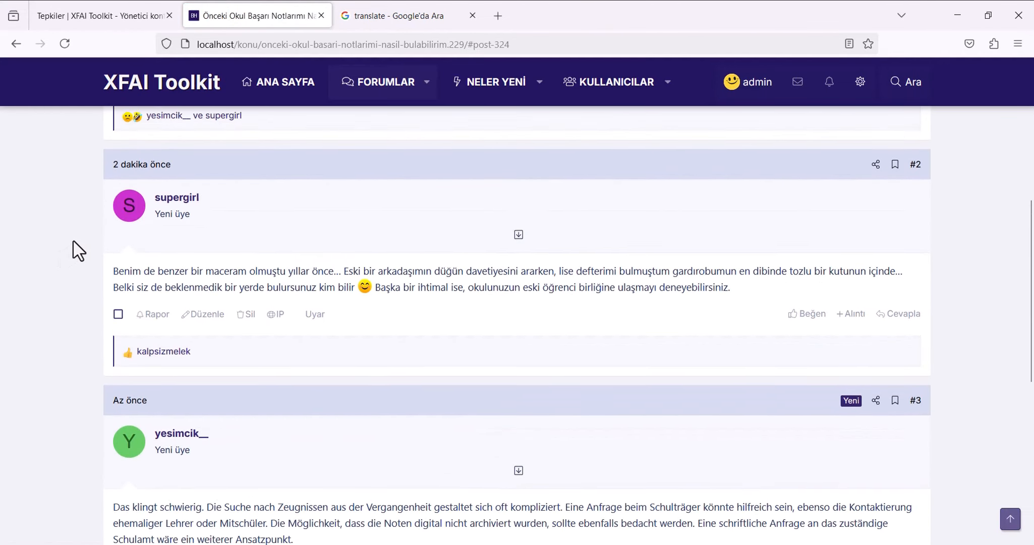
left_click_drag(113, 246, 383, 286)
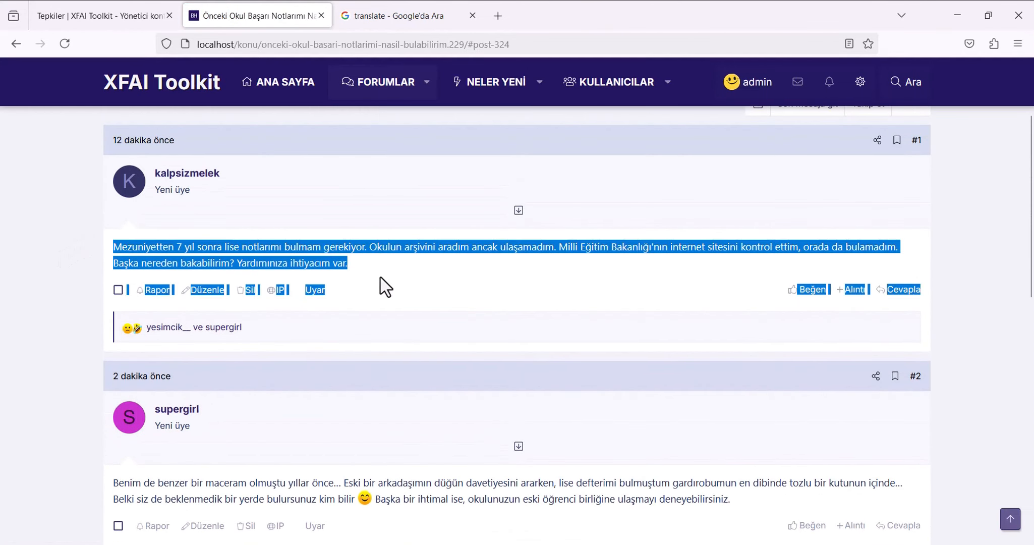
scroll(665, 290, "down", 3)
scroll(293, 277, "down", 7)
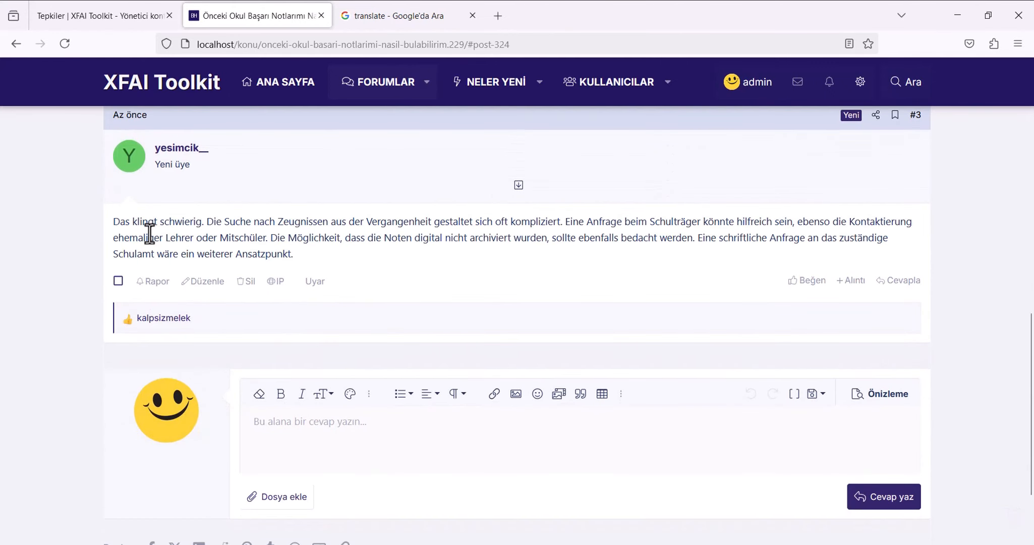
Translate the newest reply from German to Turkish in the Google translator and read the translation.
triple_click(148, 233)
left_click(403, 16)
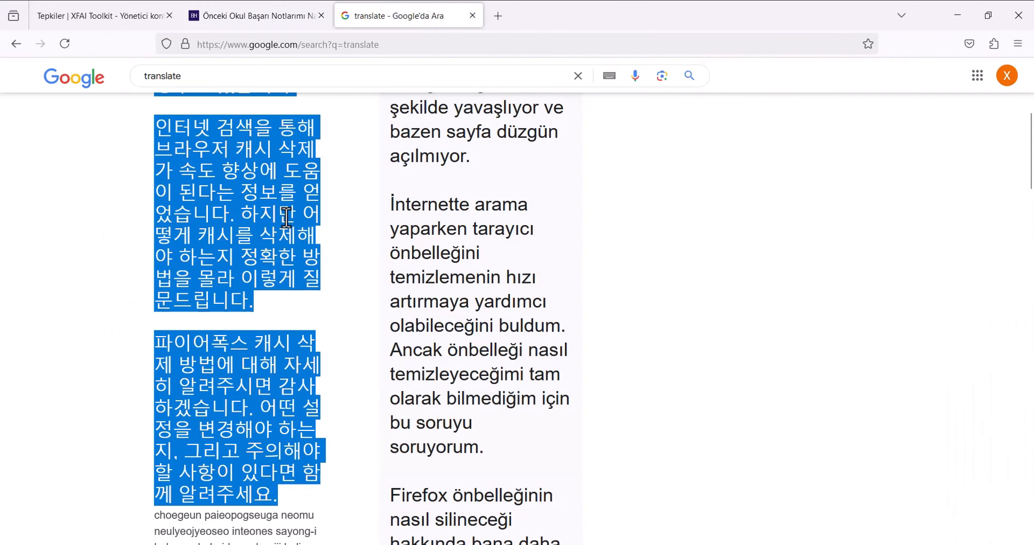
key("ctrl+v")
scroll(177, 397, "down", 5)
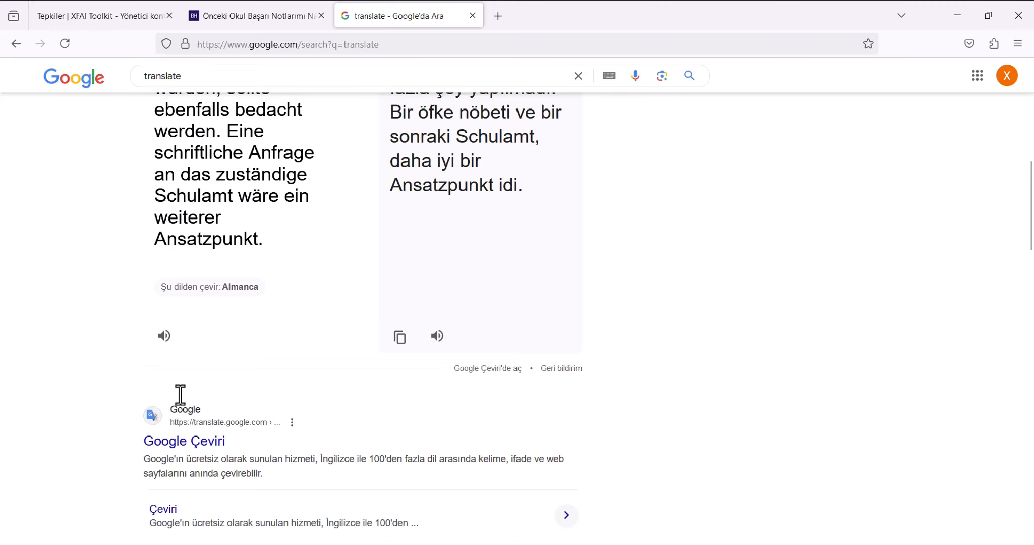
left_click(256, 293)
scroll(193, 298, "up", 10)
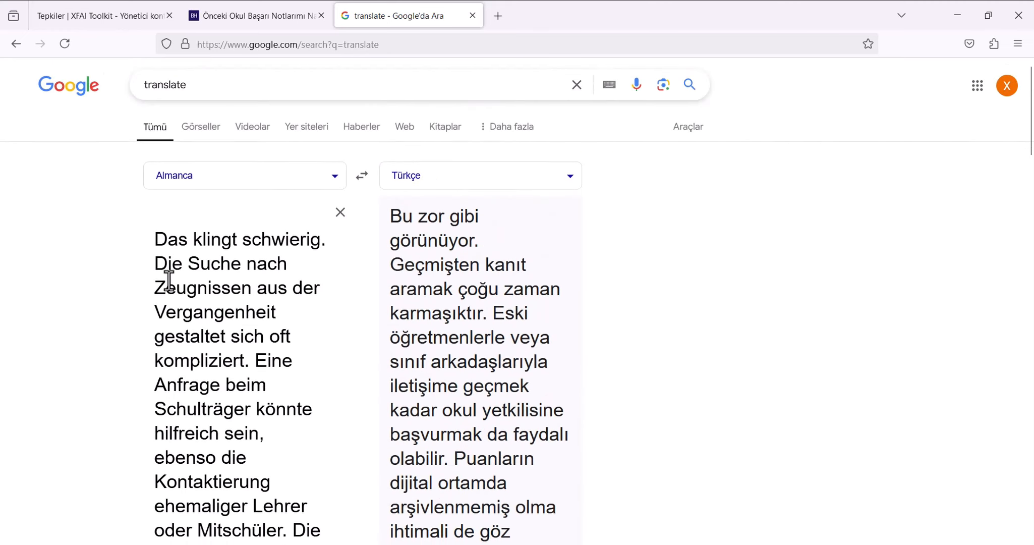
scroll(169, 280, "down", 2)
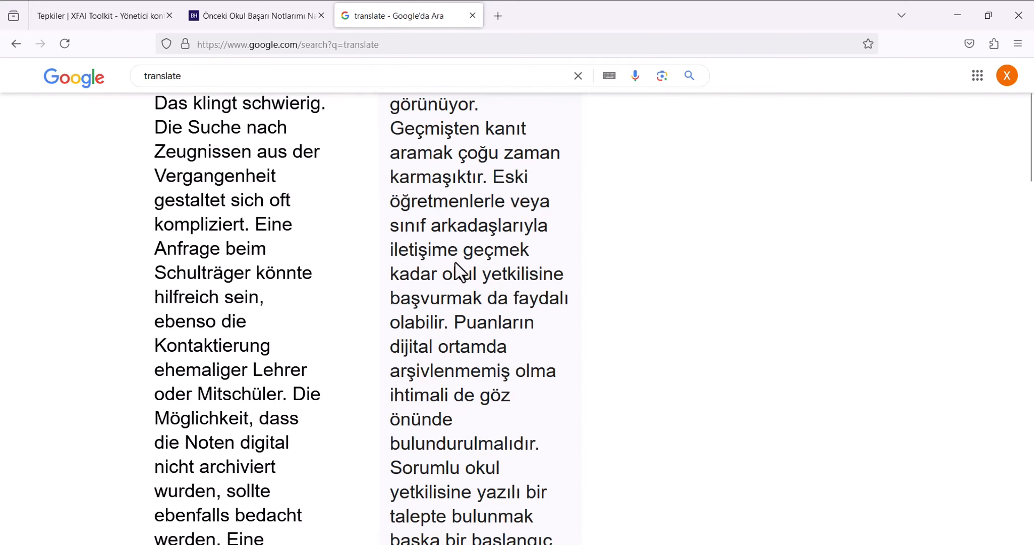
scroll(457, 265, "down", 4)
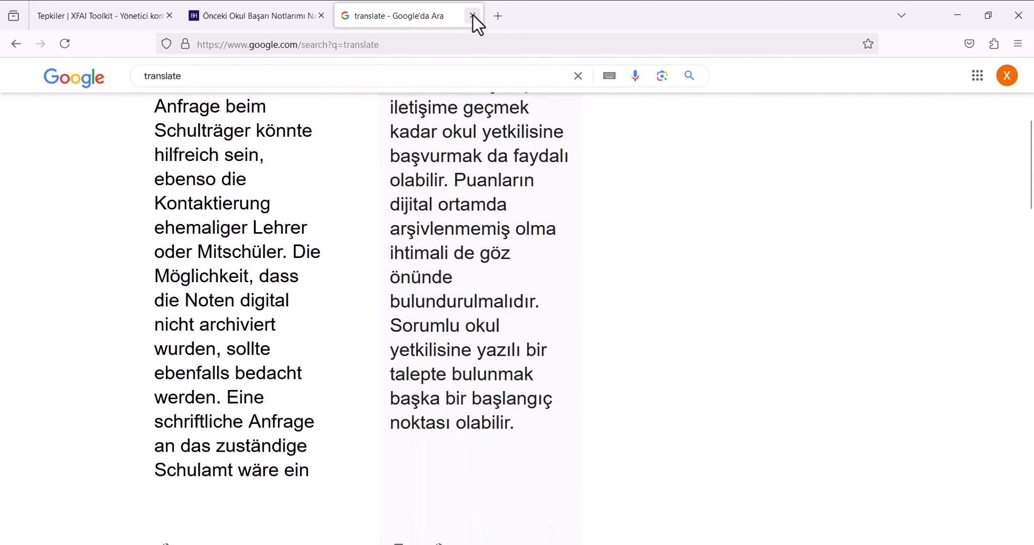
Close the translator, recheck the school-grades thread, and open "Firefox'ta Gezinme Verilerini Nasıl Temizlerim?" from the forum home page.
left_click(473, 16)
scroll(242, 226, "up", 3)
left_click(296, 342)
scroll(249, 255, "up", 7)
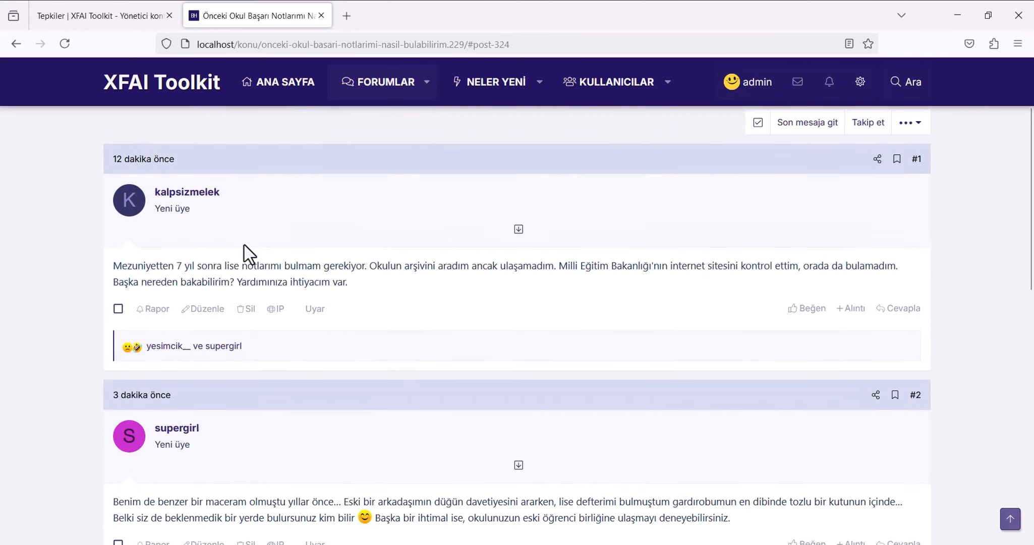
scroll(249, 254, "up", 2)
left_click(181, 93)
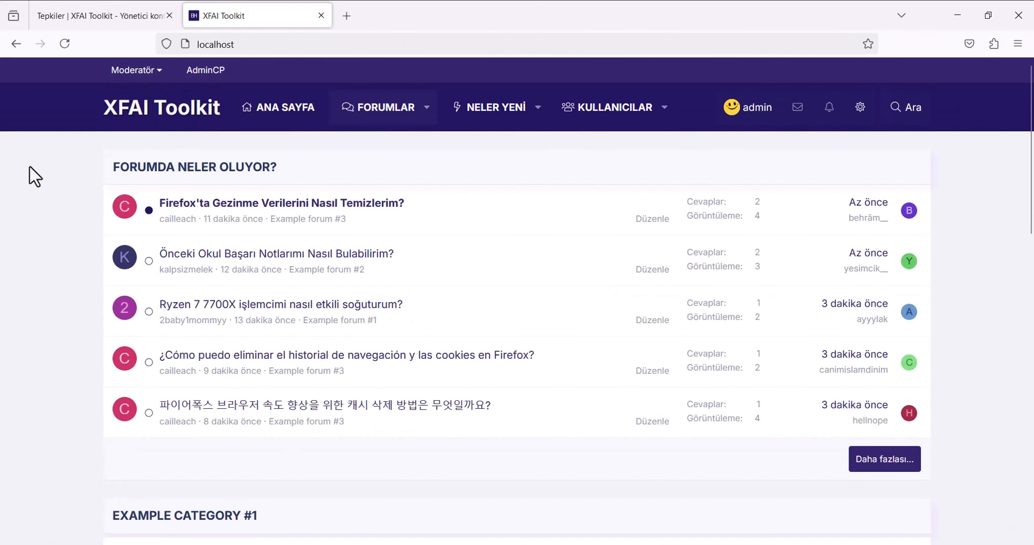
left_click(245, 206)
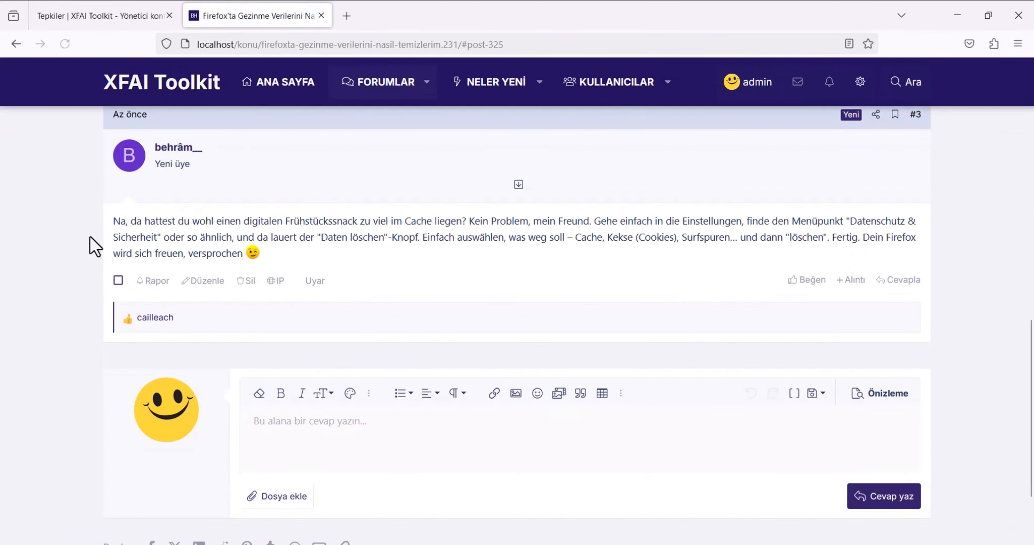
Translate the Firefox thread's German reply into Turkish on translate.google.com and read the translation.
triple_click(170, 212)
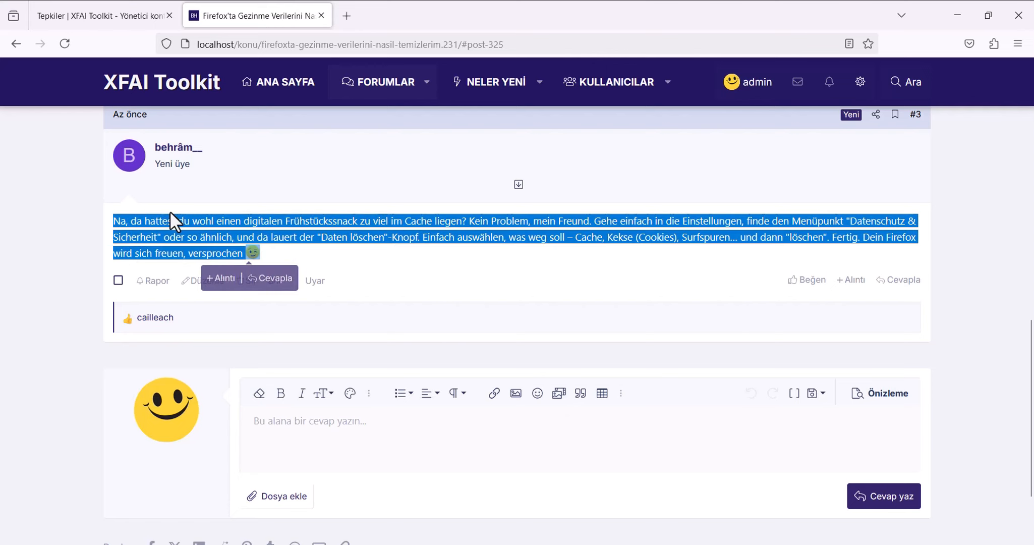
left_click(348, 15)
type("translate.go")
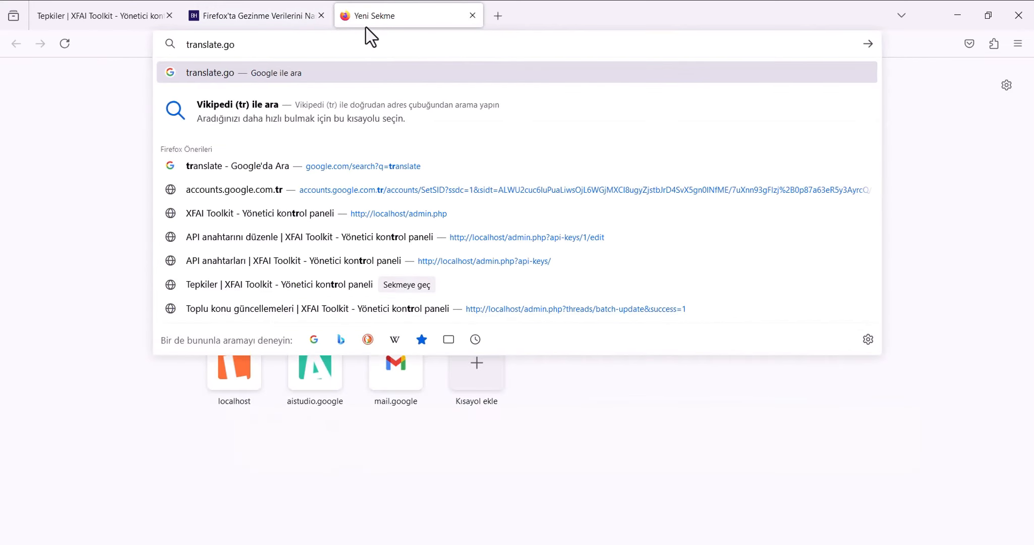
type("ogle.com")
key("Return")
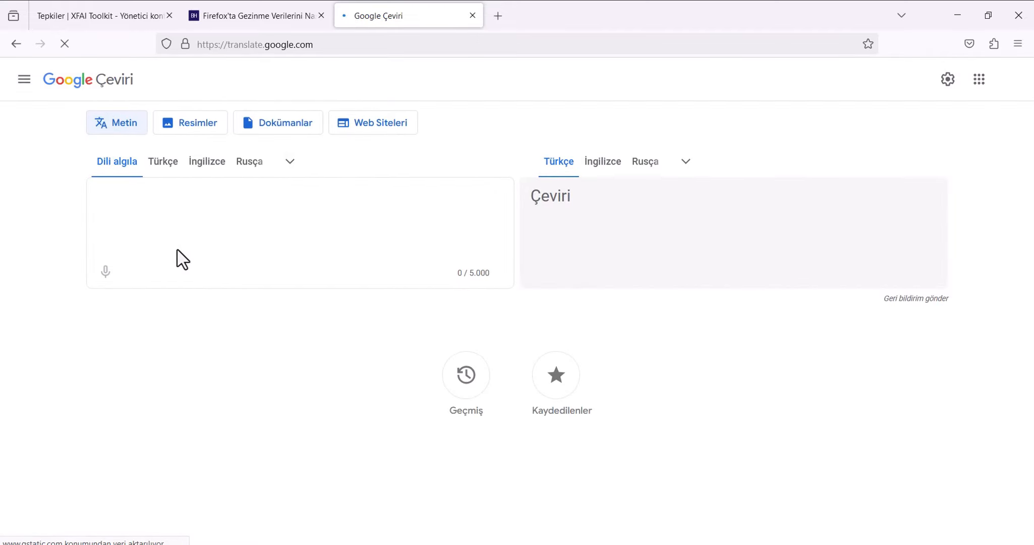
type("Na, da hattest du wohl einen digitalen Frühstückssnack zu viel im Cache liegen? Kein Problem, mein Freund. Gehe einfach in die Einstellungen, finde den Menüpunkt \"Datenschutz & Sicherheit\" oder so ähnlich, und da lauert der \"Daten löschen\"-Knopf. Einfach auswählen, was weg soll – Cache, Kekse (Cookies), Surfspuren... und dann \"löschen\". Fertig. Dein Firefox wird sich freuen, versprochen 😊")
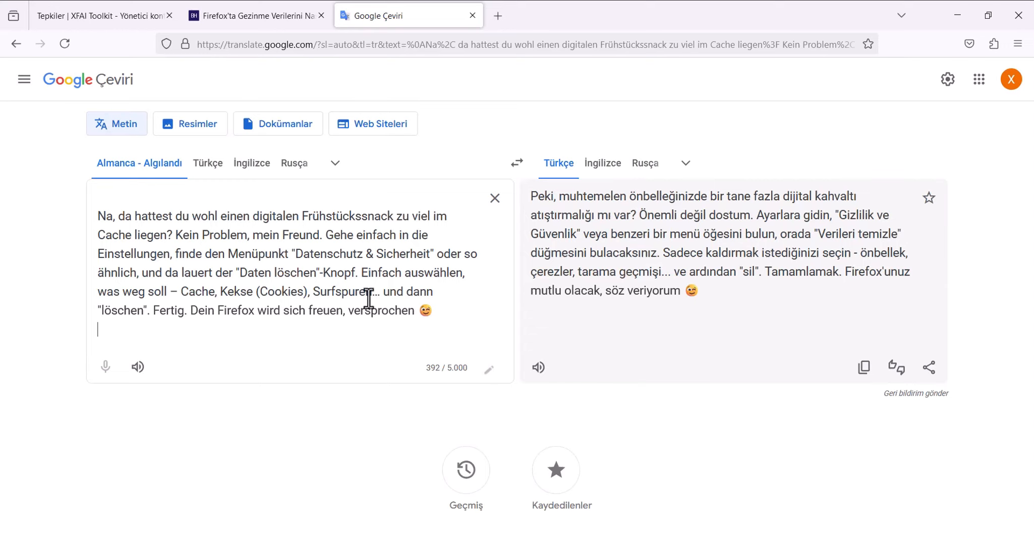
left_click_drag(723, 295, 539, 207)
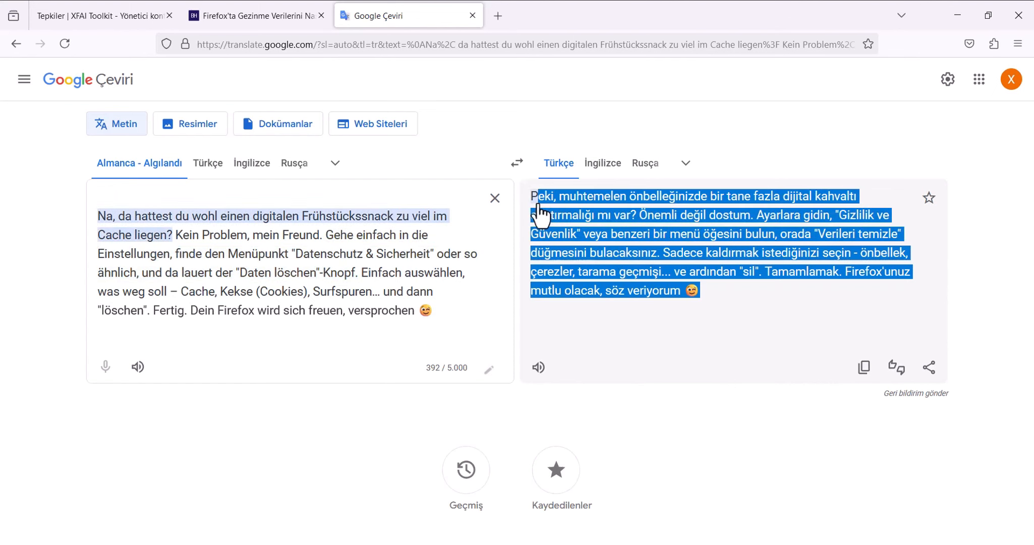
left_click(848, 307)
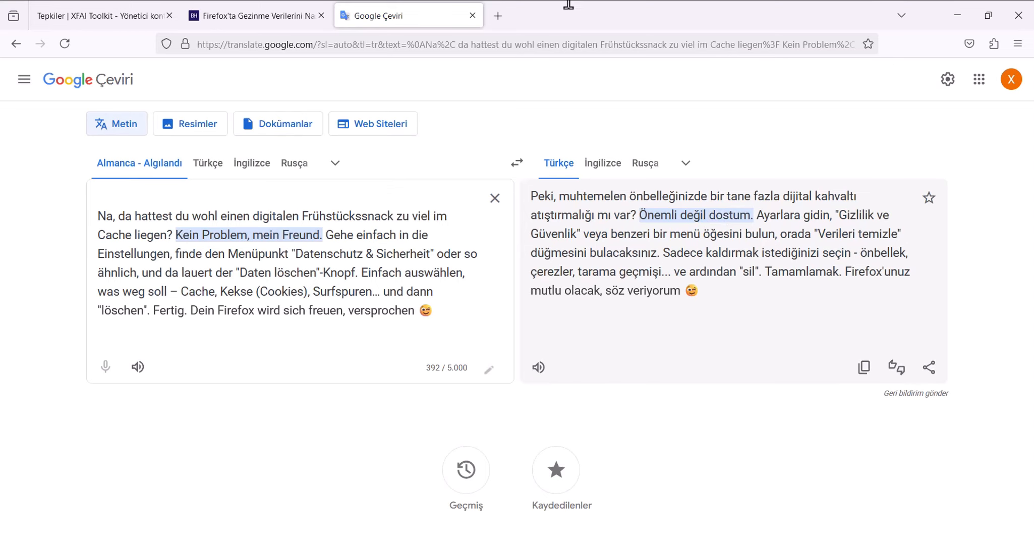
Compare the Turkish and German replies in the Firefox thread, and return to the forum home page.
left_click(279, 11)
left_click(362, 185)
scroll(388, 284, "up", 3)
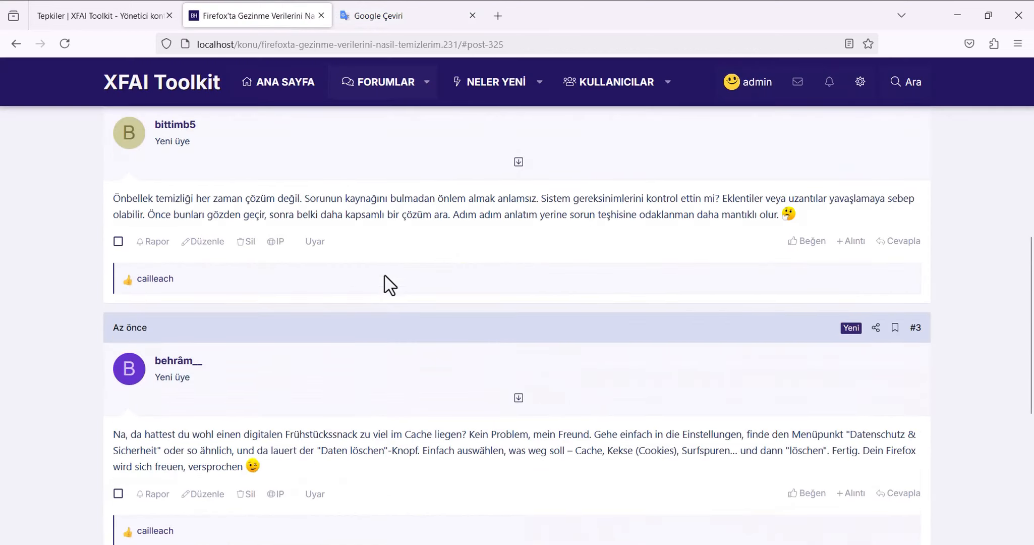
scroll(365, 260, "down", 1)
left_click_drag(146, 143, 353, 182)
left_click_drag(261, 395, 137, 356)
left_click(326, 349)
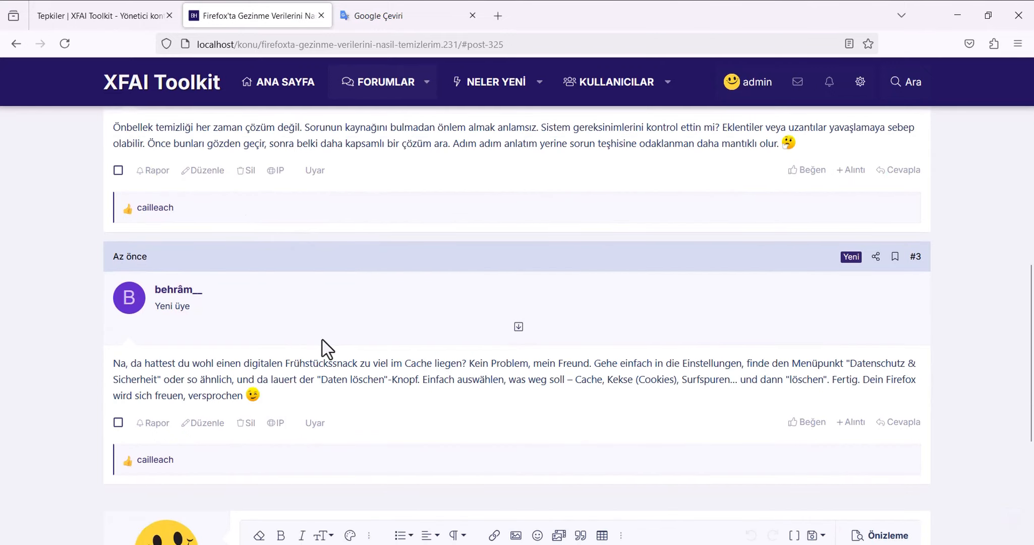
scroll(323, 297, "up", 2)
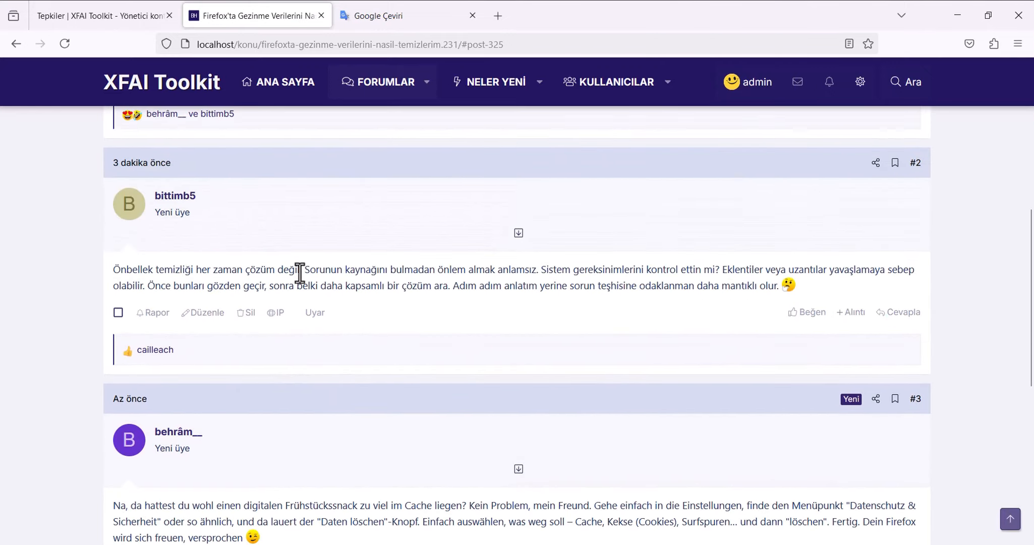
left_click(186, 84)
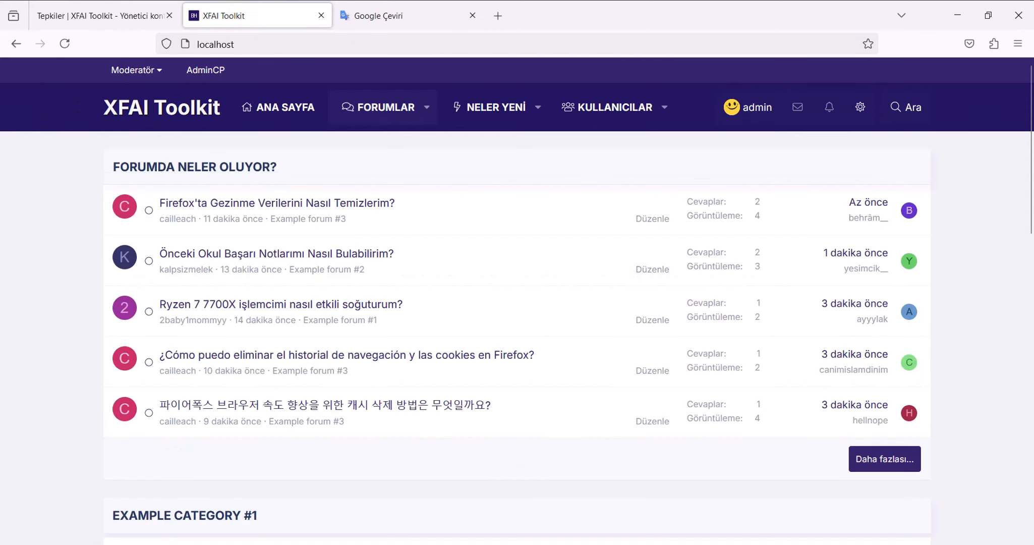
Switch to XFAI Toolkit and review the Fast Thread settings alongside the Reply Management section.
key("alt+Tab")
left_click(548, 333)
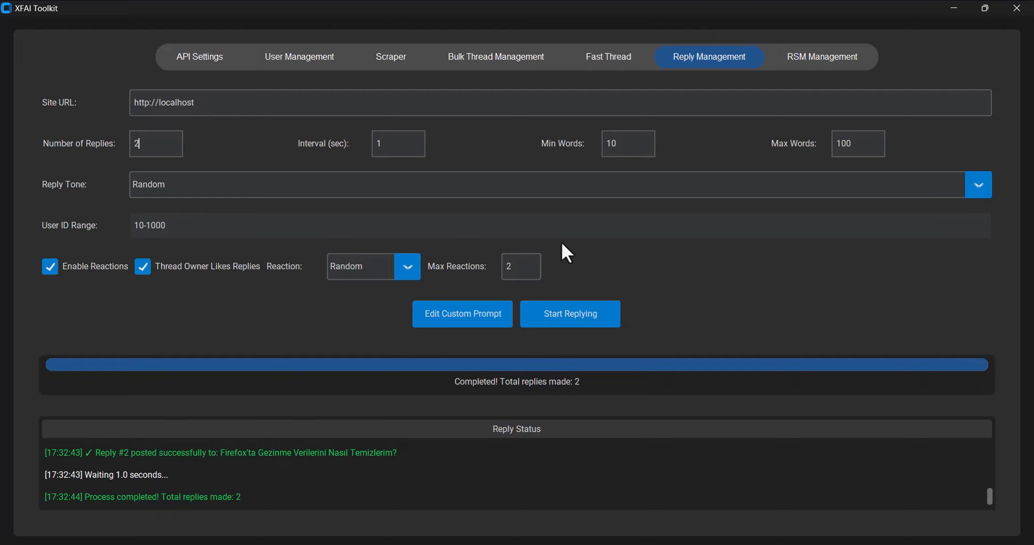
left_click(608, 66)
left_click(710, 64)
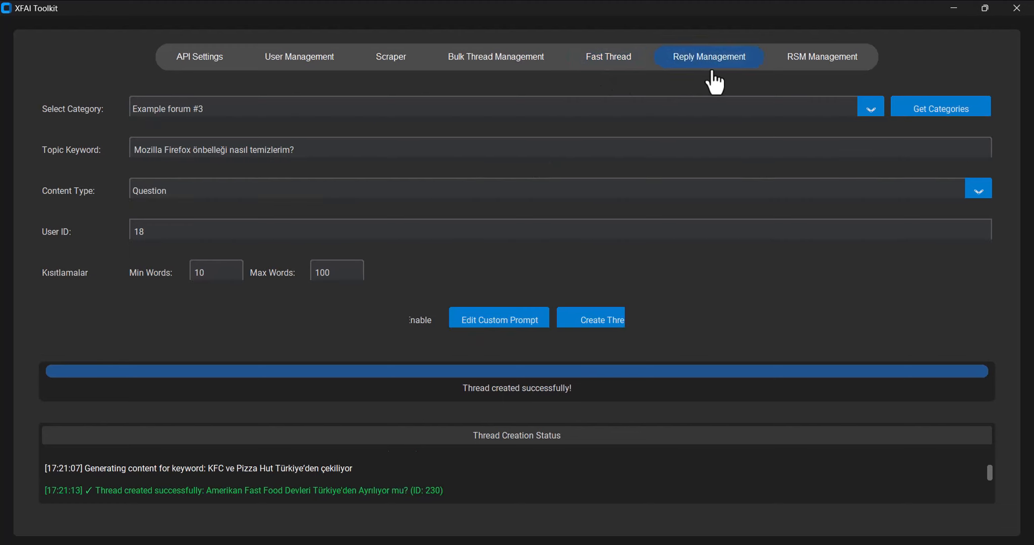
left_click(612, 71)
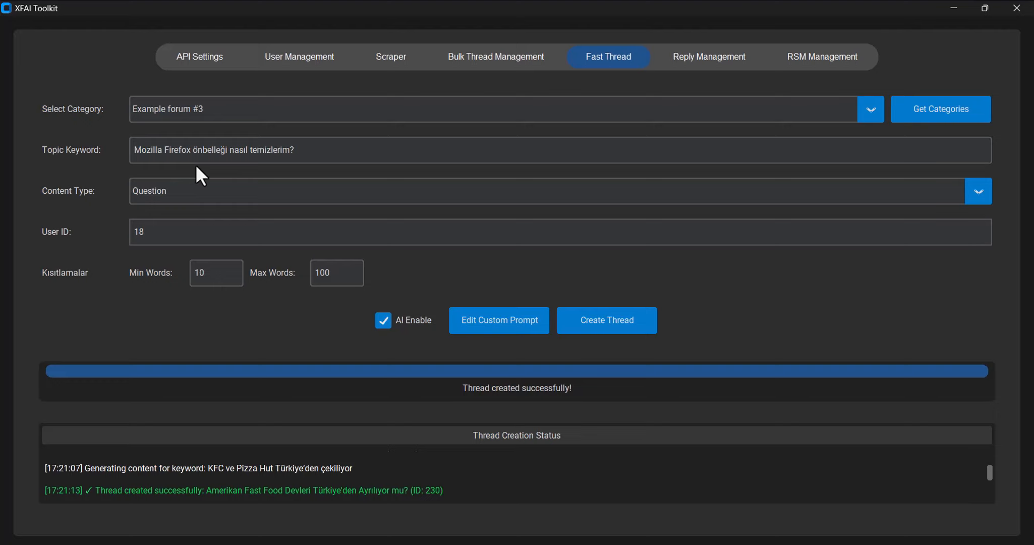
left_click(703, 57)
left_click(609, 57)
Review the User Management, Scraper and Bulk Thread Management sections of XFAI Toolkit, and revisit the forum home page.
left_click(295, 71)
left_click(388, 65)
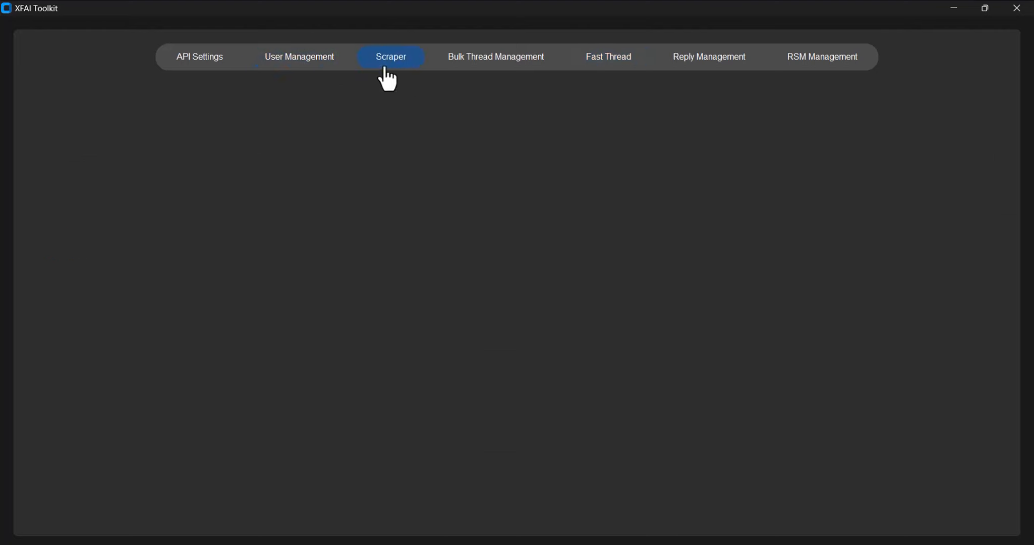
left_click(483, 66)
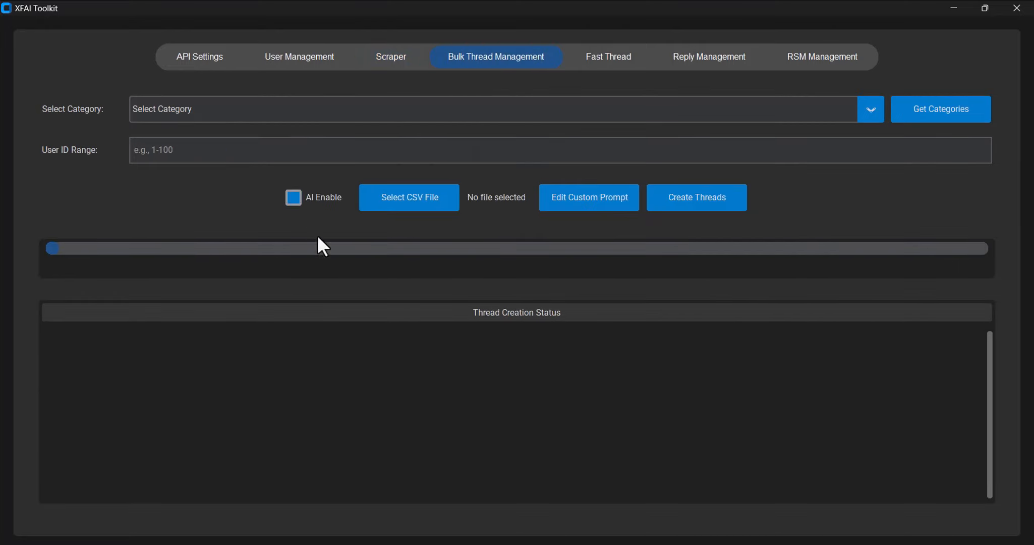
left_click(331, 60)
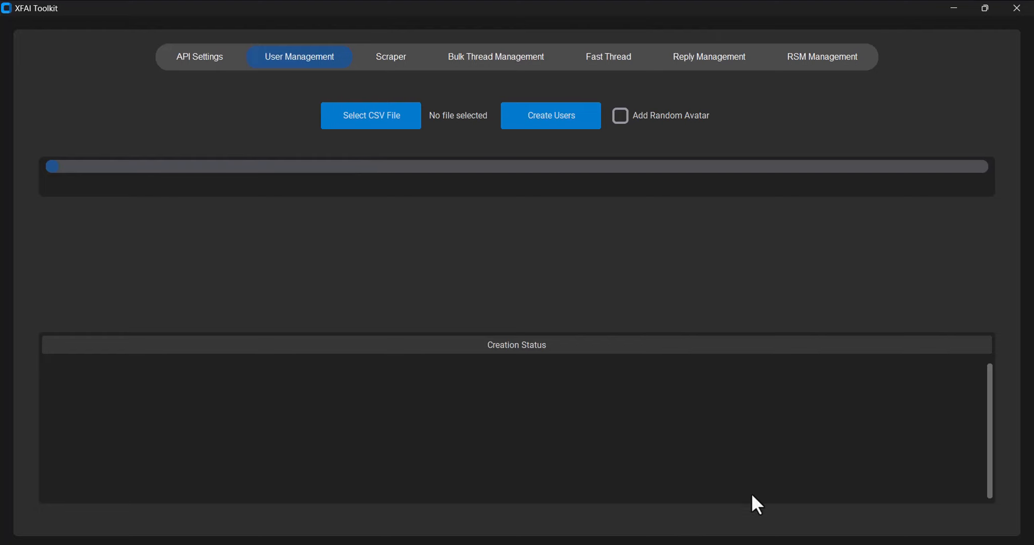
key("alt+Tab")
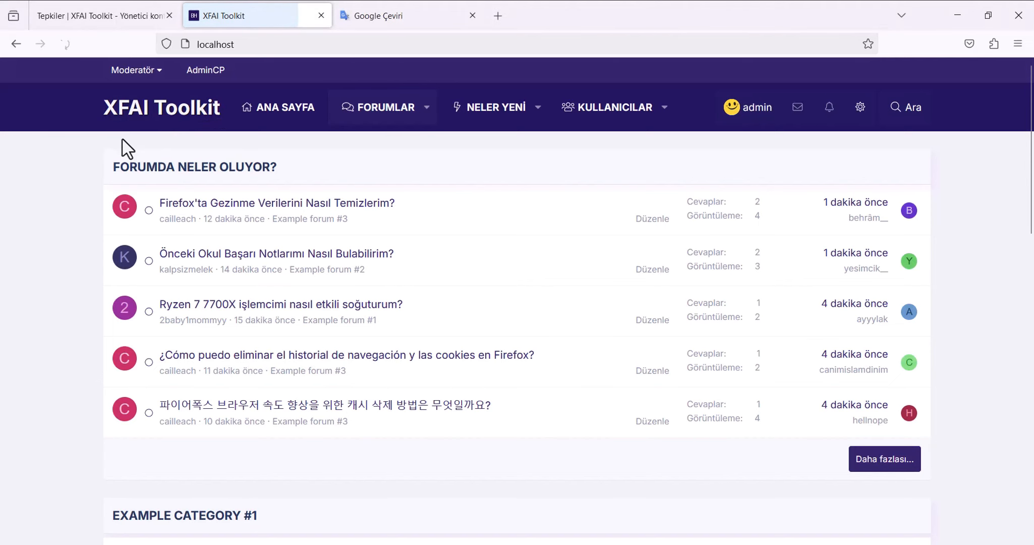
key("alt+Tab")
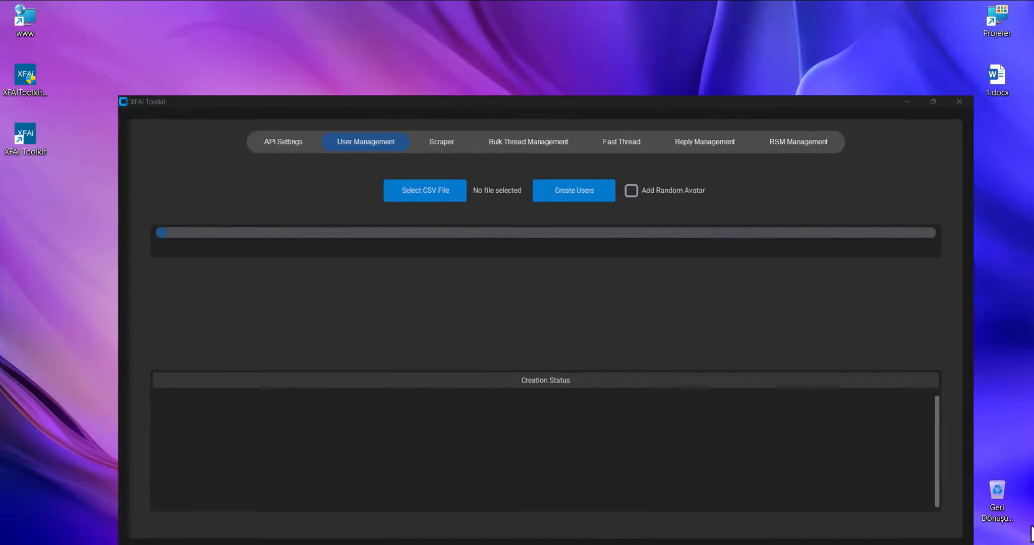
Open example-user.csv from the Projeler folder in Notepad++.
left_click(1032, 534)
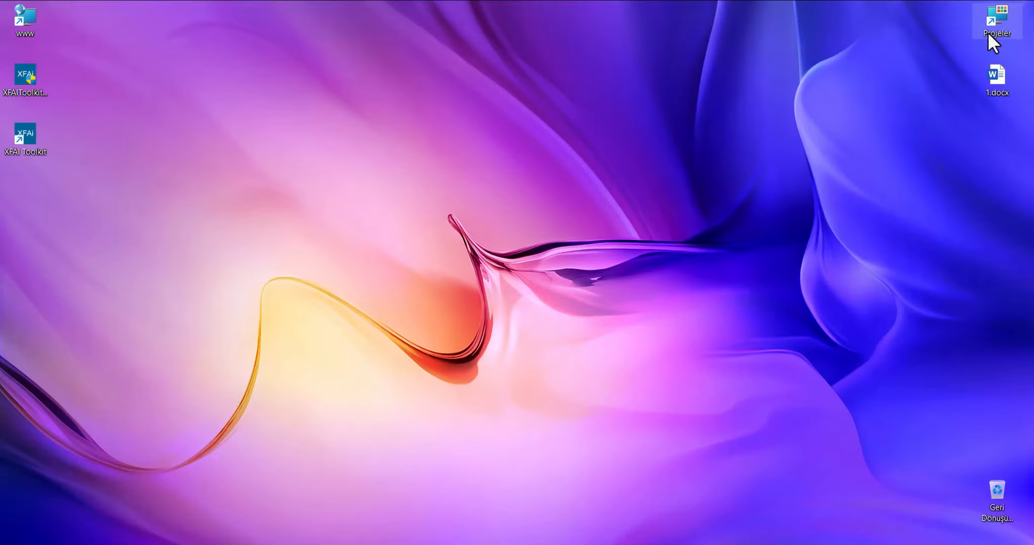
double_click(988, 31)
left_click(213, 227)
right_click(213, 227)
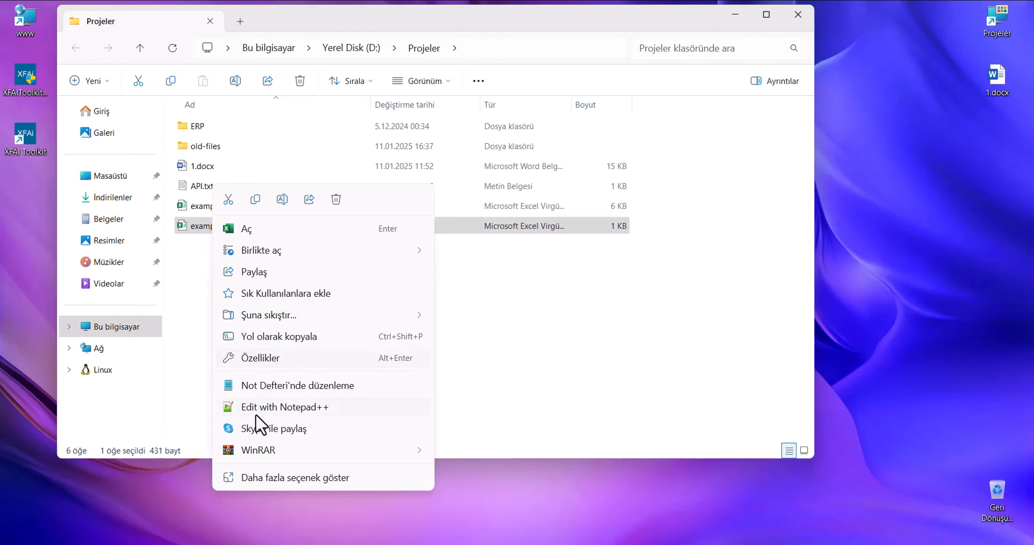
left_click(261, 423)
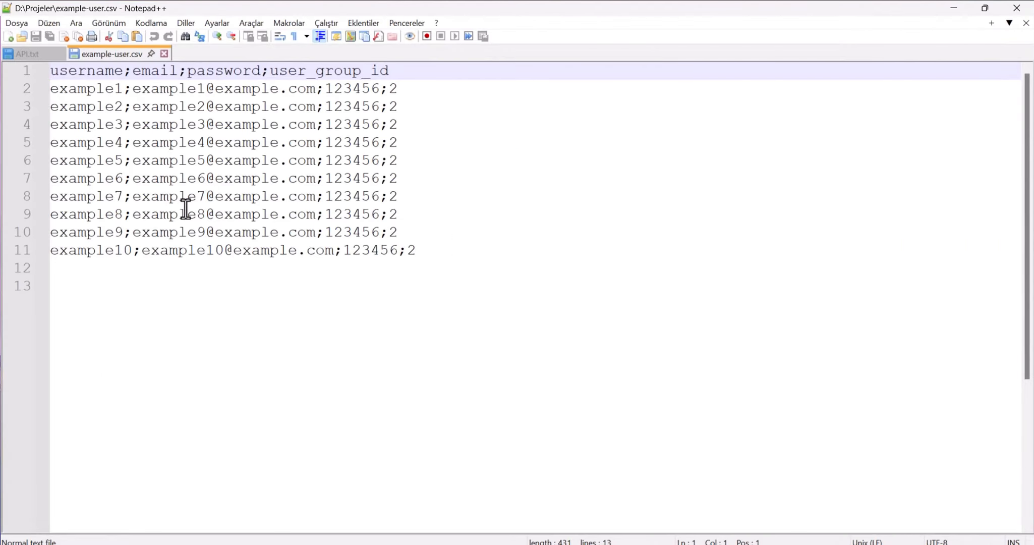
Examine the CSV's username, email, password and user_group_id columns and the example user rows below the header.
left_click(96, 70)
left_click_drag(398, 74, 267, 72)
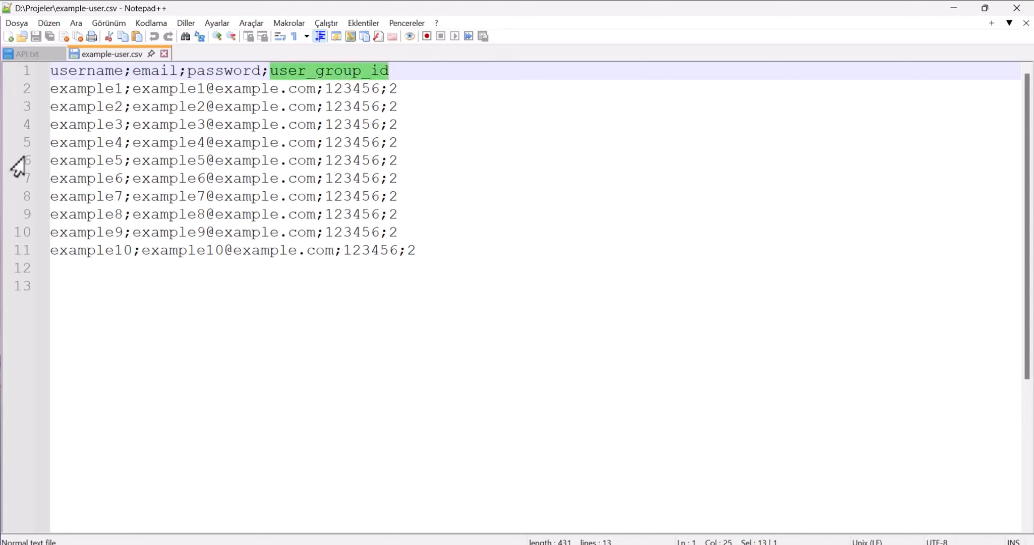
left_click_drag(431, 71, 78, 215)
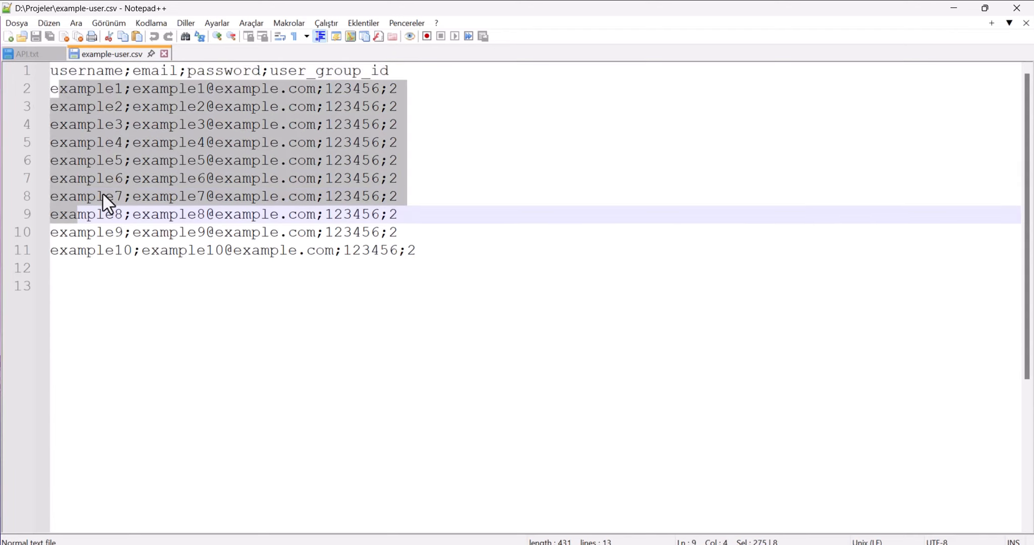
left_click_drag(175, 96, 88, 86)
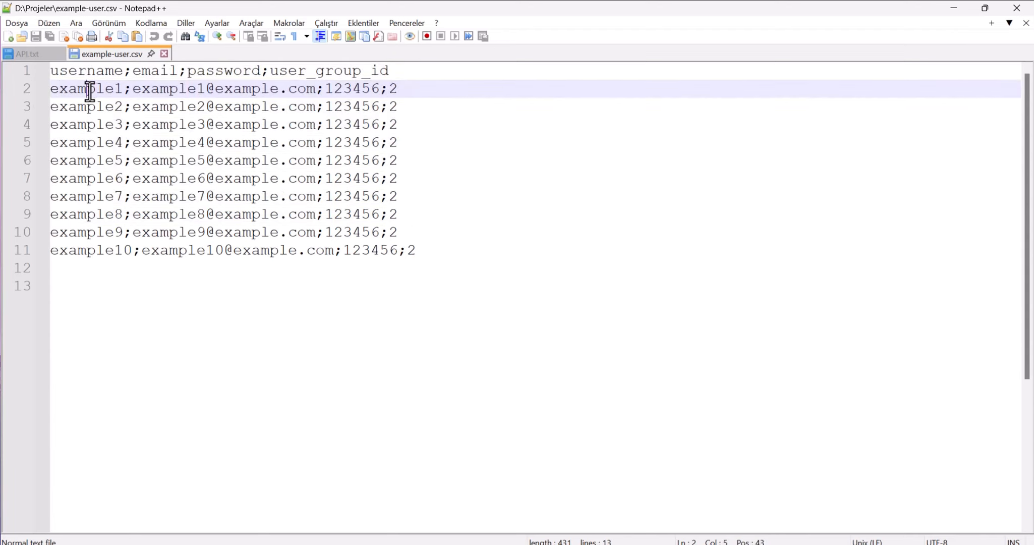
left_click(212, 91)
double_click(336, 90)
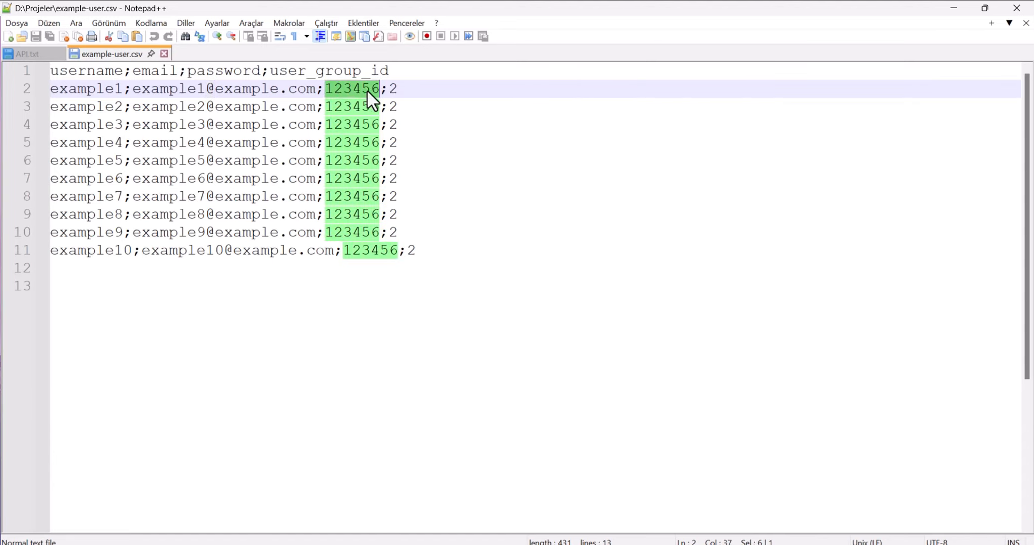
left_click(396, 90)
double_click(394, 90)
left_click_drag(434, 251, 6, 87)
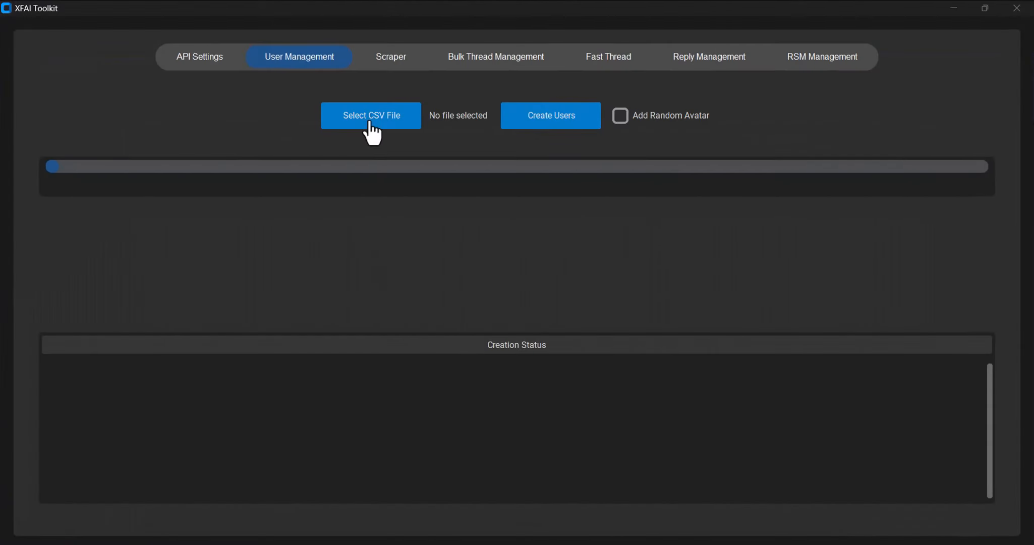
In XFAI Toolkit, select example-user.csv from the Projeler folder as the user import file.
left_click(371, 124)
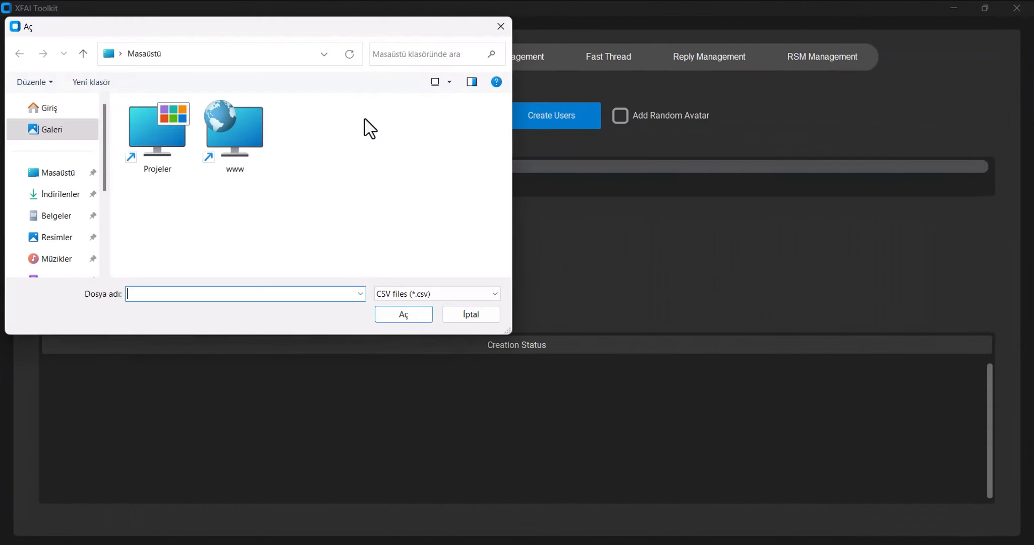
double_click(174, 141)
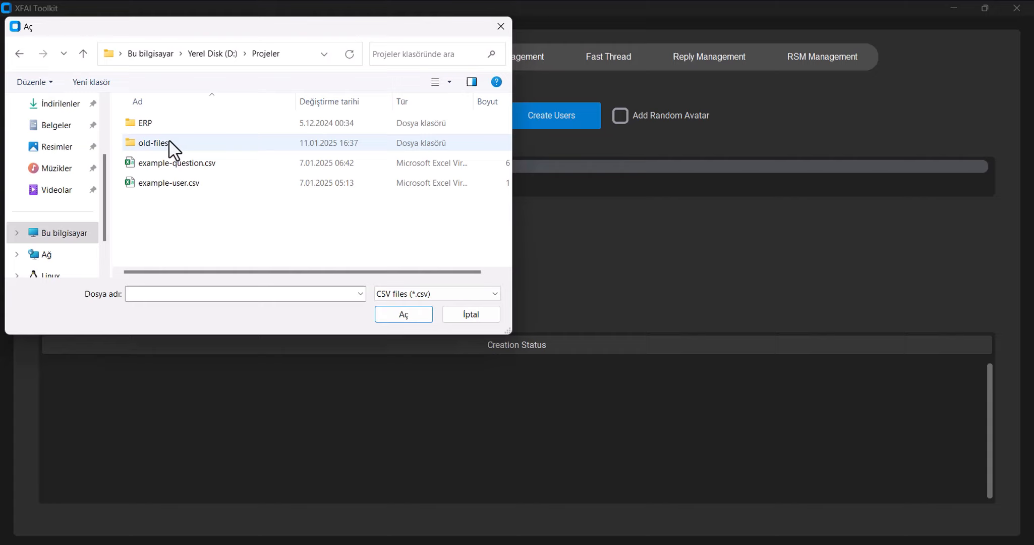
left_click(19, 54)
double_click(172, 165)
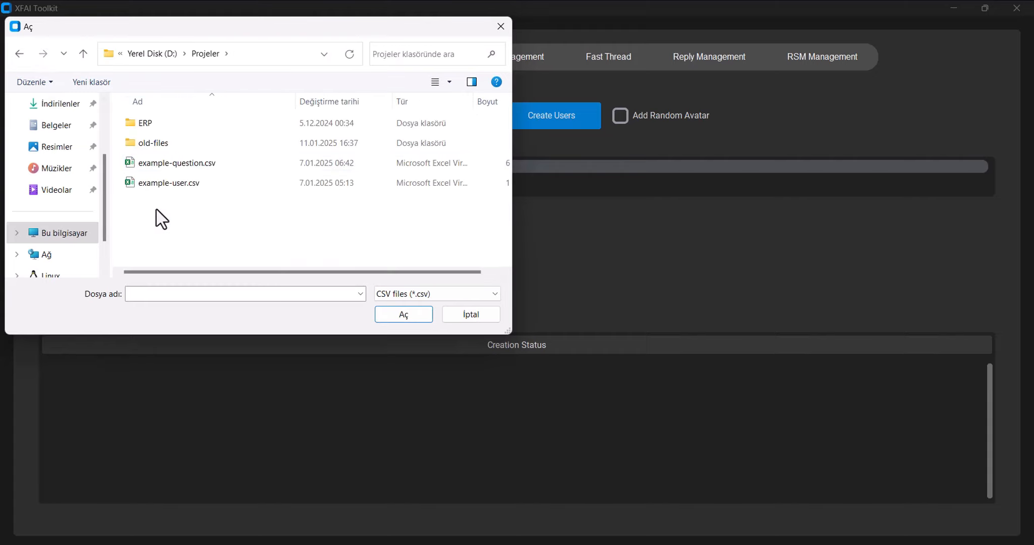
double_click(164, 185)
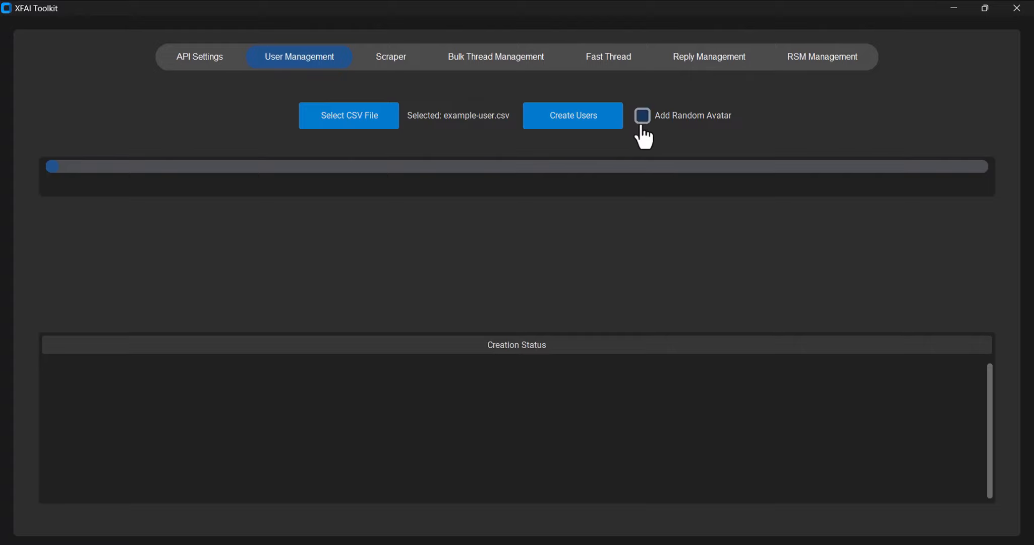
Enable random avatars and create the users from the selected CSV file.
left_click(642, 118)
left_click(587, 128)
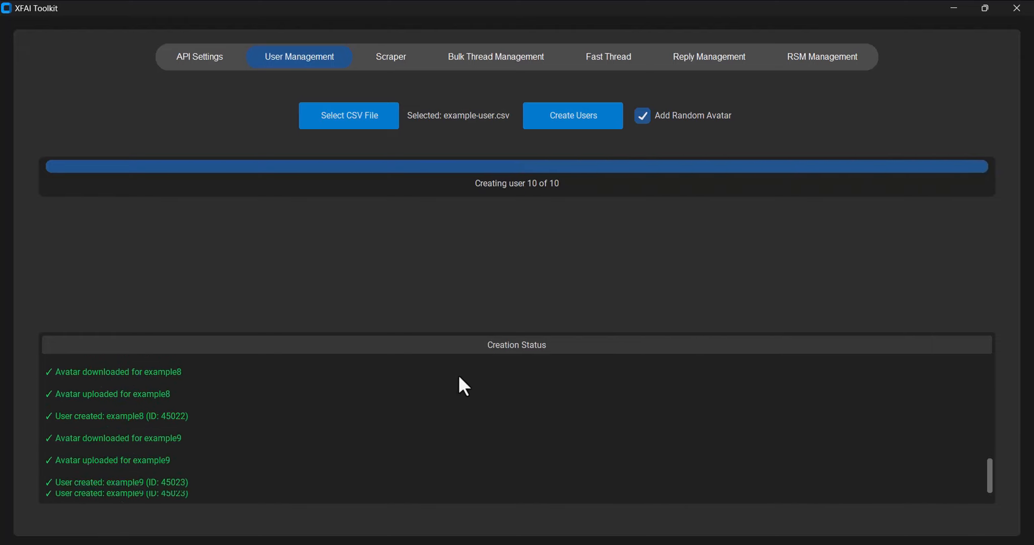
left_click(566, 346)
scroll(421, 456, "down", 3)
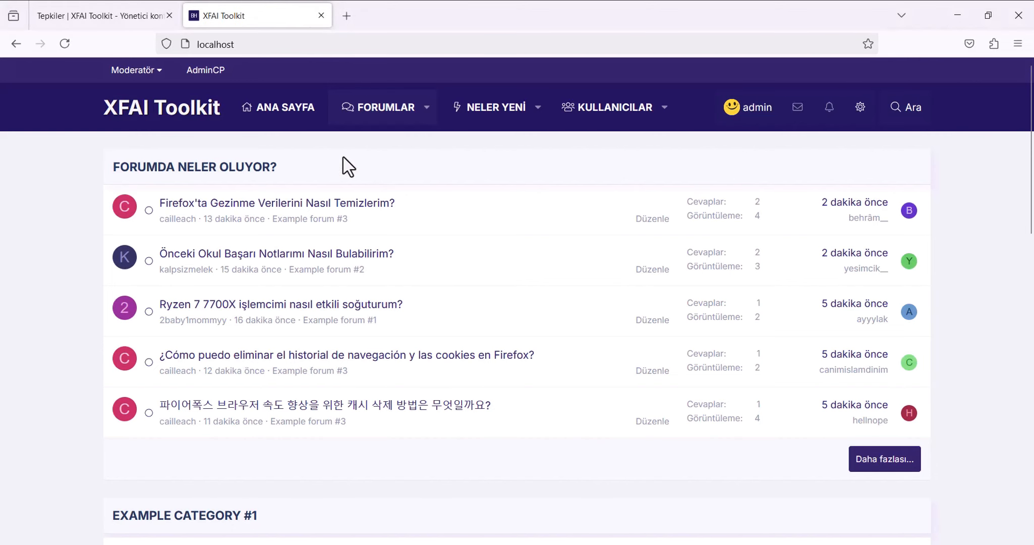
On the localhost forum in Firefox, open example8's profile from the newest members and check the user ID in its address.
left_click(601, 128)
scroll(151, 344, "down", 5)
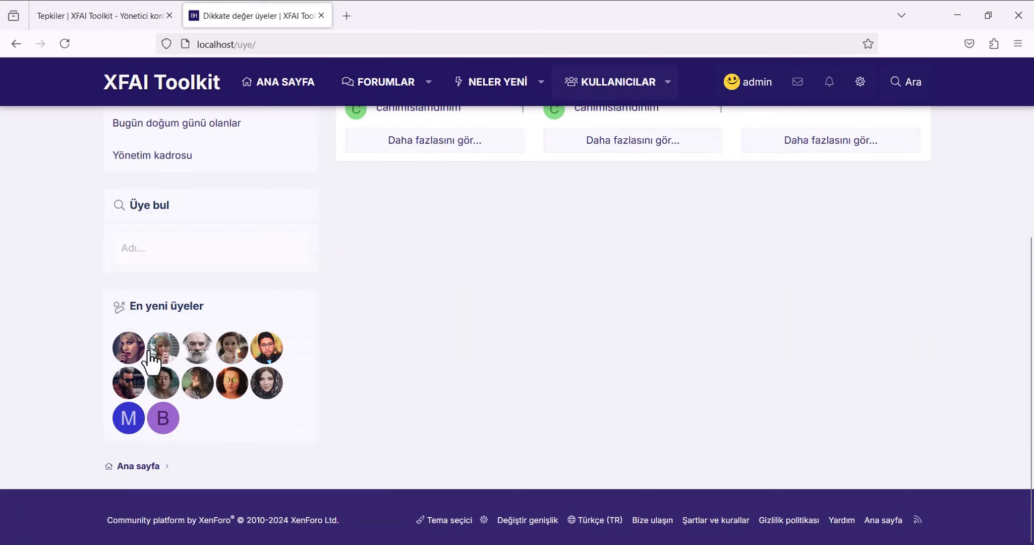
mouse_move(197, 348)
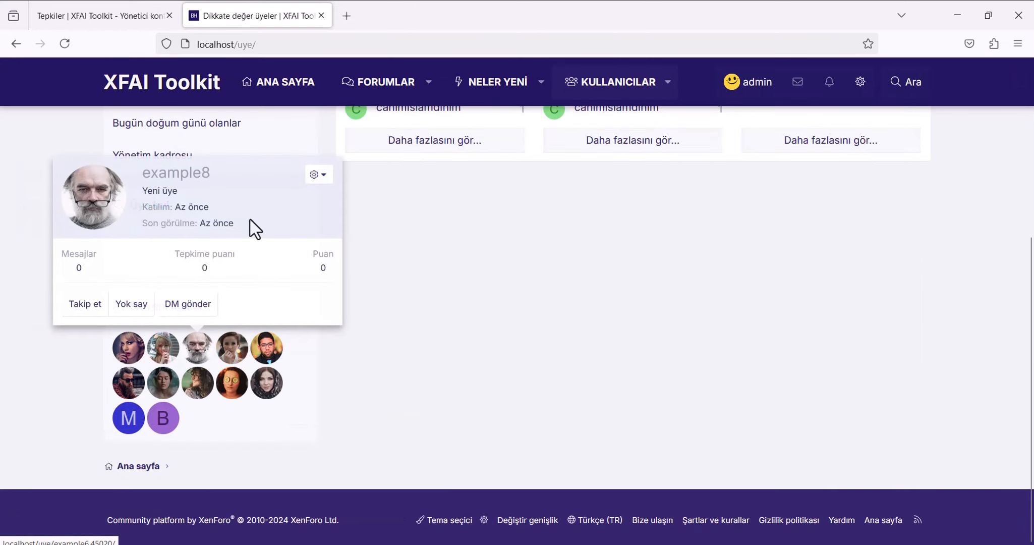
left_click(202, 174)
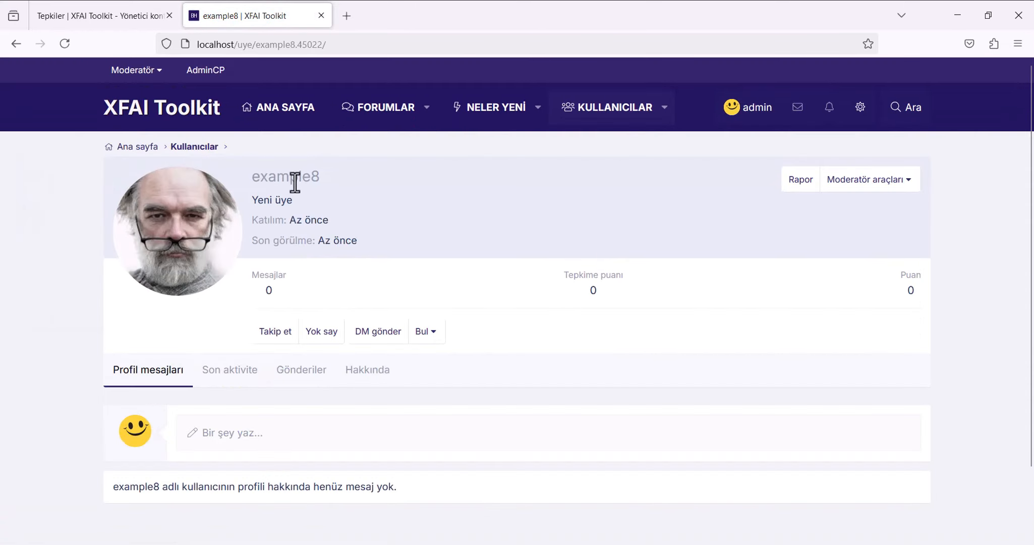
left_click(313, 44)
Check example8's entry in the toolkit's creation status log against the forum profile, and return to the browser.
key("alt+Tab")
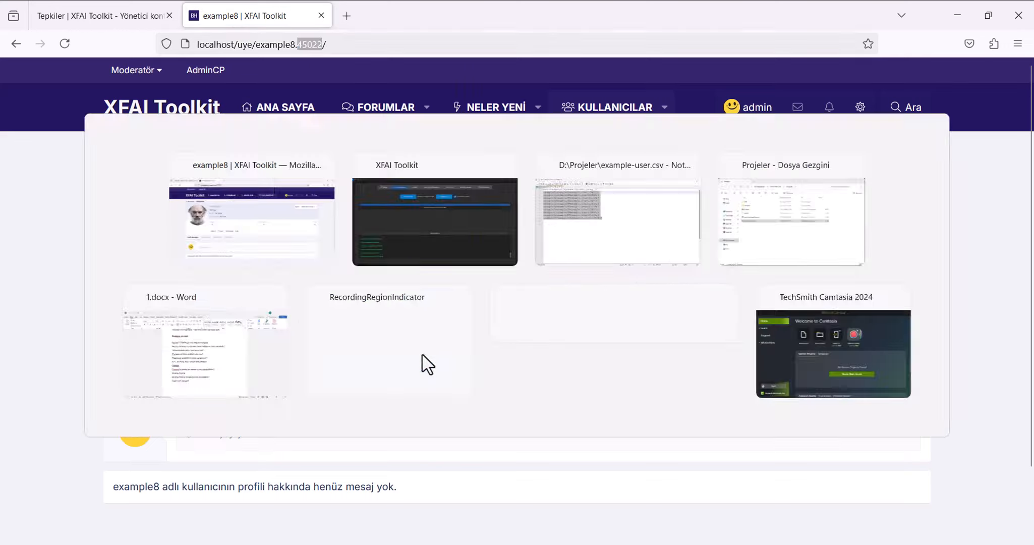
scroll(216, 447, "up", 1)
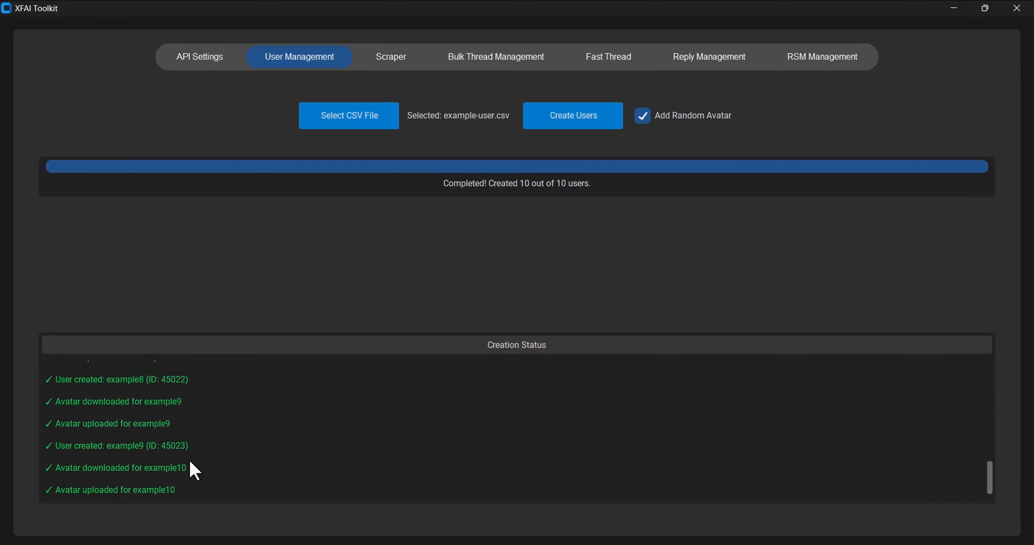
scroll(125, 403, "up", 1)
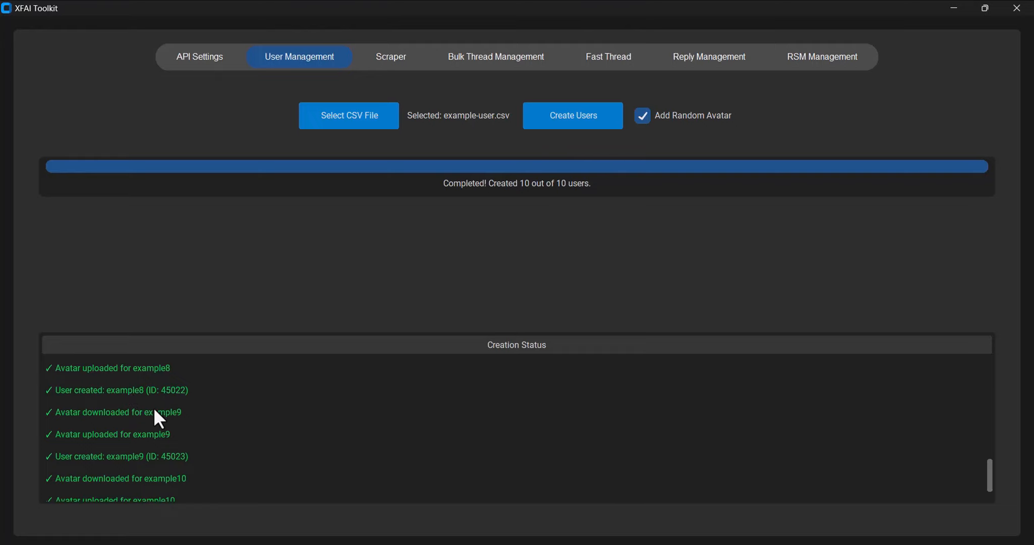
key("alt+Tab")
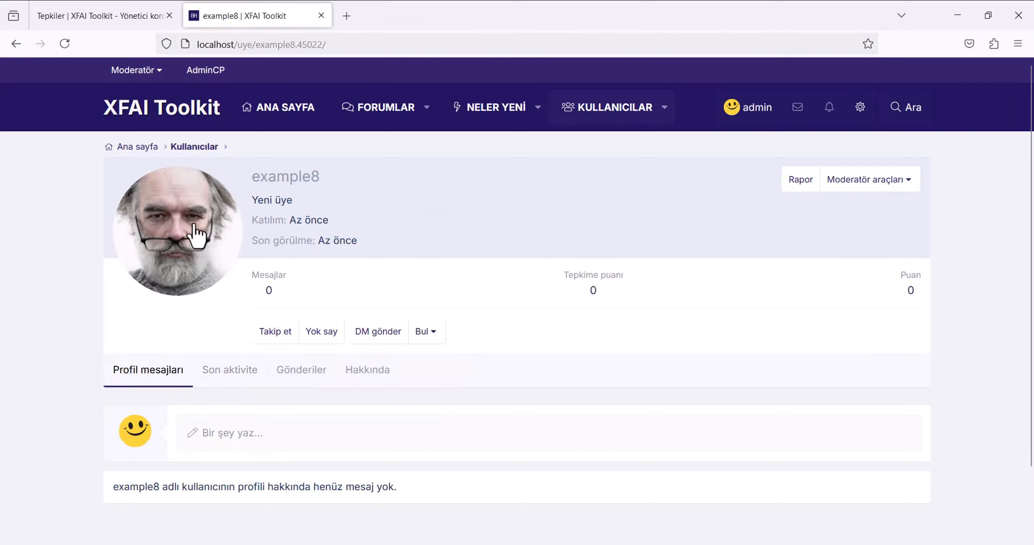
View example8's avatar image in a separate tab, close it and return to the forum home page.
right_click(192, 230)
left_click(247, 388)
left_click(360, 10)
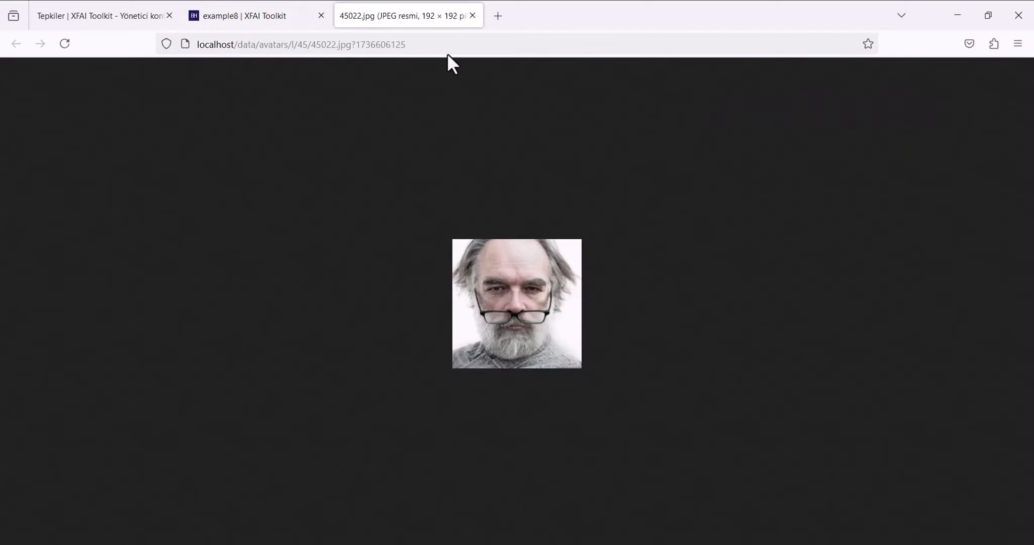
left_click(204, 45)
left_click(68, 184)
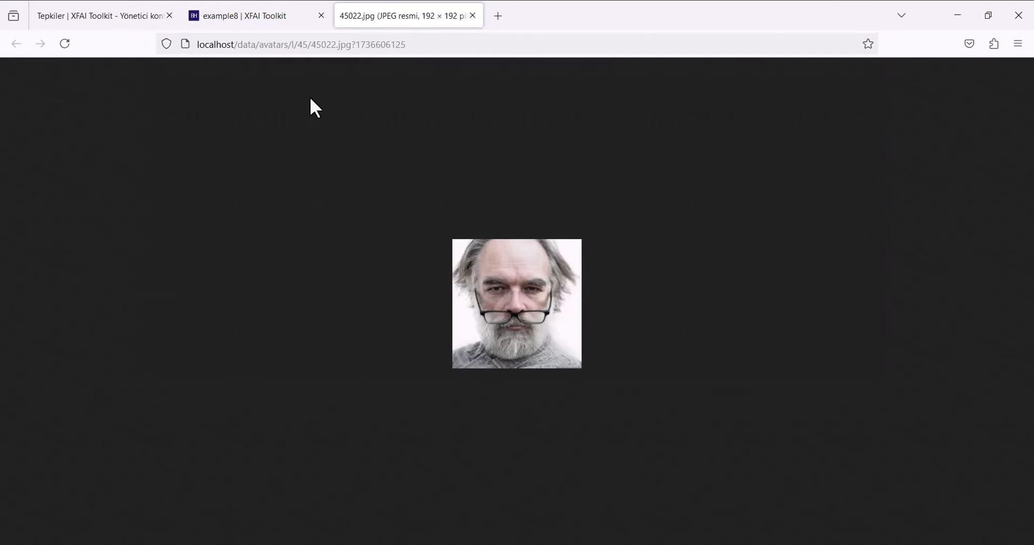
left_click(472, 16)
left_click(130, 118)
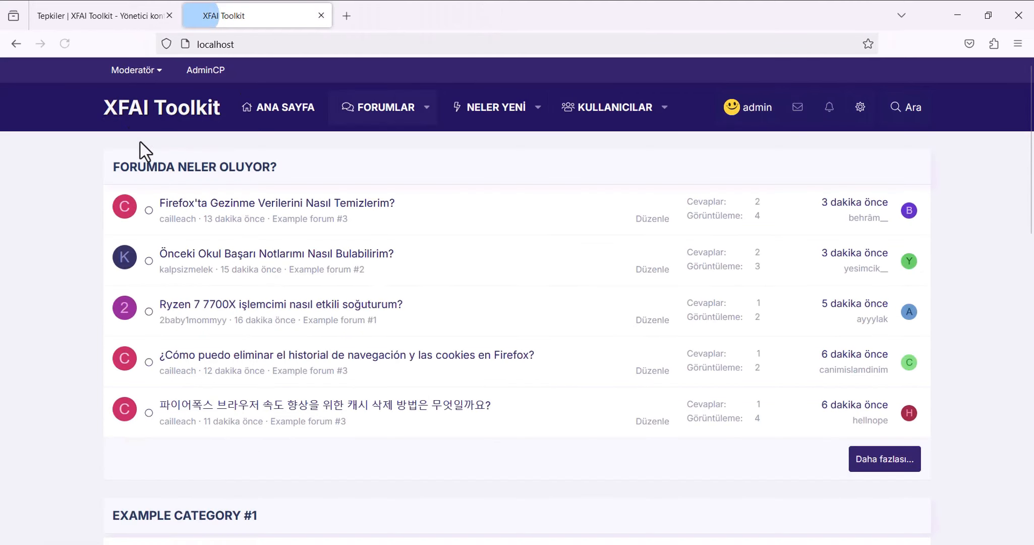
Switch to XFAI Toolkit and open the Scraper section.
key("alt+Tab")
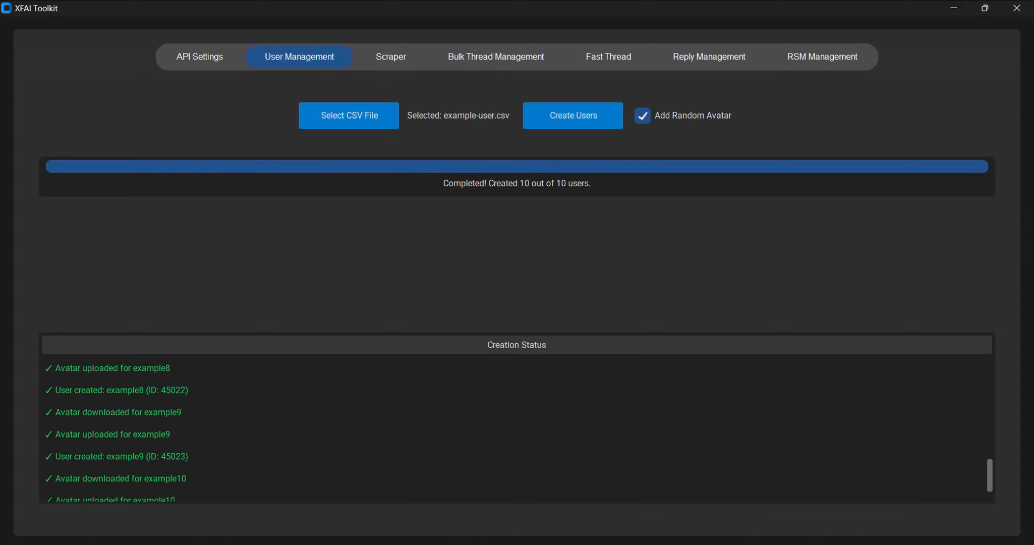
left_click(391, 58)
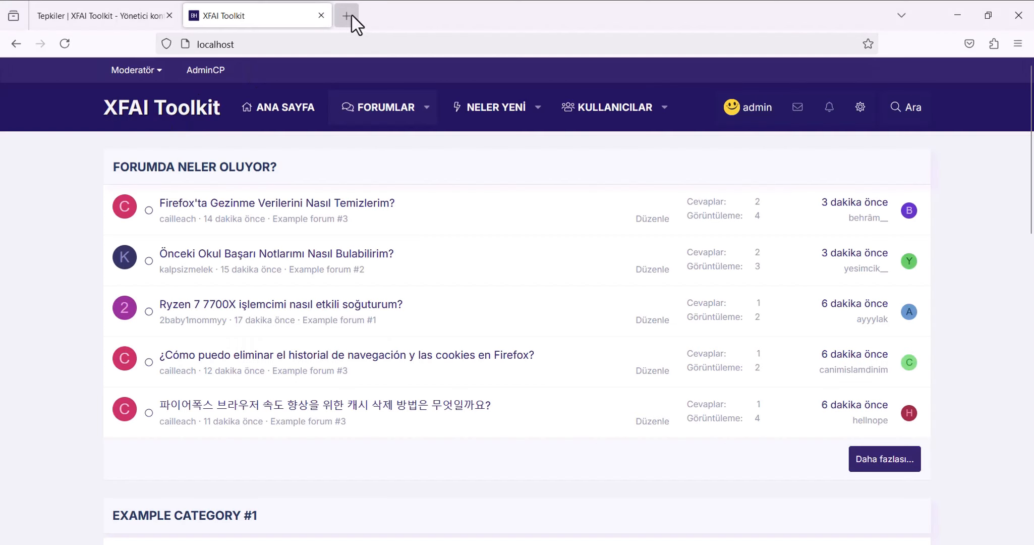
Open forum.kinder.de in a new Firefox tab, copy its address and accept the site's cookie notice.
left_click(348, 15)
left_click(1018, 44)
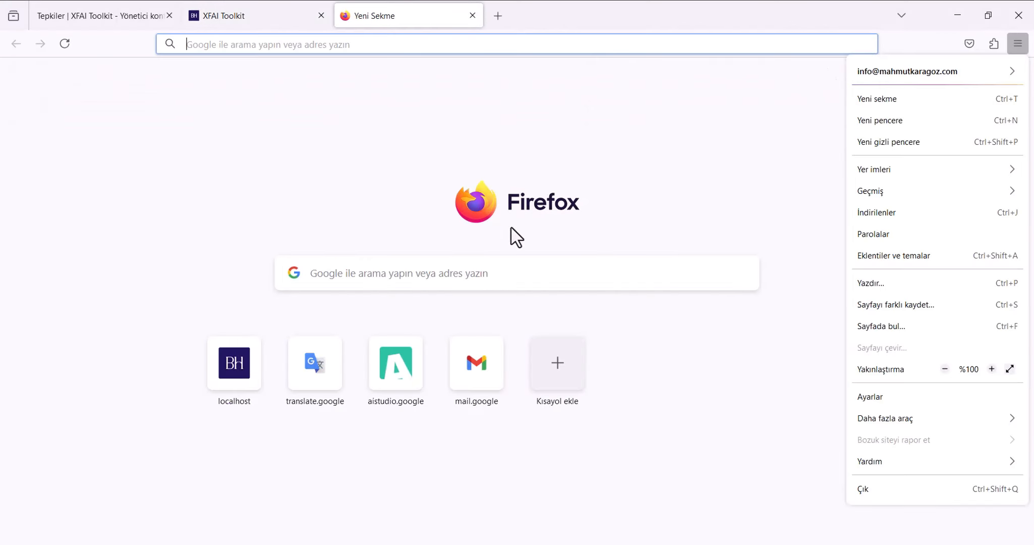
left_click(864, 171)
left_click(877, 191)
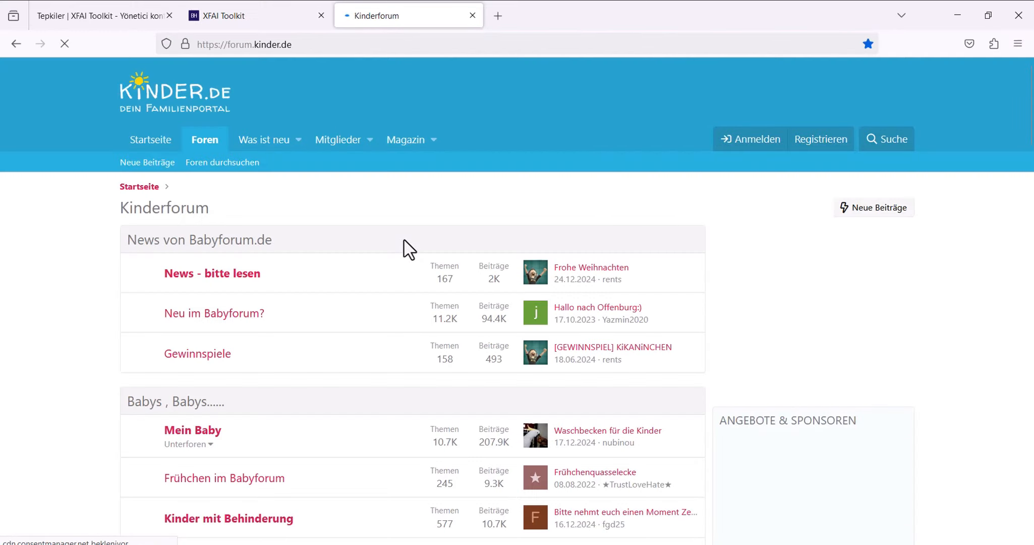
left_click(405, 43)
key("ctrl+c")
left_click(1, 223)
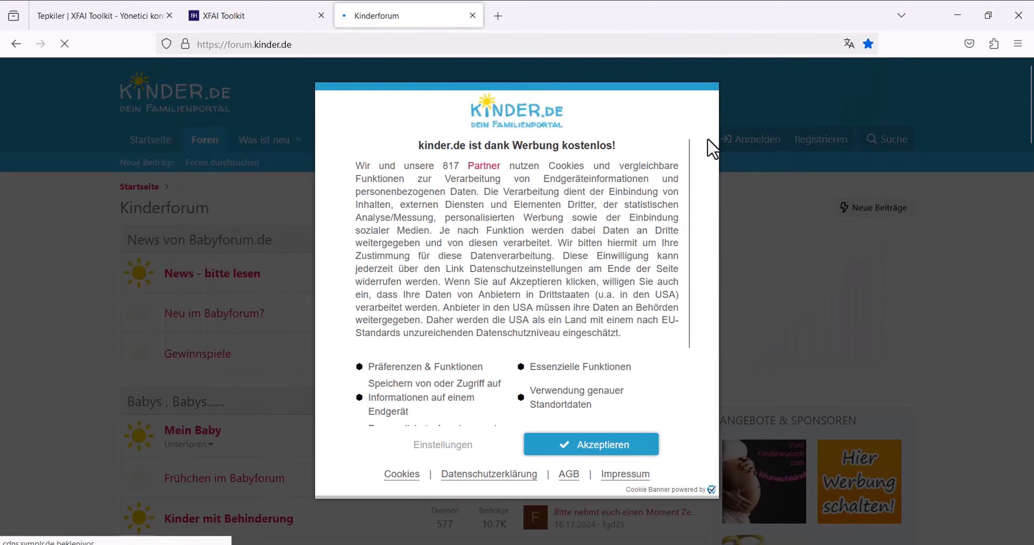
left_click(612, 449)
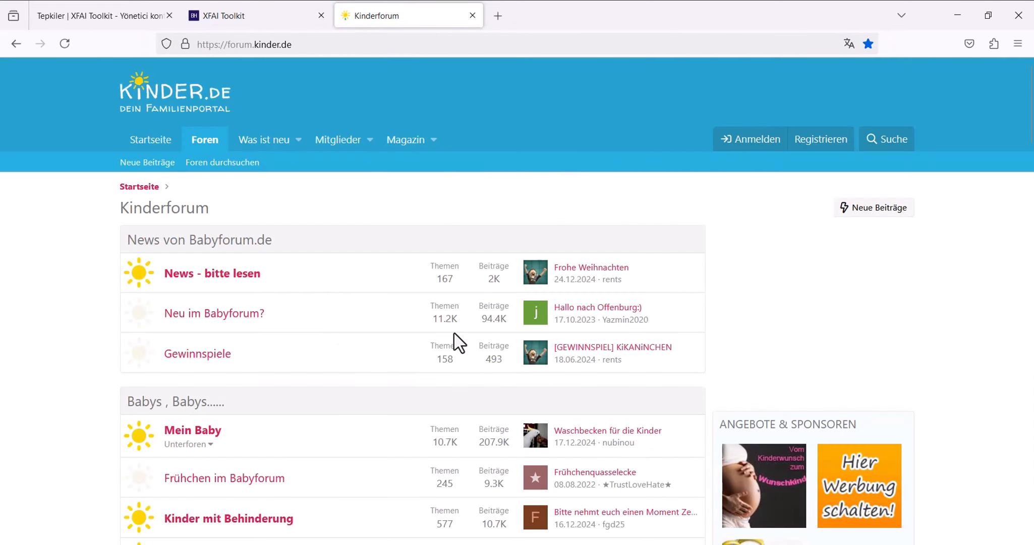
scroll(476, 351, "down", 5)
key("alt+Tab")
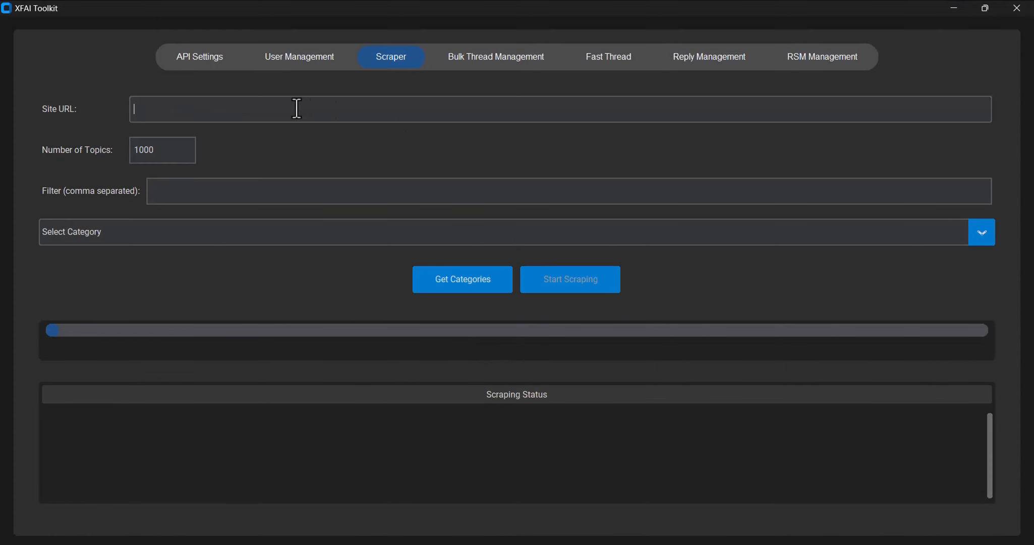
key("ctrl+v")
left_click(435, 280)
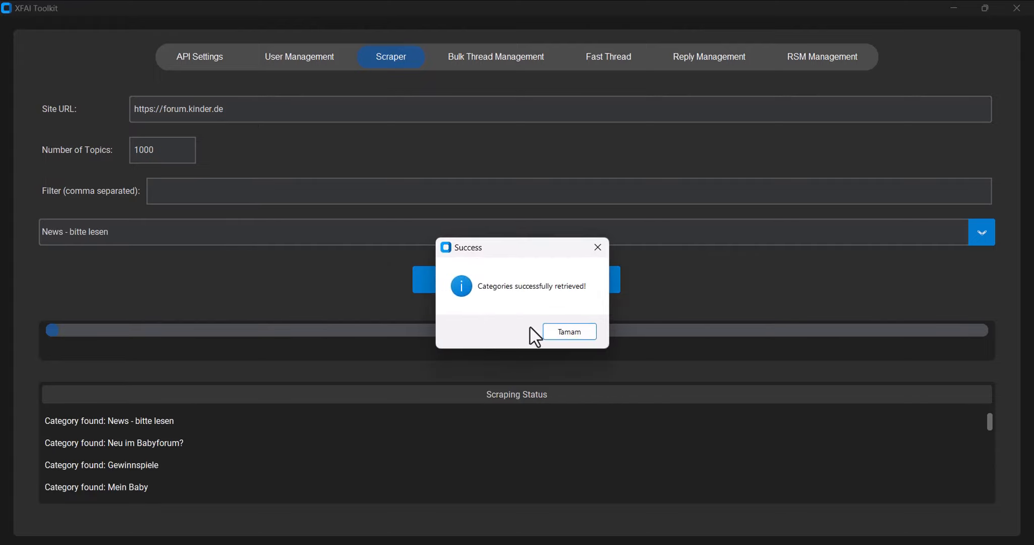
left_click(589, 332)
Compare the categories in the scraping status log with the forum sections listed on forum.kinder.de.
scroll(147, 450, "down", 5)
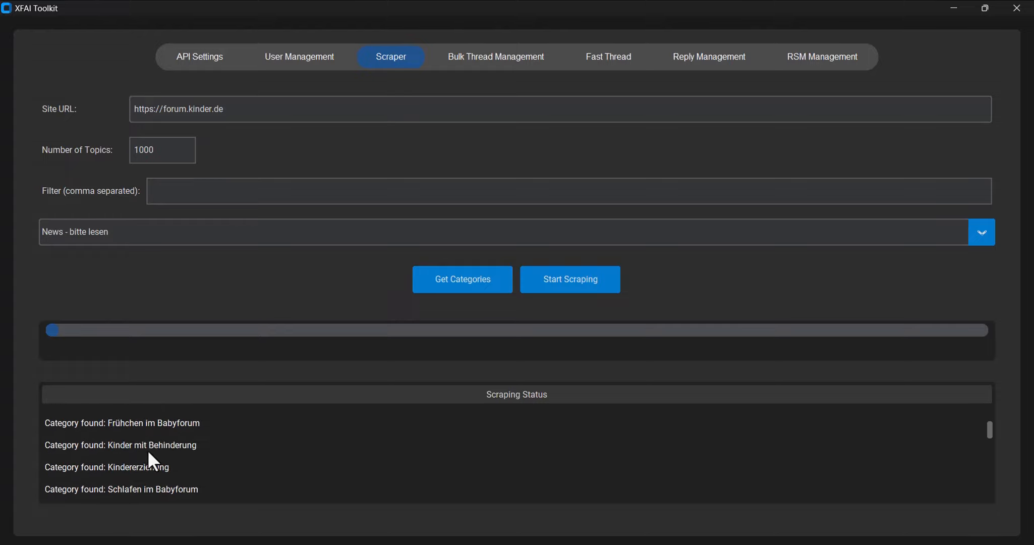
scroll(149, 453, "down", 2)
left_click_drag(991, 442, 991, 503)
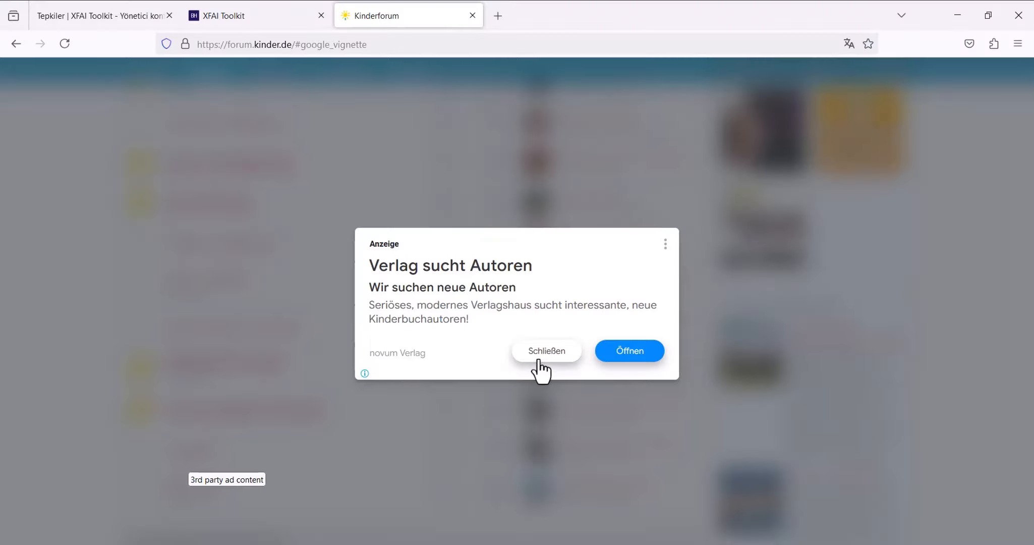
left_click(536, 356)
scroll(196, 363, "up", 3)
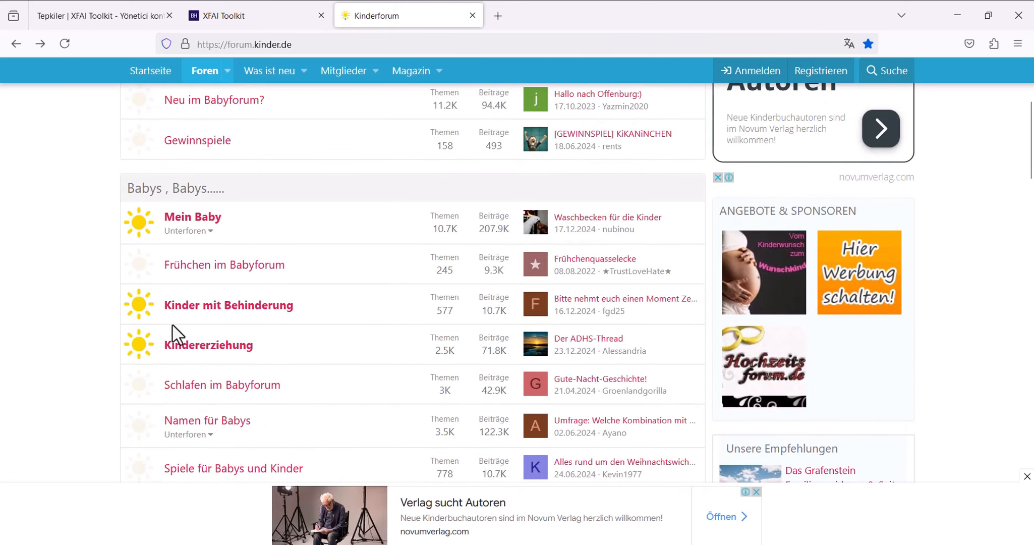
Check the Kinder mit Behinderung section's name on the forum and choose it as the scraper's category in XFAI Toolkit.
left_click_drag(297, 305, 162, 323)
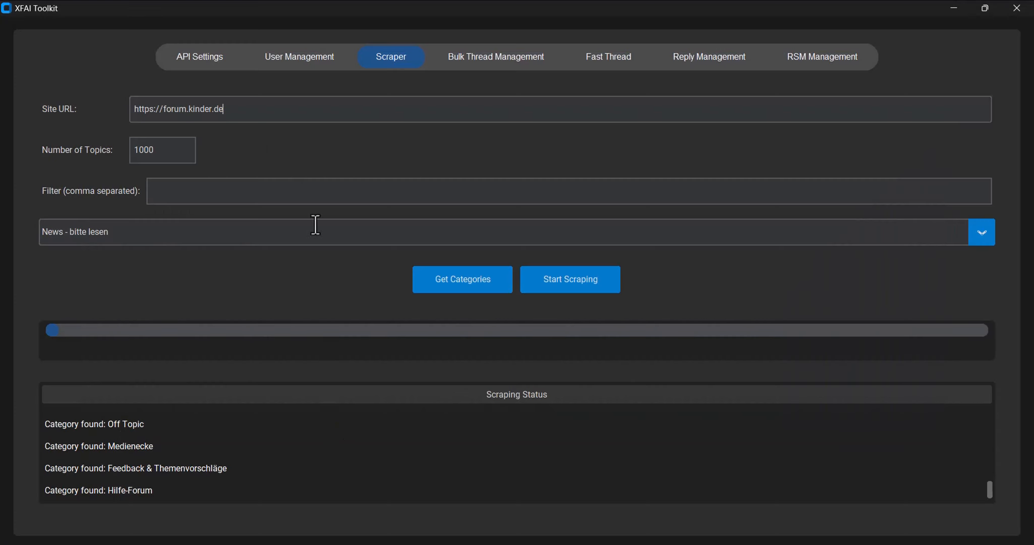
left_click(982, 232)
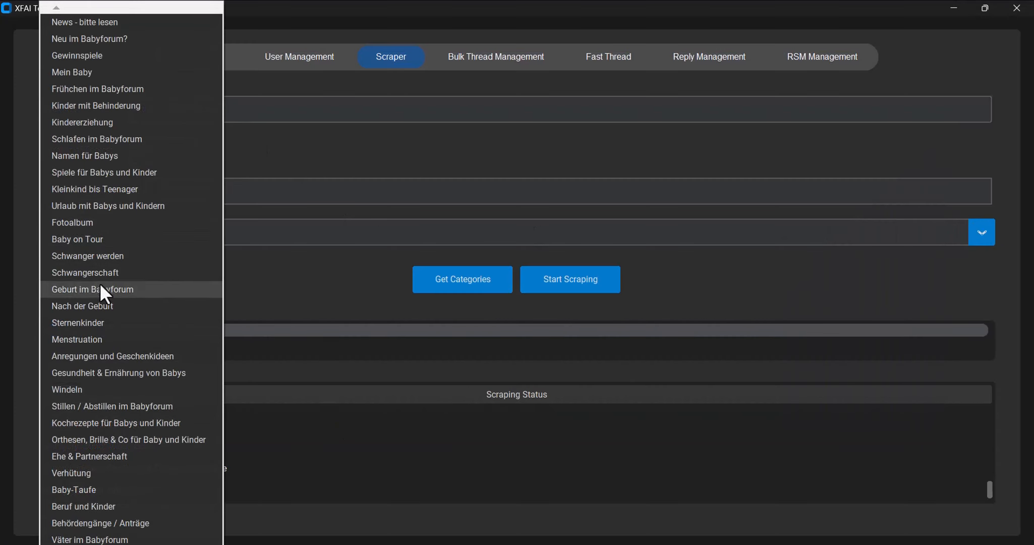
left_click(90, 107)
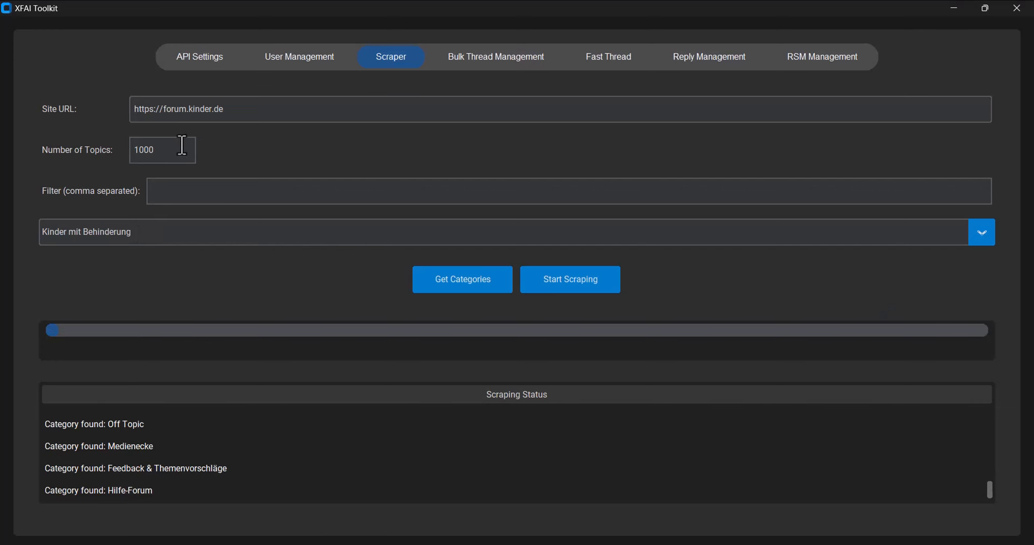
Set the scraper's number of topics to 10000.
left_click_drag(182, 145, 133, 150)
left_click_drag(238, 109, 132, 110)
left_click(151, 191)
left_click_drag(180, 147, 100, 146)
Open the Kinder mit Behinderung section on forum.kinder.de in Firefox and examine its thread list and page count.
key("alt+Tab")
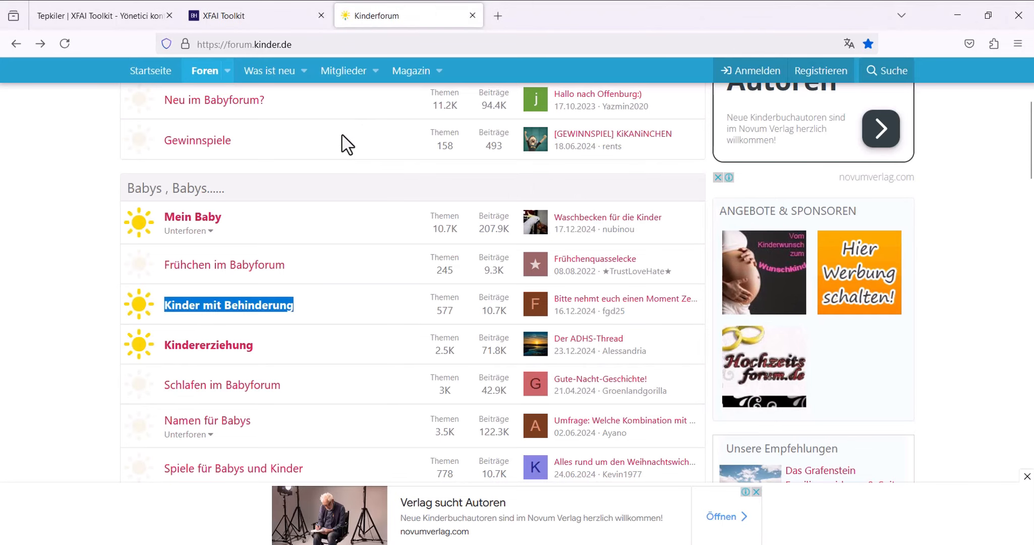
left_click(277, 303)
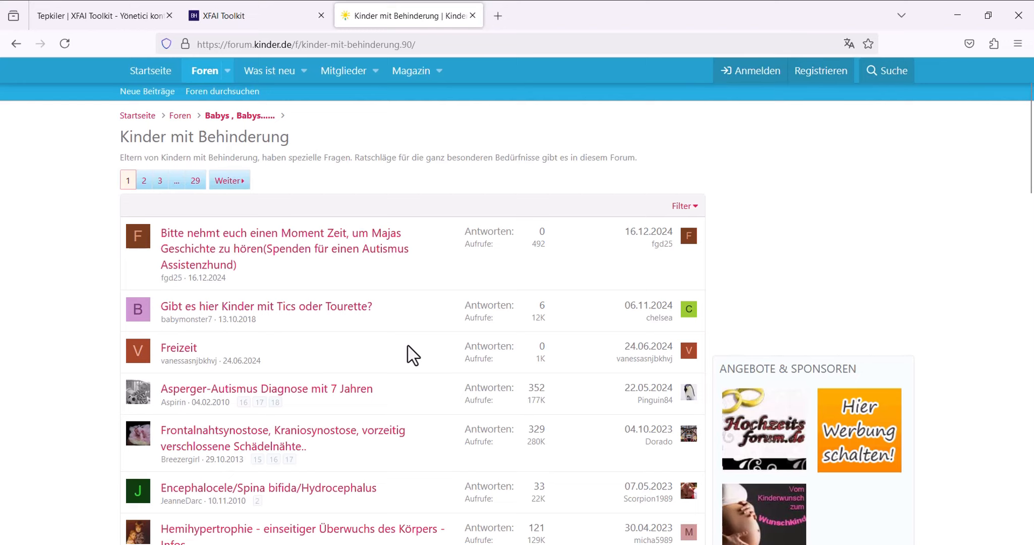
key("alt+Tab")
key("alt+Tab")
key("alt+Tab")
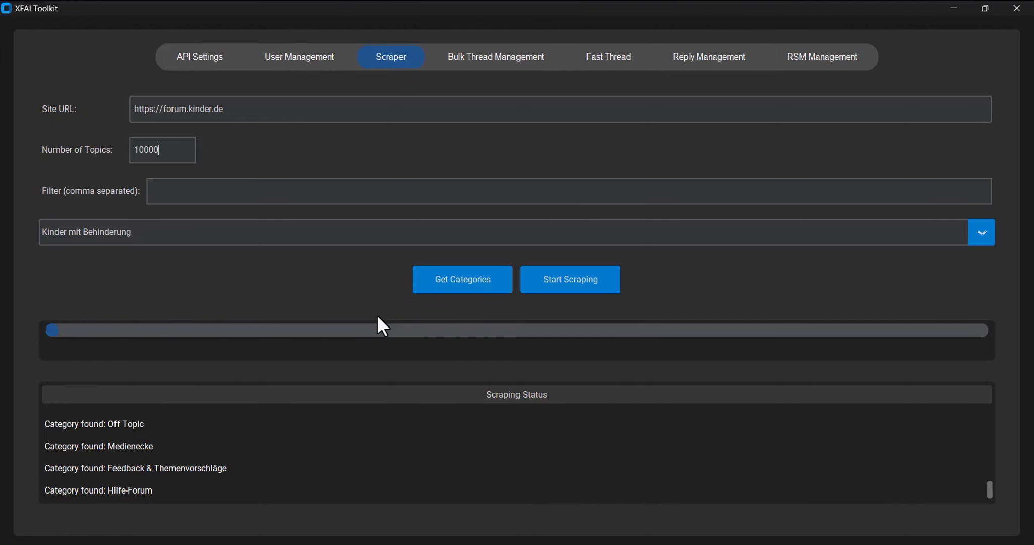
key("alt+Tab")
scroll(267, 328, "down", 7)
scroll(263, 348, "down", 8)
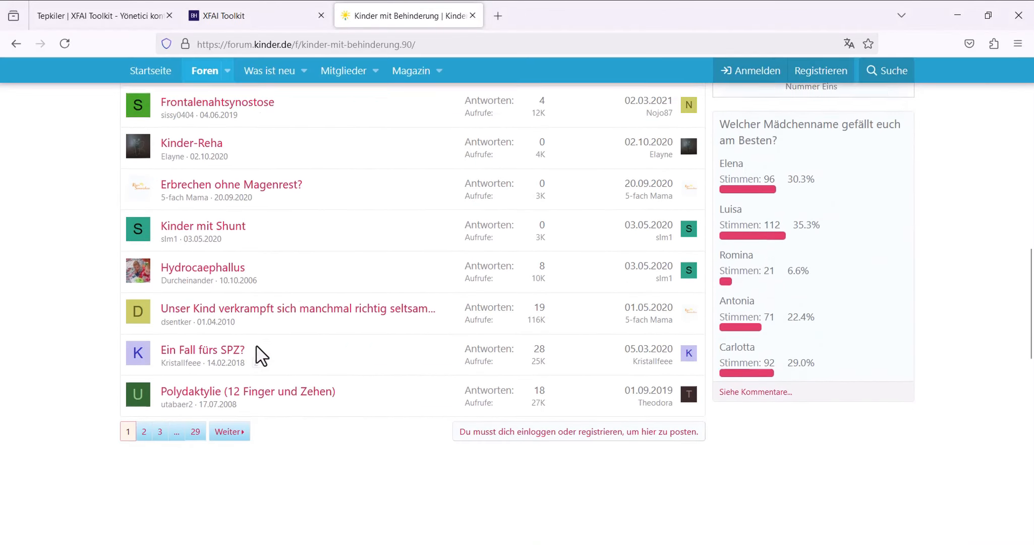
scroll(314, 365, "up", 7)
scroll(303, 328, "up", 10)
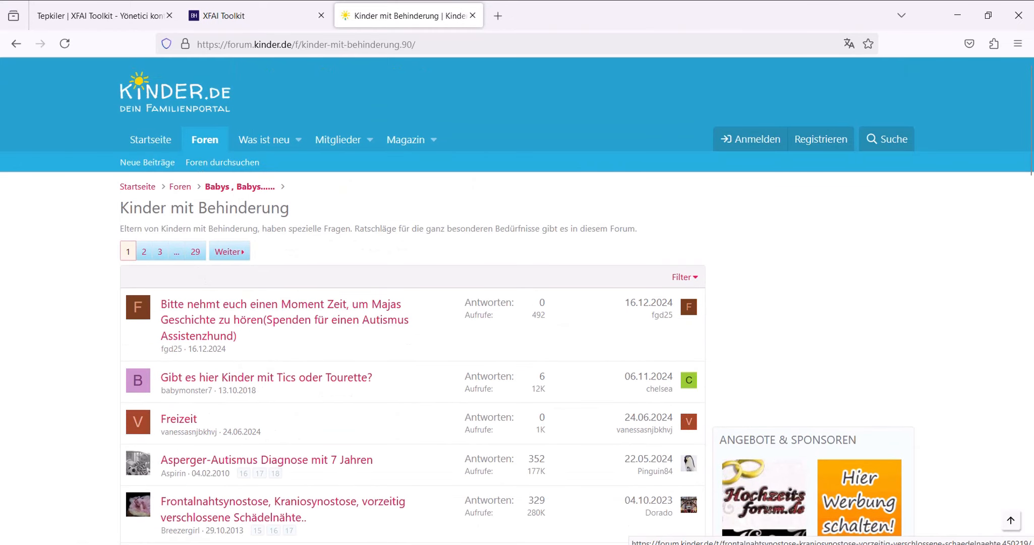
Calculate 20 × 29 in the Windows calculator to estimate the section's total topics, and close the calculator.
key("super")
type("calc")
key("Return")
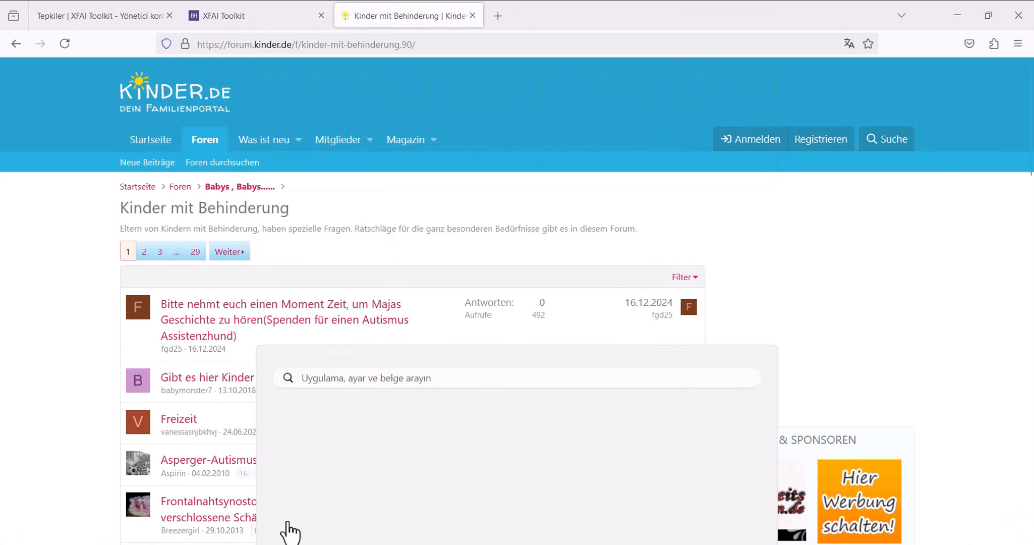
type("20")
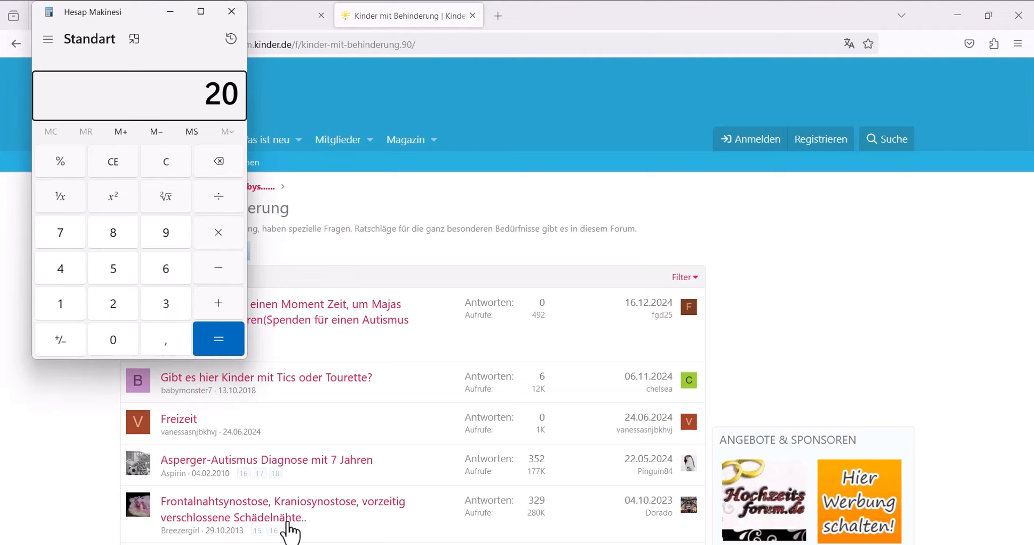
type(" × 29")
key("Return")
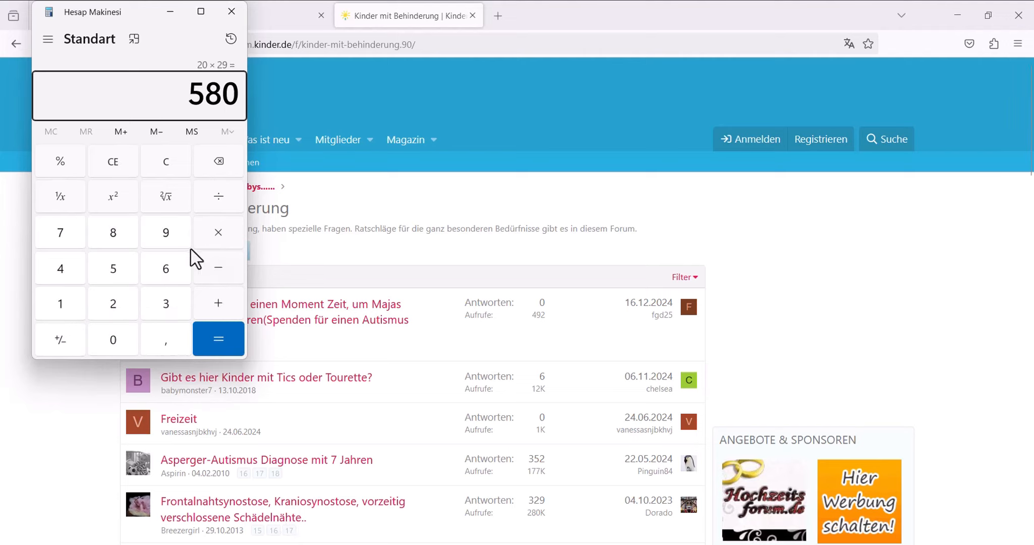
left_click(231, 11)
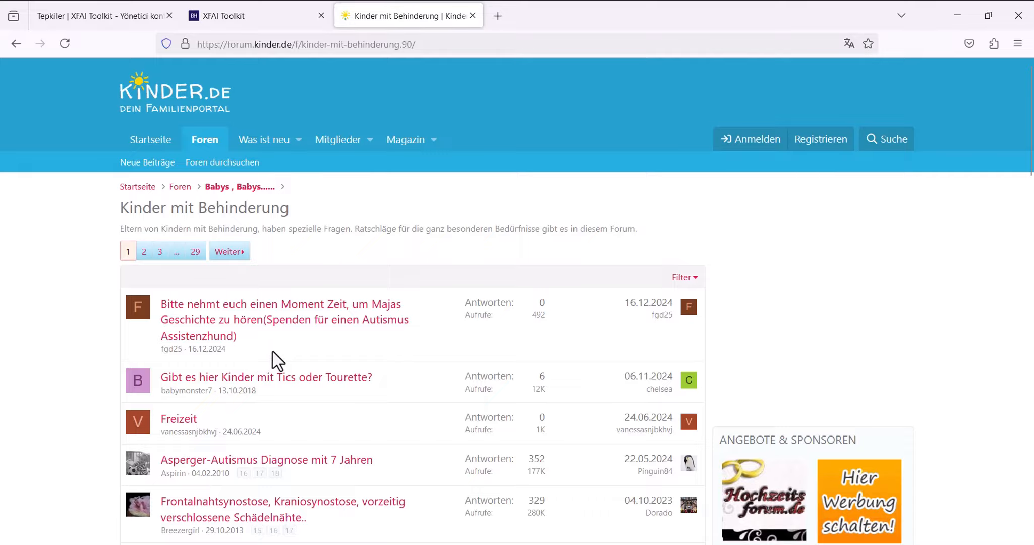
Switch to XFAI Toolkit and set the scraper's number of topics to 10.
key("alt+Tab")
left_click_drag(166, 155, 117, 149)
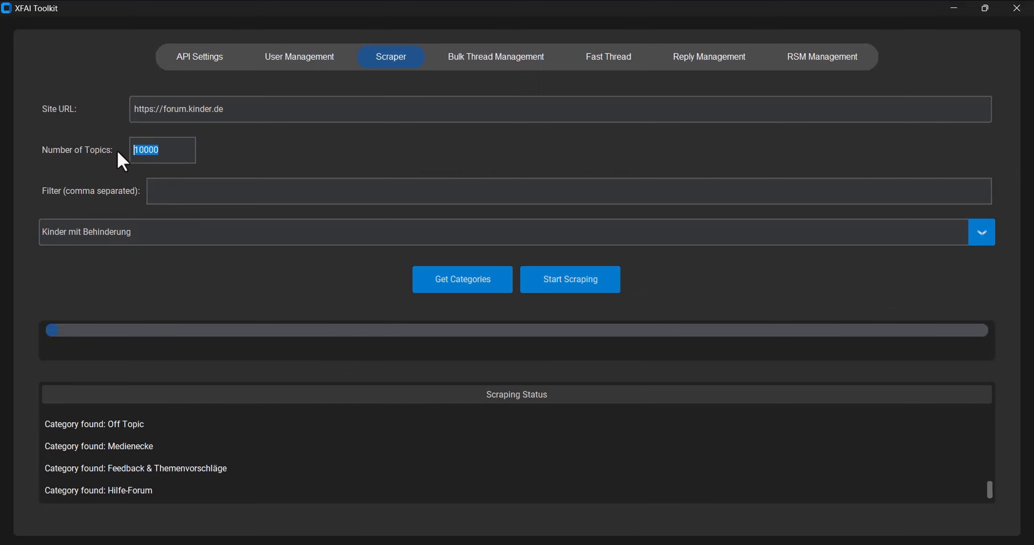
type("5")
key("alt+Tab")
key("alt+Tab")
key("alt+Tab")
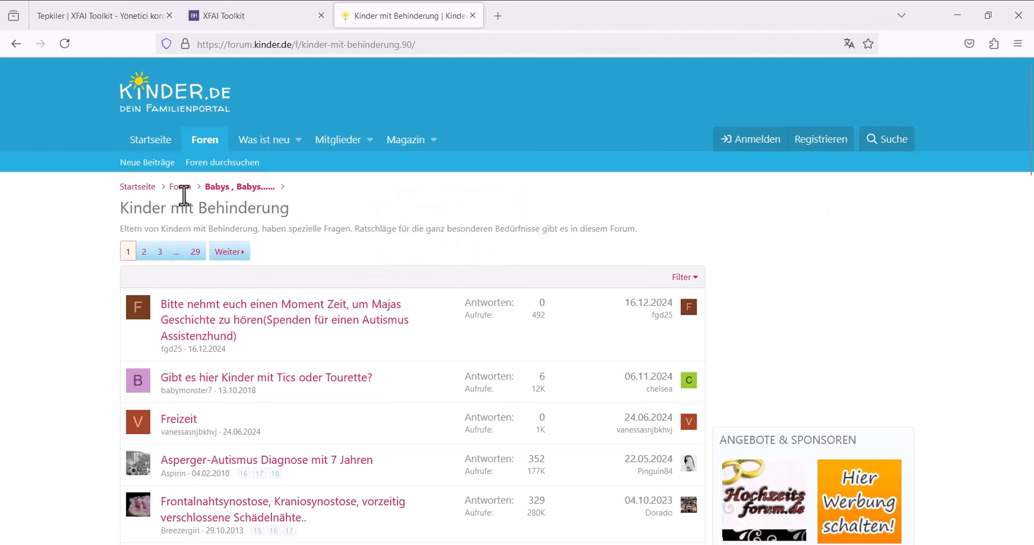
Set the scraper's filter to "kinder, kinder.de", copying the domain from the forum's address in Firefox.
double_click(267, 44)
key("alt+Tab")
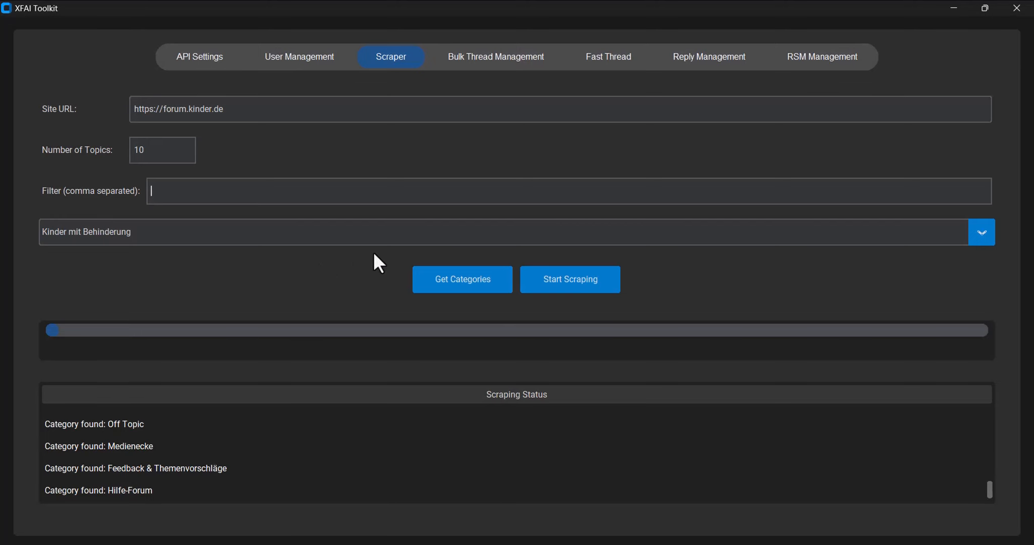
key("alt+Tab")
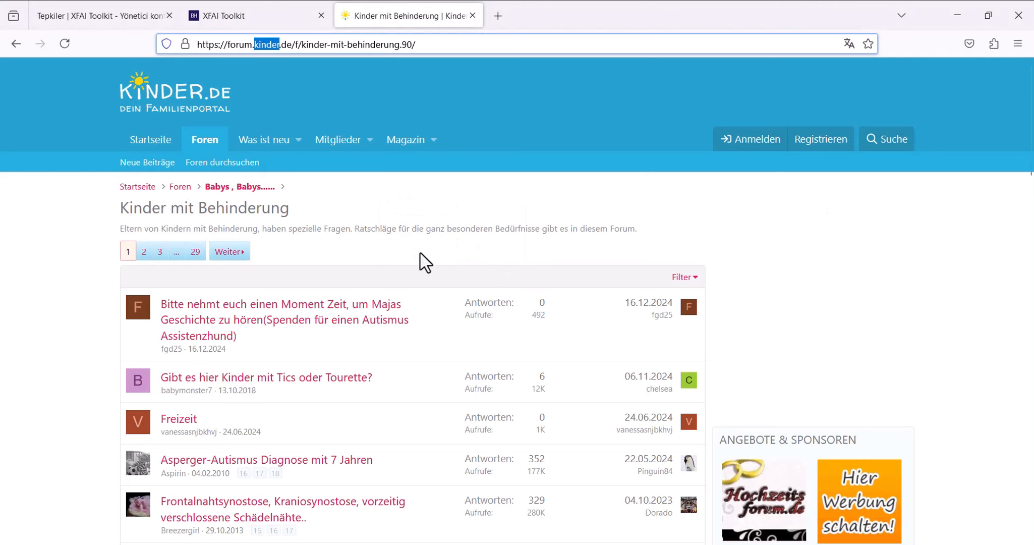
left_click(278, 45)
left_click_drag(254, 44, 292, 45)
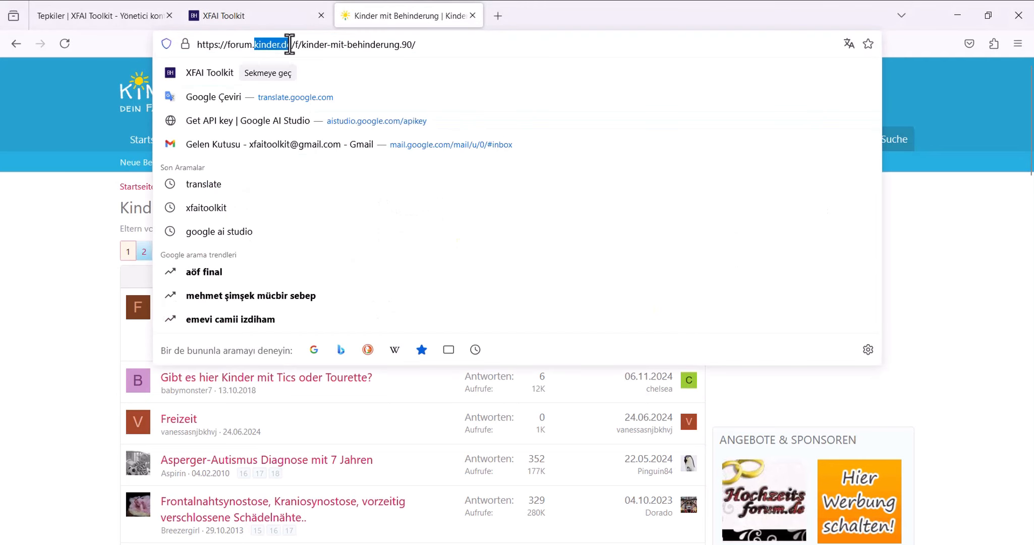
key("ctrl+c")
key("alt+Tab")
key("ctrl+v")
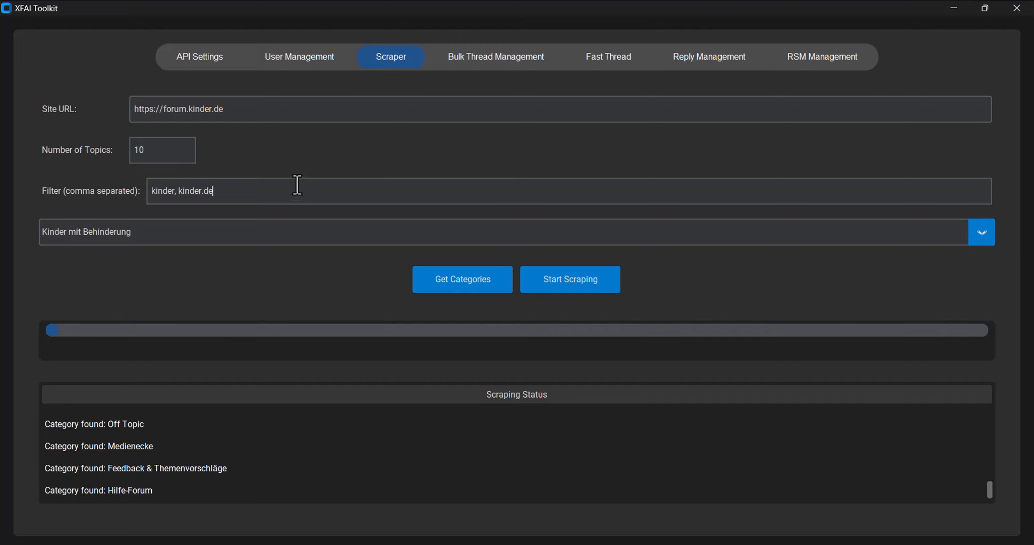
left_click_drag(224, 194, 152, 190)
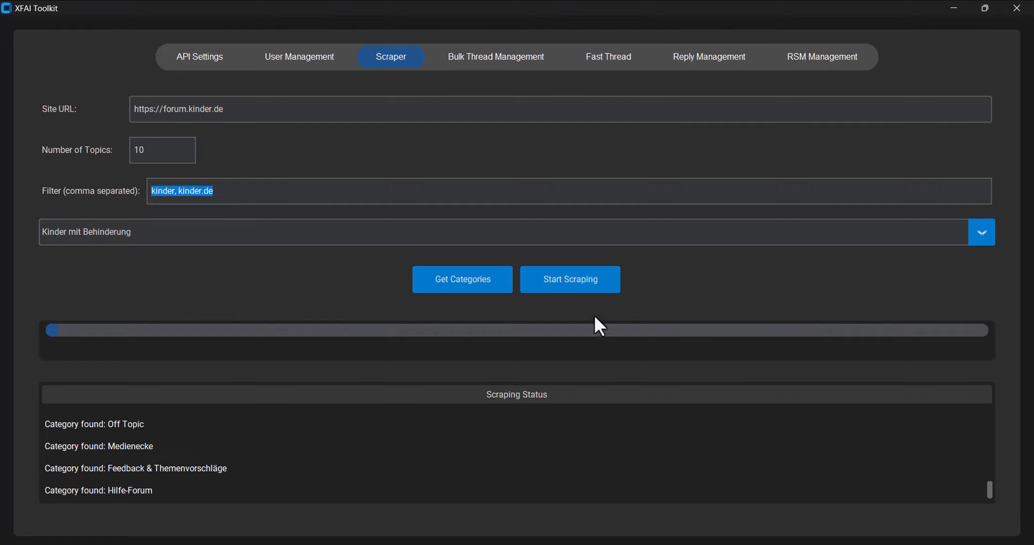
Start scraping the chosen category and view page 2 of the Kinder mit Behinderung section in Firefox while it runs.
left_click(583, 285)
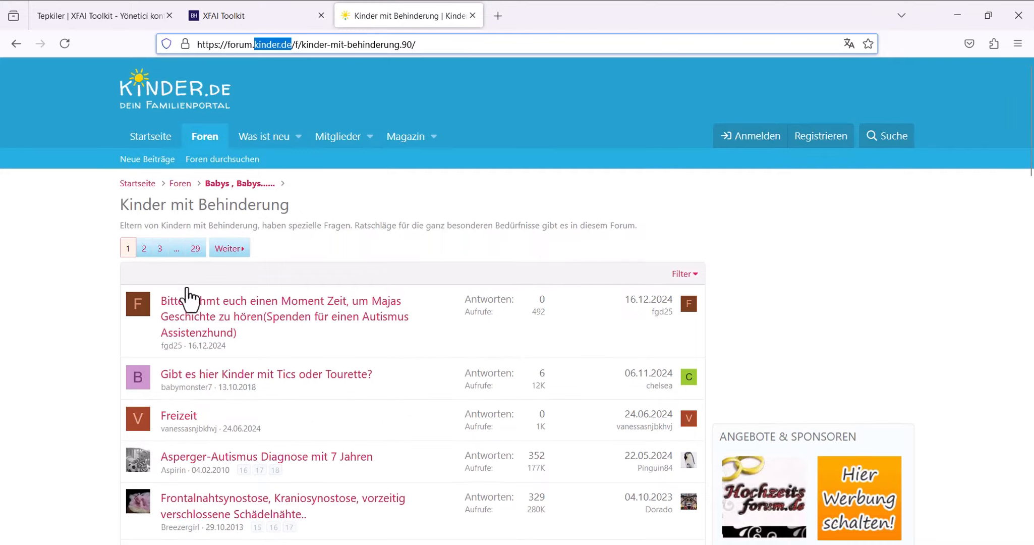
scroll(197, 328, "down", 15)
scroll(201, 348, "down", 3)
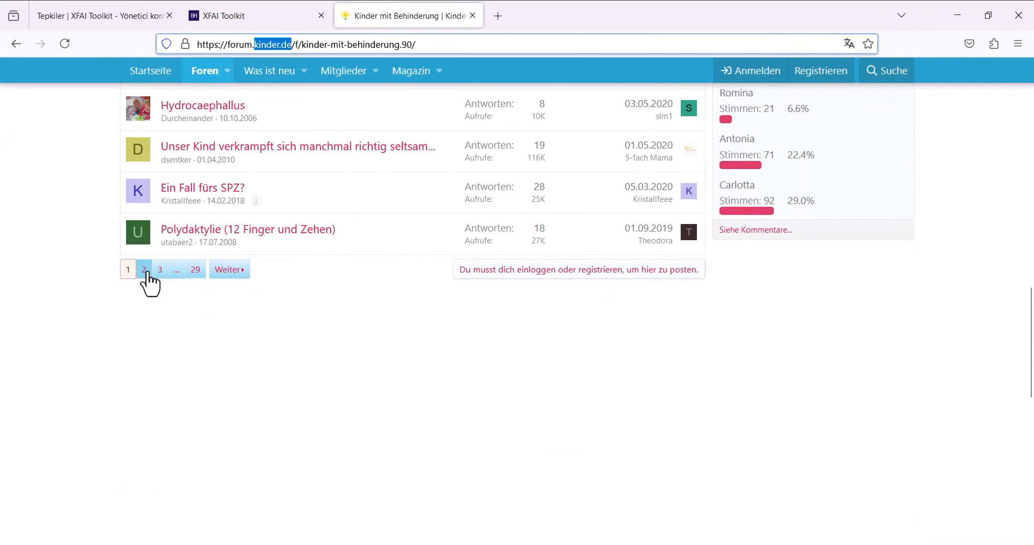
left_click(148, 271)
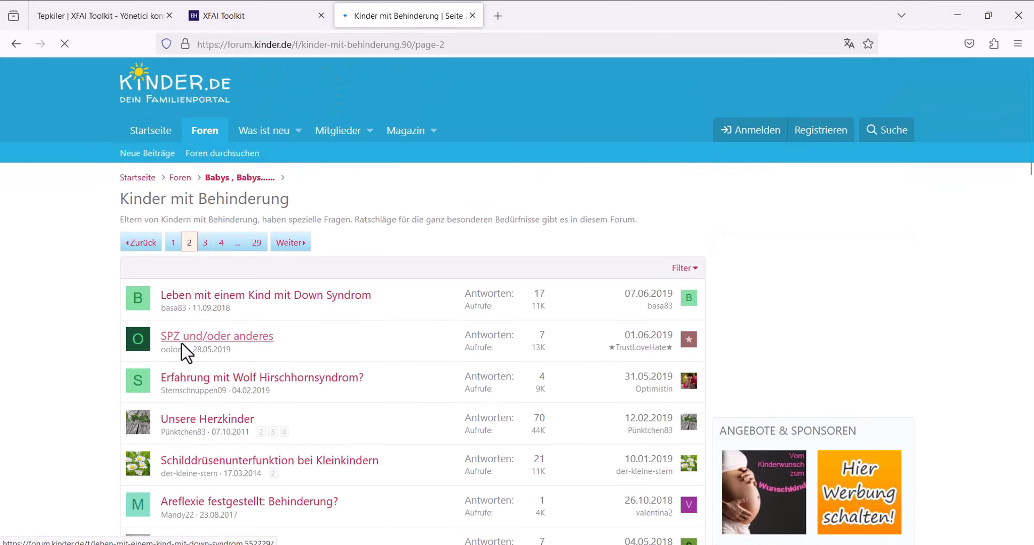
scroll(224, 277, "down", 5)
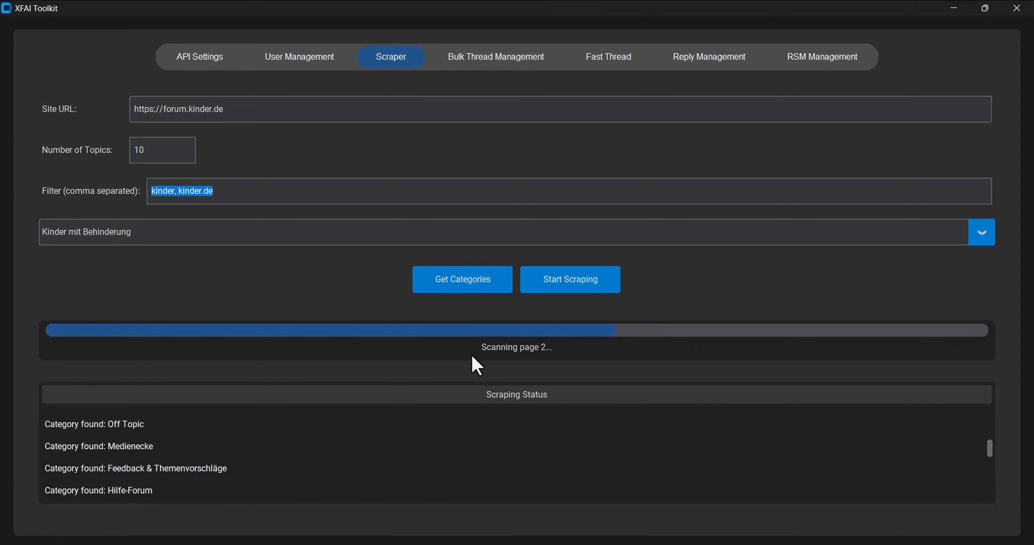
key("alt+Tab")
key("alt+Tab")
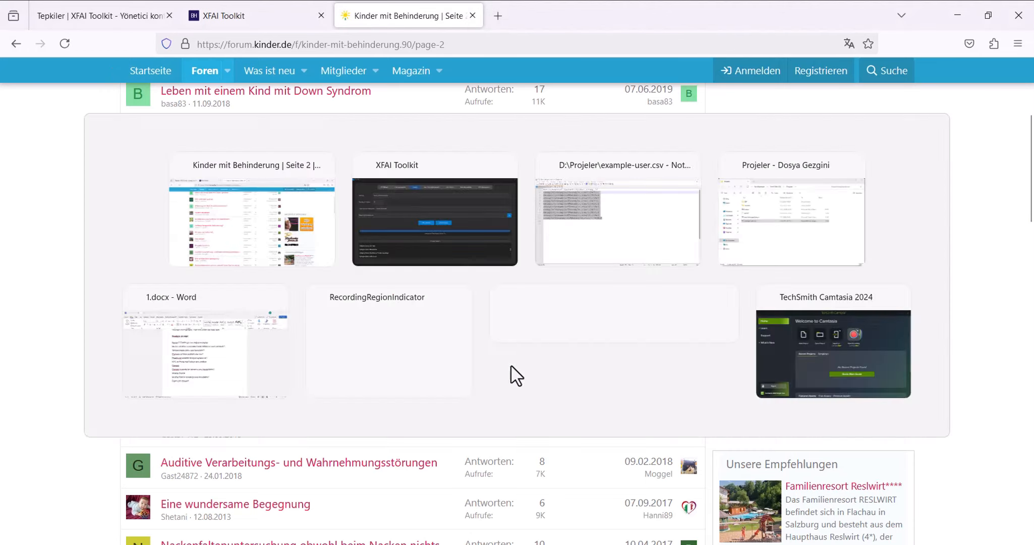
left_click(551, 337)
key("alt+Tab")
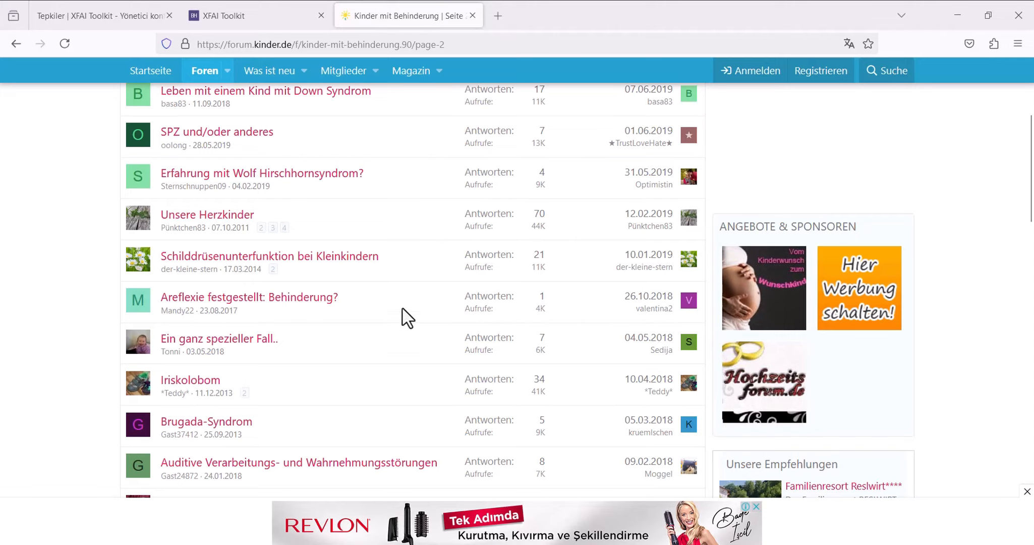
key("alt+Tab")
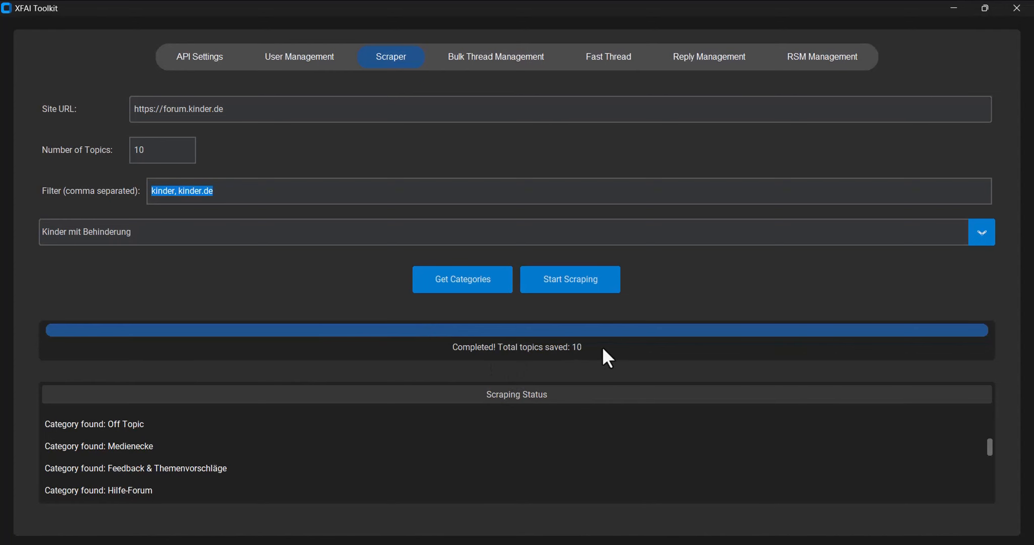
Move the scraped Kinder_mit_Behinderung_1.csv file from the desktop into the Projeler folder.
key("super+d")
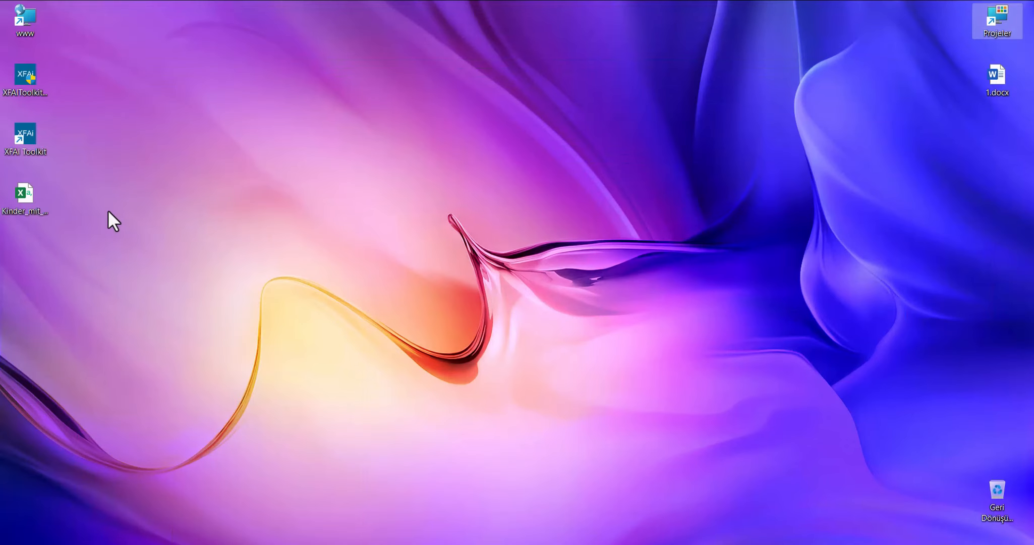
left_click_drag(36, 203, 401, 216)
double_click(984, 29)
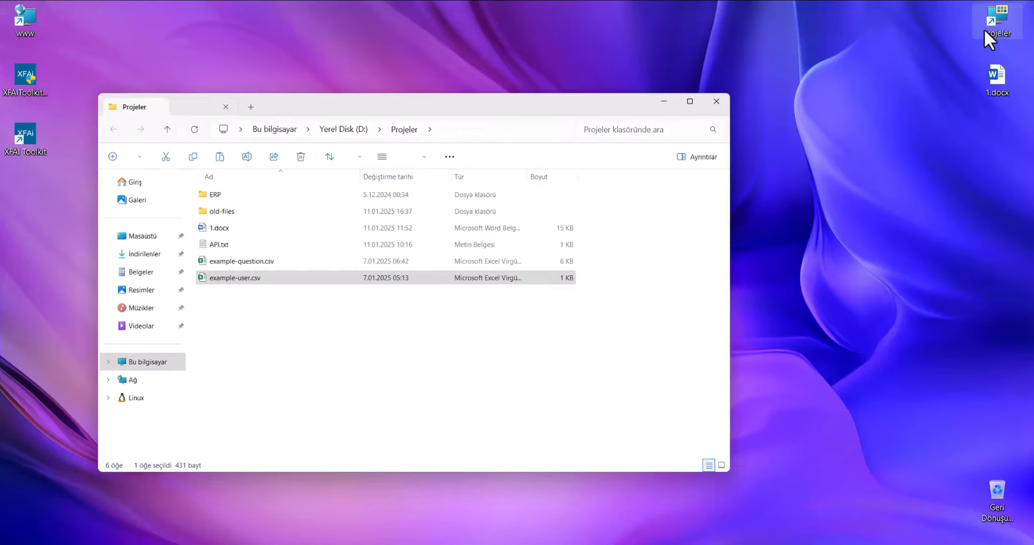
key("ctrl+v")
Open Kinder_mit_Behinderung_1.csv in Notepad++, examine its Title and Content columns, and return to XFAI Toolkit.
right_click(198, 250)
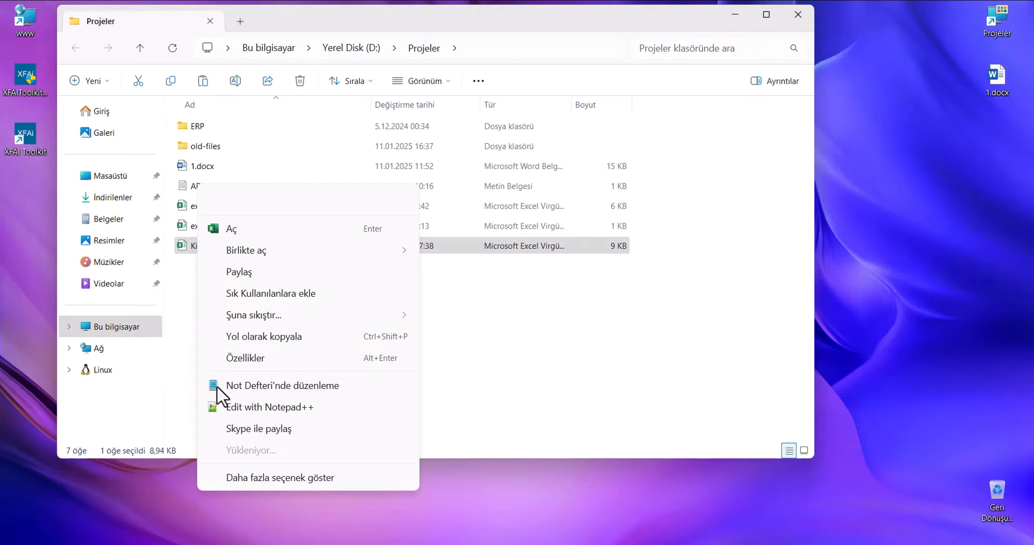
left_click(219, 408)
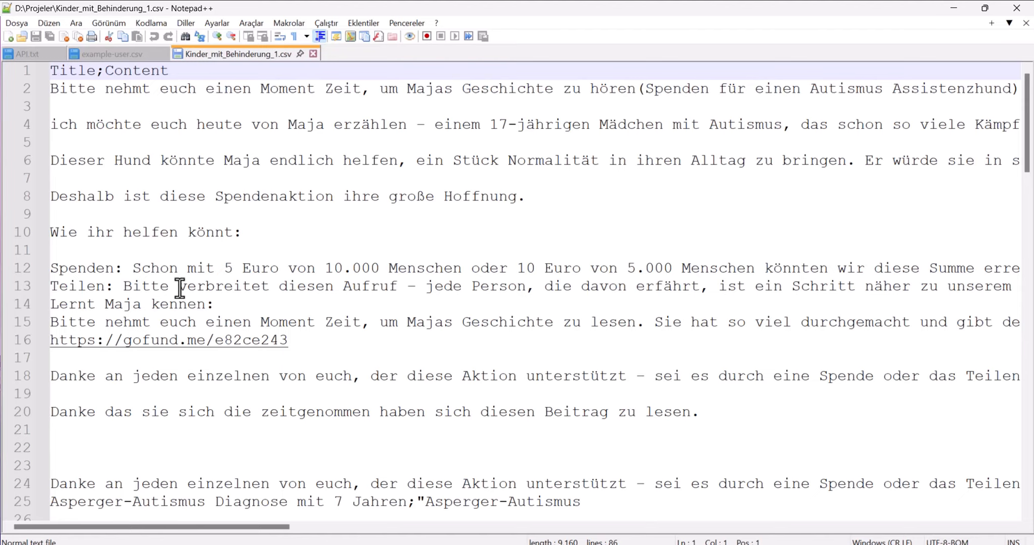
double_click(76, 72)
double_click(151, 70)
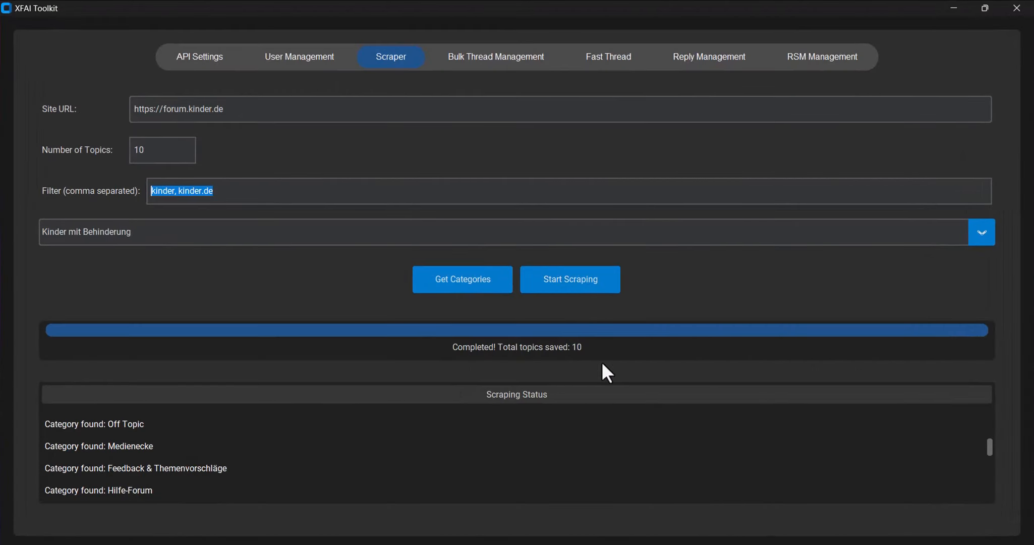
key("alt+Tab")
key("alt+Tab")
key("alt+Tab")
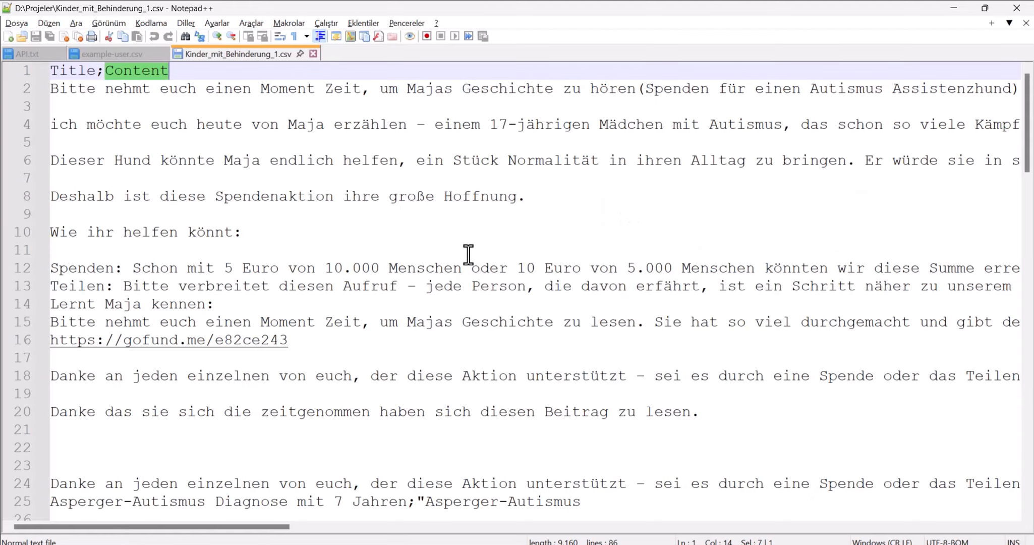
key("alt+Tab")
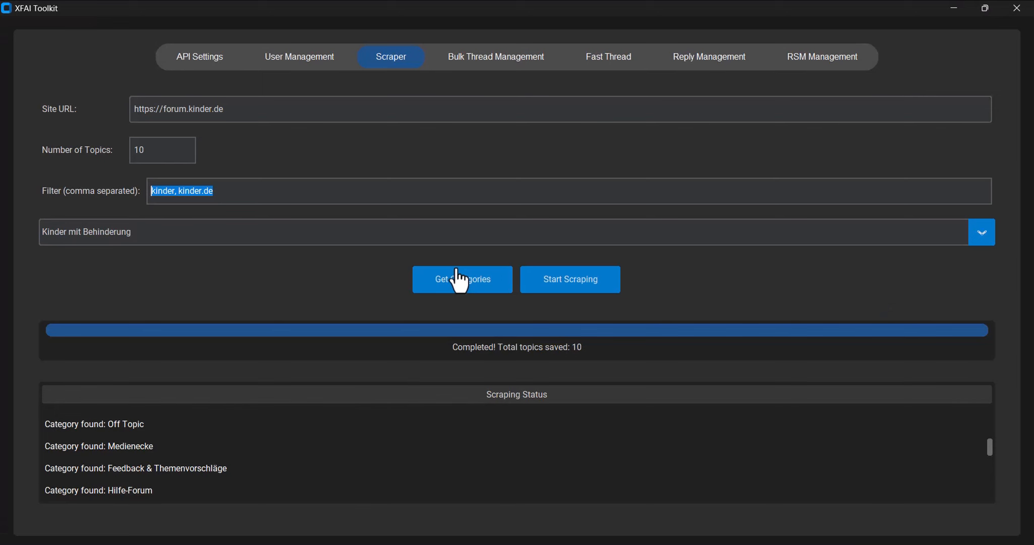
Set up bulk thread creation with user ID range 10-100, the Kinder_mit_Behinderung_1.csv file and the forum categories loaded.
left_click(494, 56)
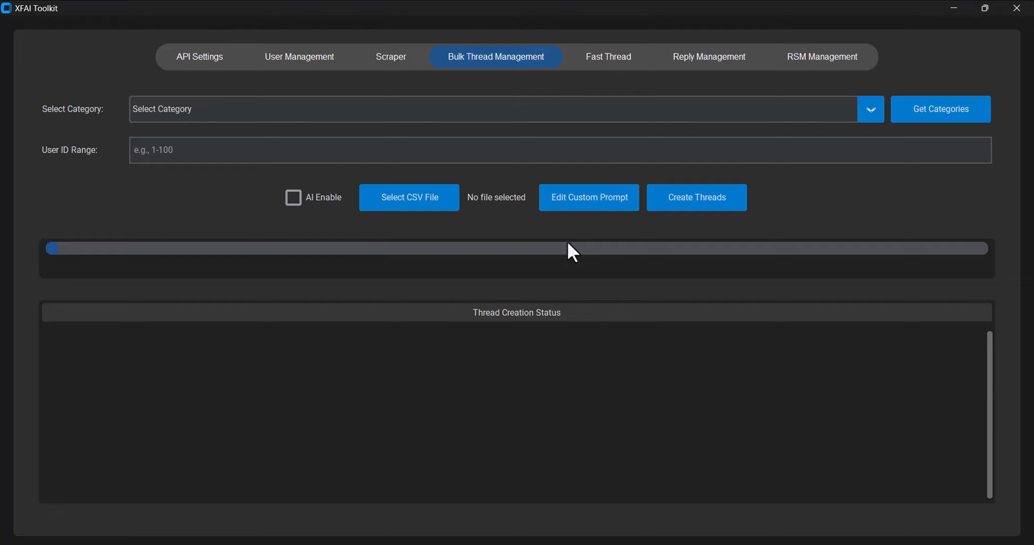
left_click(261, 145)
type("10-100")
left_click(435, 217)
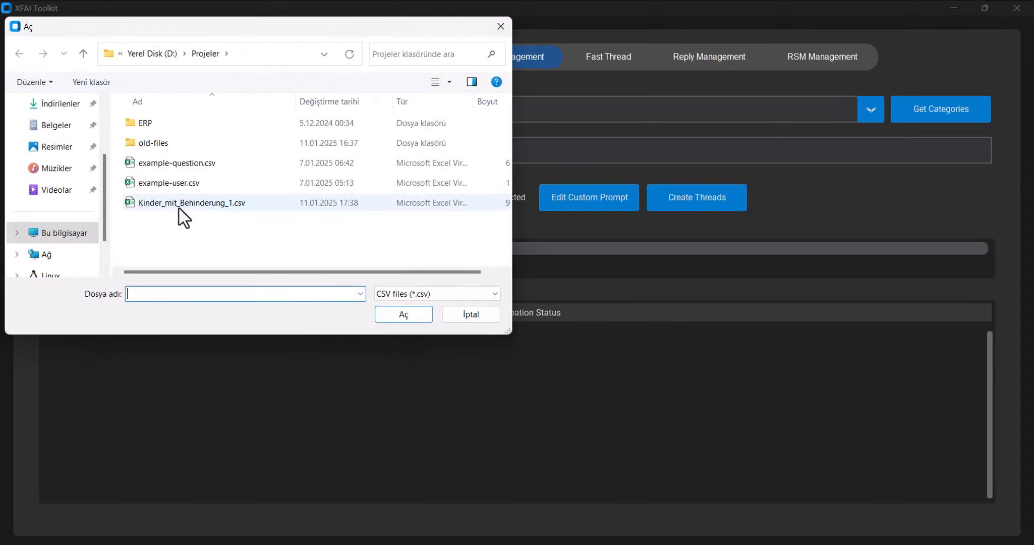
double_click(180, 203)
left_click(944, 120)
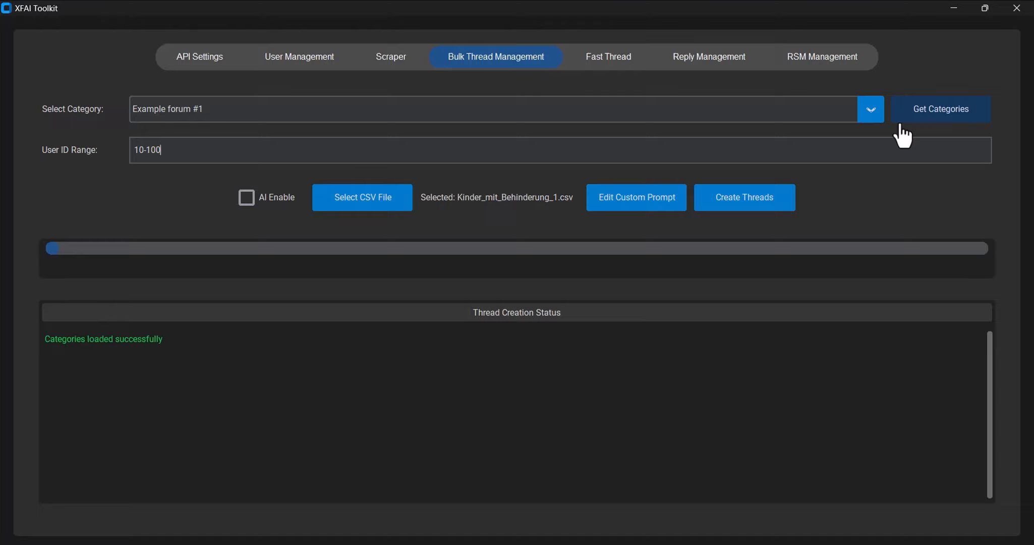
left_click(860, 118)
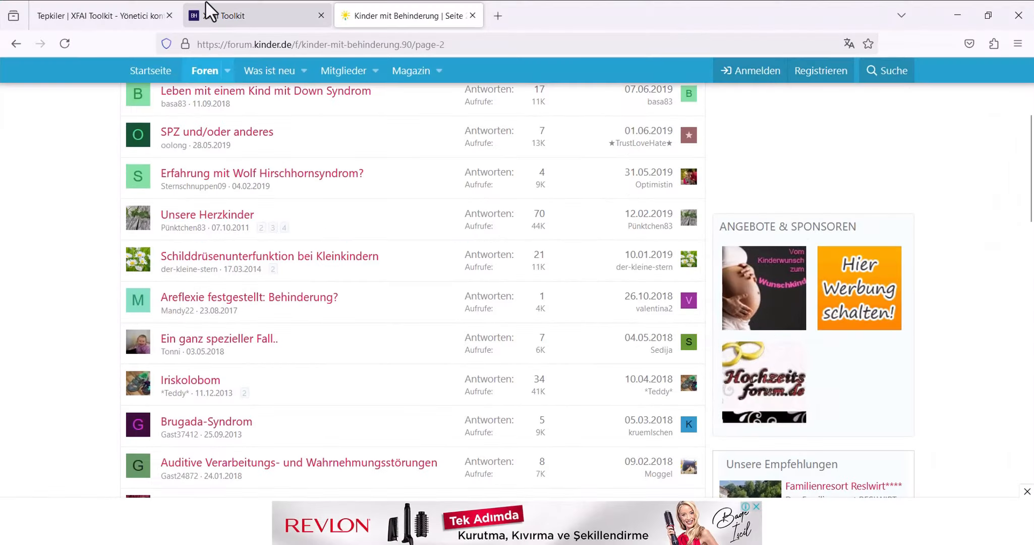
Delete all existing threads through the batch thread update in Firefox's forum admin panel, and reload the forum home page.
left_click(204, 12)
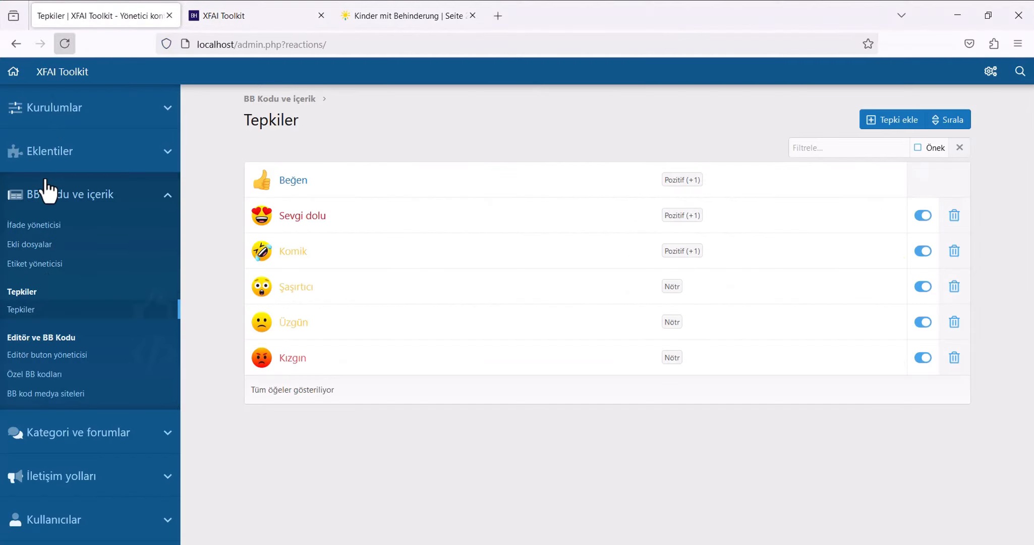
left_click(47, 443)
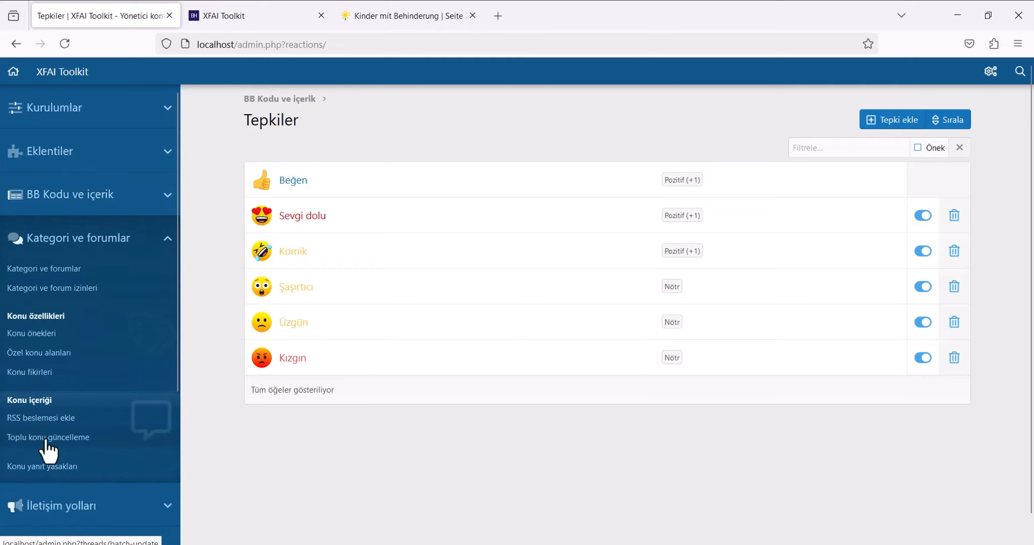
left_click(47, 443)
scroll(460, 429, "down", 10)
left_click(529, 494)
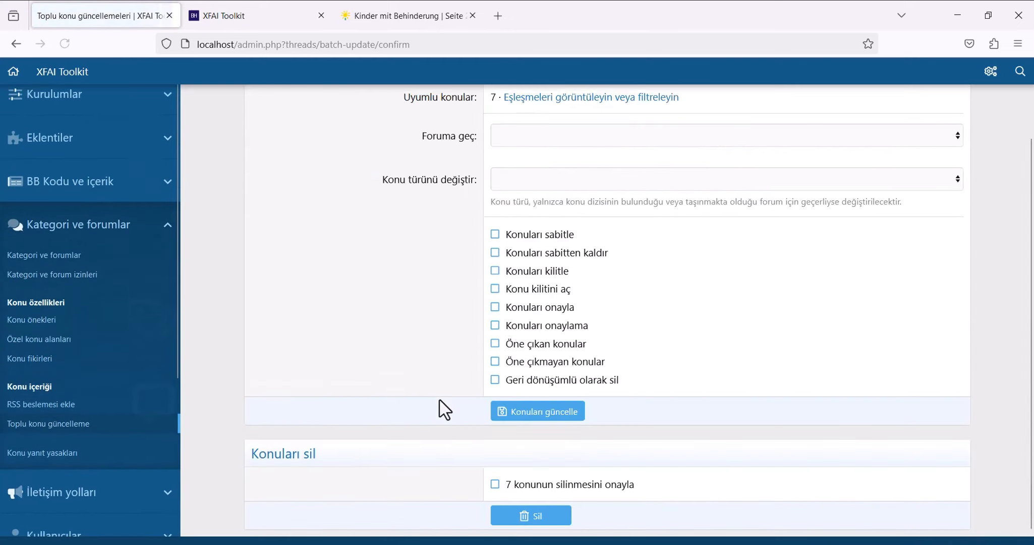
scroll(505, 444, "down", 1)
left_click(555, 469)
left_click(555, 500)
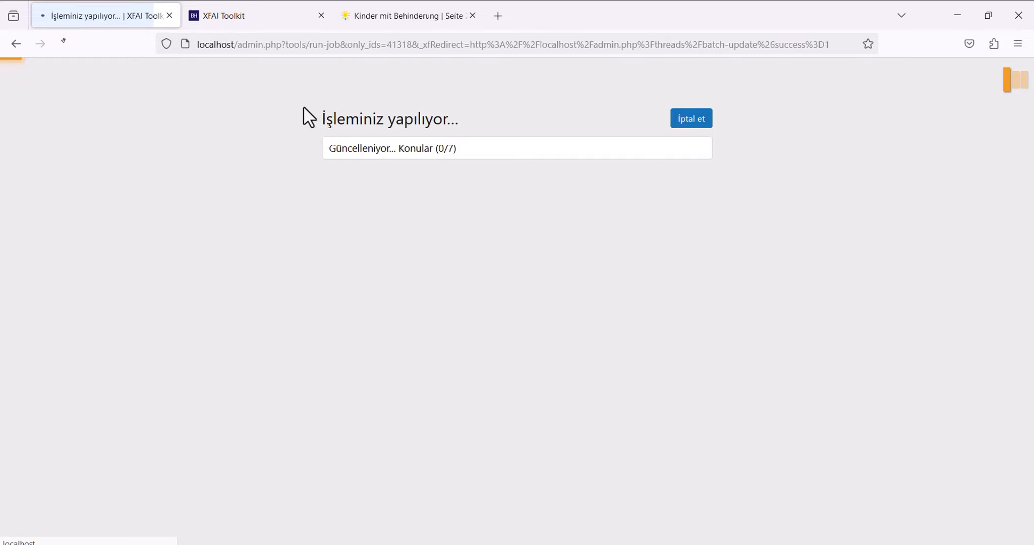
left_click(263, 13)
left_click(168, 121)
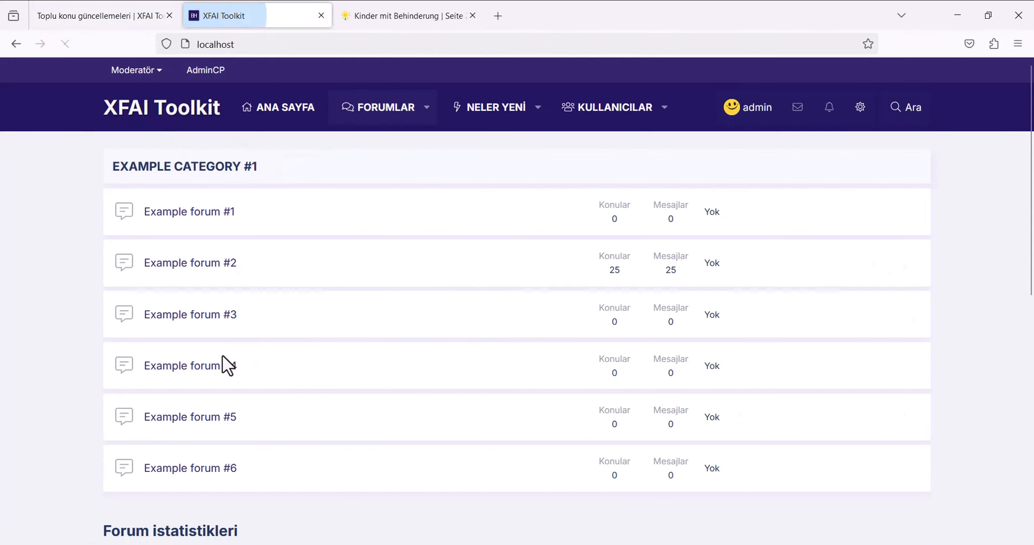
Return to XFAI Toolkit, reload the categories and create the threads from Kinder_mit_Behinderung_1.csv in Example forum #1 without AI.
key("alt+Tab")
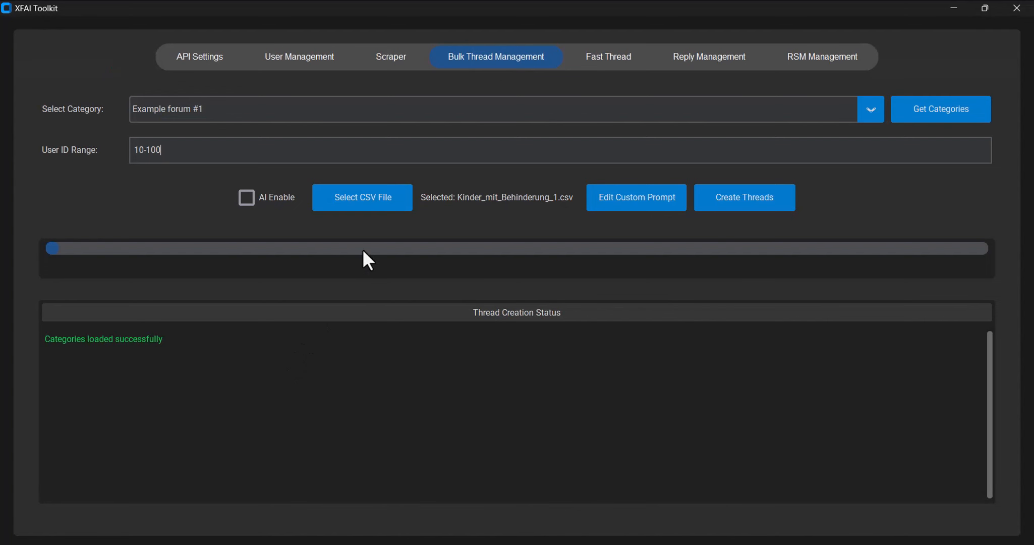
left_click(961, 98)
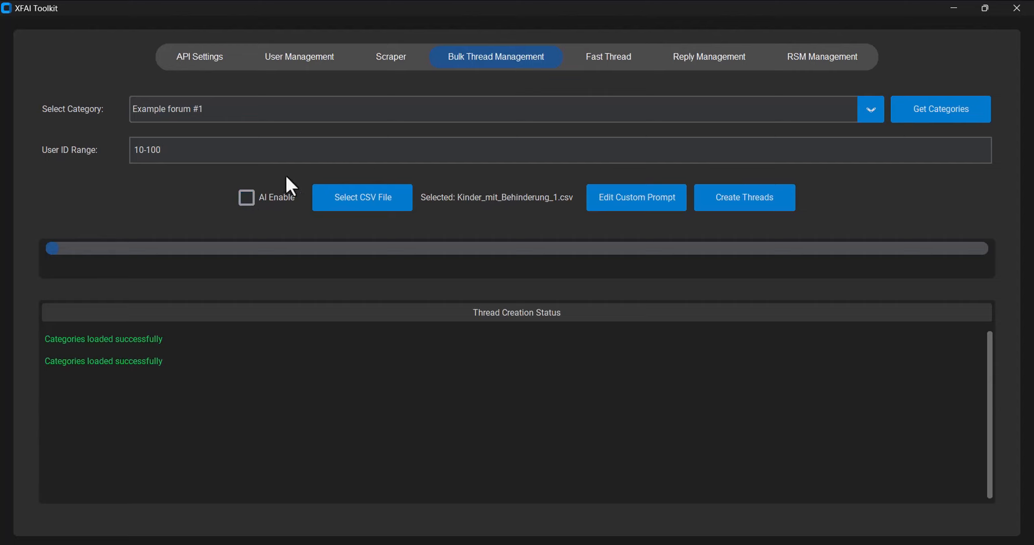
left_click(769, 208)
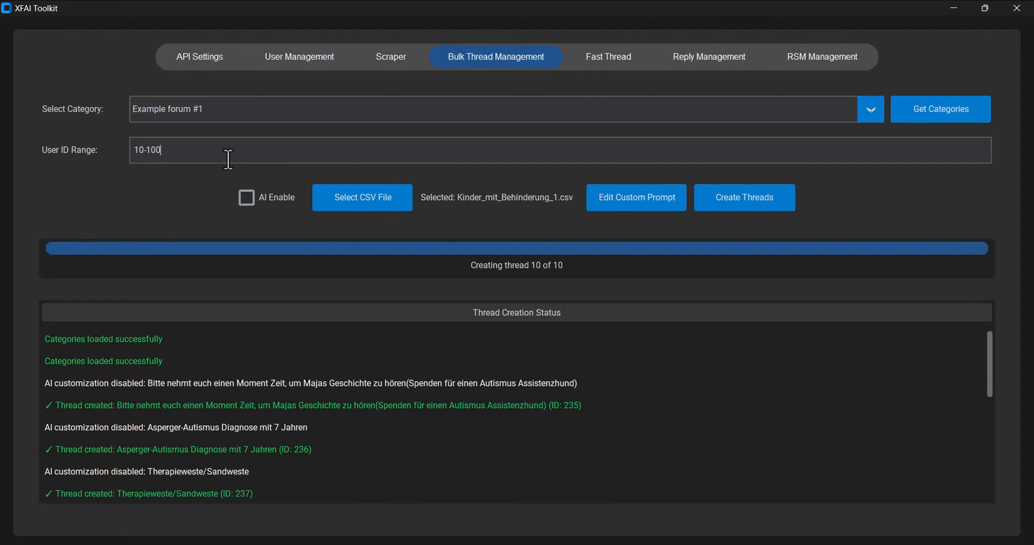
left_click(554, 338)
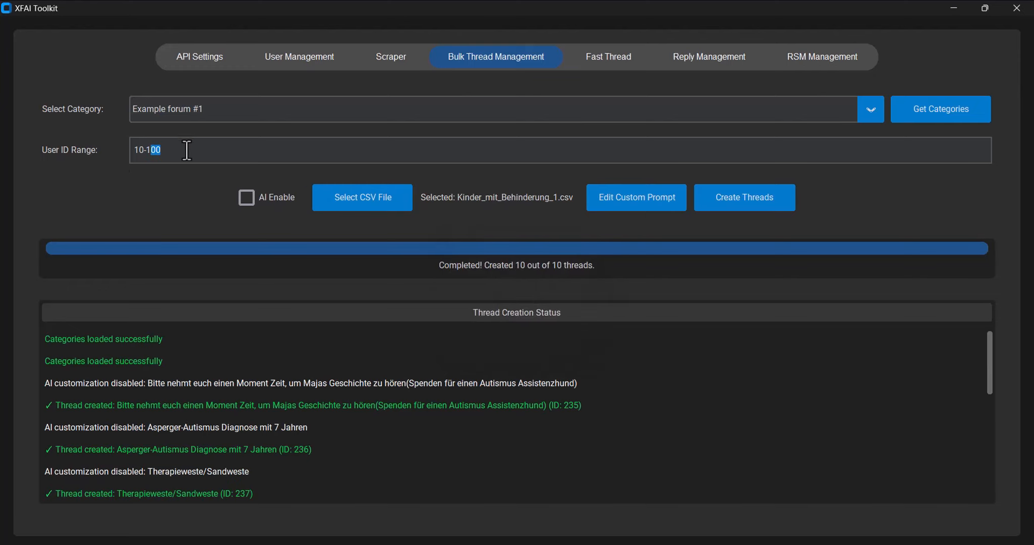
Reload the forum home page in Firefox and check the newly created threads and their authors.
left_click_drag(186, 150, 107, 159)
key("alt+Tab")
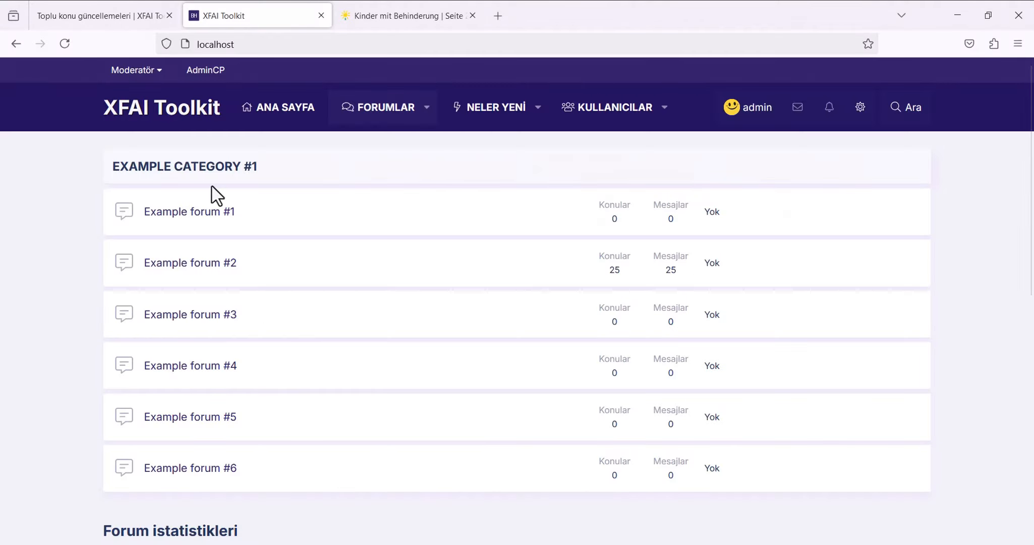
left_click(150, 119)
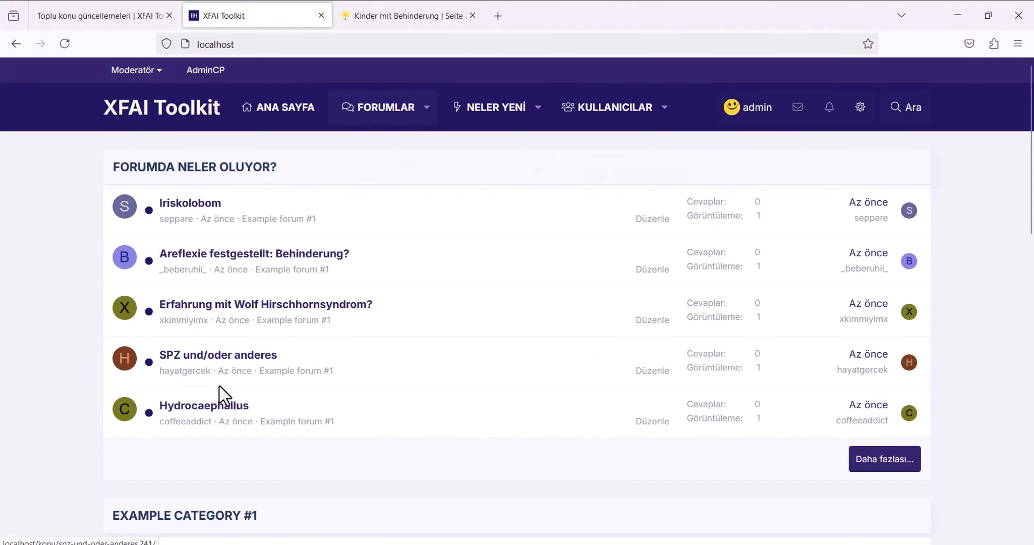
key("alt+Tab")
key("alt+Tab")
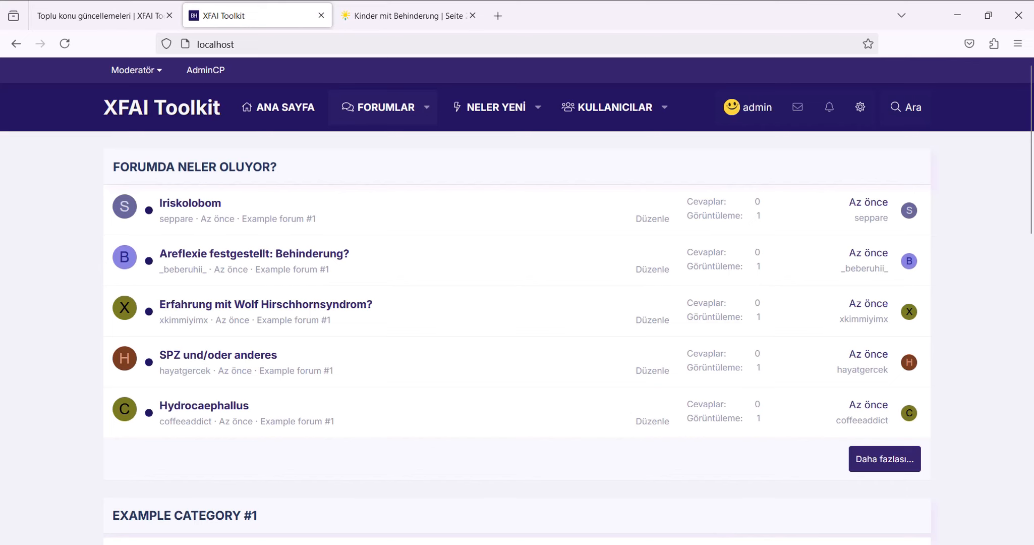
Create an Excel workbook named example.xlsx in the Projeler folder and open it in Excel.
left_click(348, 543)
right_click(235, 316)
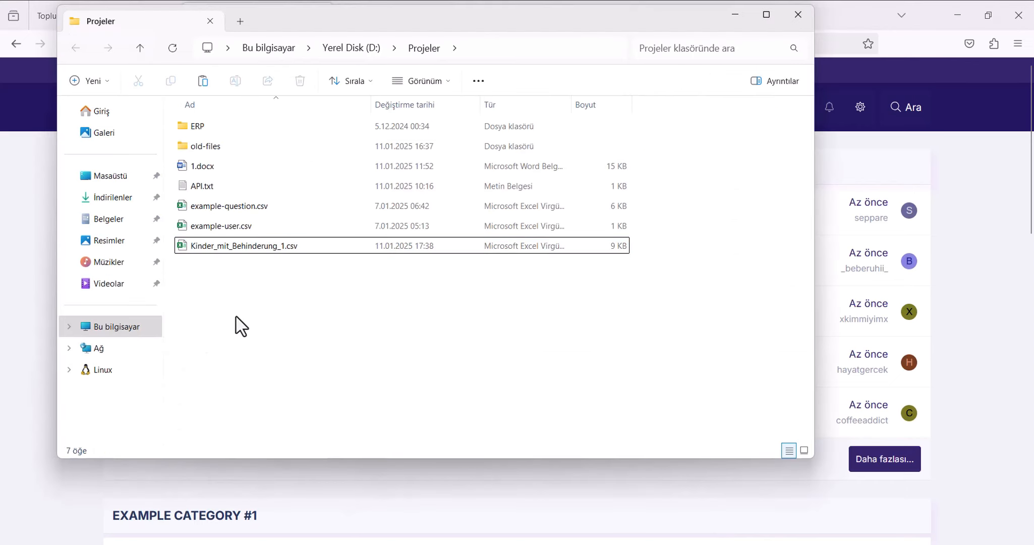
left_click(204, 258)
right_click(255, 289)
mouse_move(314, 201)
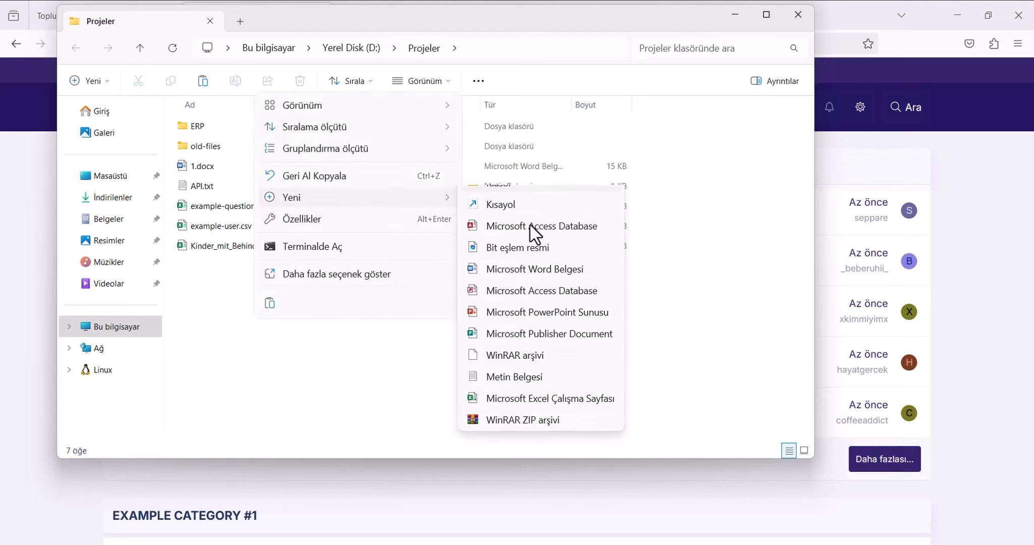
left_click(520, 422)
type("e.xlsx")
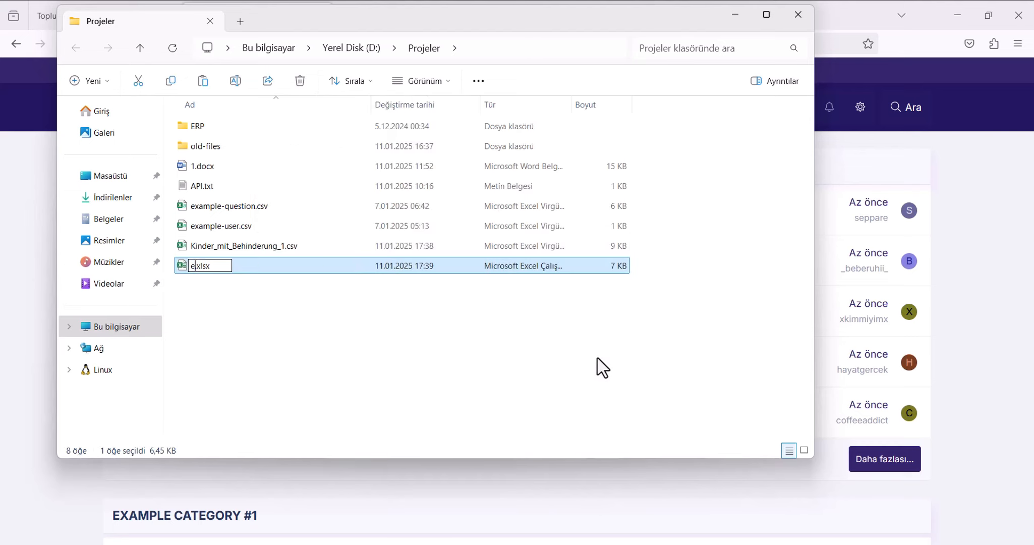
type("example")
key("Return")
key("Return")
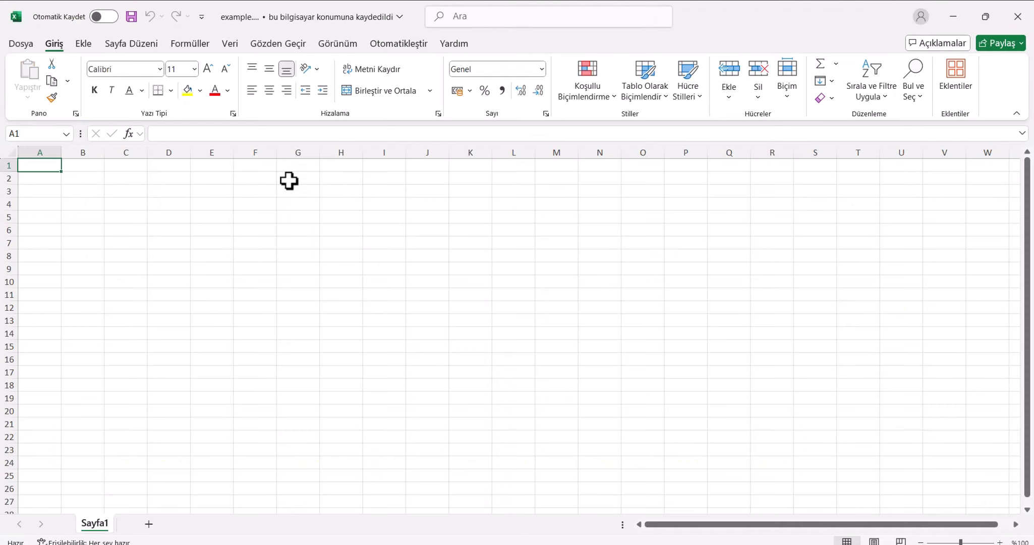
Enter the column headers Title in A1 and Content in B1.
left_click(42, 166)
type("Title")
key("Tab")
type("Co")
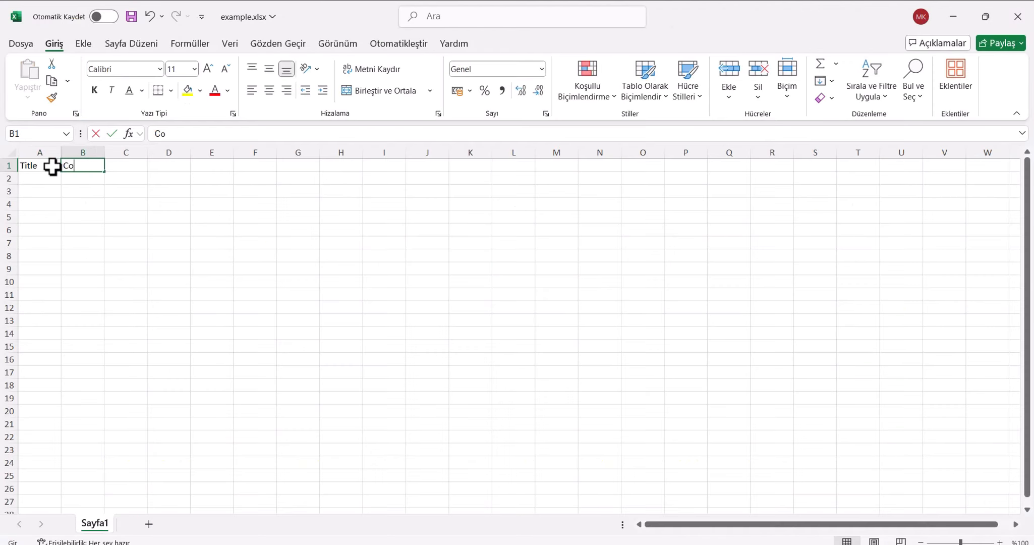
Fill row 2 with "Örnek konu başlığı" as the title and "Örnek konu içeriği" as the content.
left_click(42, 178)
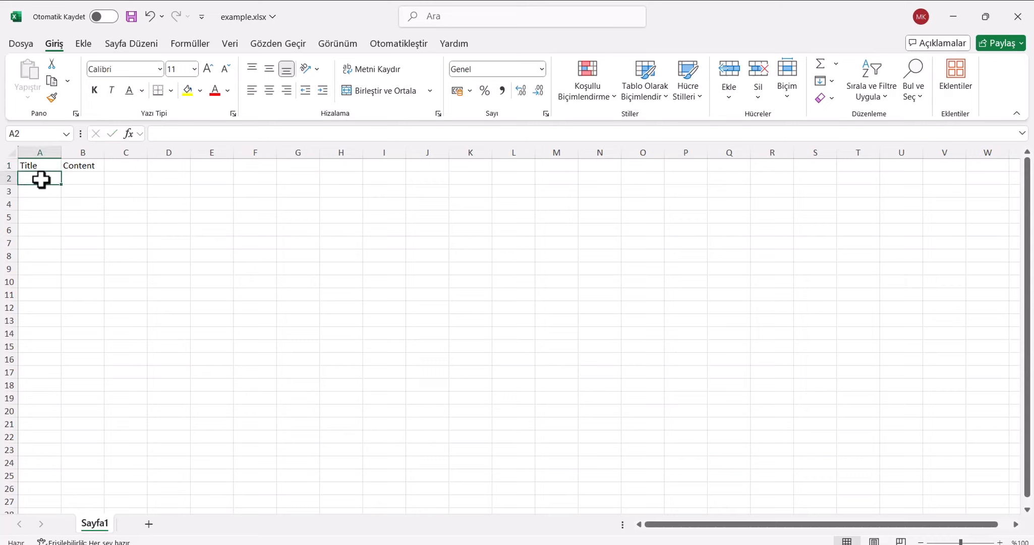
type("Örnek konu baş")
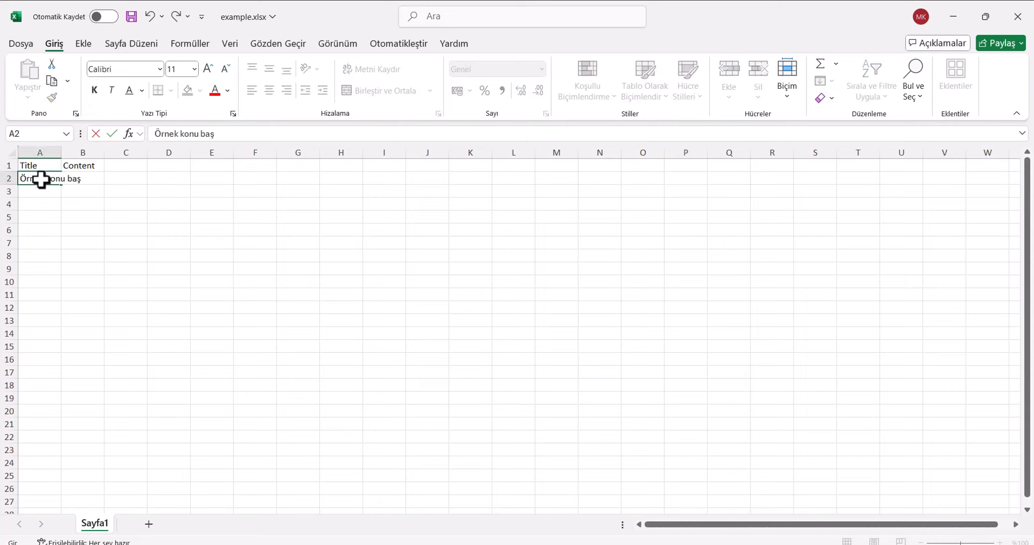
type("lığ")
key("Tab")
type("Örnek o")
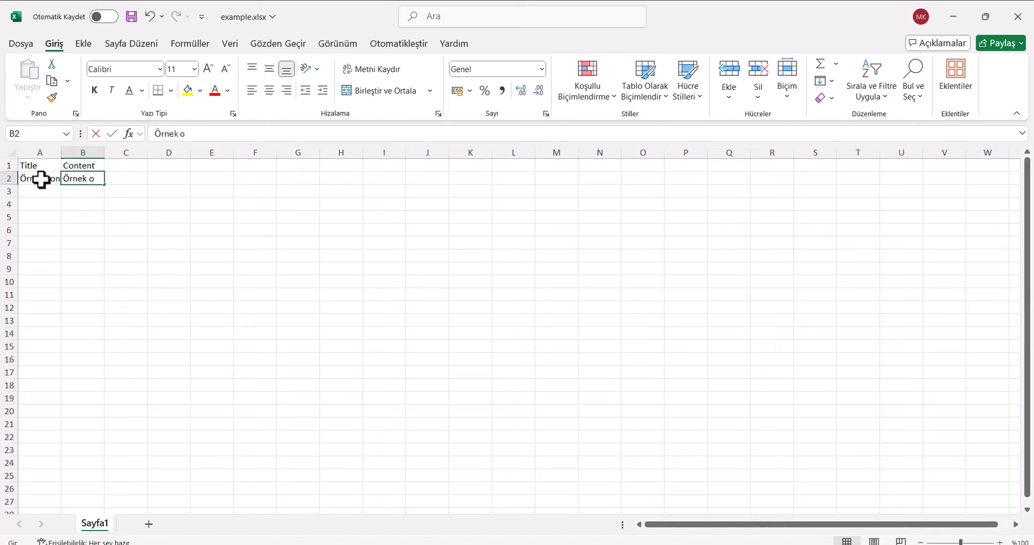
key("BackSpace")
type("konu içeriği")
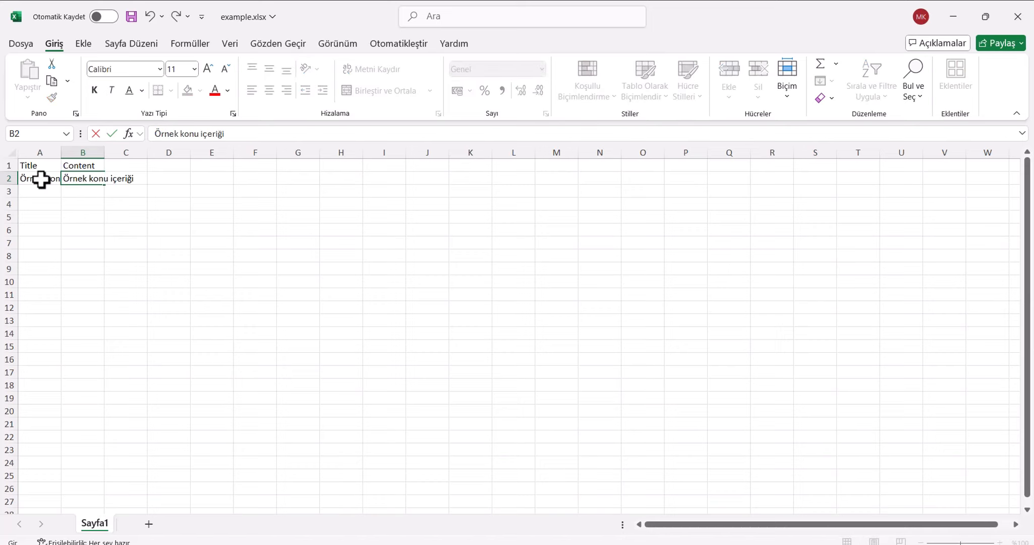
key("Return")
Widen columns A and B to fit their text, save the sheet as example.csv and close Excel.
left_click(11, 152)
left_click_drag(59, 150, 96, 151)
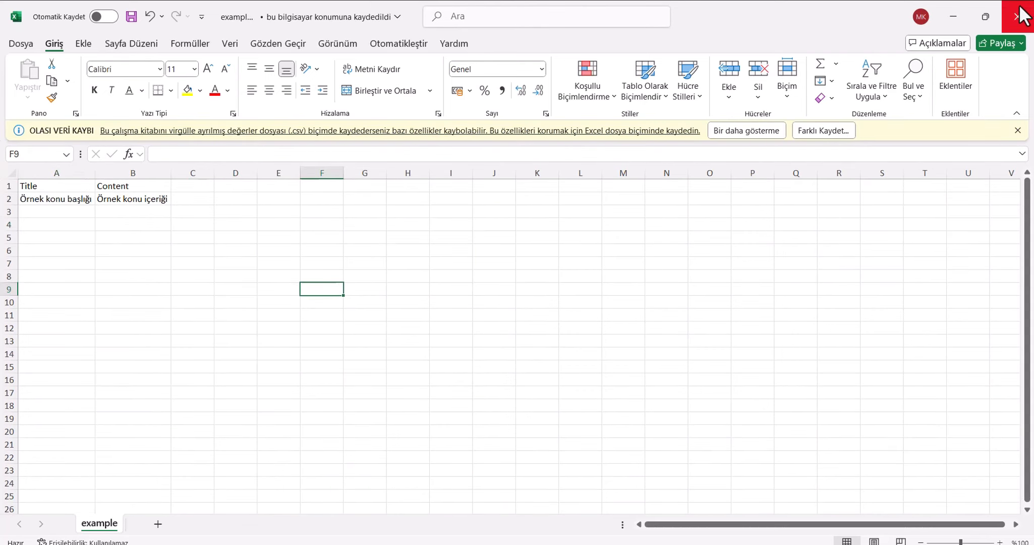
left_click(1020, 9)
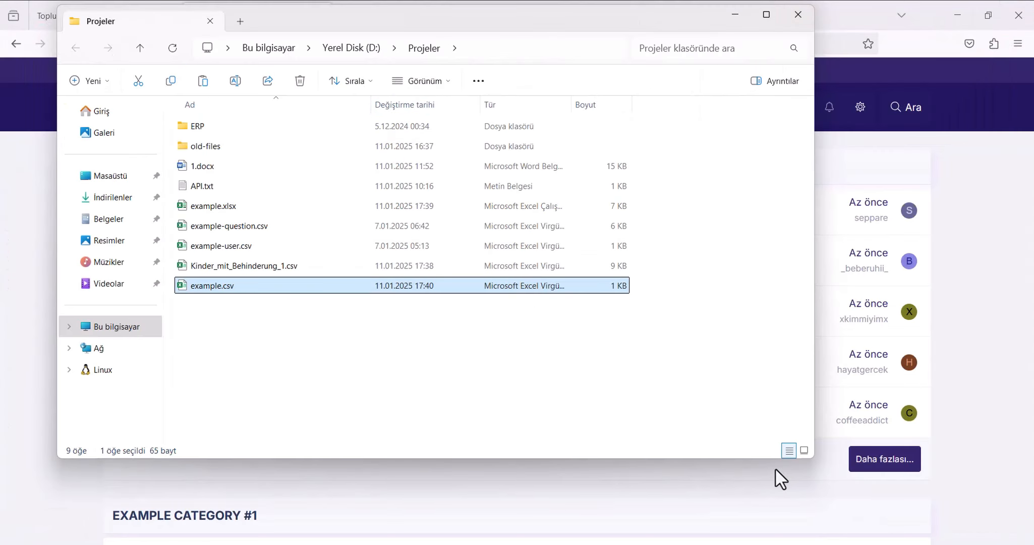
Open example.csv in Notepad++ and examine how its title and content values are separated.
right_click(217, 288)
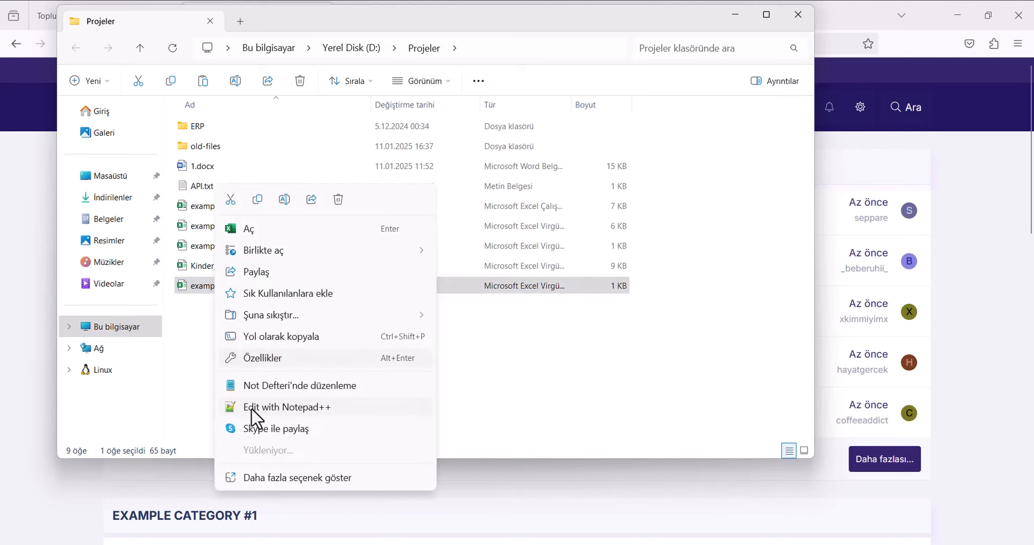
left_click(252, 407)
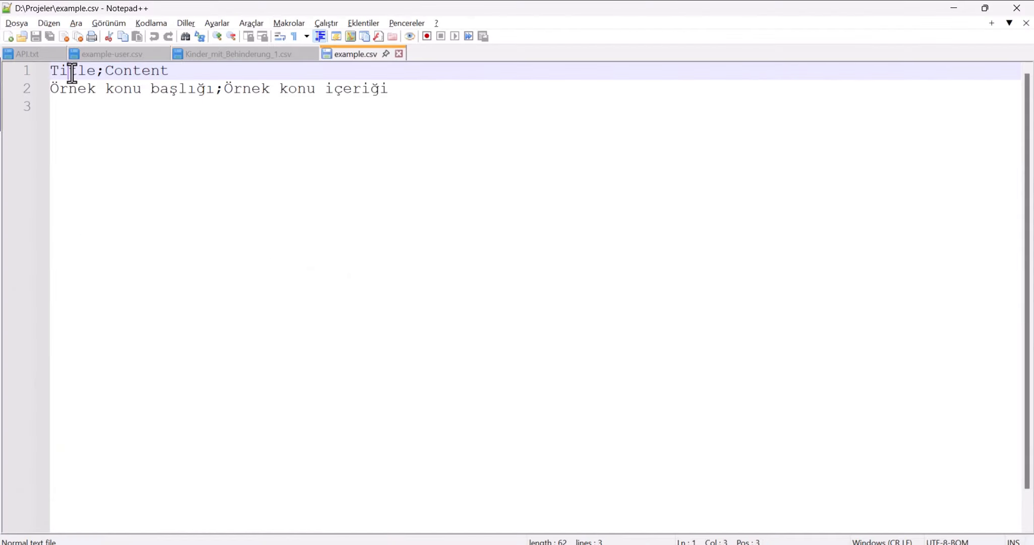
left_click_drag(214, 91, 40, 93)
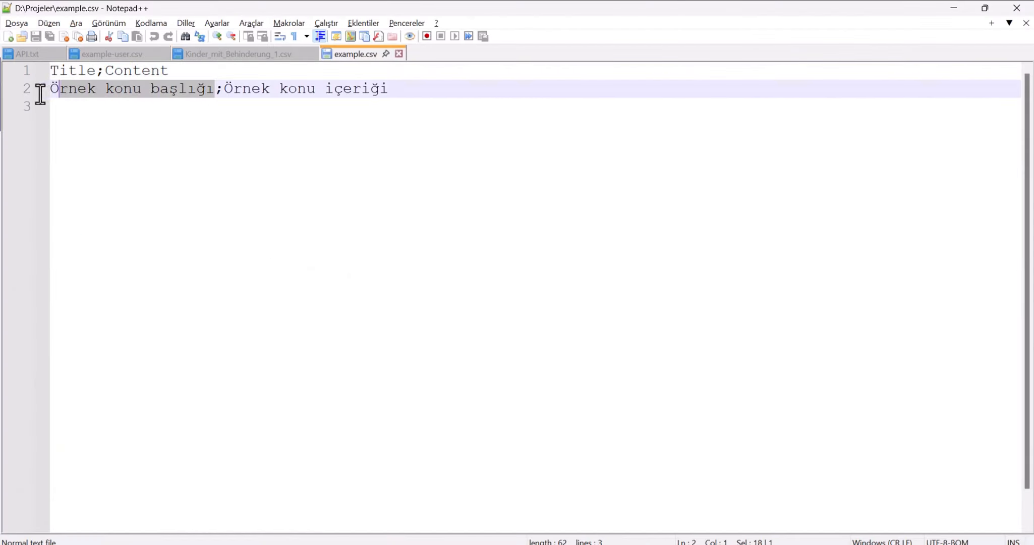
left_click_drag(225, 89, 425, 89)
left_click(445, 121)
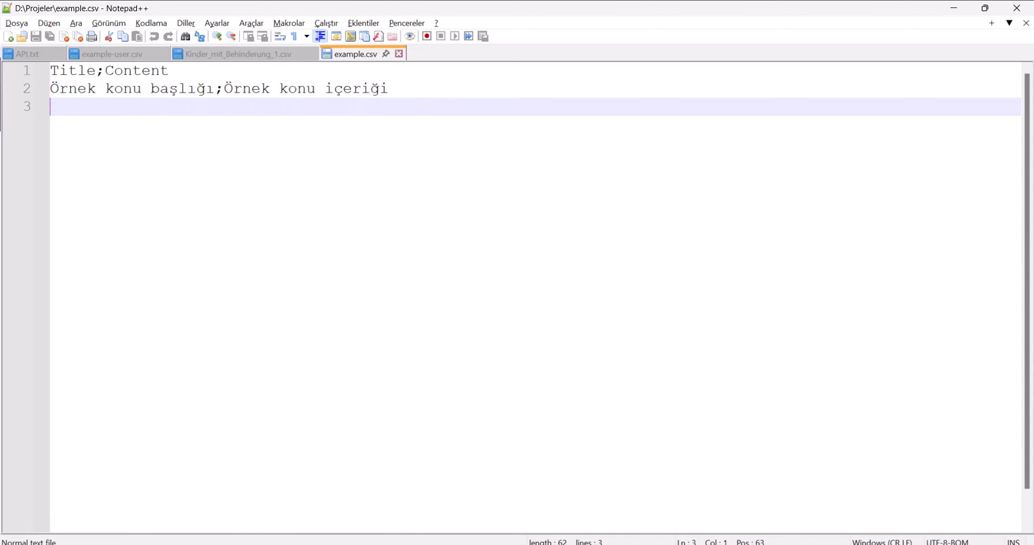
Return to XFAI Toolkit, choose example.csv as the source file and create its thread in Example forum #1.
key("alt+Tab")
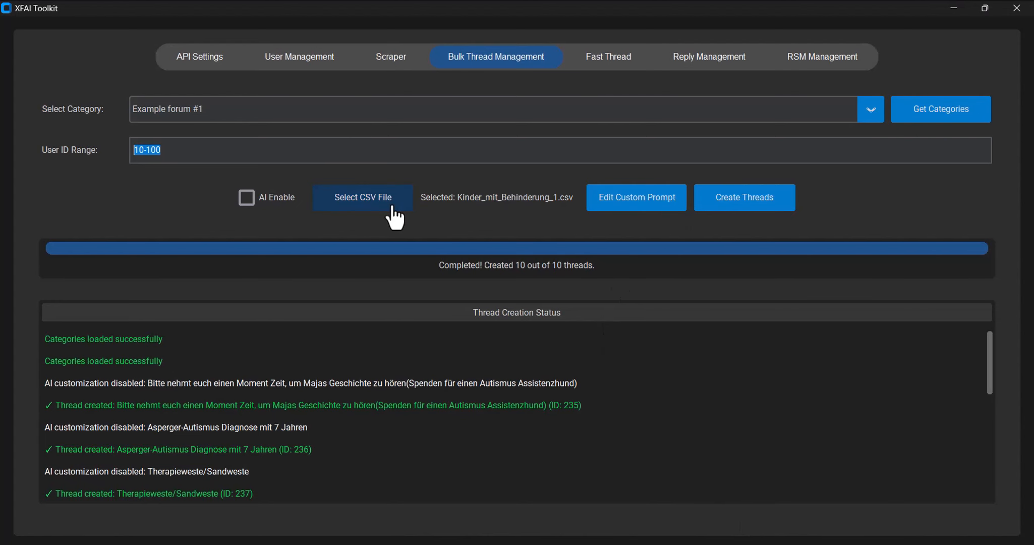
left_click(388, 220)
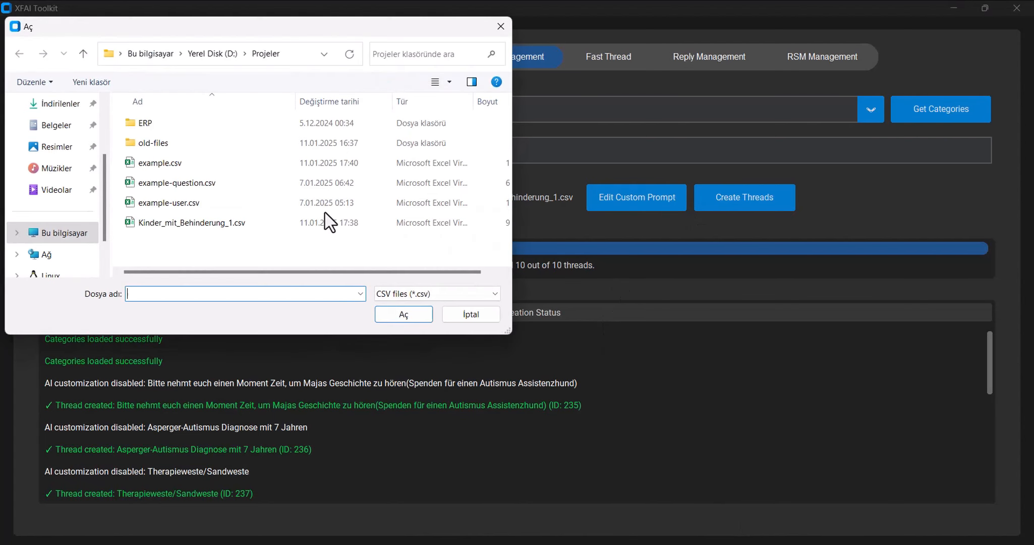
double_click(159, 163)
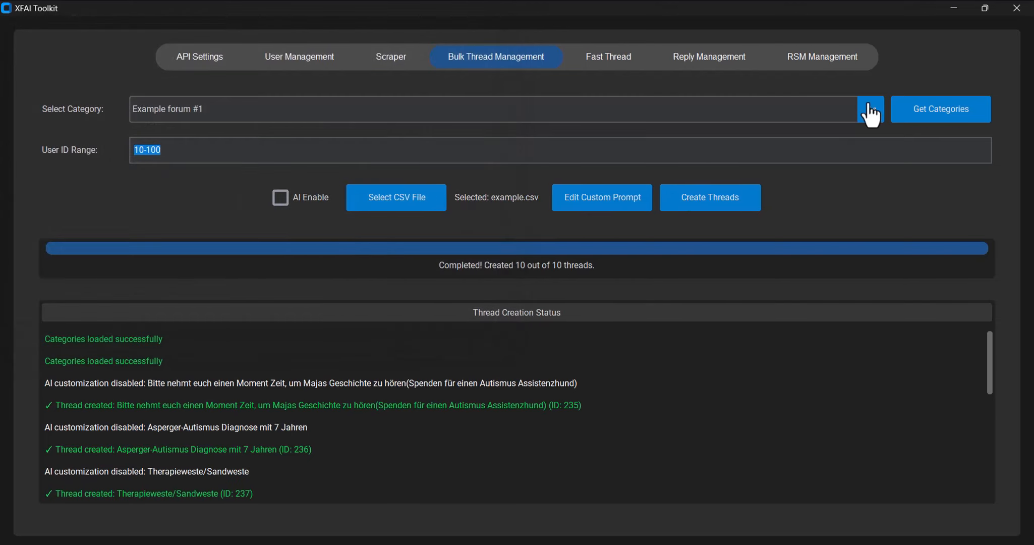
left_click(871, 111)
left_click(729, 196)
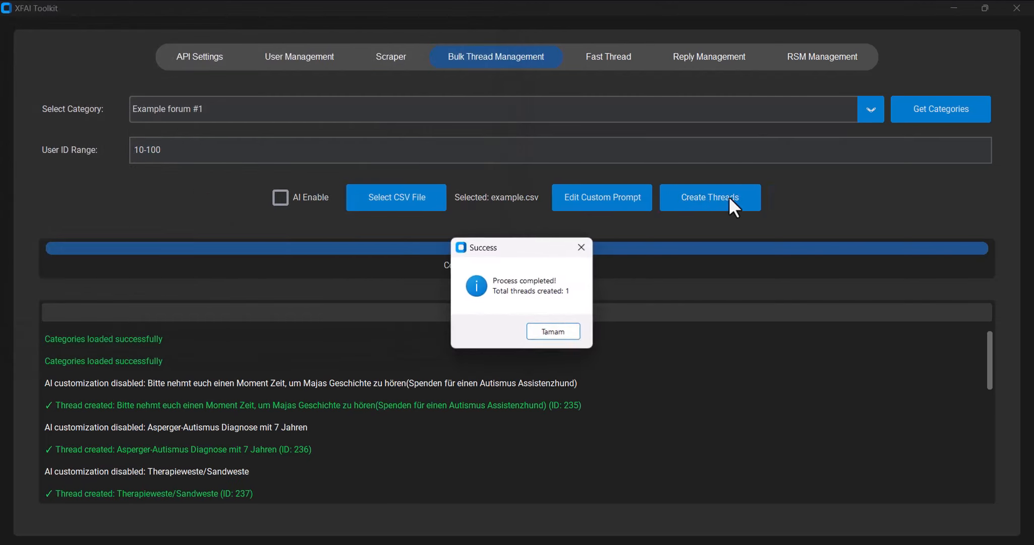
Dismiss the completion message, switch to the forum in the browser and check the title and content of the newest thread.
left_click(568, 334)
key("alt+Tab")
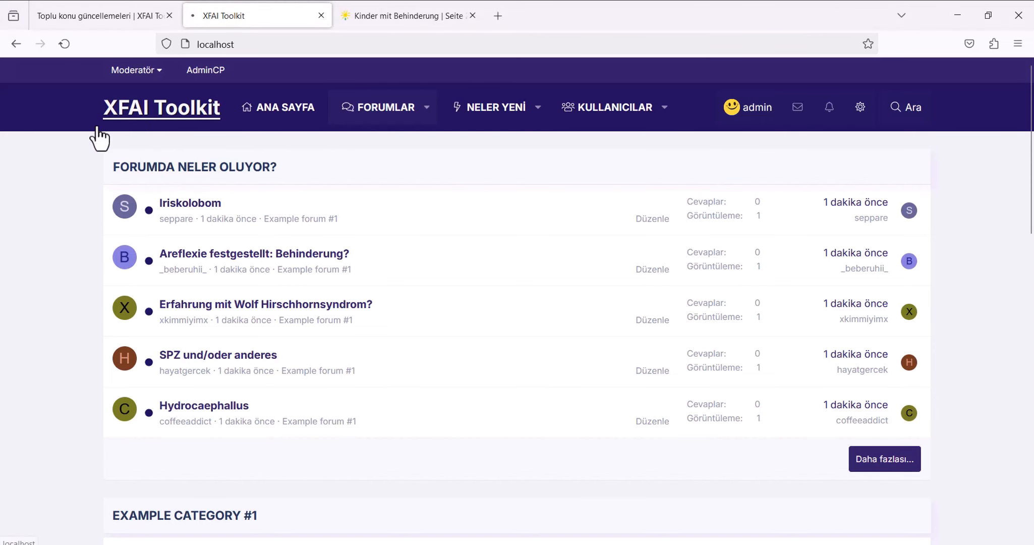
key("F5")
left_click(191, 205)
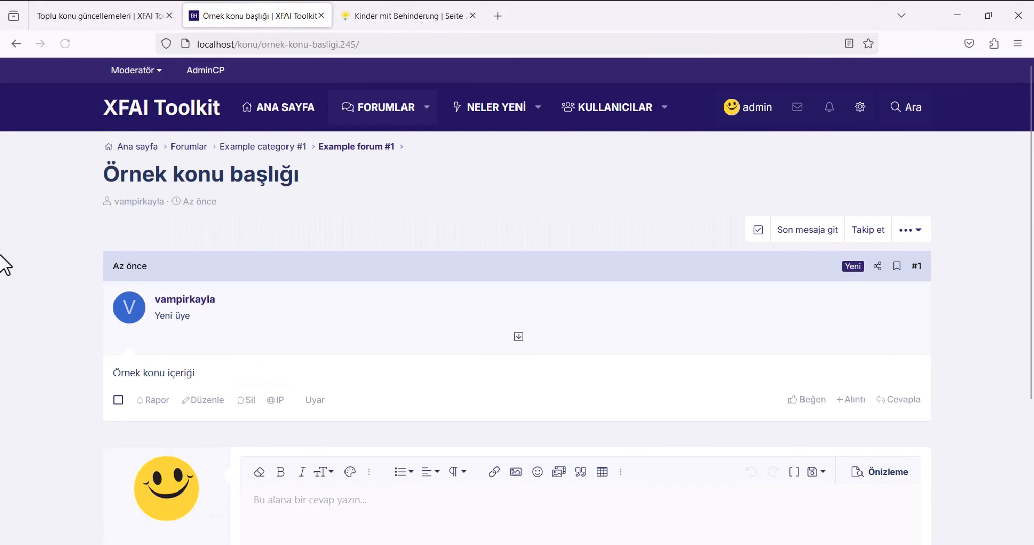
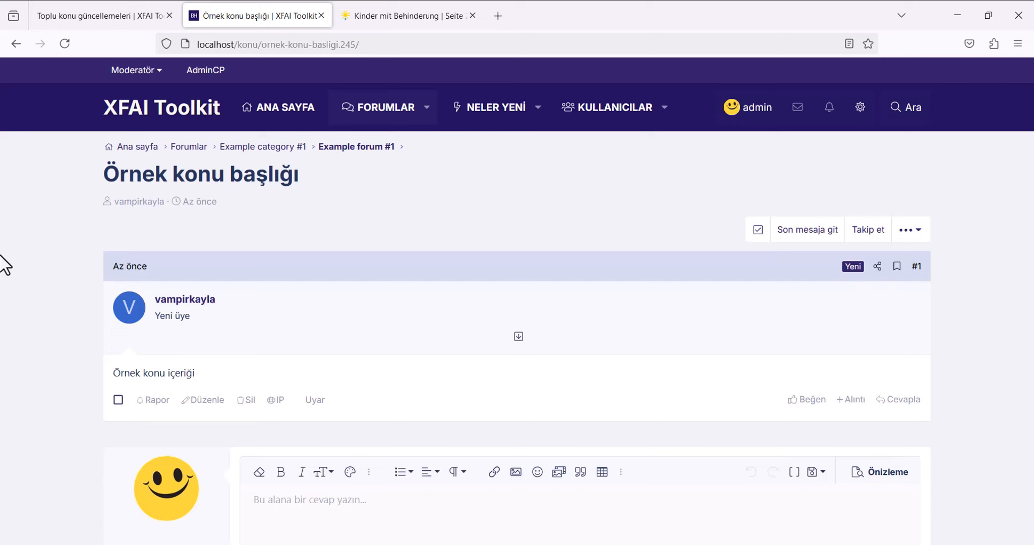
left_click(207, 108)
key("alt+Tab")
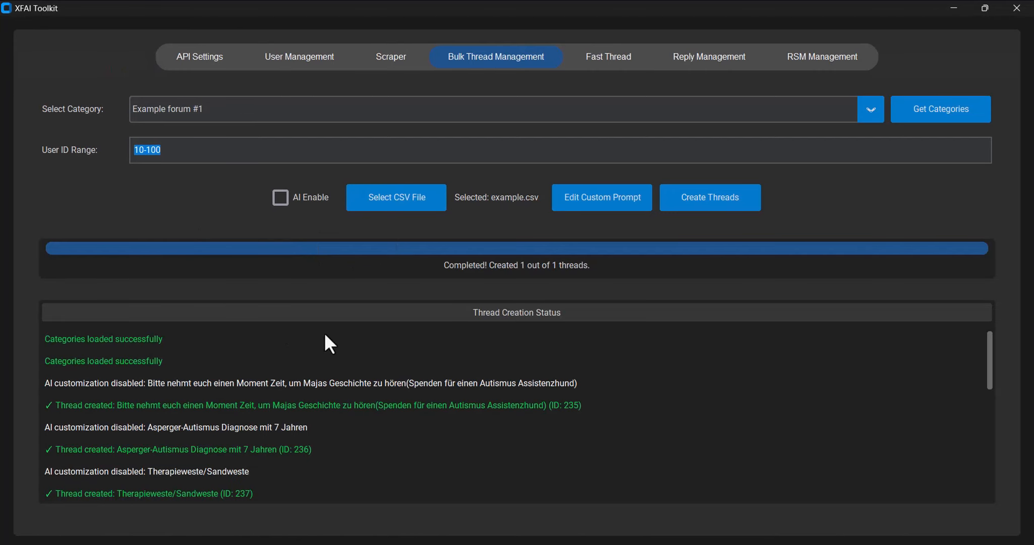
key("alt+Tab")
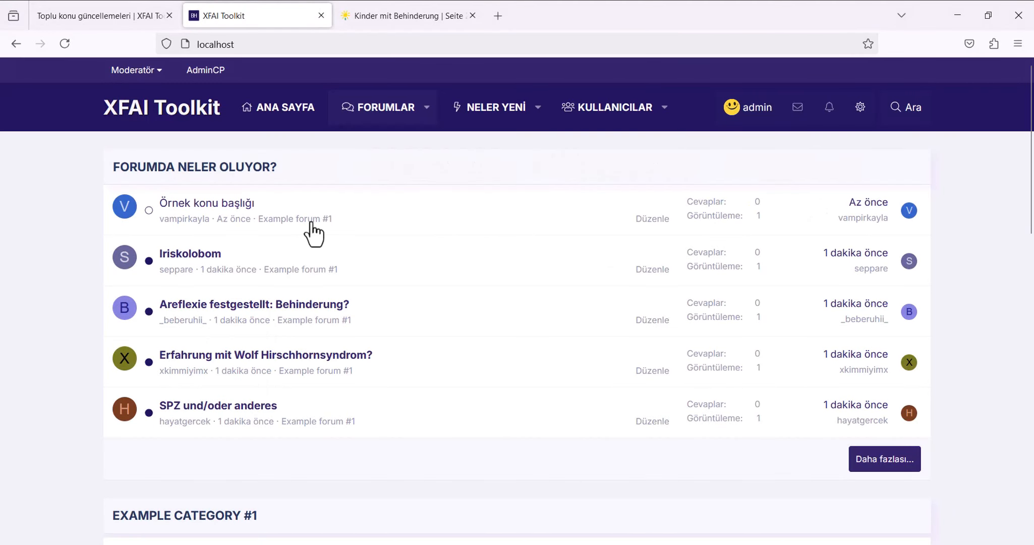
key("alt+Tab")
key("alt+Tab")
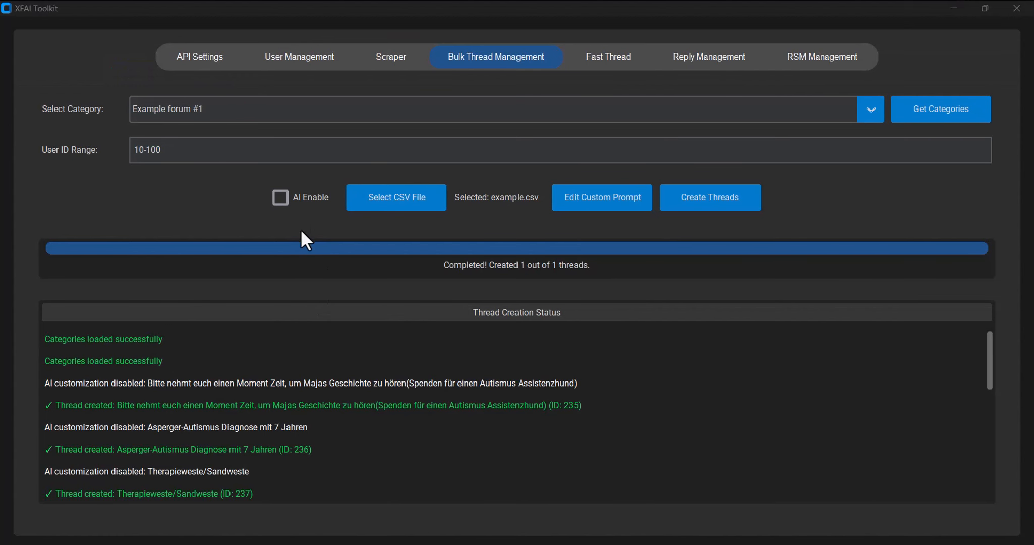
Permanently delete the "Örnek konu başlığı" thread and go back to the forum home page.
left_click(647, 221)
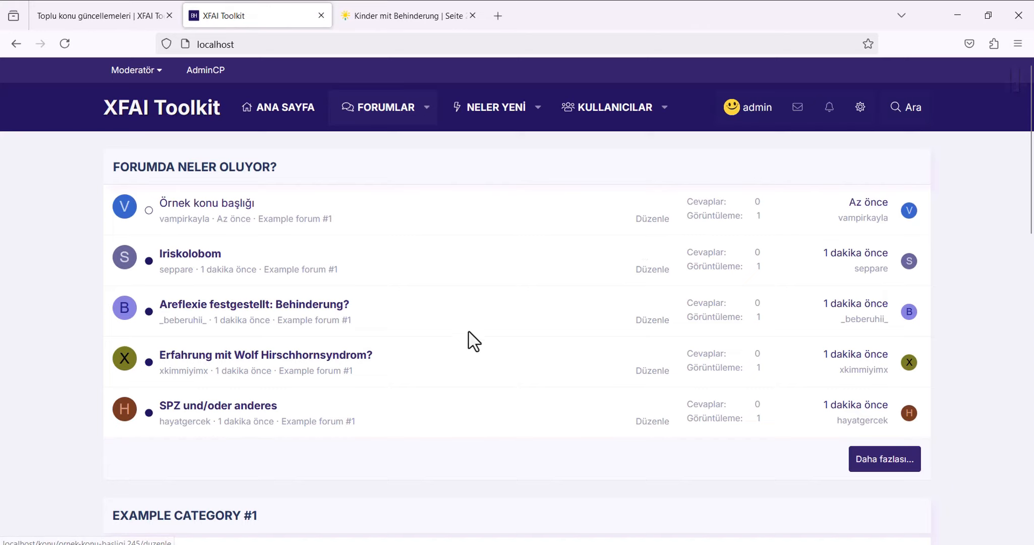
left_click(517, 450)
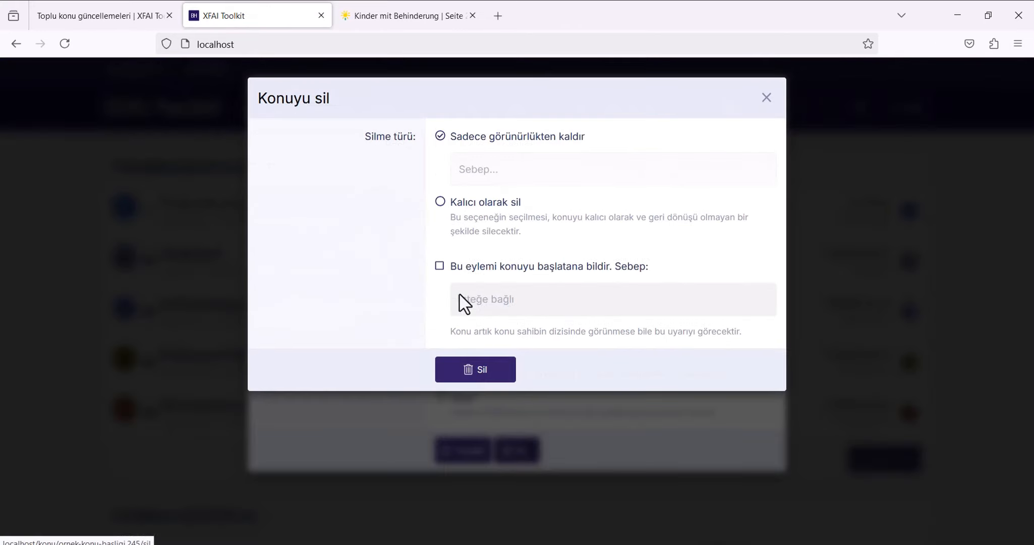
left_click(480, 207)
left_click(480, 373)
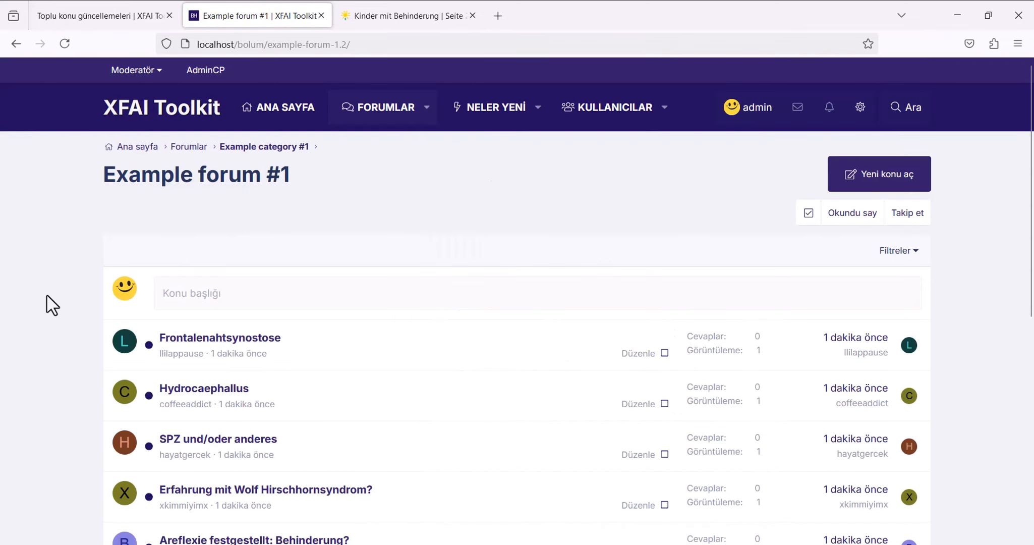
left_click(151, 108)
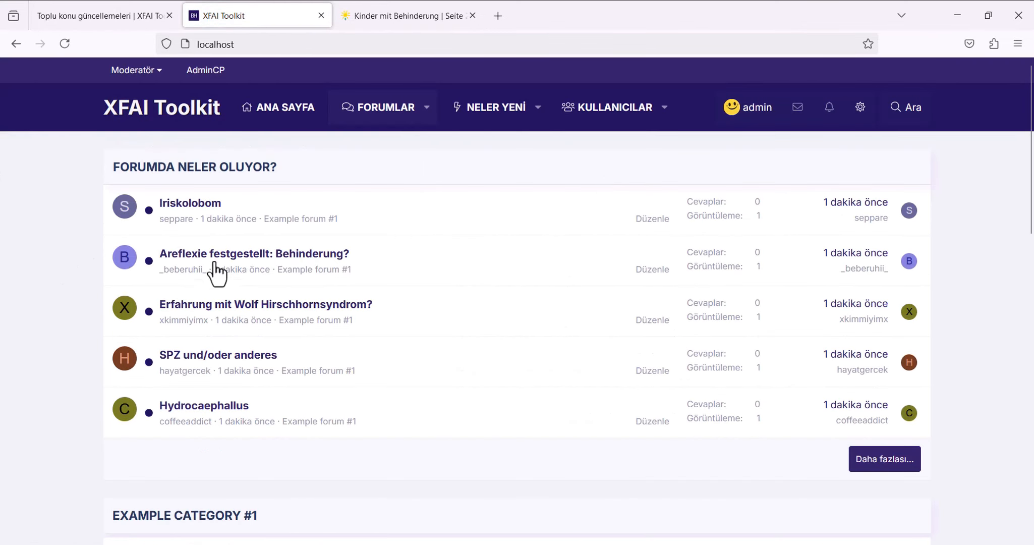
scroll(215, 270, "down", 5)
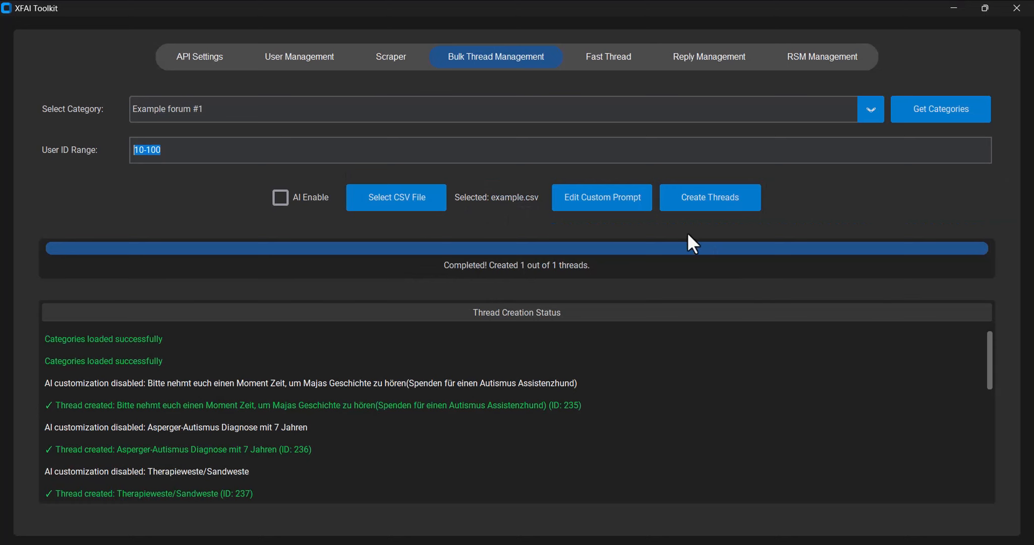
Switch to XFAI Toolkit and enable AI for the bulk thread creation.
left_click(281, 197)
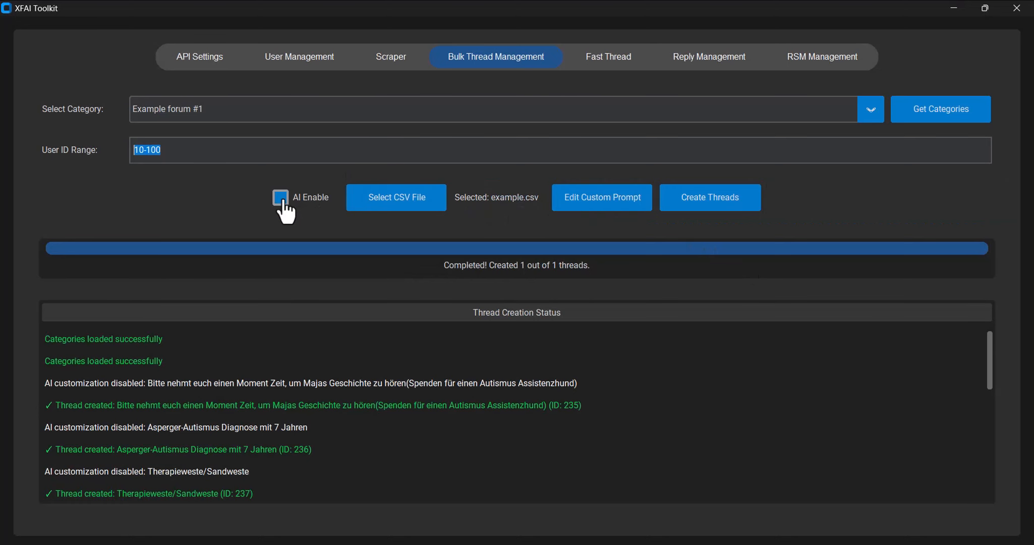
left_click(616, 215)
left_click(557, 180)
left_click(244, 220)
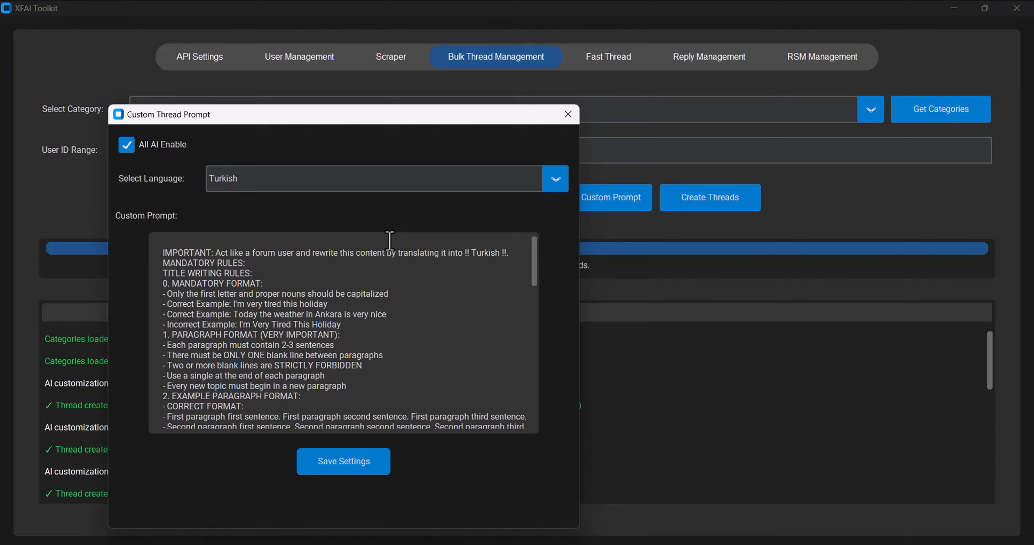
left_click(577, 109)
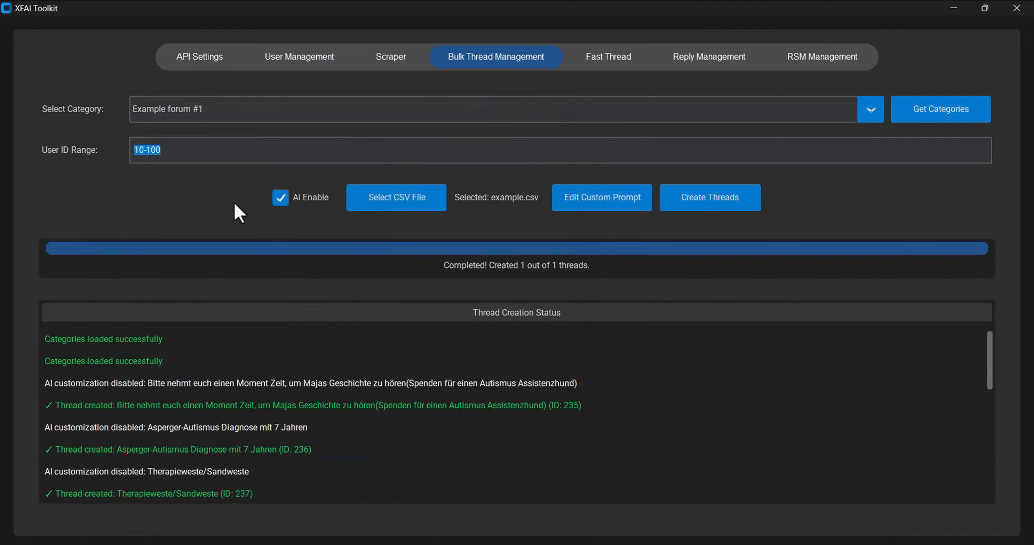
Set the custom thread prompt's language to Turkish and save the prompt settings.
left_click(570, 198)
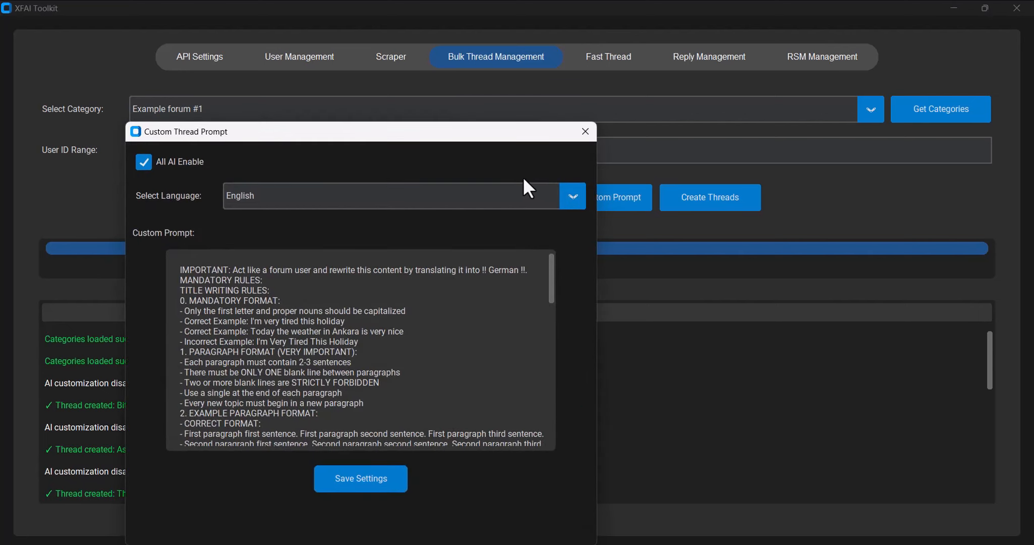
left_click(573, 196)
left_click(239, 237)
left_click(386, 485)
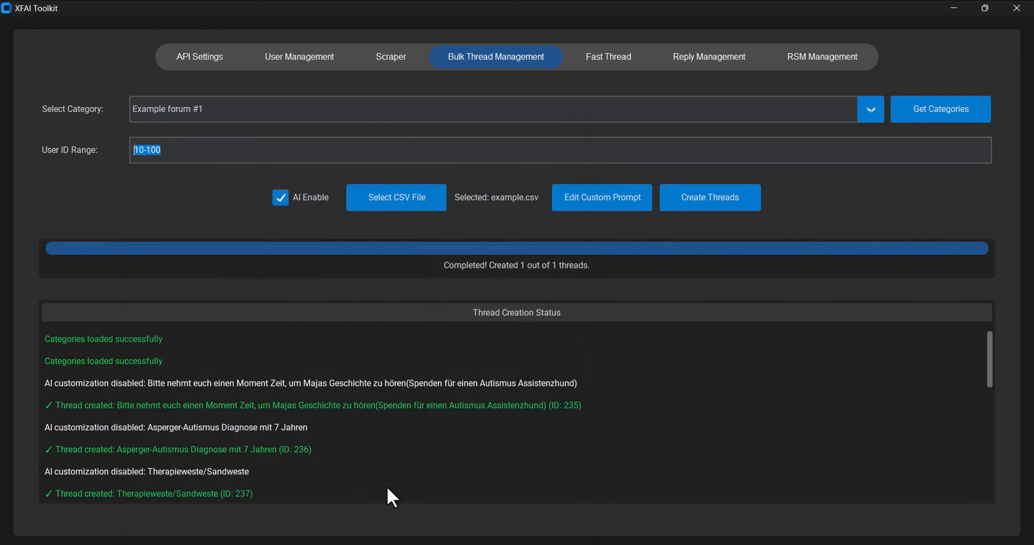
Choose Example forum #2 as the target category and create the AI-rewritten thread from example.csv.
left_click(874, 113)
left_click(145, 151)
left_click(691, 208)
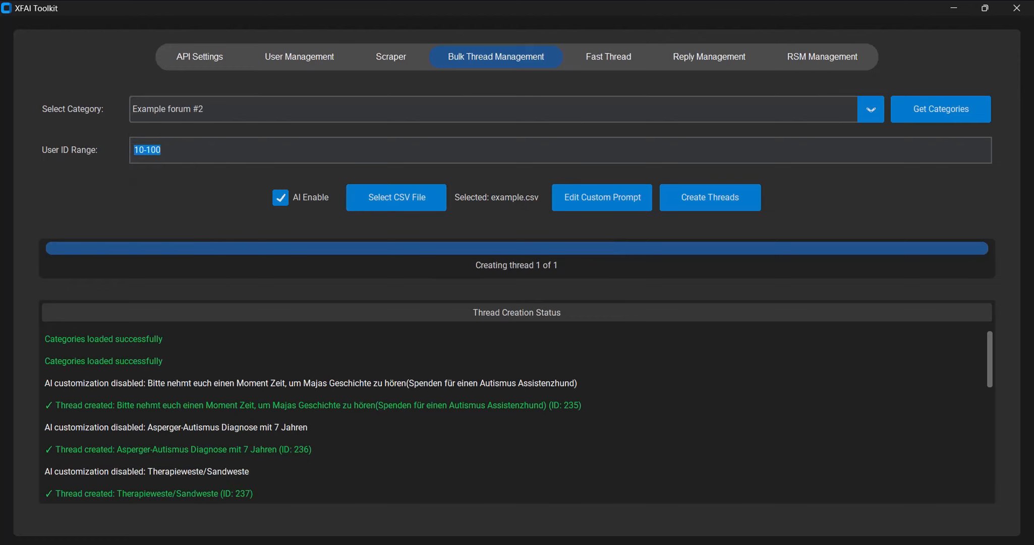
Switch to the forum in the browser, refresh the home page and read the AI-written thread in Example forum #2.
mouse_move(612, 534)
left_click(580, 510)
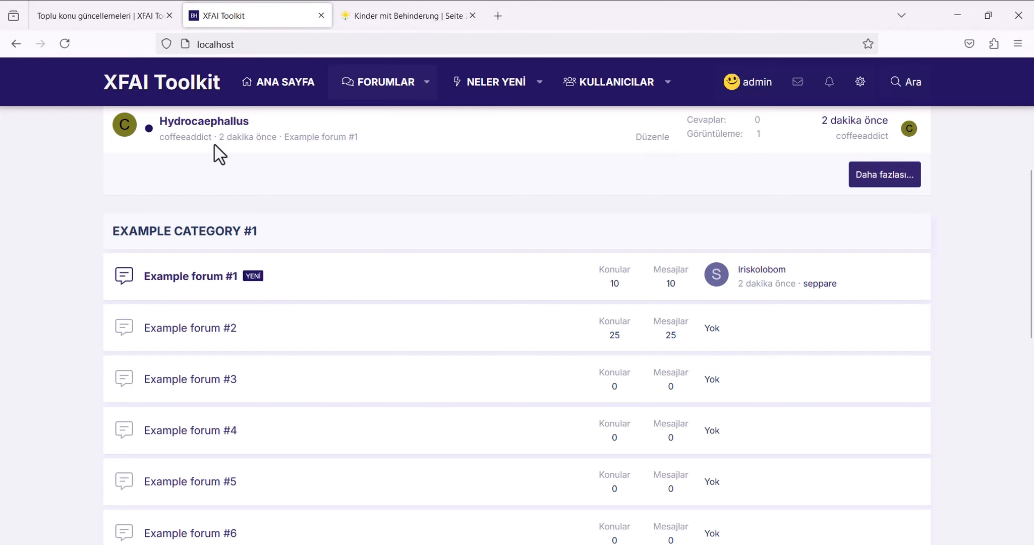
left_click(161, 104)
key("alt+Tab")
left_click(238, 54)
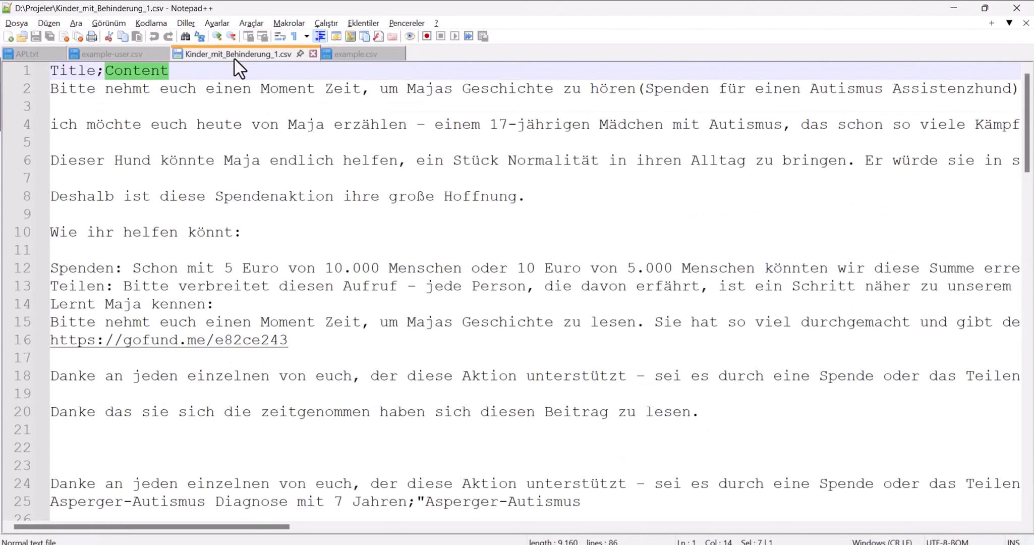
key("alt+Tab")
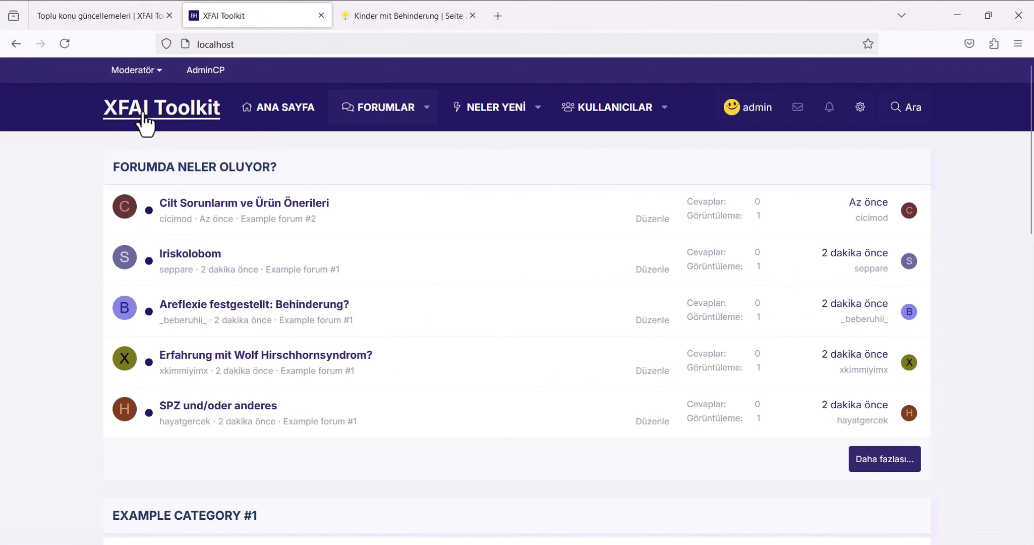
left_click(115, 117)
left_click(230, 203)
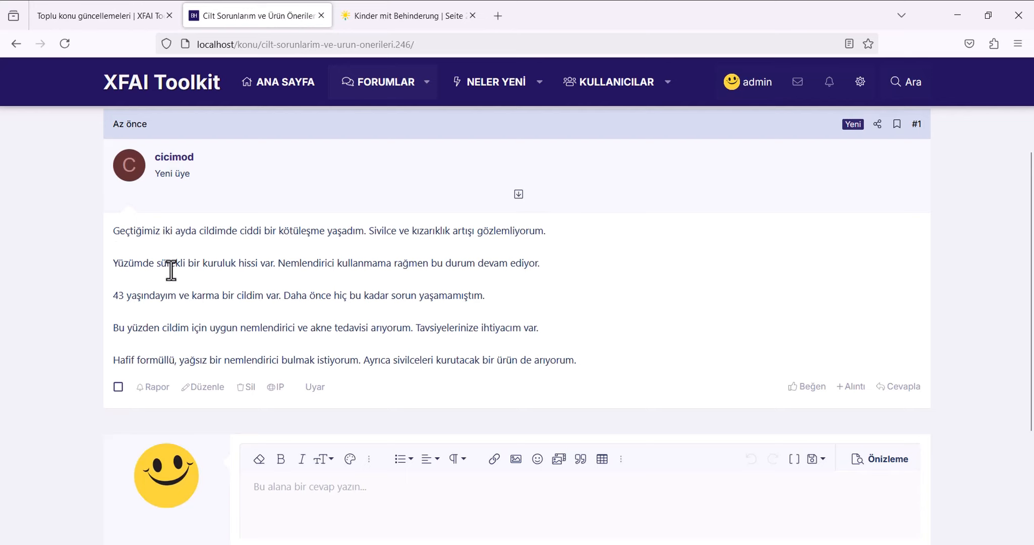
left_click(132, 82)
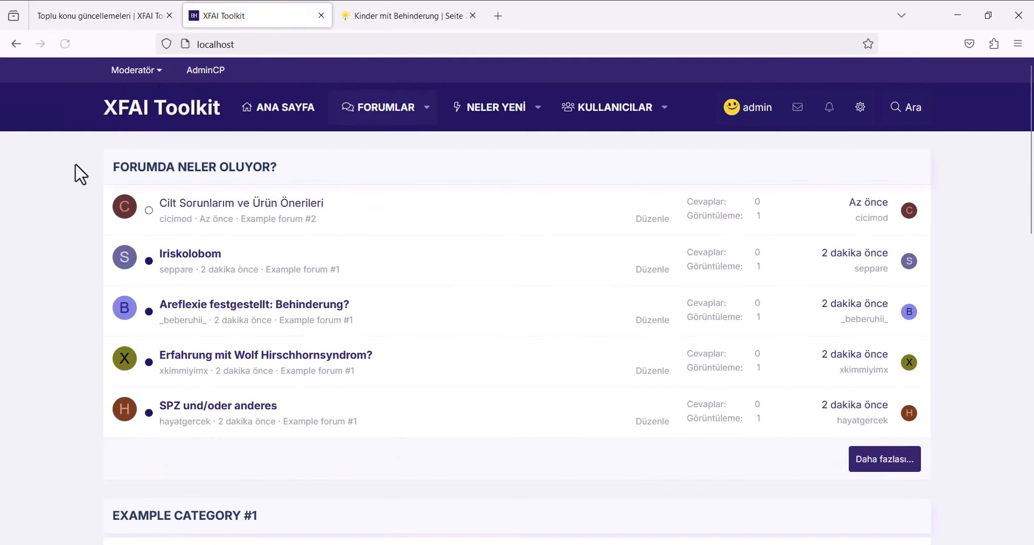
Return to XFAI Toolkit, dismiss the completion message and review the latest entries in the thread creation log.
key("alt+Tab")
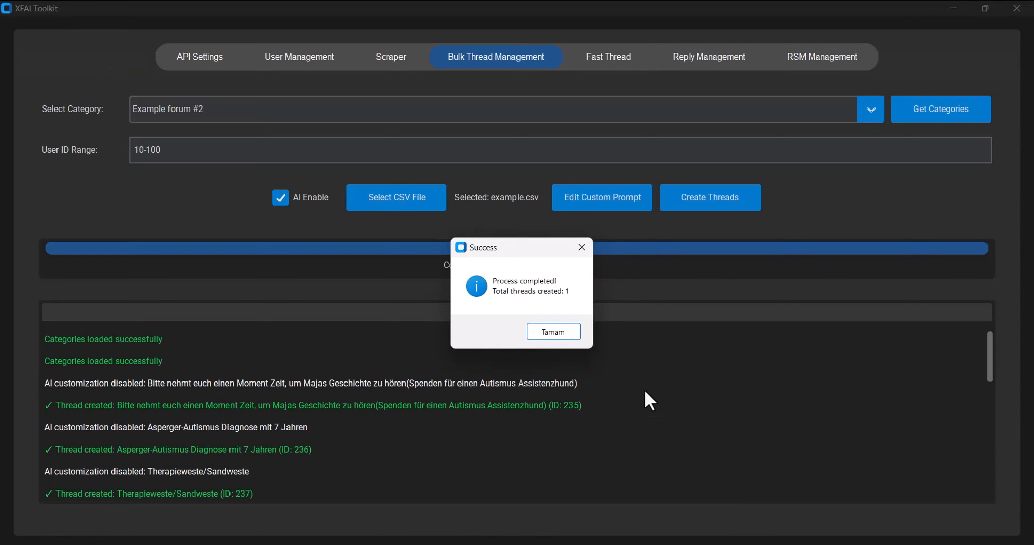
left_click(553, 331)
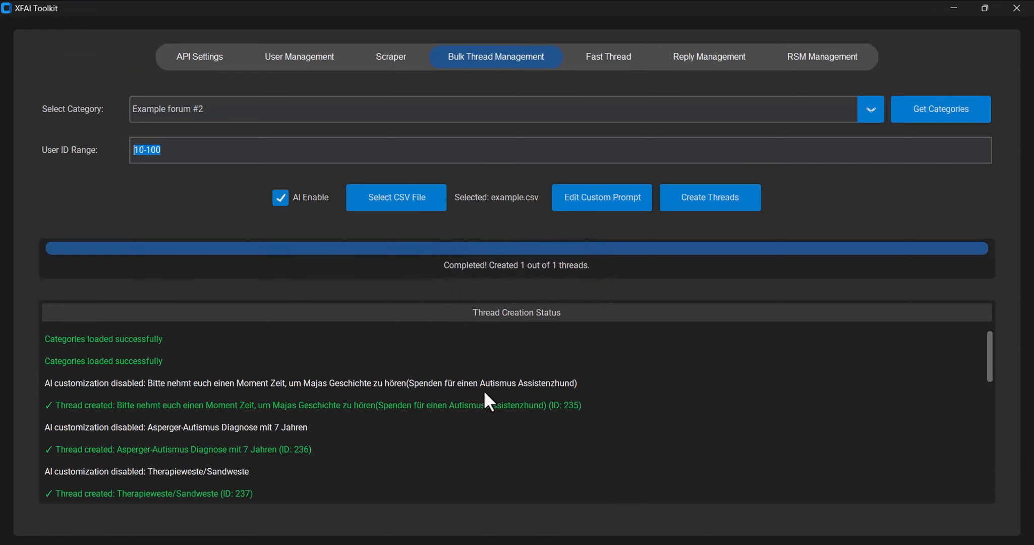
scroll(484, 390, "down", 3)
scroll(483, 390, "down", 8)
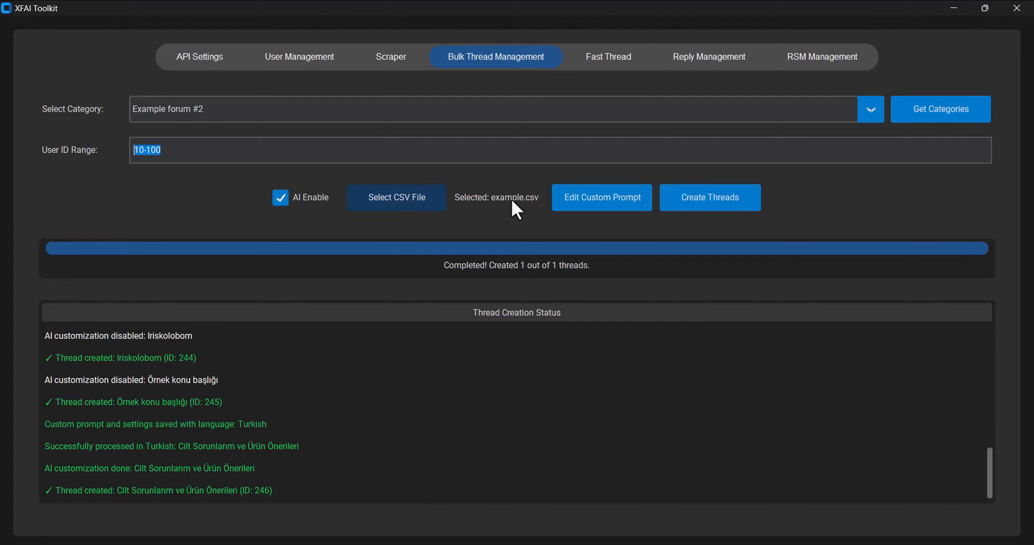
left_click(418, 205)
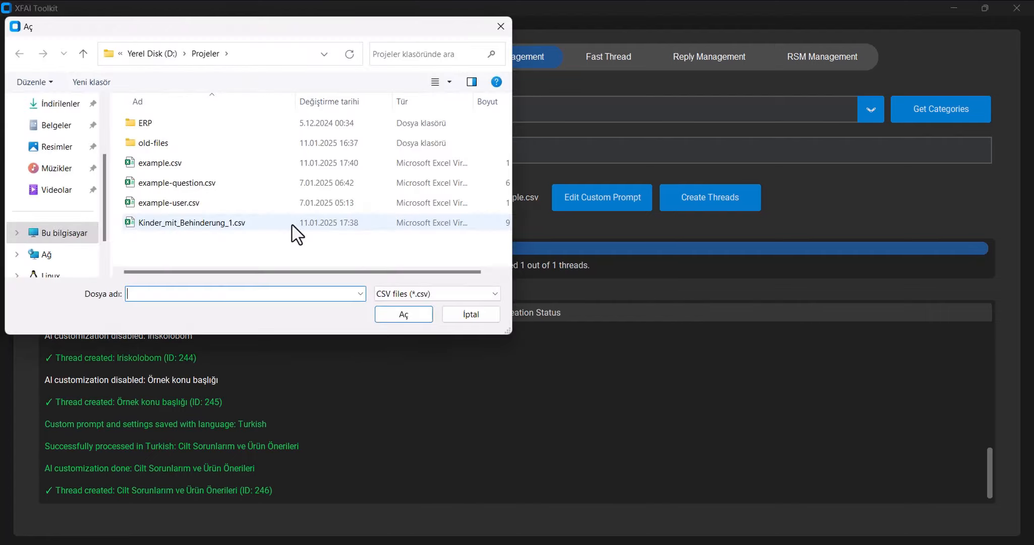
key("Escape")
key("alt+Tab")
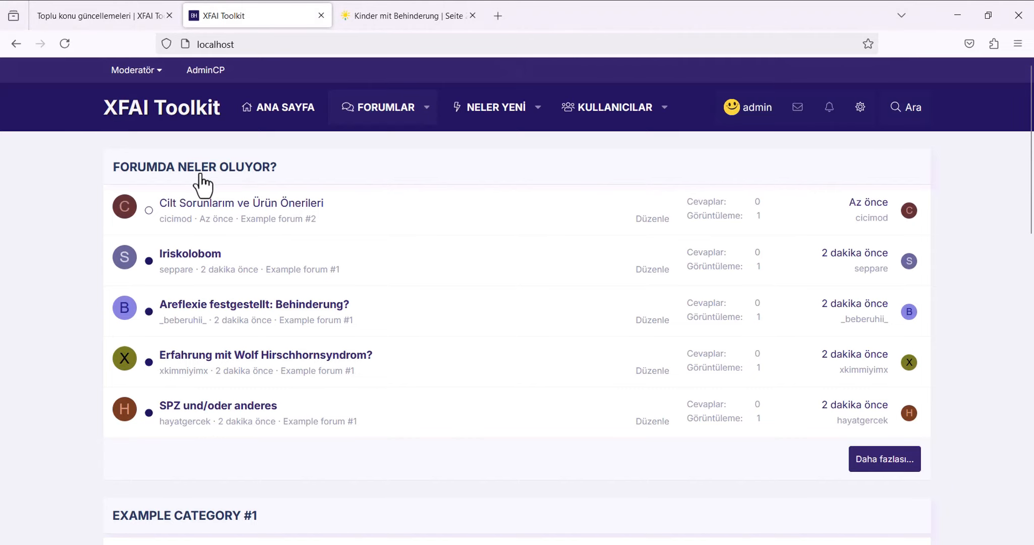
key("alt+Tab")
Choose Kinder_mit_Behinderung_1.csv as the source file, check the custom prompt and start creating its threads in Example forum #2.
left_click(406, 199)
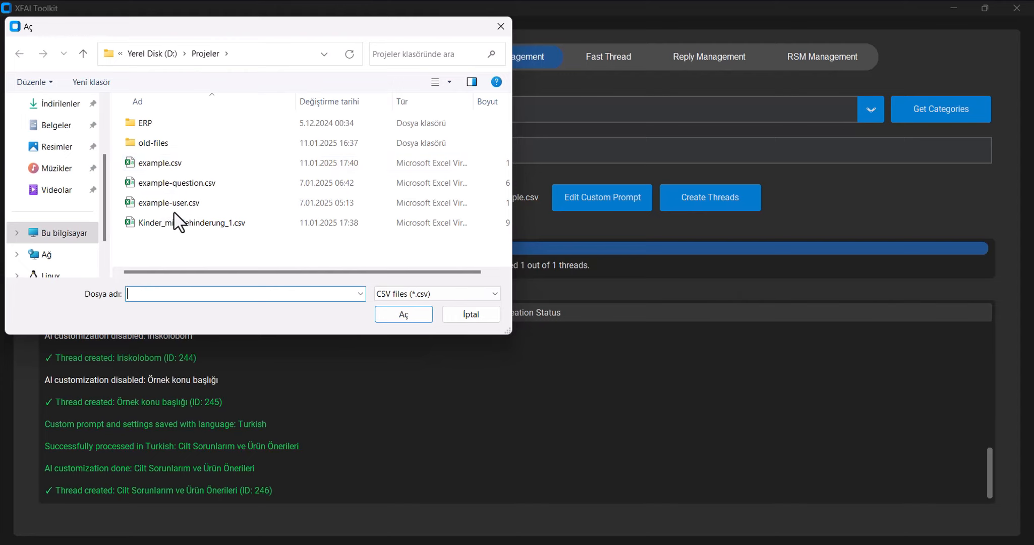
double_click(181, 223)
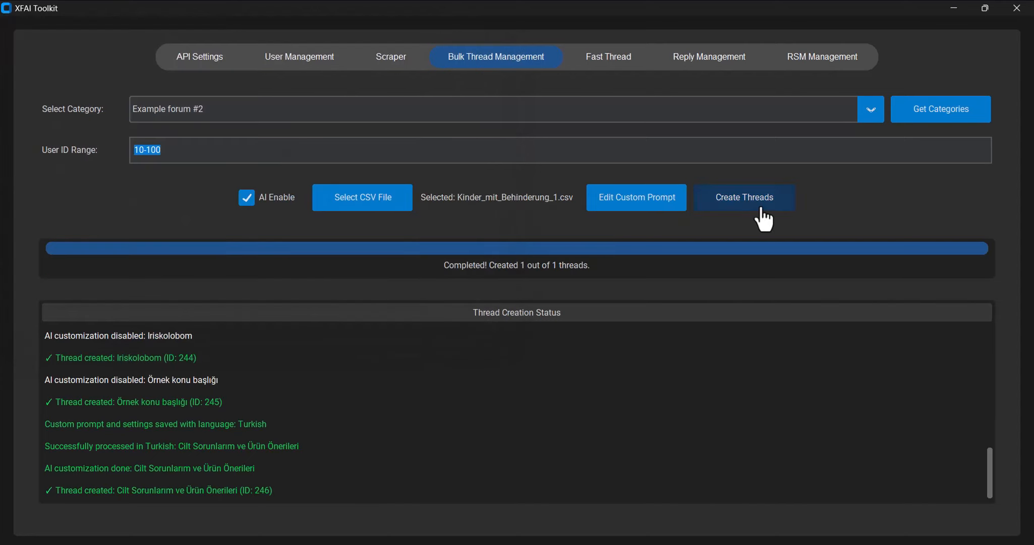
left_click(612, 204)
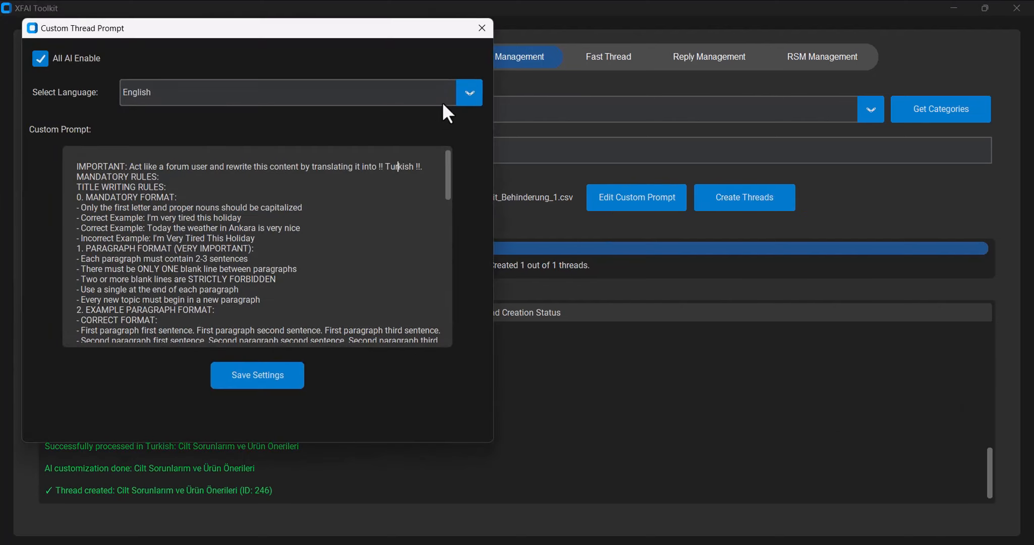
left_click(482, 28)
left_click(722, 198)
Switch to the forum in the browser, refresh the home page and read the newest AI-translated thread in Example forum #2.
key("alt+Tab")
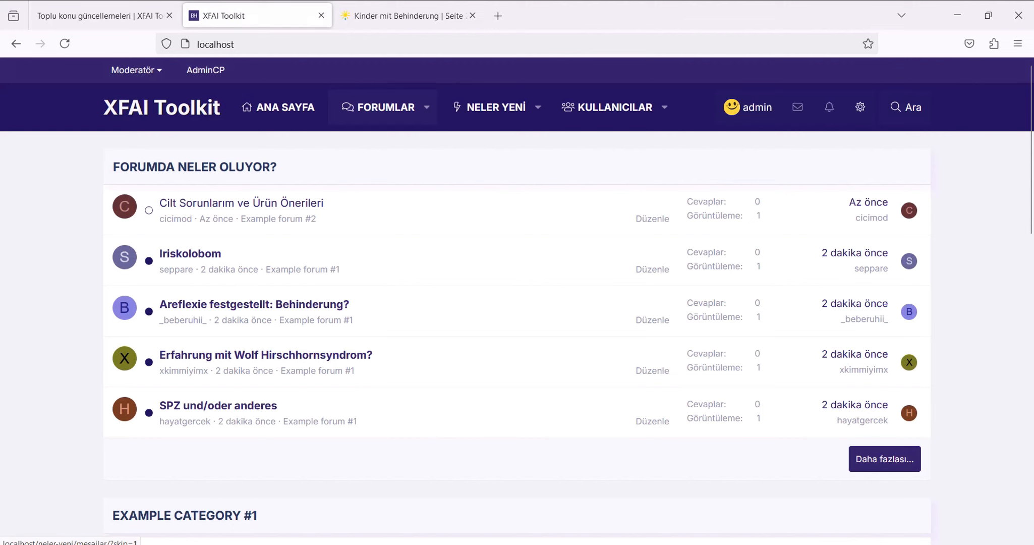
key("F5")
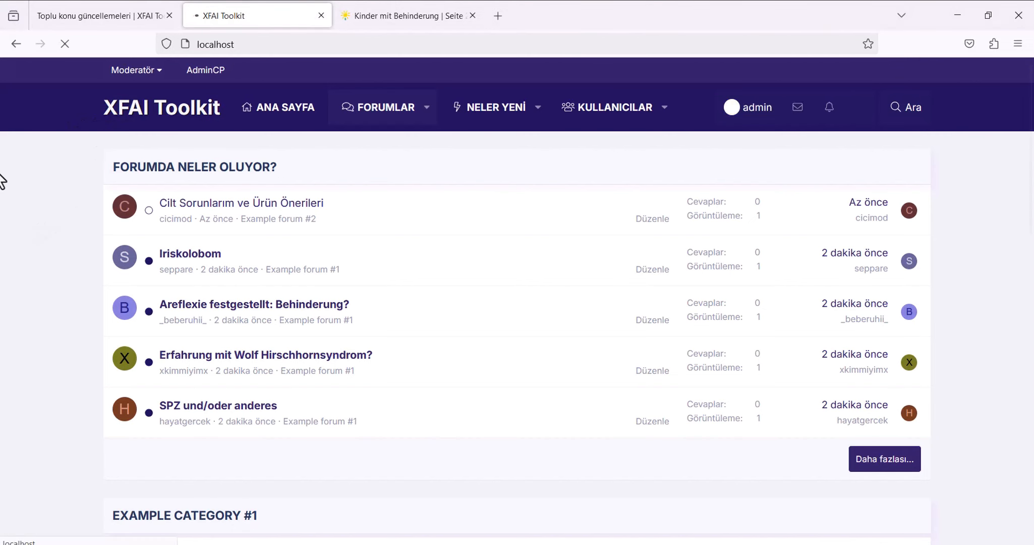
left_click(151, 119)
key("alt+Tab")
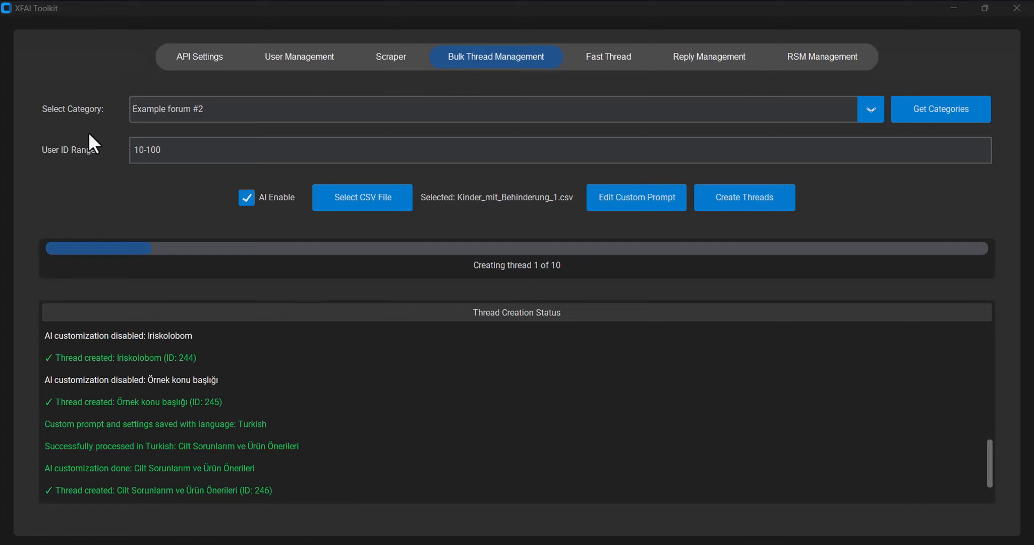
key("alt+Tab")
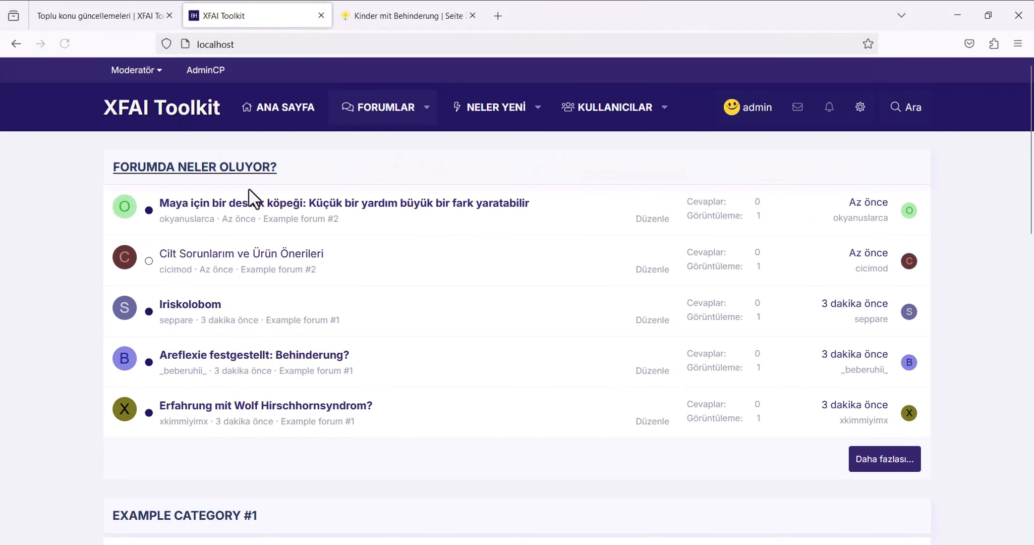
scroll(26, 232, "down", 4)
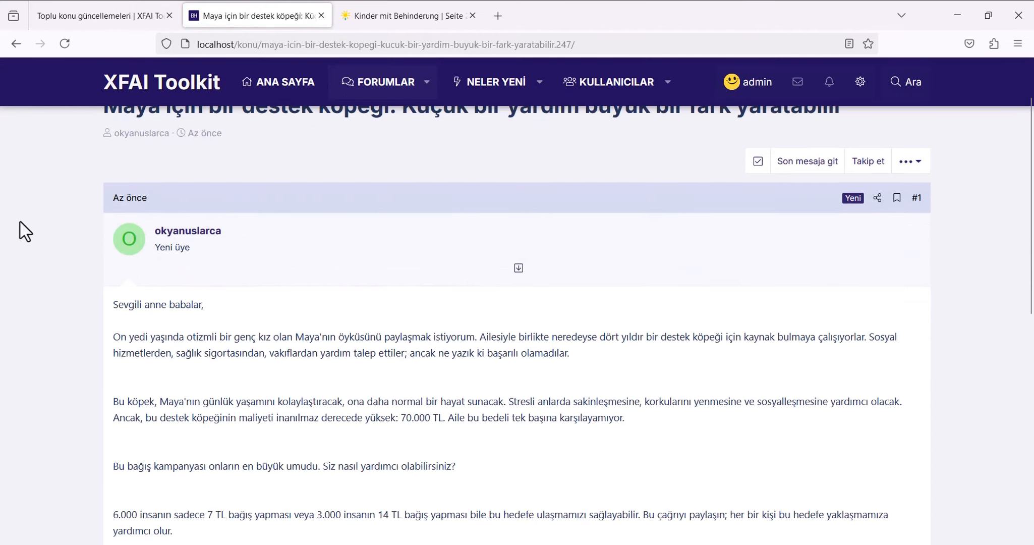
Read through the message body of the AI-translated thread about Maya's assistance dog.
scroll(25, 232, "down", 1)
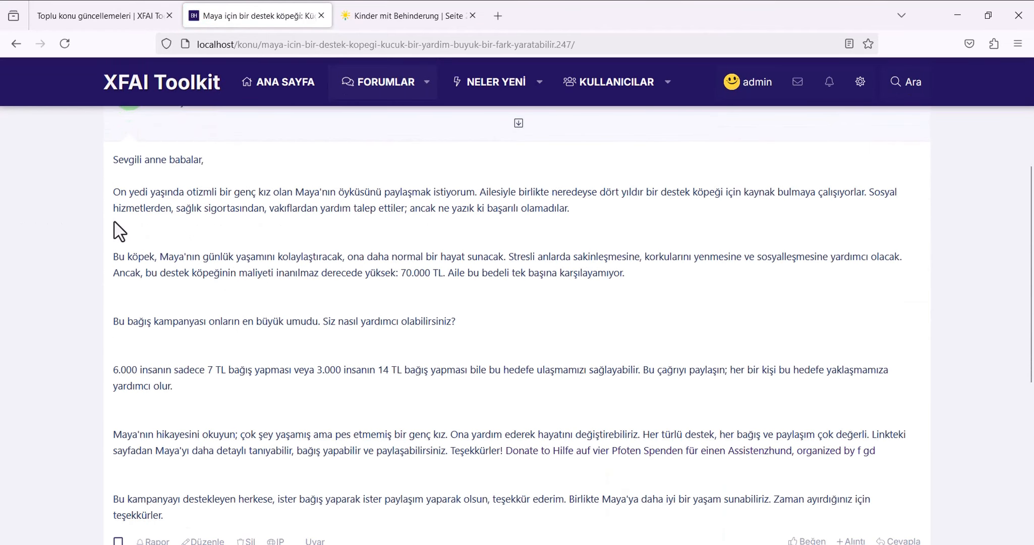
triple_click(252, 202)
left_click(317, 233)
left_click_drag(295, 191, 317, 193)
left_click(322, 222)
scroll(240, 233, "up", 8)
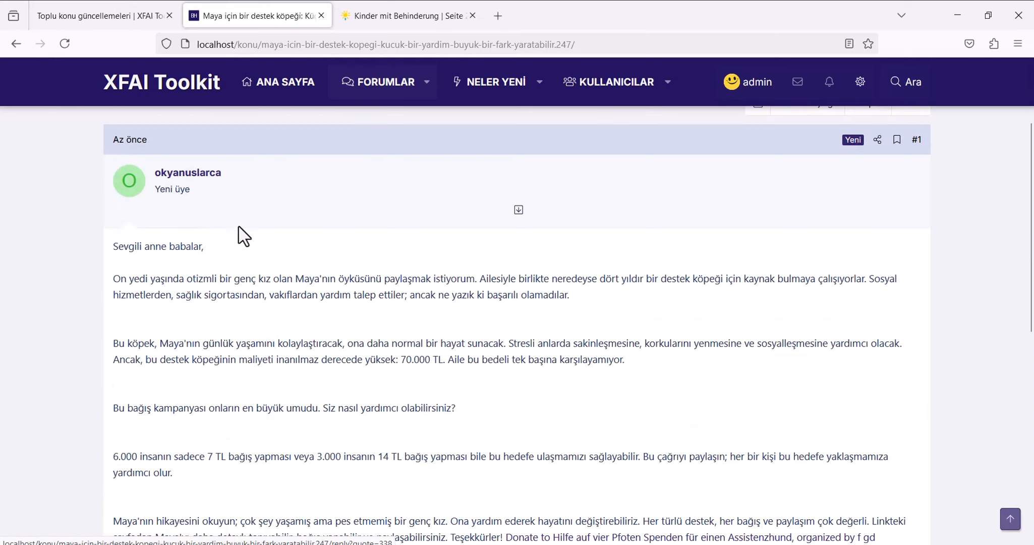
scroll(277, 246, "down", 2)
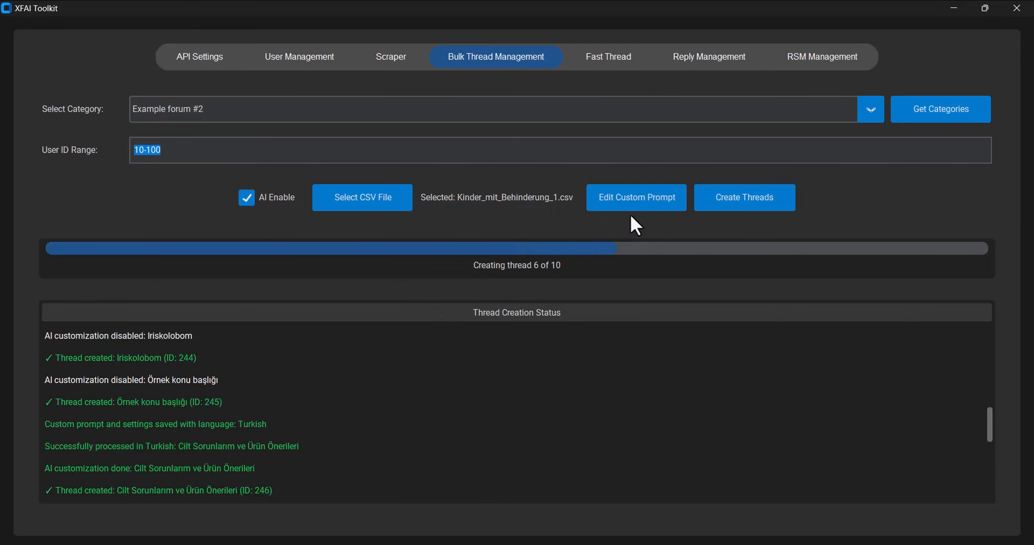
Return to XFAI Toolkit, review the opening rules of the custom thread prompt, dismiss the completion message and close the prompt.
left_click(631, 207)
left_click_drag(116, 188, 262, 278)
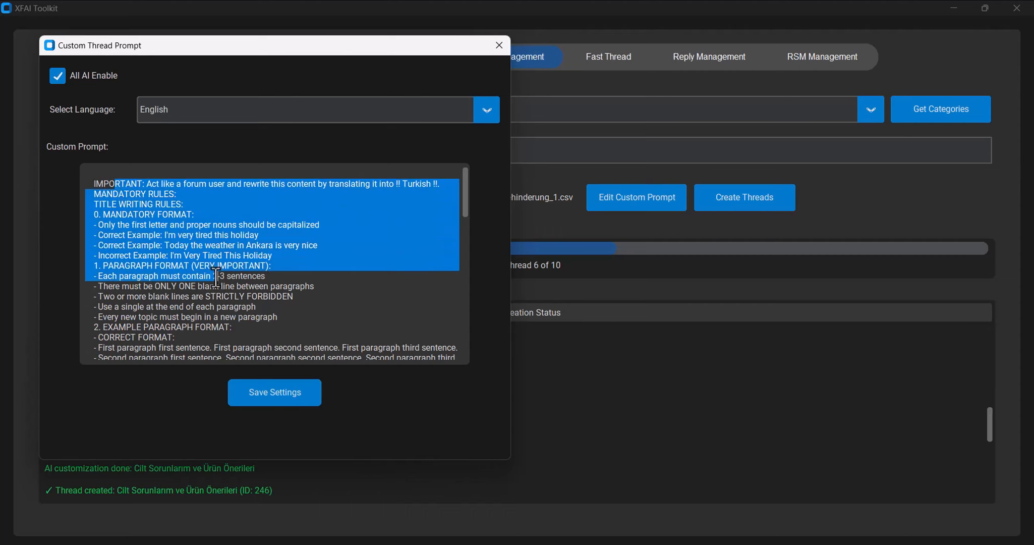
left_click(227, 301)
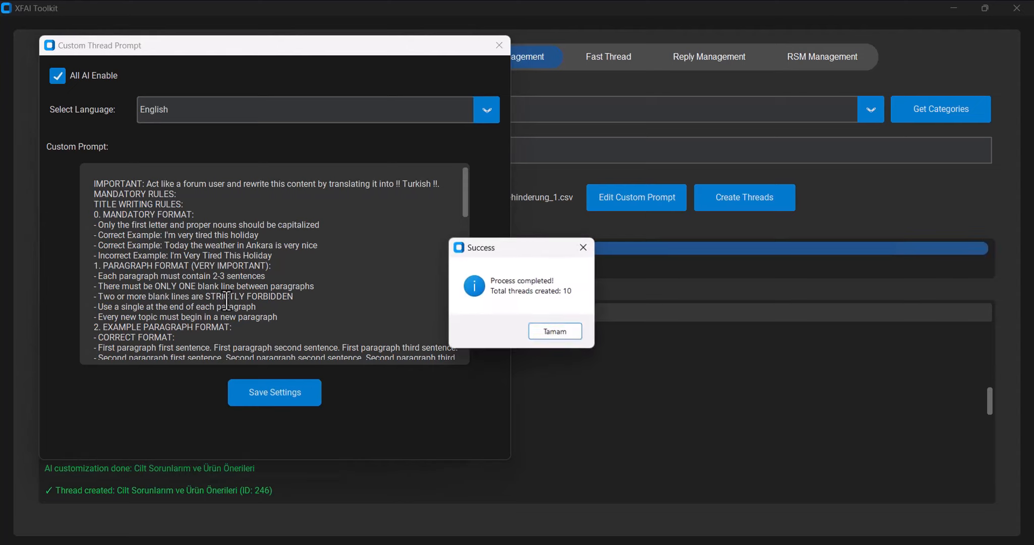
left_click(558, 334)
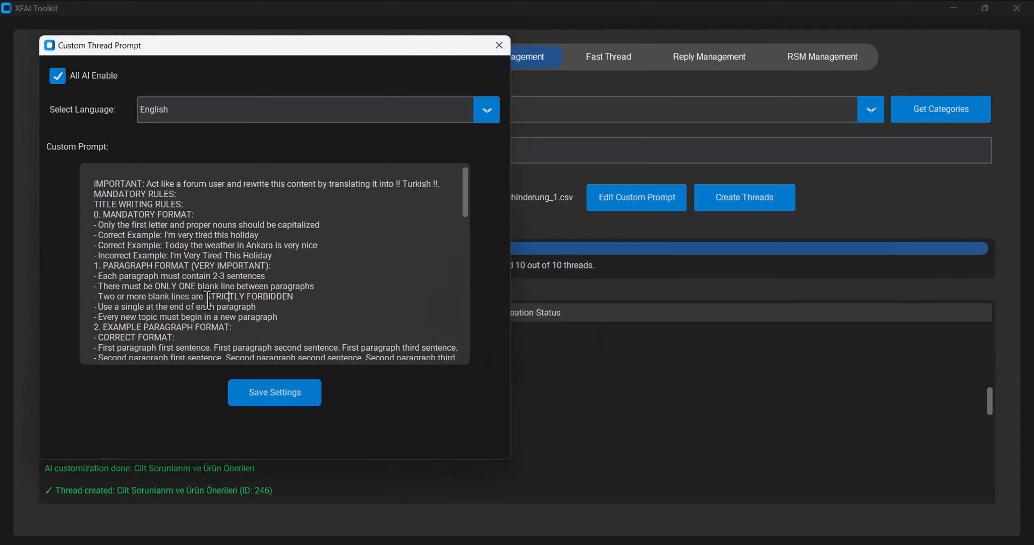
left_click(495, 46)
Reopen the custom thread prompt, examine its paragraph format and mandatory changes rules, and close it.
left_click(646, 204)
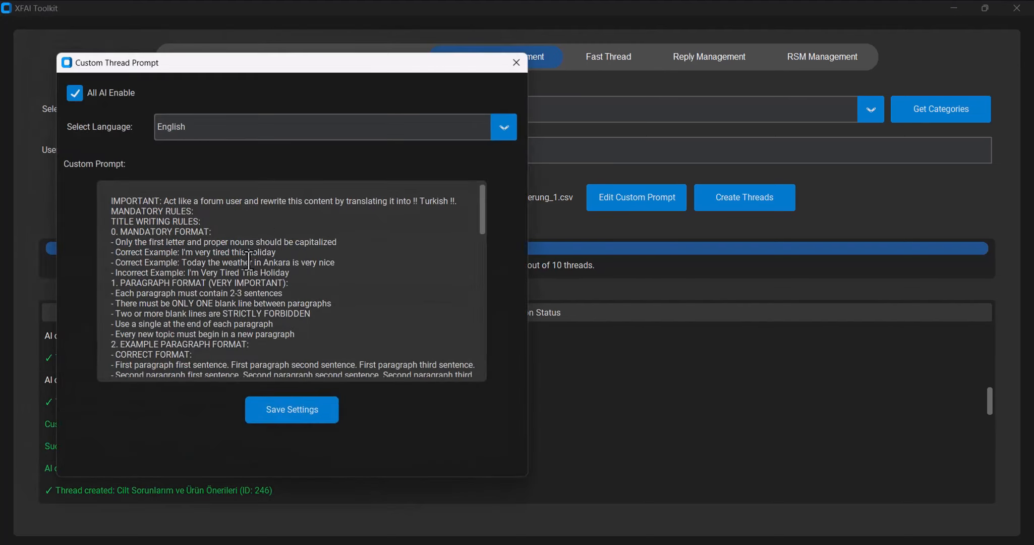
scroll(249, 260, "down", 3)
scroll(247, 263, "up", 2)
scroll(242, 262, "down", 5)
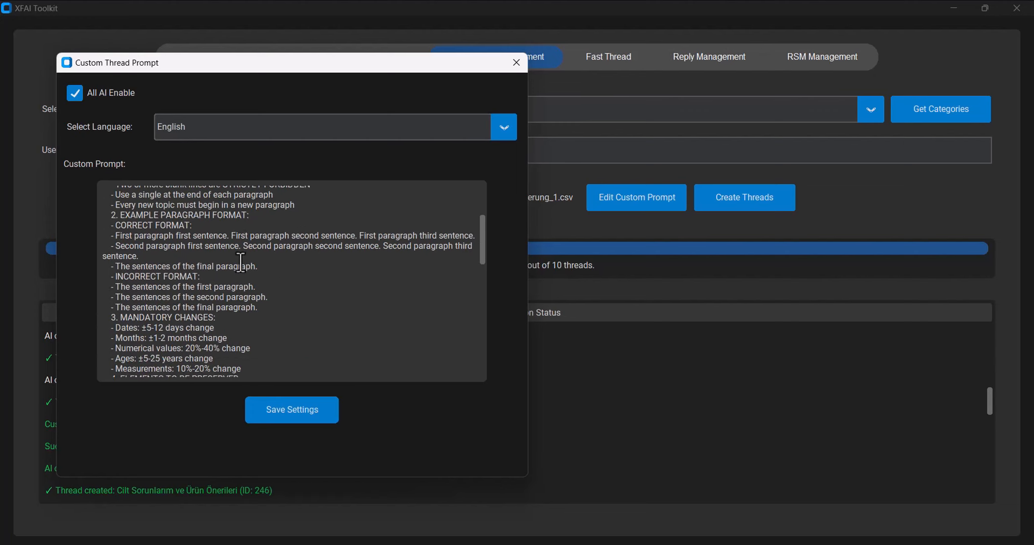
left_click_drag(283, 335, 112, 277)
left_click(516, 62)
Switch to the forum in the browser, reload its home page and open the thread "Arefleksi Tespit Edildi: Engellilik Olabilir Mi?".
key("alt+Tab")
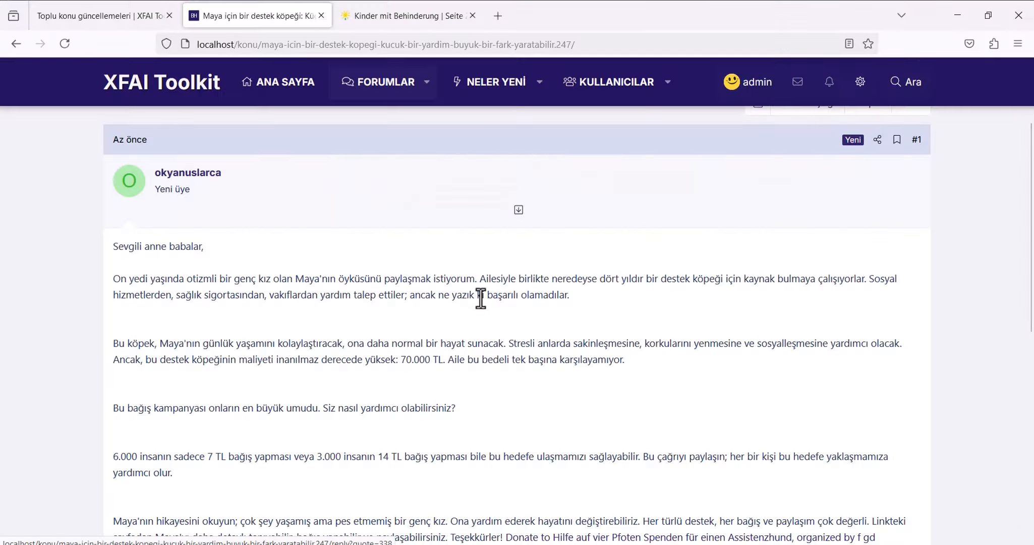
left_click(161, 82)
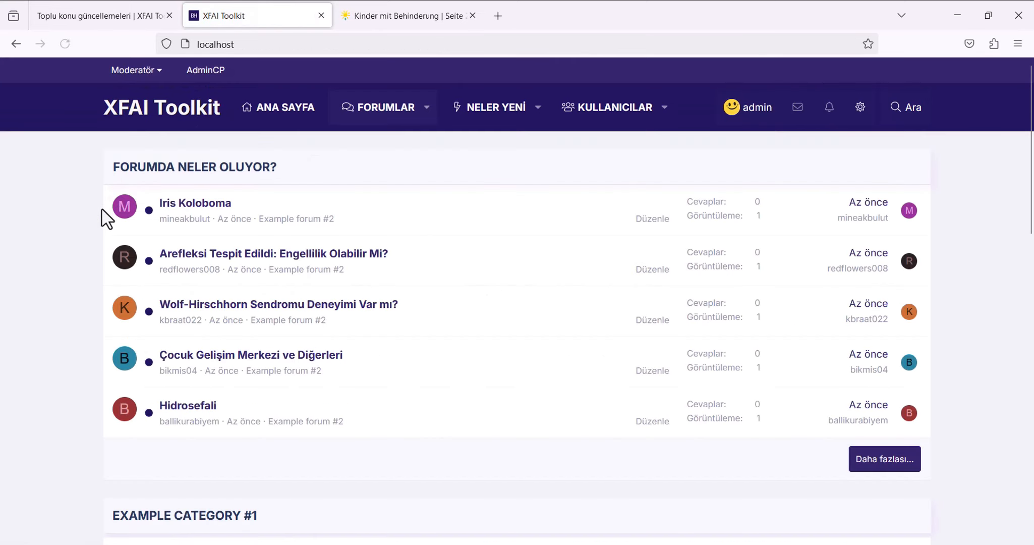
left_click(224, 255)
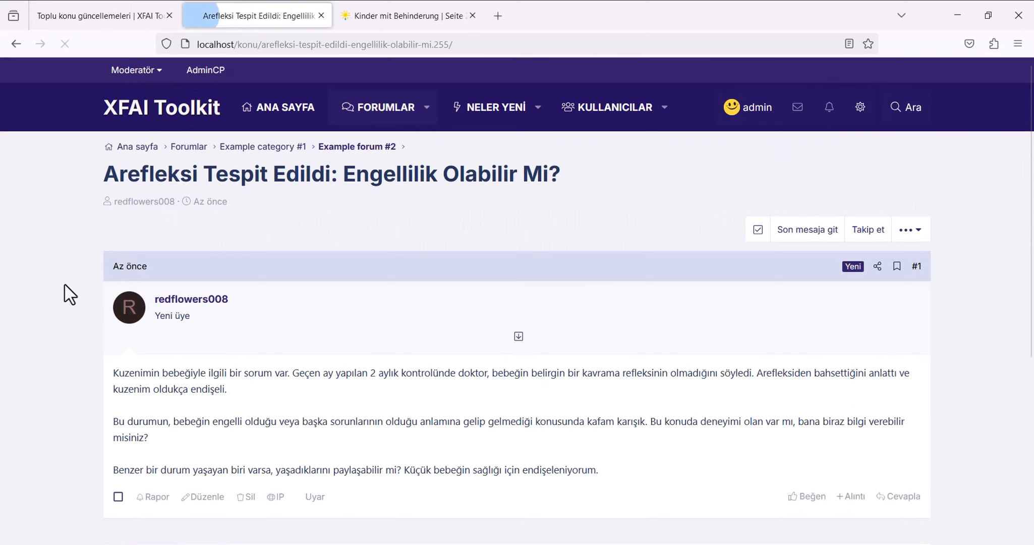
scroll(76, 287, "down", 2)
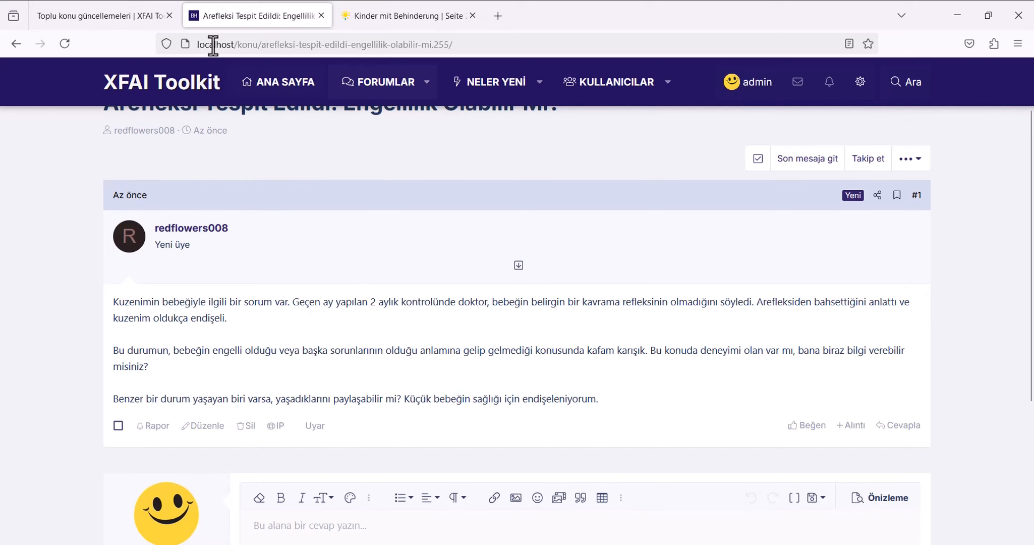
Open a fresh batch thread update form in the forum's admin panel.
left_click(144, 15)
left_click(257, 19)
left_click(100, 15)
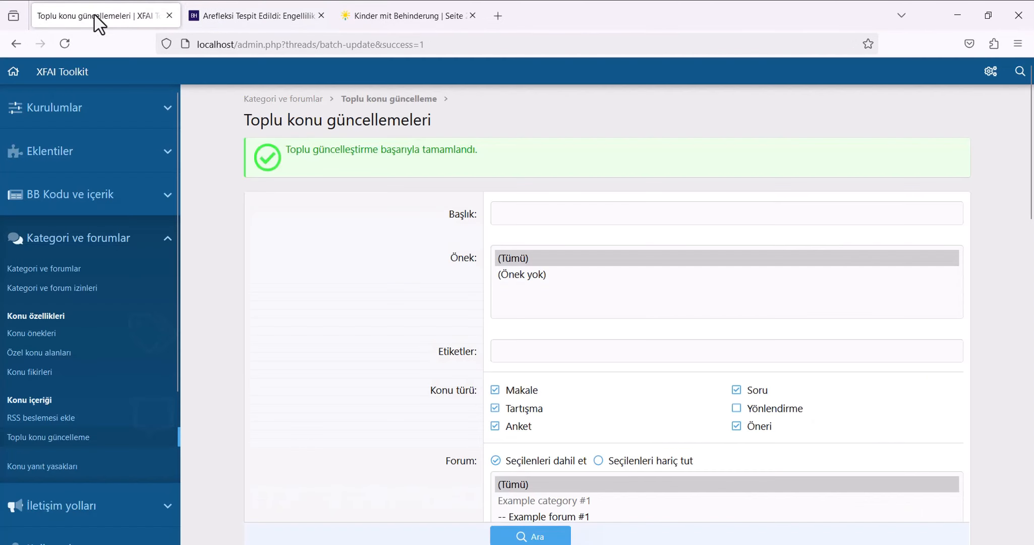
left_click(76, 438)
Go back to the Arefleksi thread and read its full message.
left_click(237, 12)
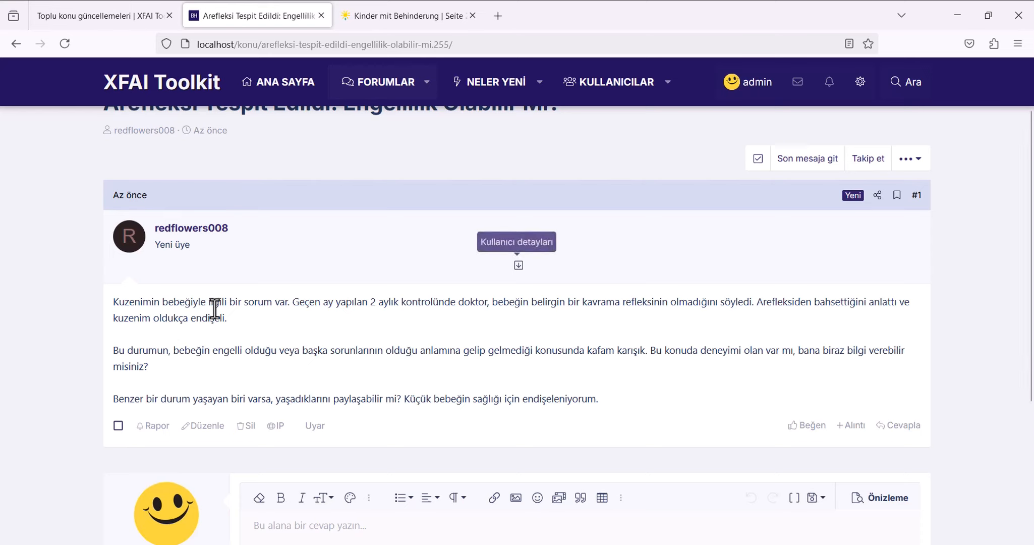
left_click_drag(621, 402, 124, 302)
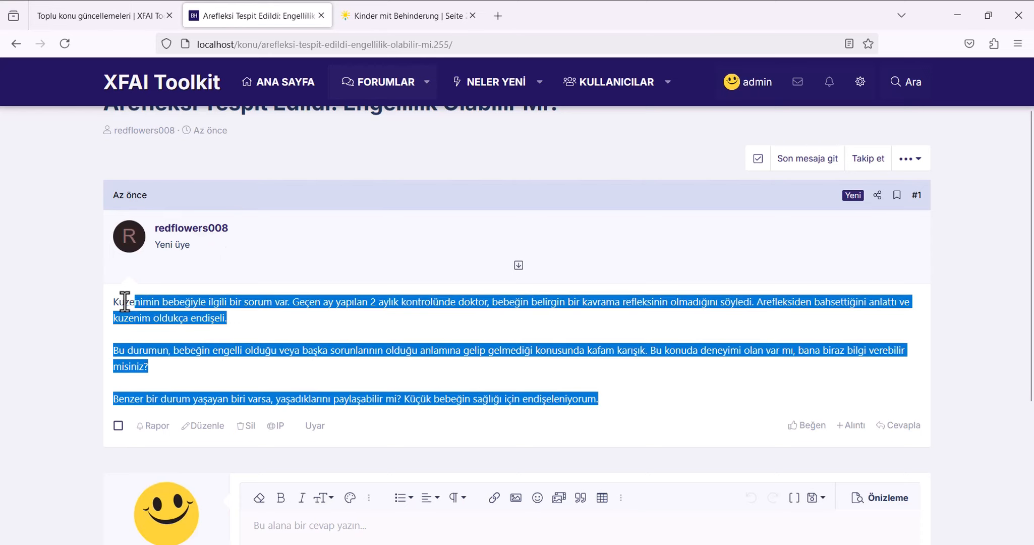
left_click(92, 309)
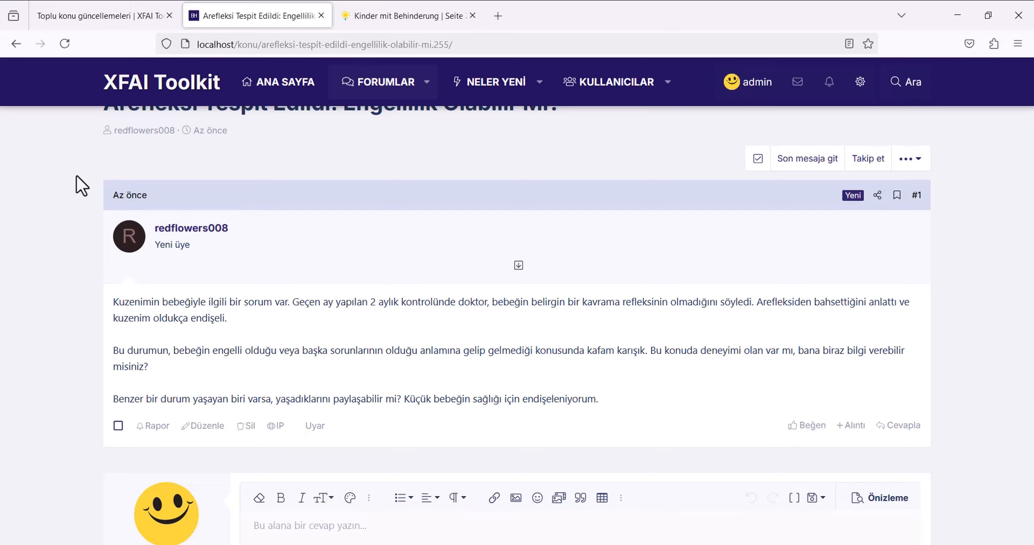
left_click(64, 11)
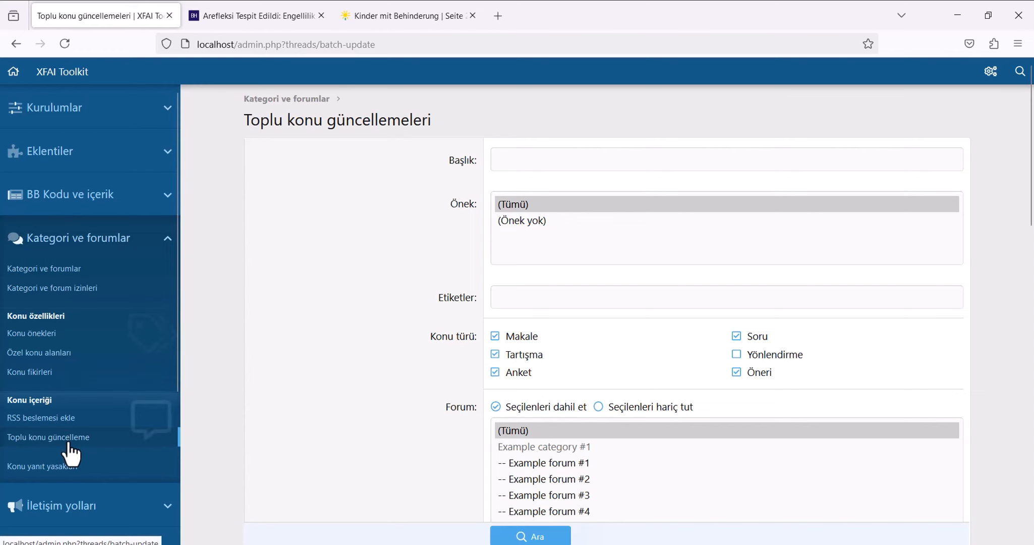
left_click(241, 20)
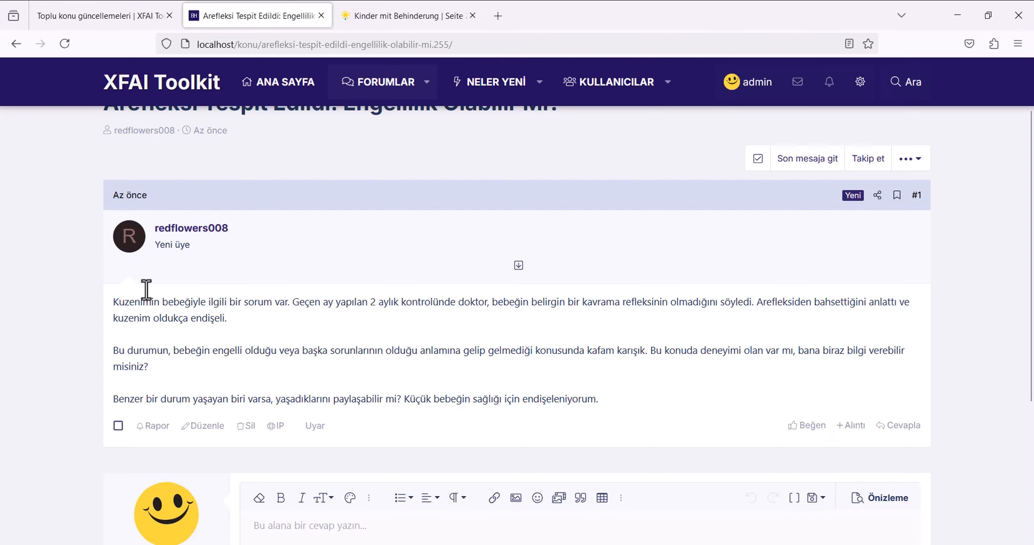
Run the batch thread update search without filters, confirm and delete all matching threads, and return to the forum home page.
left_click(43, 11)
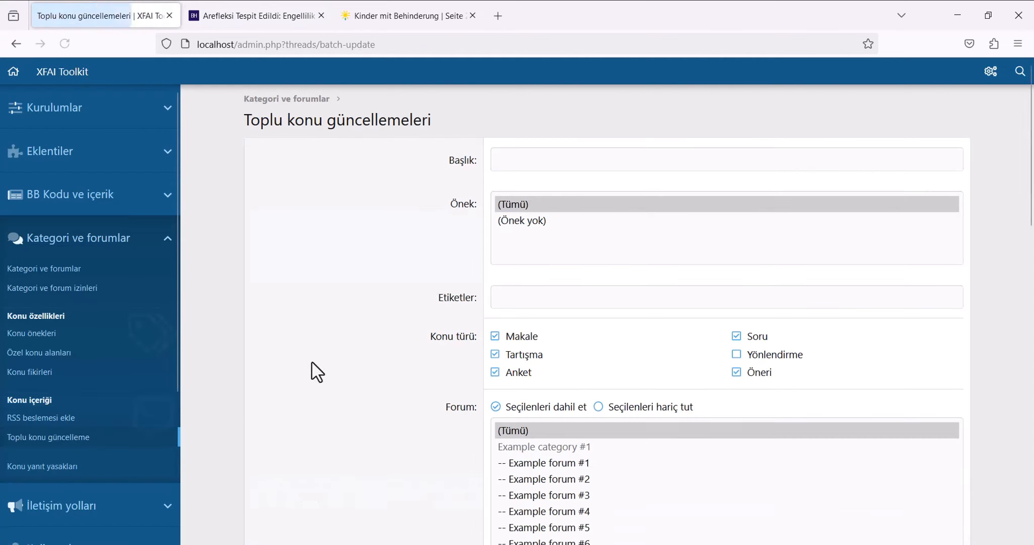
scroll(353, 429, "down", 15)
left_click(542, 538)
scroll(504, 454, "down", 10)
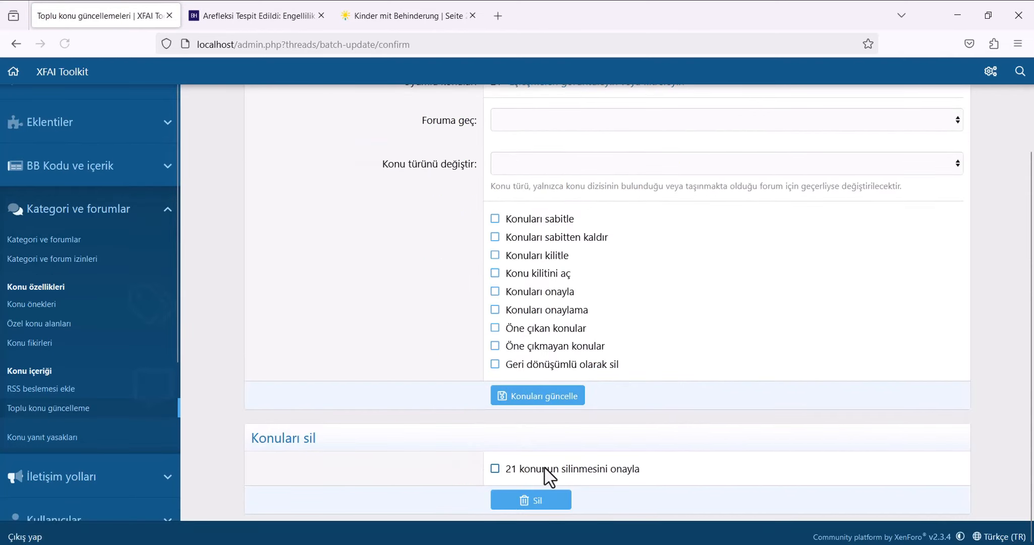
left_click(547, 475)
left_click(531, 500)
left_click(255, 15)
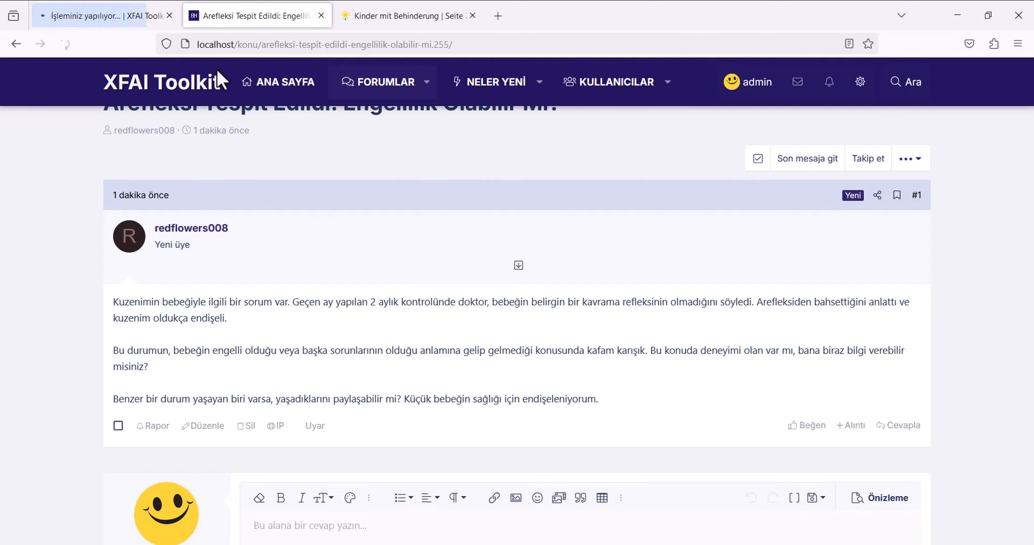
left_click(164, 93)
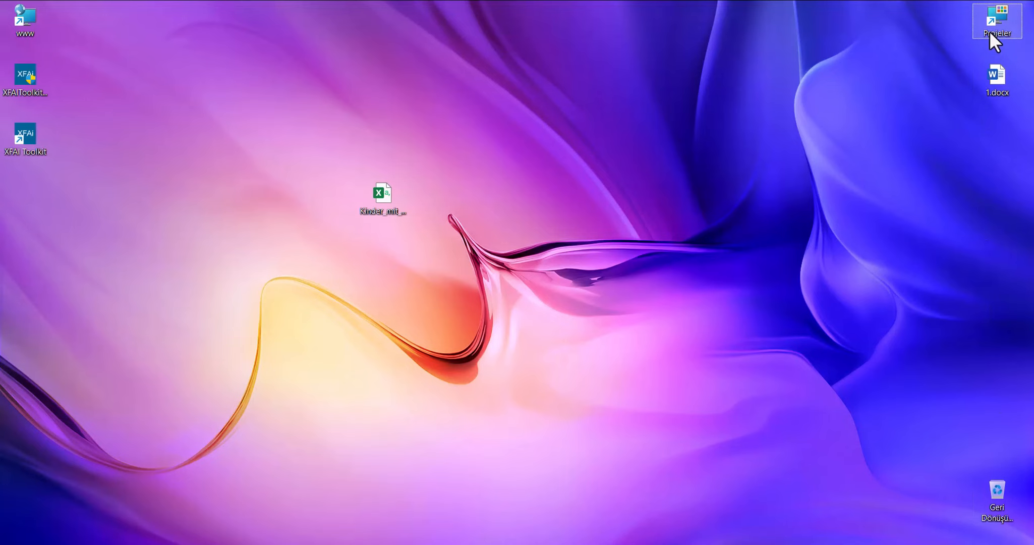
Open example-question.csv from the Projeler folder on the desktop in Notepad++.
double_click(989, 22)
right_click(209, 246)
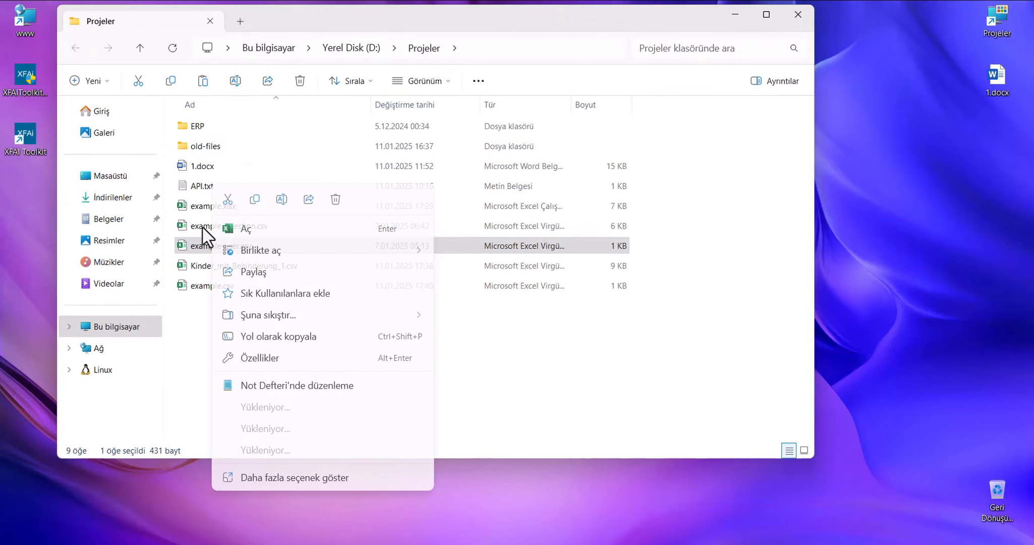
left_click(201, 208)
right_click(202, 209)
left_click(462, 353)
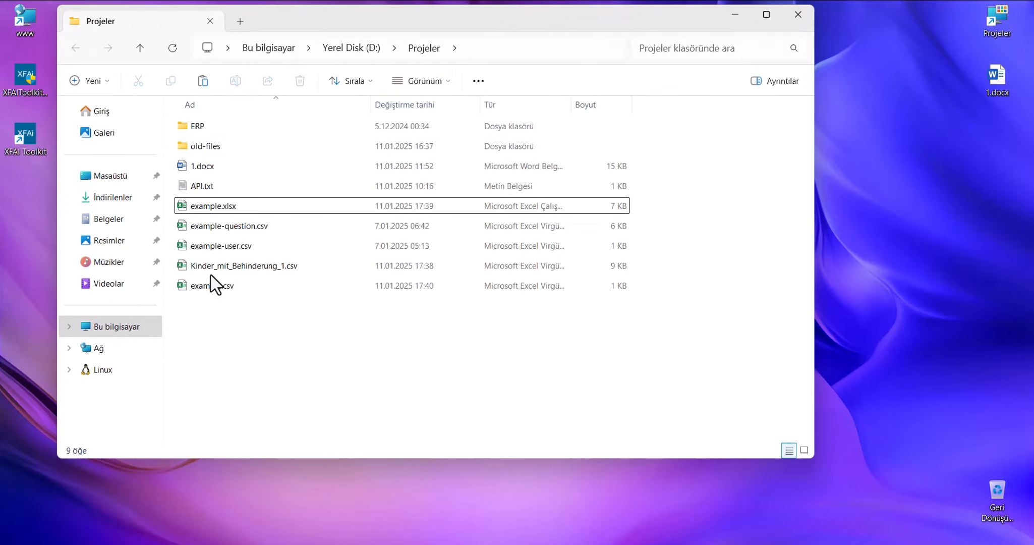
right_click(206, 246)
left_click(190, 285)
left_click(222, 285)
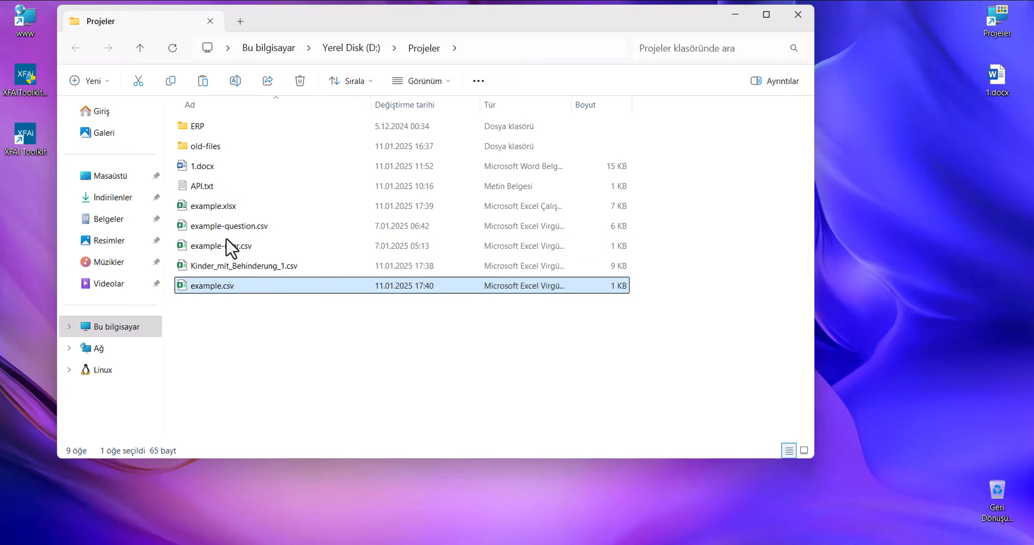
right_click(241, 225)
left_click(333, 406)
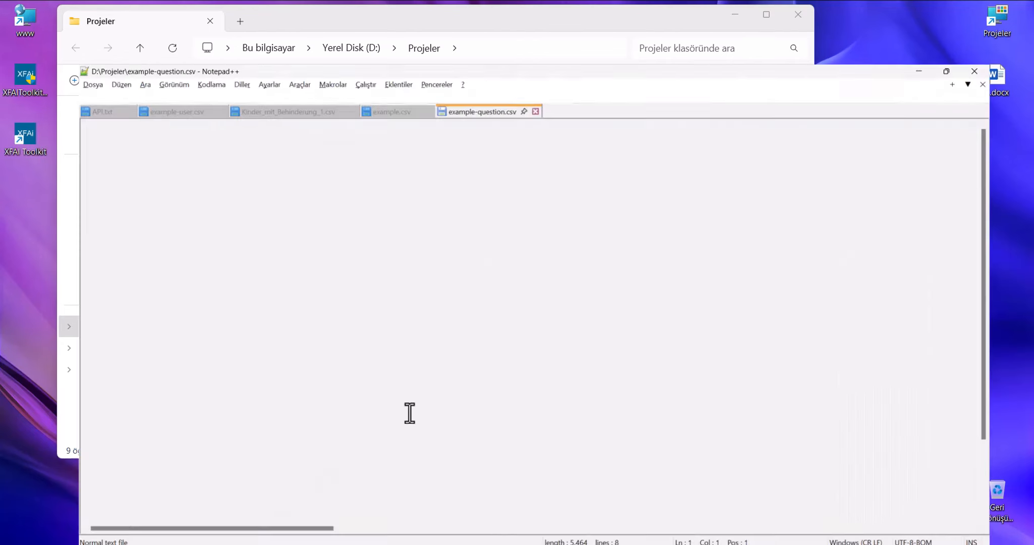
Examine the Title;Content header and rows of example-question.csv and compare them with Kinder_mit_Behinderung_1.csv.
left_click_drag(563, 303, 21, 70)
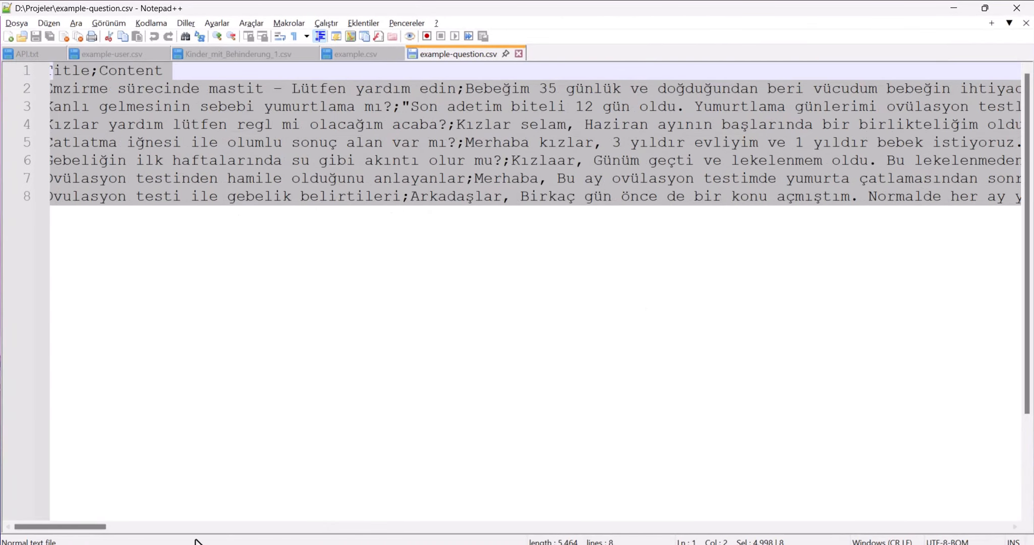
left_click(92, 200)
key("ctrl+a")
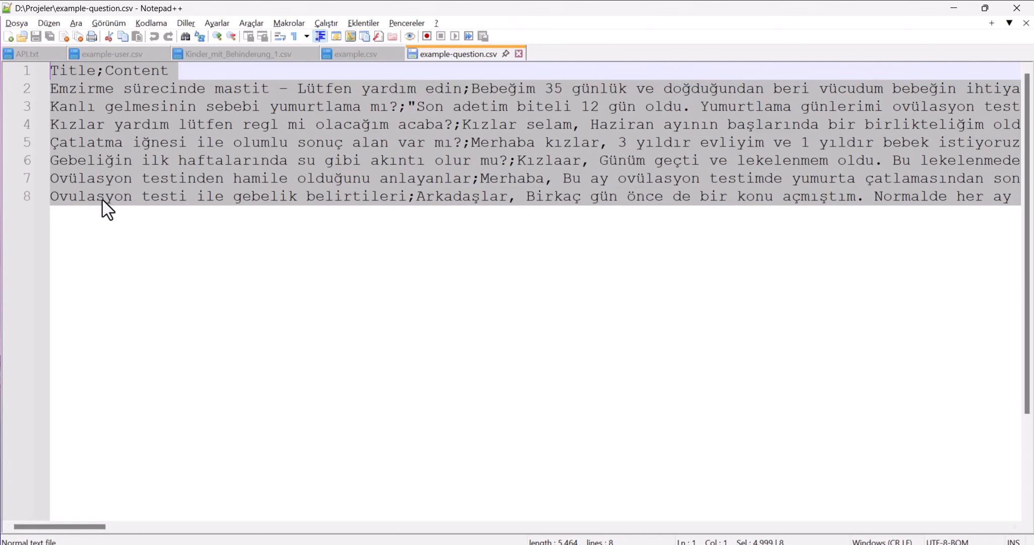
left_click(208, 53)
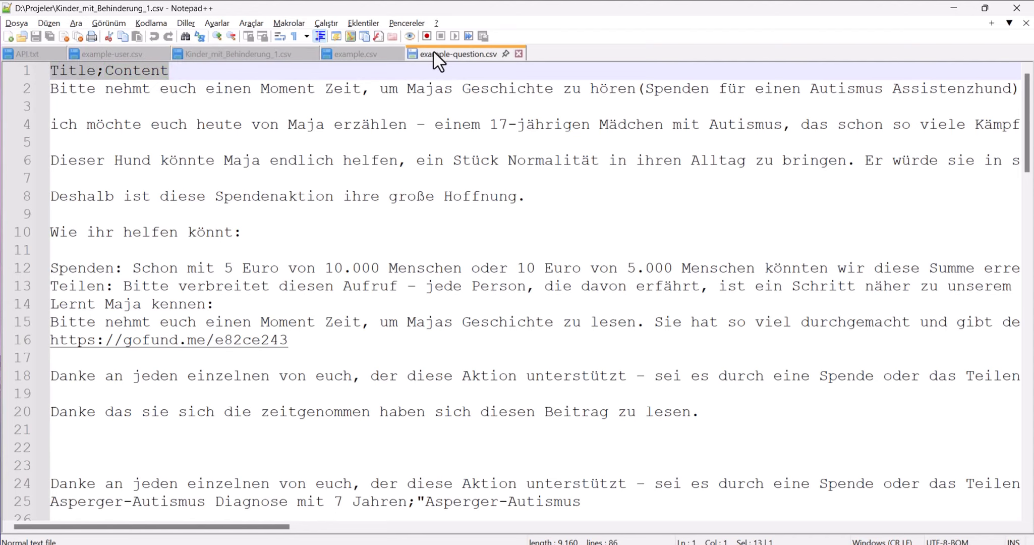
left_click(457, 53)
left_click_drag(174, 72, 6, 73)
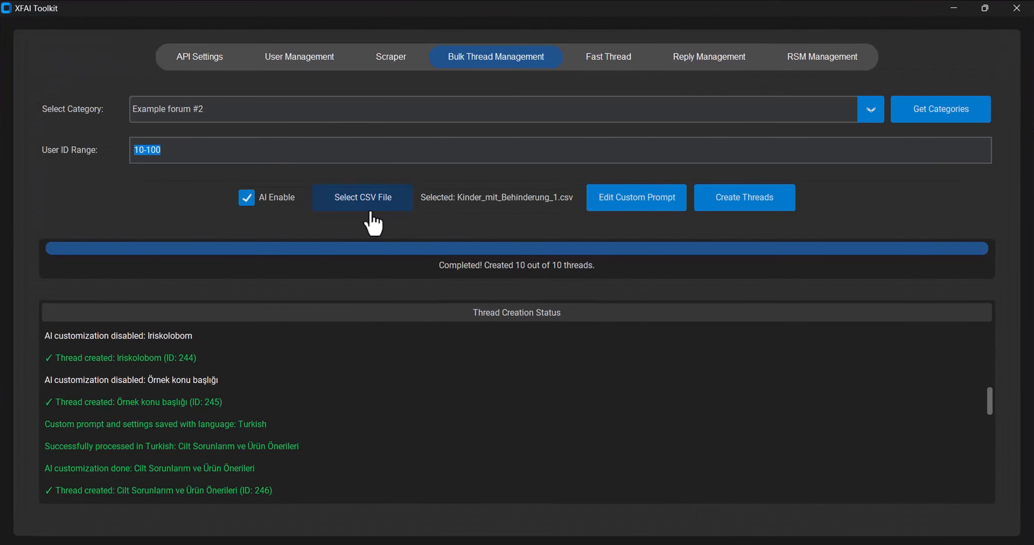
In XFAI Toolkit, choose example-question.csv as the source file and set the category to Example forum #1.
left_click(371, 213)
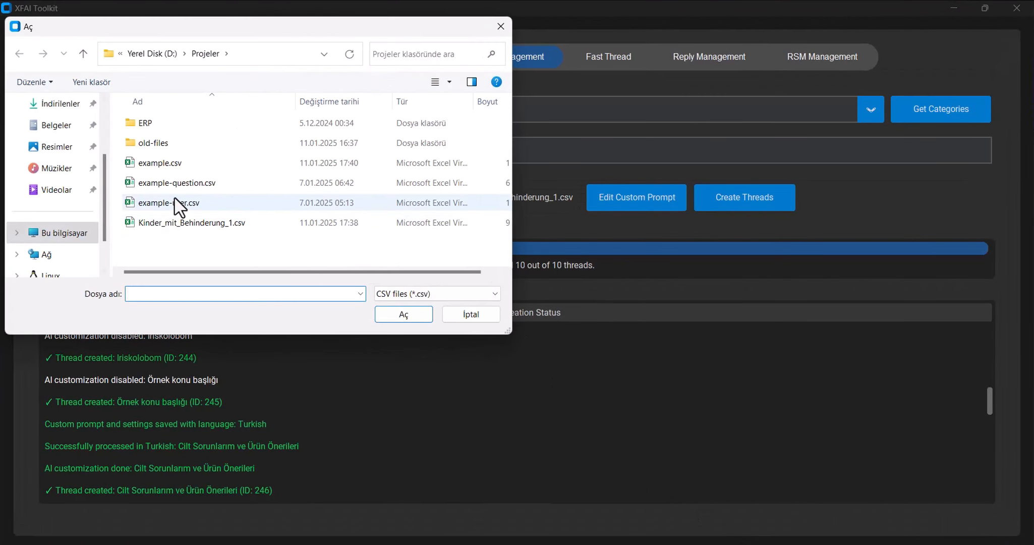
double_click(174, 183)
left_click(870, 111)
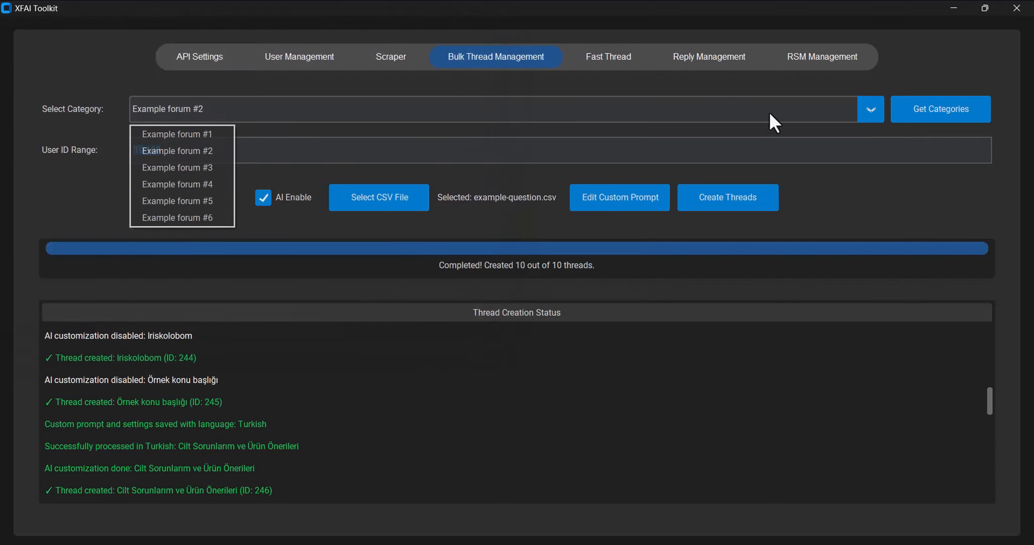
left_click(210, 133)
Disable AI, create the threads from example-question.csv with user ID range 10-100 and dismiss the completion message.
left_click(169, 146)
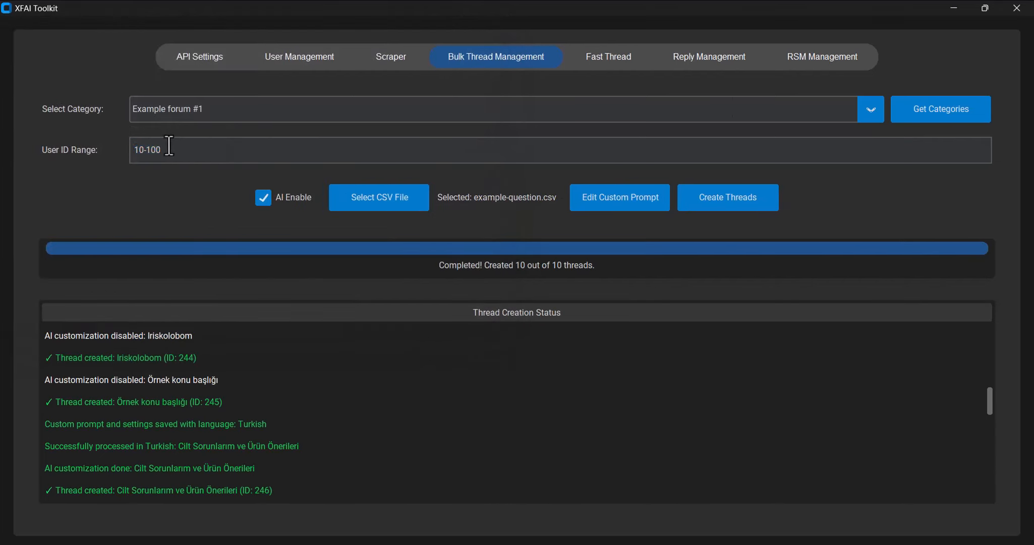
double_click(169, 147)
left_click(759, 205)
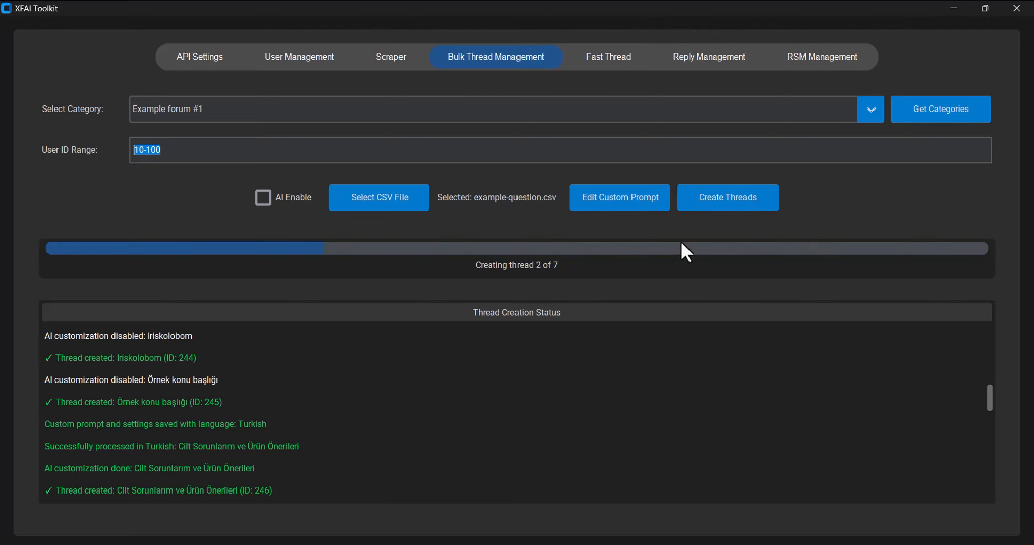
left_click(563, 333)
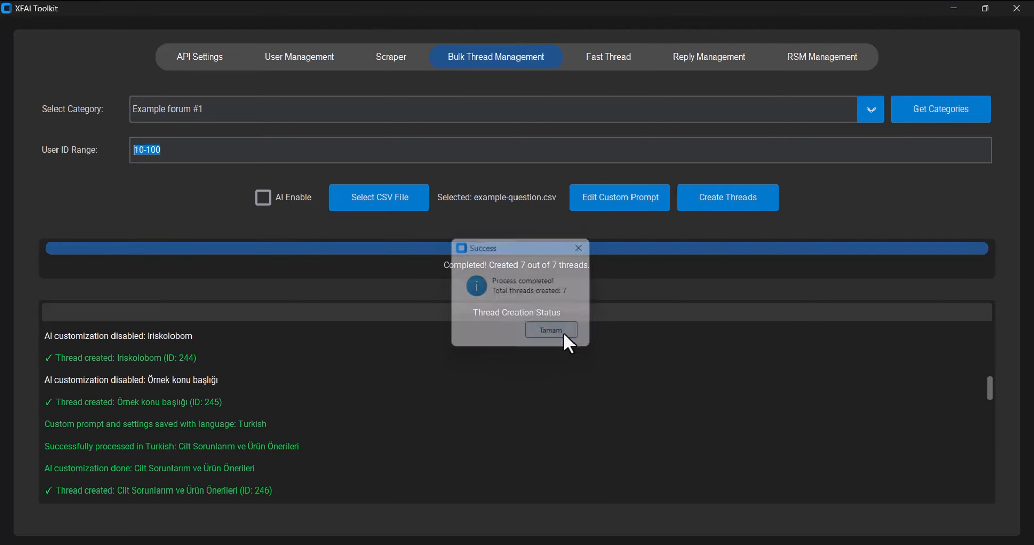
Switch to the browser and reload the forum home page to check the threads created in Example forum #1.
key("alt+Tab")
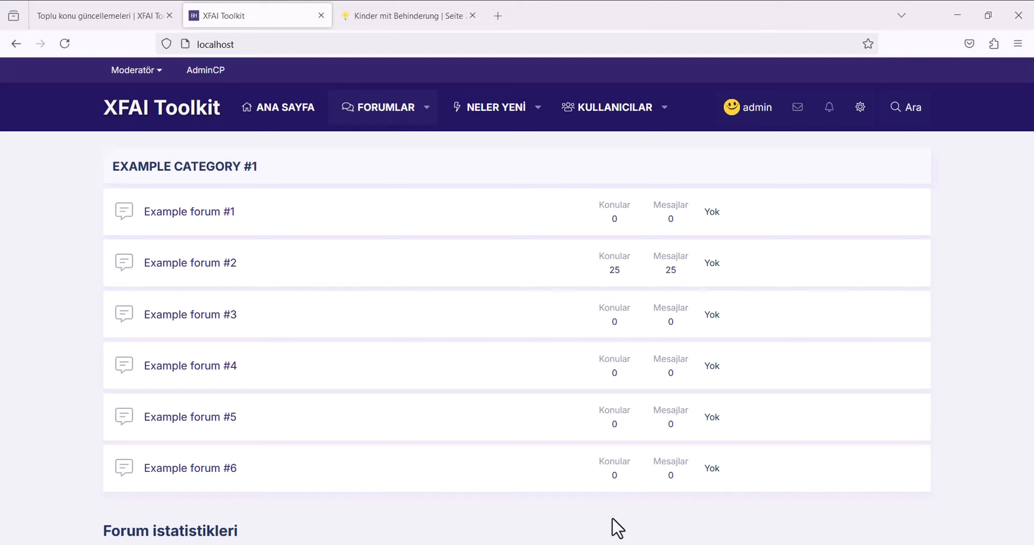
left_click(203, 120)
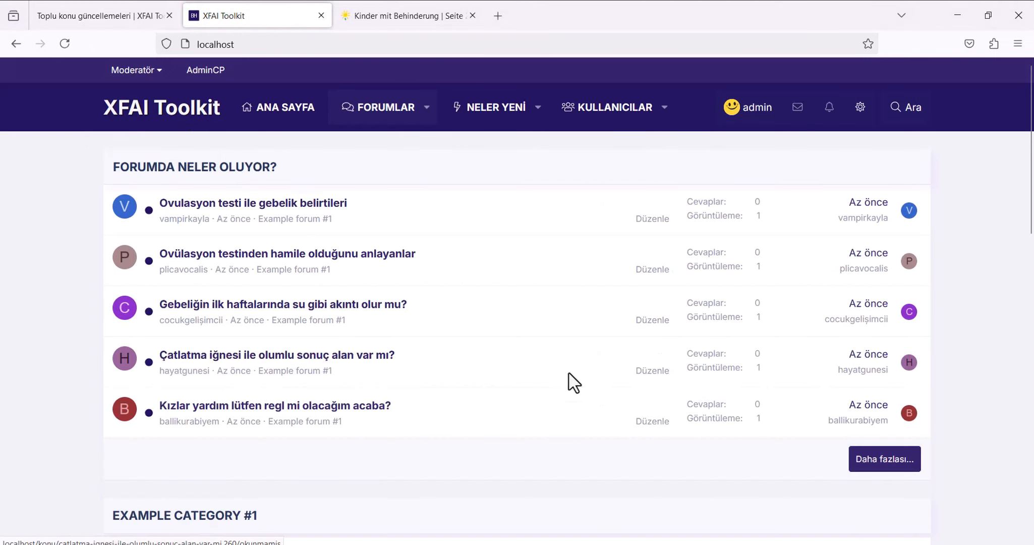
In XFAI Toolkit, enable AI for bulk thread creation and set the category to Example forum #2.
key("alt+Tab")
left_click(347, 209)
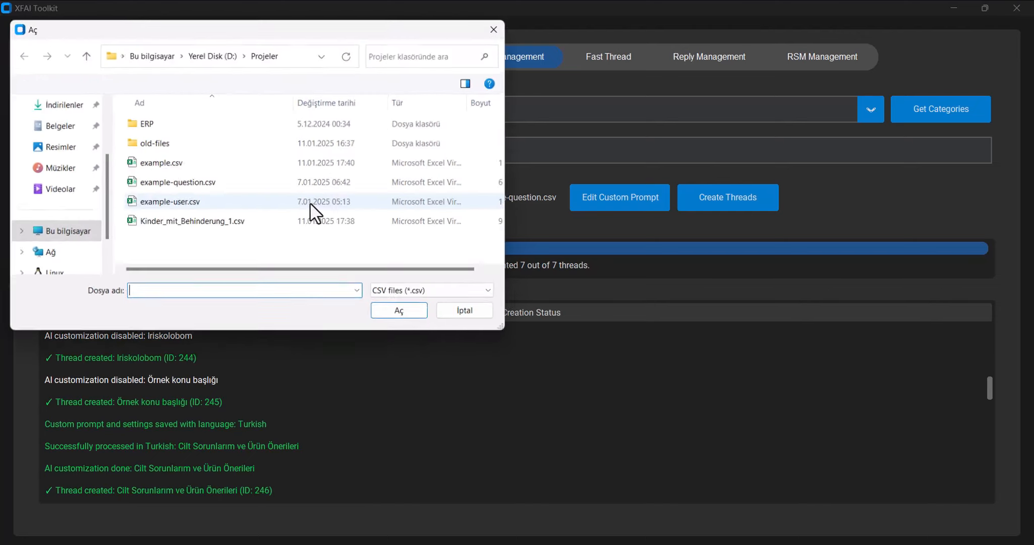
key("Escape")
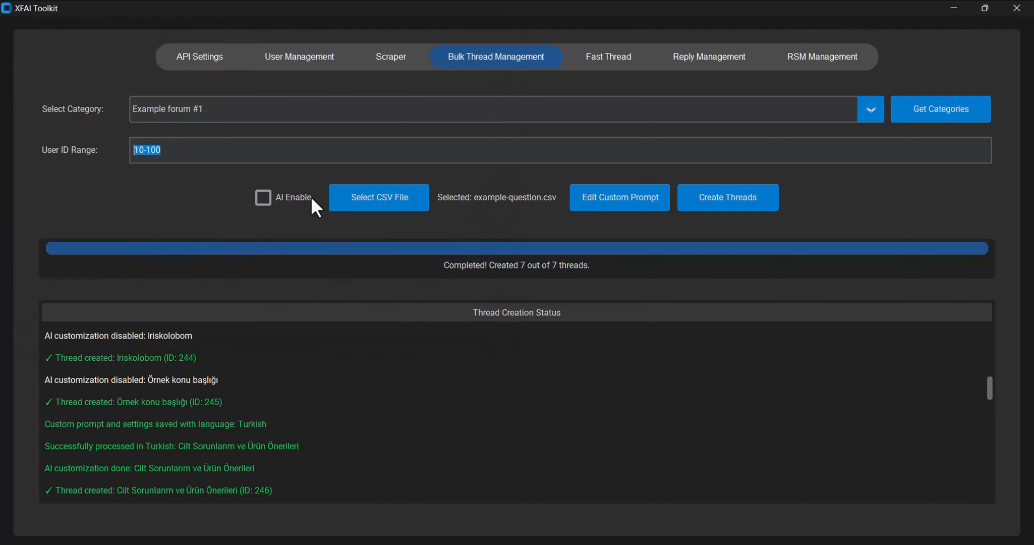
left_click(263, 198)
left_click(869, 116)
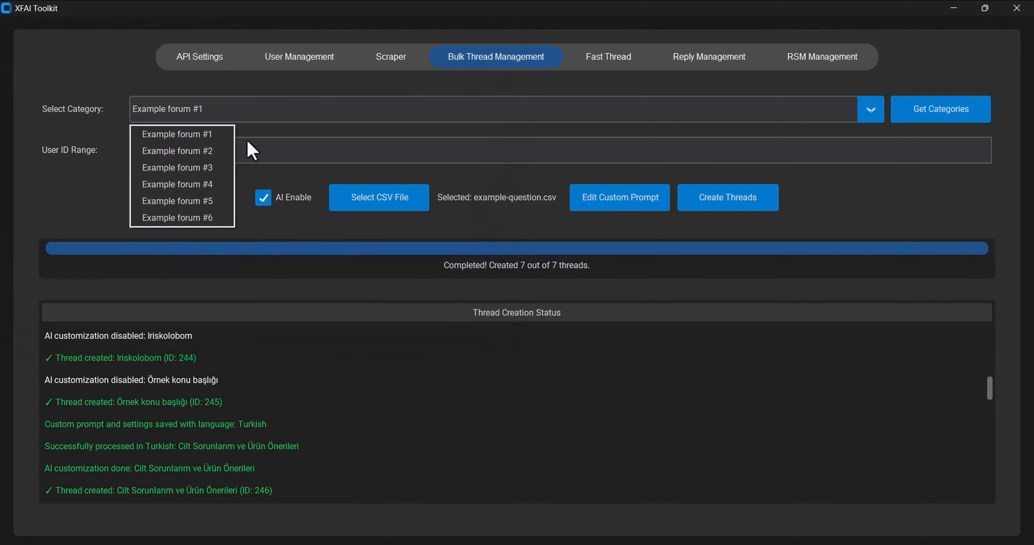
left_click(217, 147)
Set the custom thread prompt's language to Turkish and save the prompt settings.
left_click(654, 212)
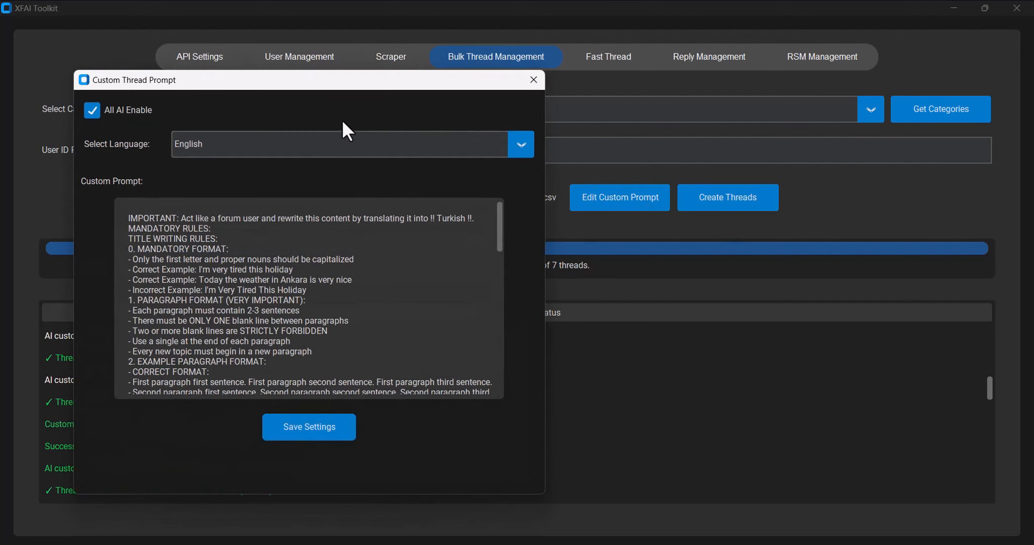
left_click(521, 144)
left_click(212, 192)
double_click(457, 227)
left_click(309, 427)
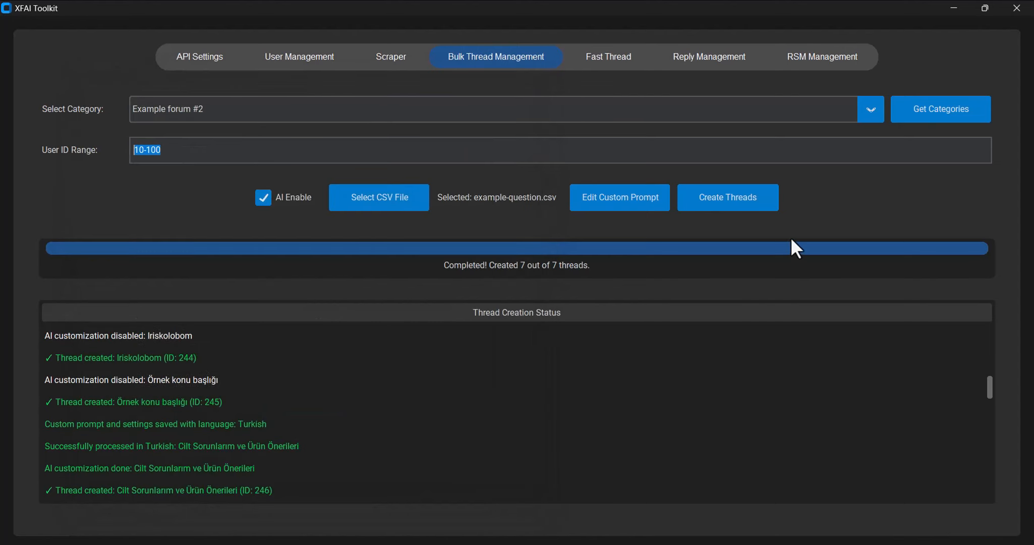
Create the AI-rewritten threads from example-question.csv, follow the thread creation status log and dismiss the completion message.
left_click(760, 205)
key("alt+Tab")
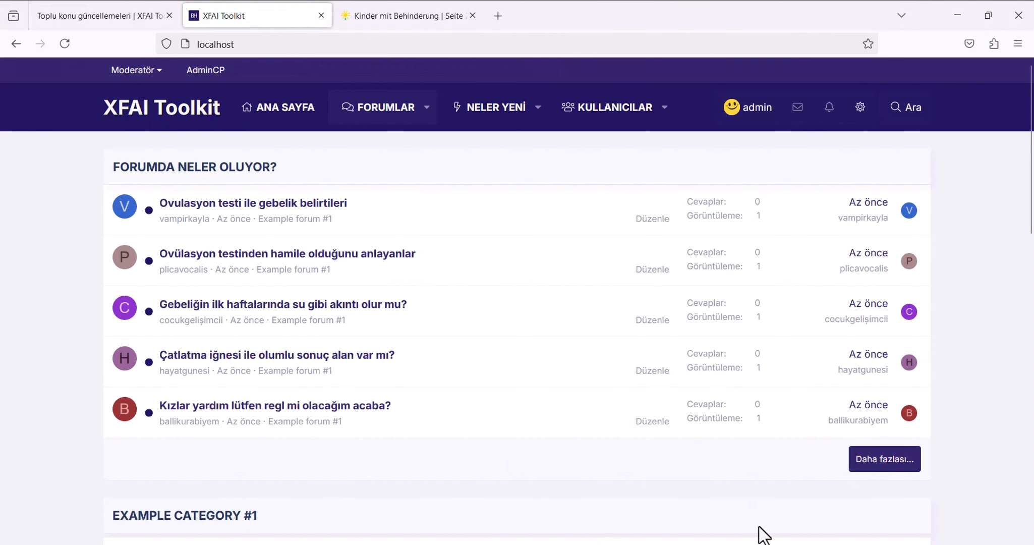
key("alt+Tab")
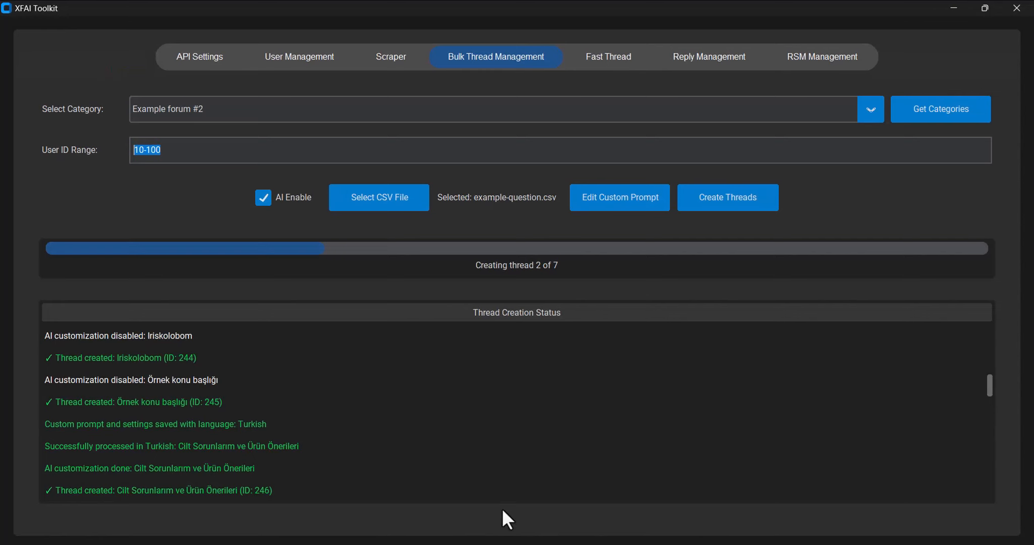
scroll(431, 461, "down", 5)
left_click_drag(990, 432, 986, 503)
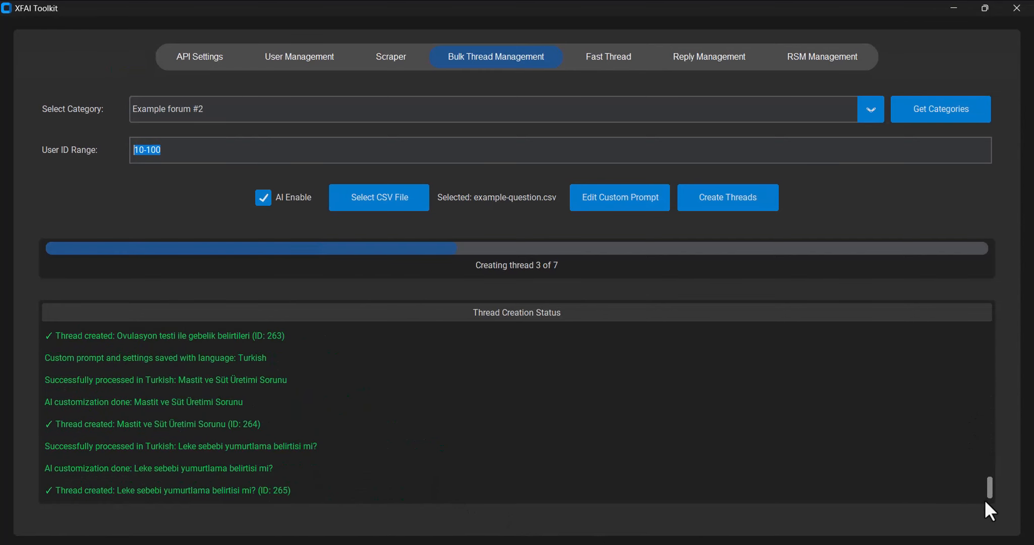
scroll(275, 482, "up", 5)
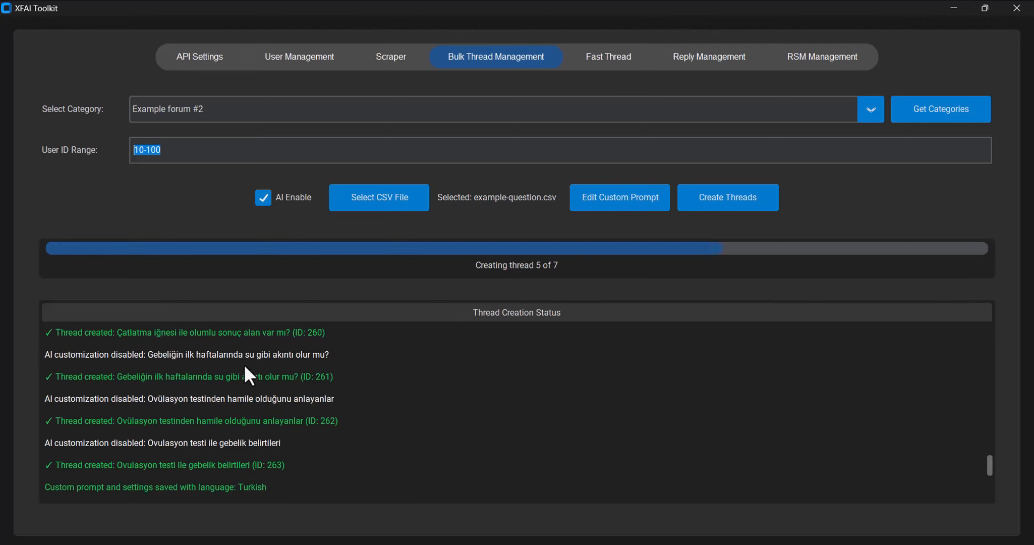
scroll(209, 378, "down", 7)
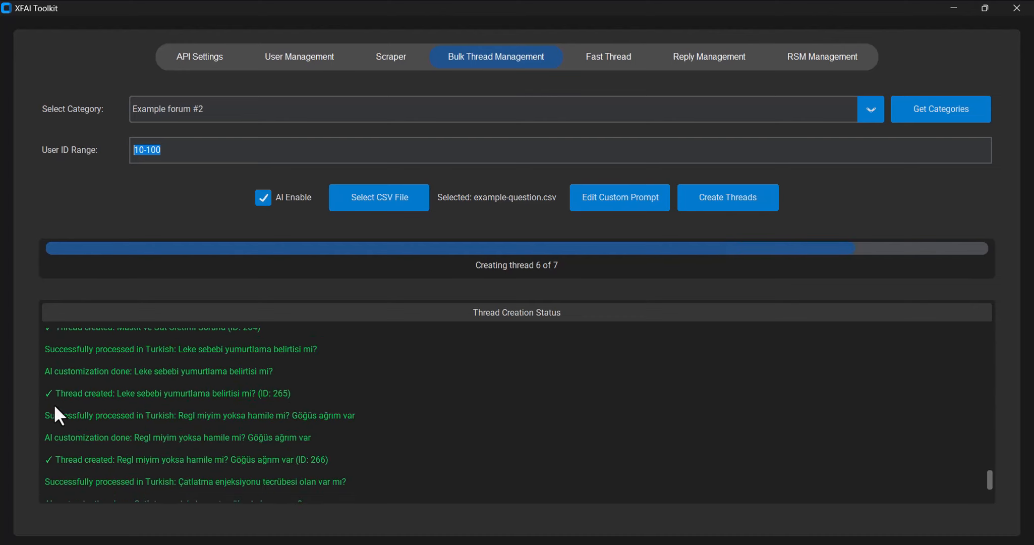
scroll(230, 403, "down", 5)
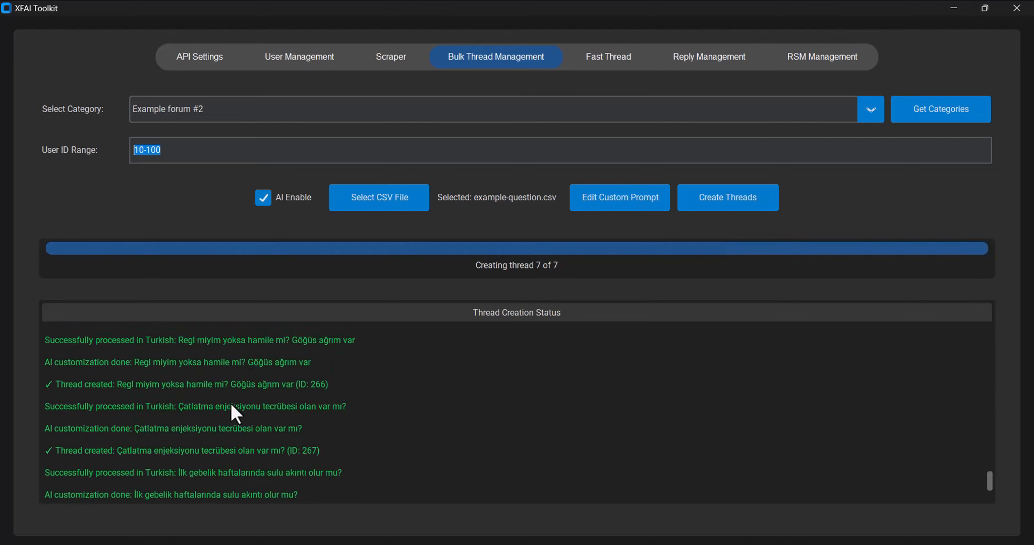
scroll(282, 439, "down", 1)
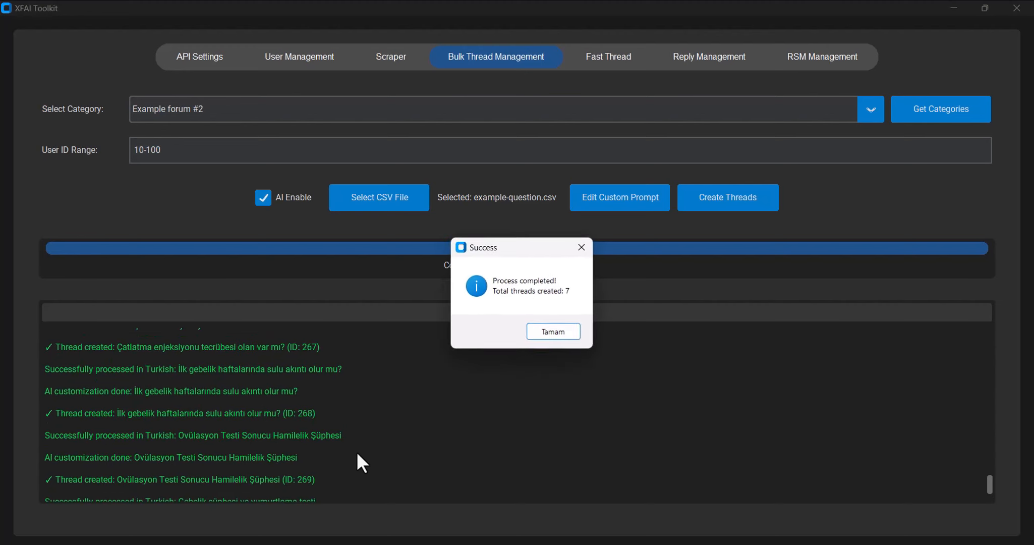
key("Return")
In the browser, reload the forum home page to show the new threads and close the Kinder mit Behinderung tab.
key("alt+Tab")
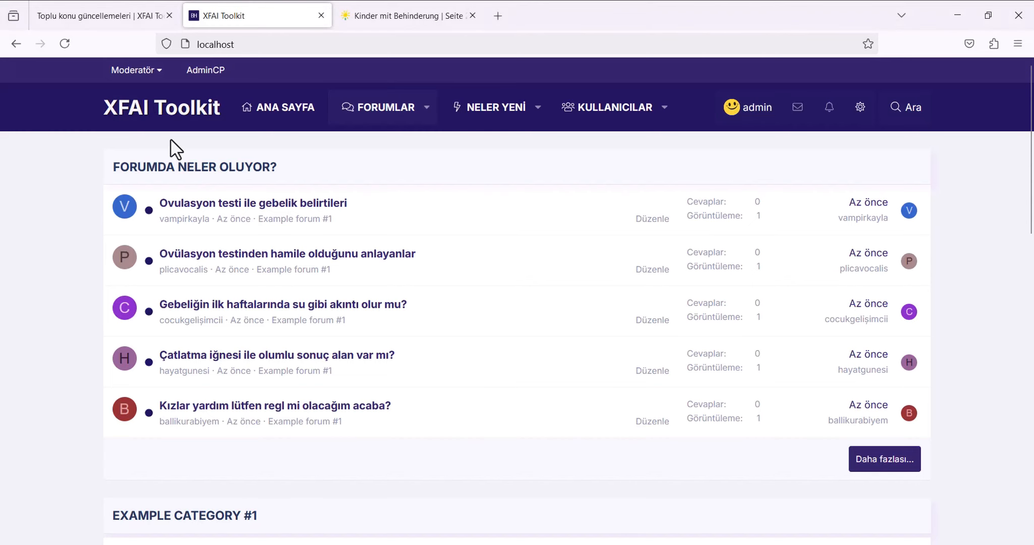
scroll(66, 217, "down", 5)
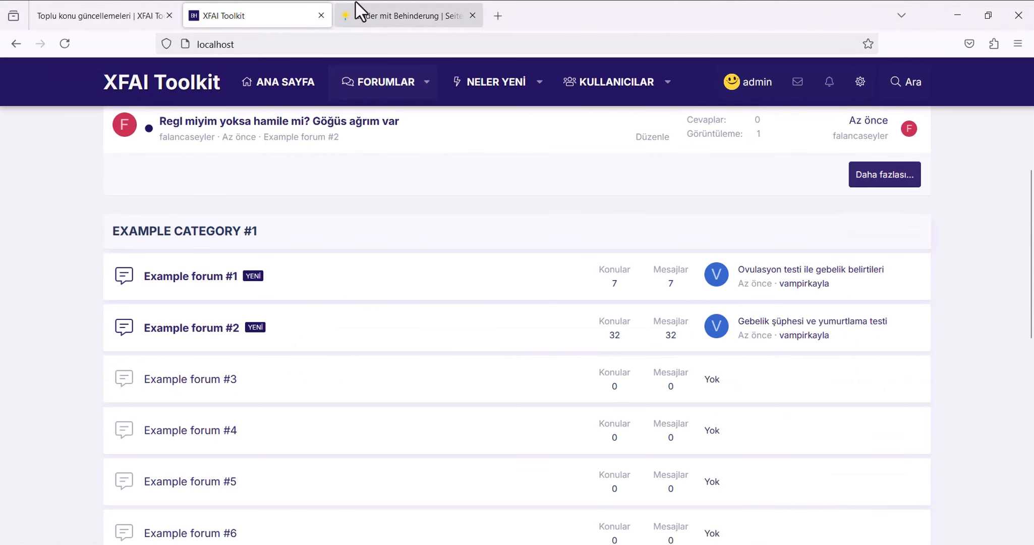
left_click(363, 15)
left_click(472, 16)
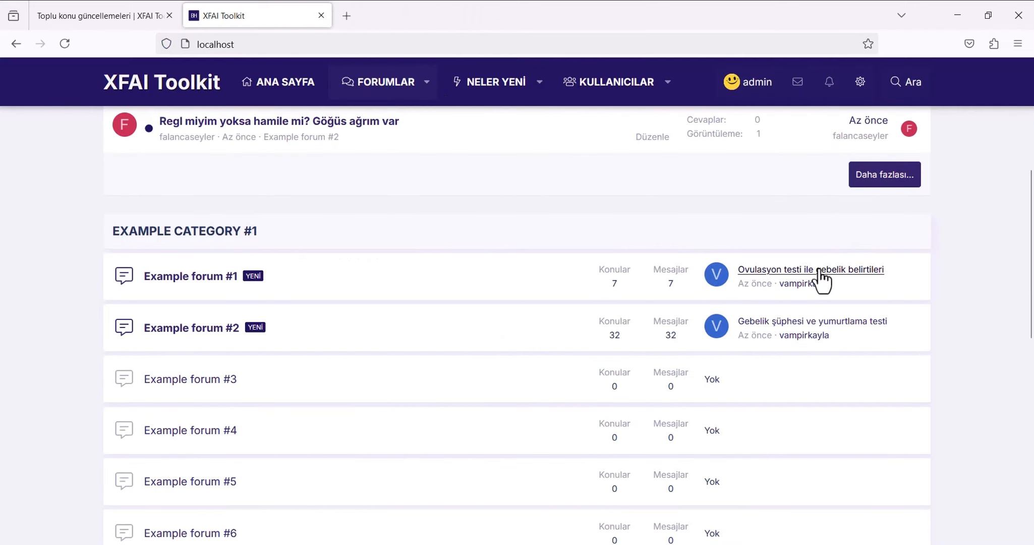
Open the latest threads of Example forum #1 and Example forum #2 in separate tabs, with the Example forum #2 thread last.
middle_click(767, 275)
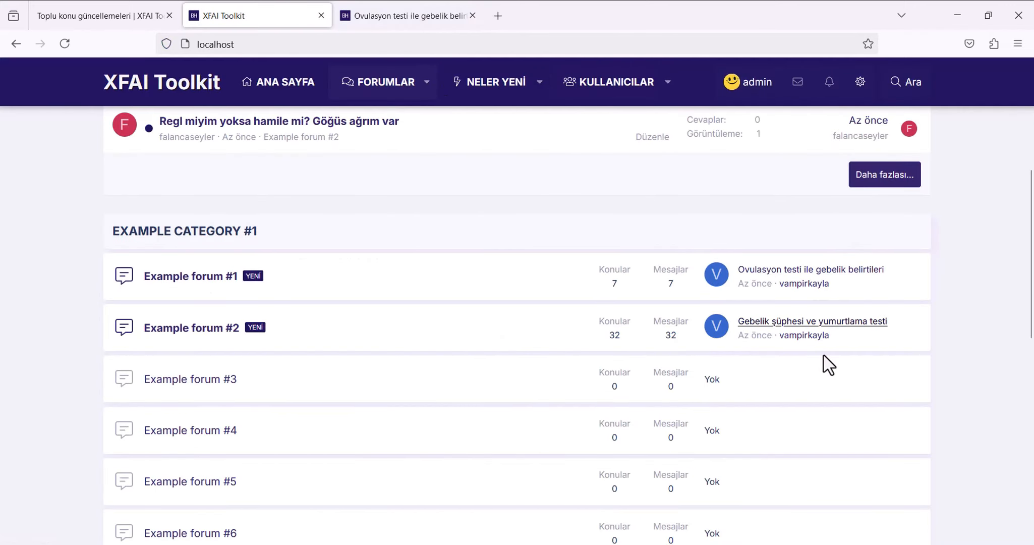
left_click(408, 15)
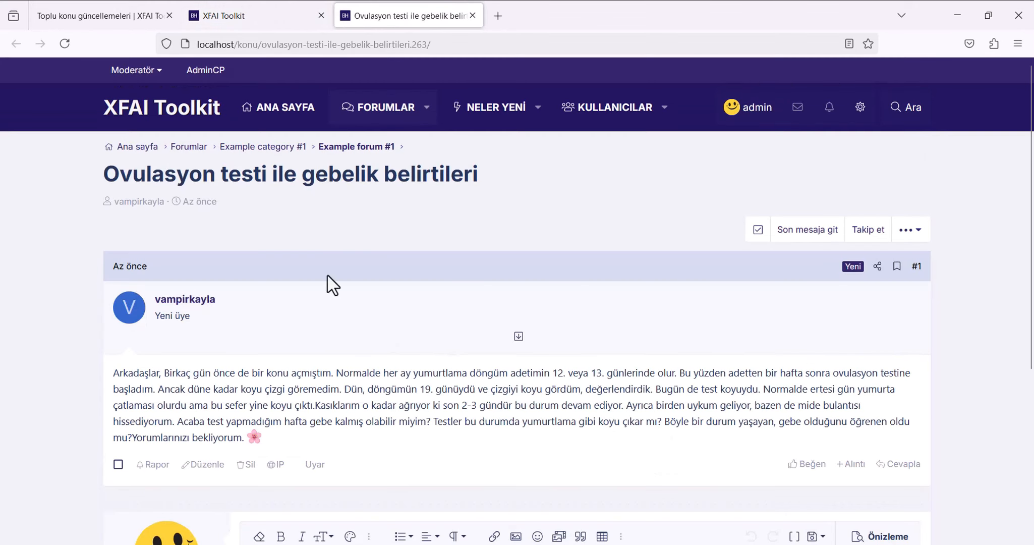
left_click(272, 16)
middle_click(772, 324)
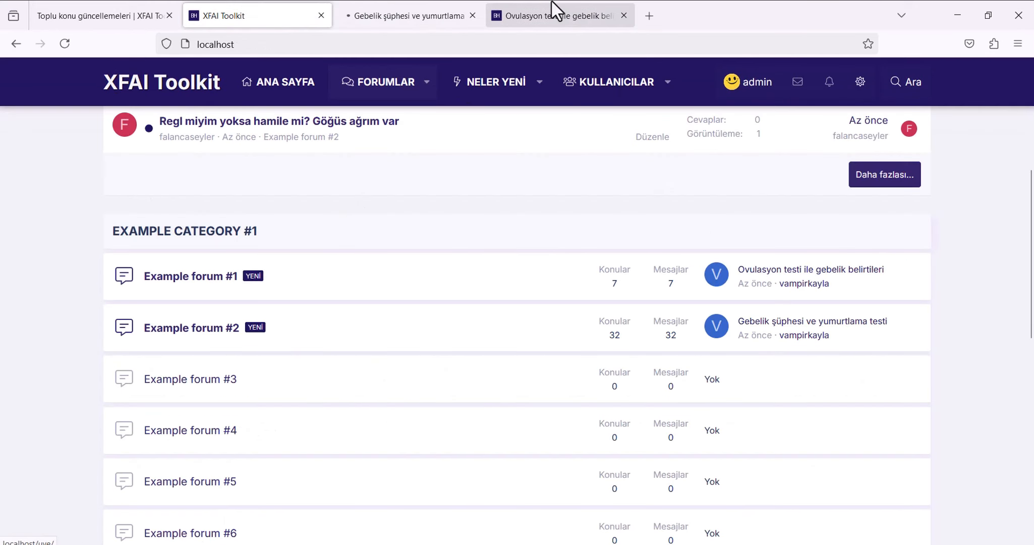
left_click_drag(439, 15, 520, 6)
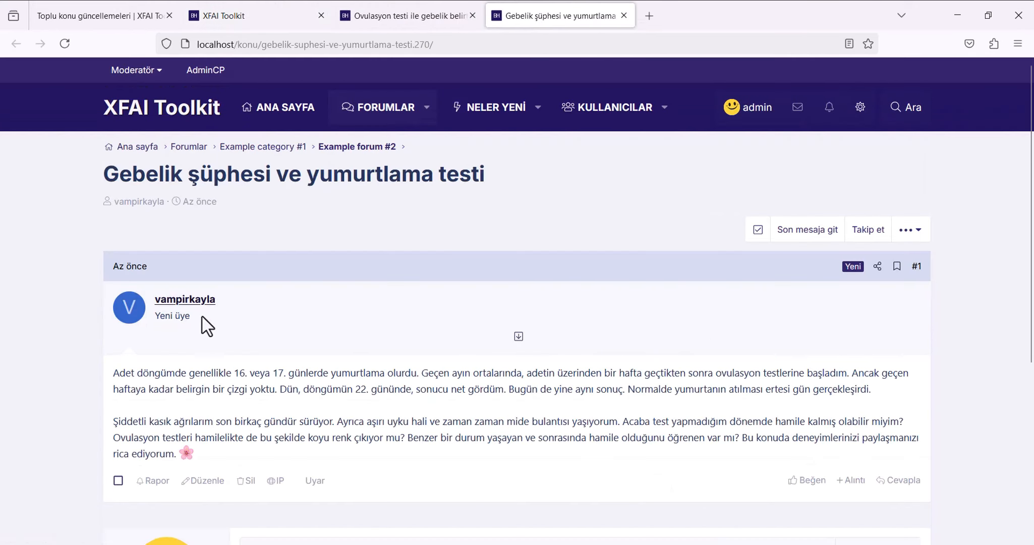
Copy the post text of "Gebelik şüphesi ve yumurtlama testi" into the reply editor of the thread "Ovulasyon testi ile gebelik belirtileri".
left_click_drag(119, 372, 207, 457)
key("ctrl+c")
left_click(397, 15)
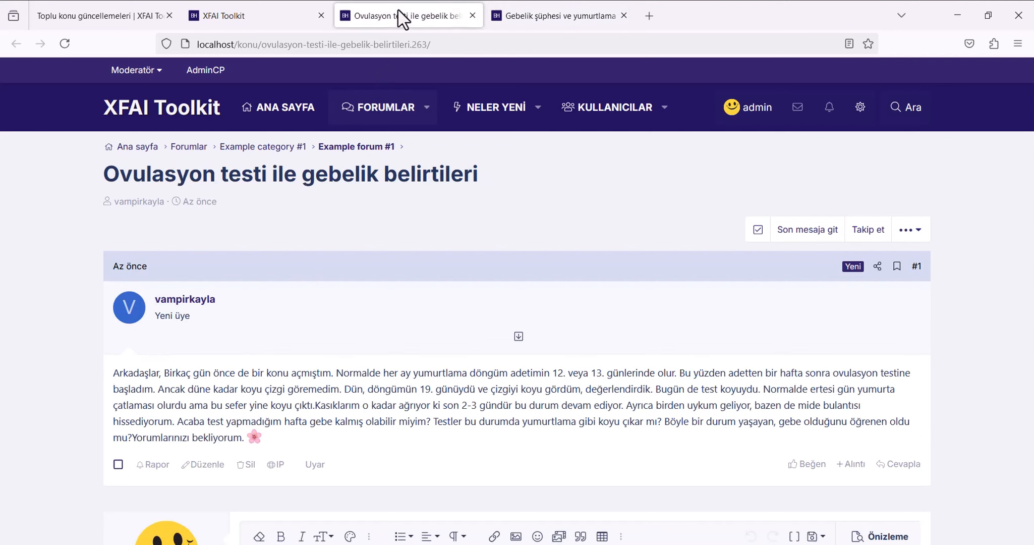
scroll(290, 330, "down", 1)
scroll(292, 337, "down", 5)
left_click(334, 385)
key("ctrl+v")
scroll(161, 292, "up", 3)
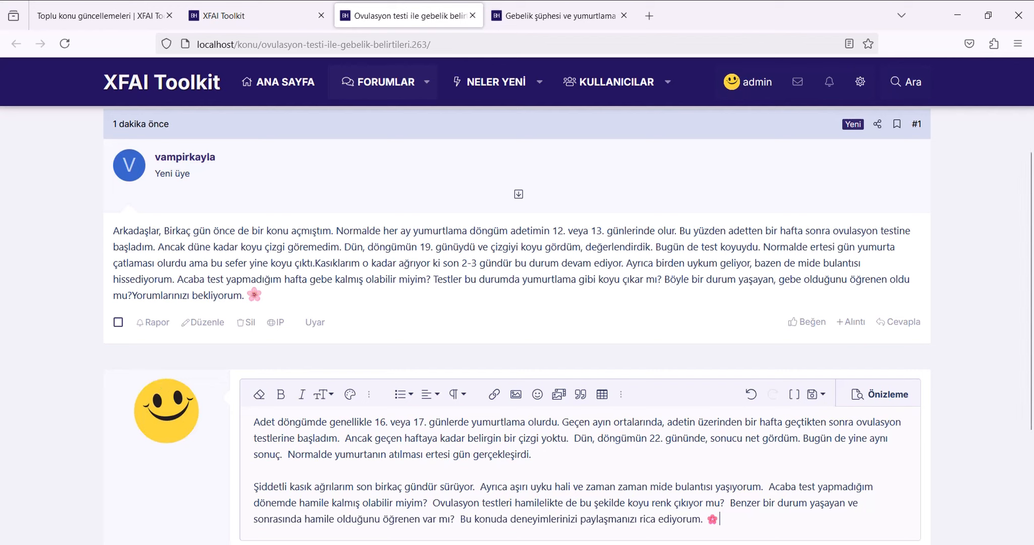
In XFAI Toolkit, examine the mandatory changes and preserved elements rules in the custom thread prompt, then close it without saving.
key("alt+Tab")
left_click(587, 200)
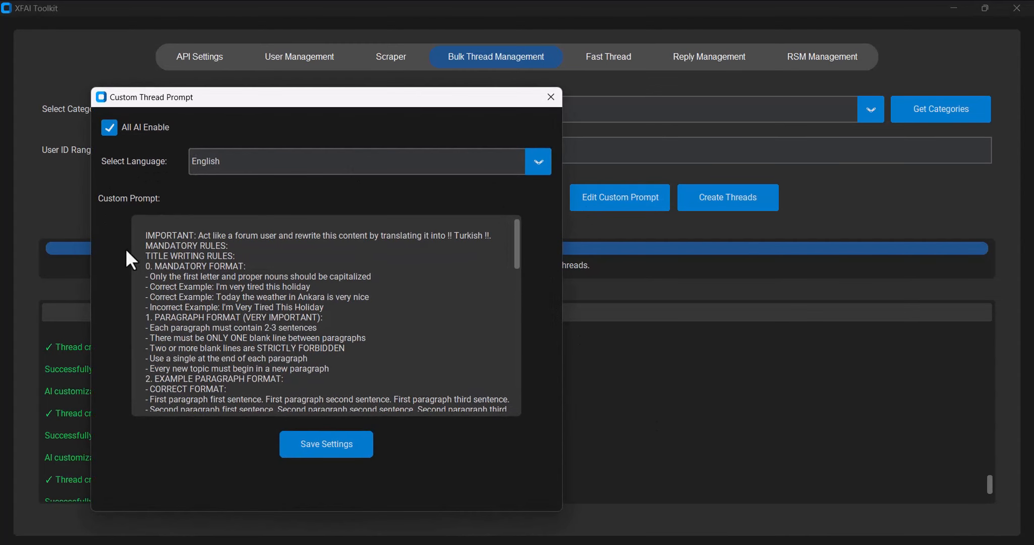
scroll(236, 376, "down", 2)
scroll(236, 376, "down", 6)
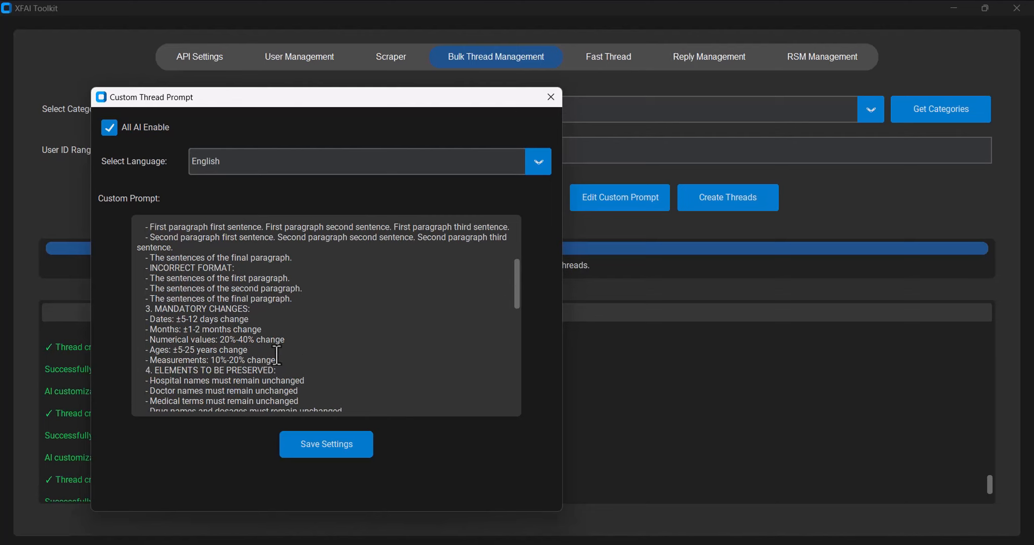
left_click_drag(299, 341, 227, 338)
left_click(251, 371)
left_click_drag(324, 375, 123, 263)
left_click(551, 97)
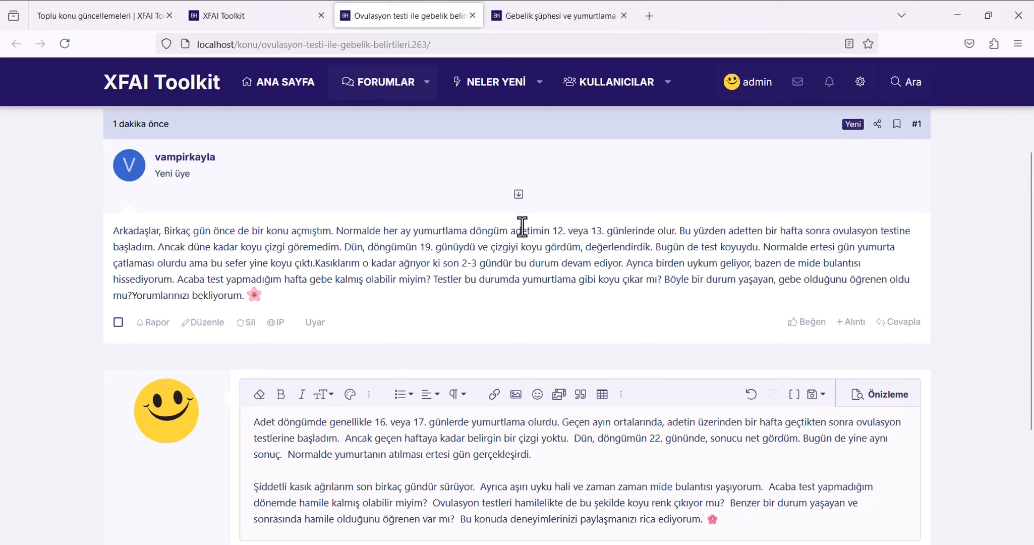
Compare the cycle days and wording of the original post with the AI-rewritten text in the reply editor.
left_click_drag(528, 230, 602, 230)
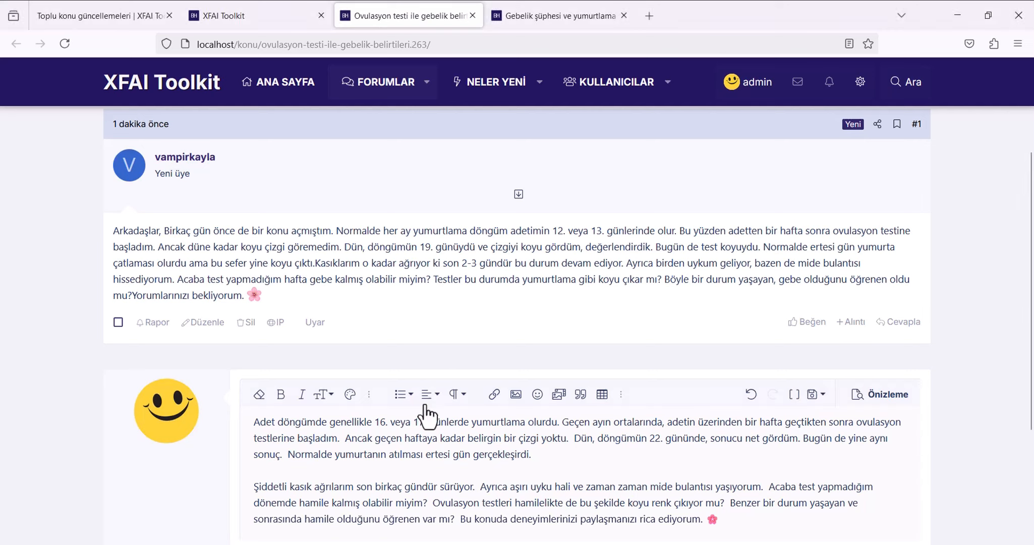
left_click_drag(374, 422, 433, 424)
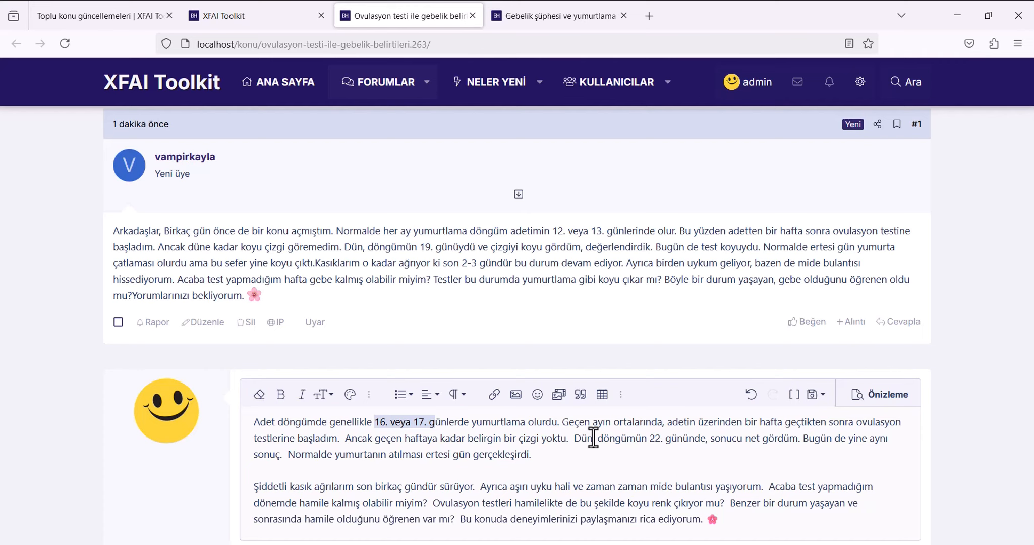
triple_click(388, 271)
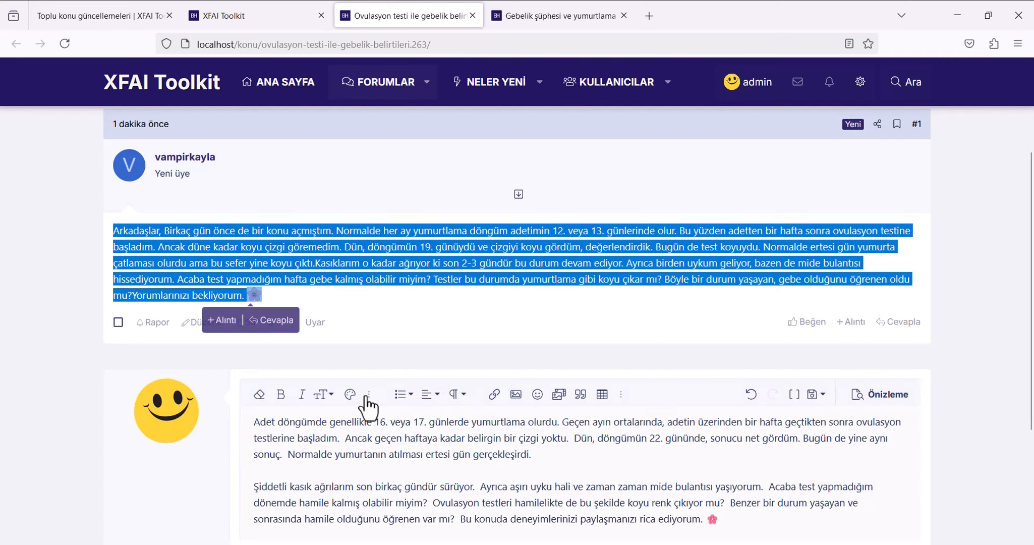
left_click(349, 452)
key("ctrl+a")
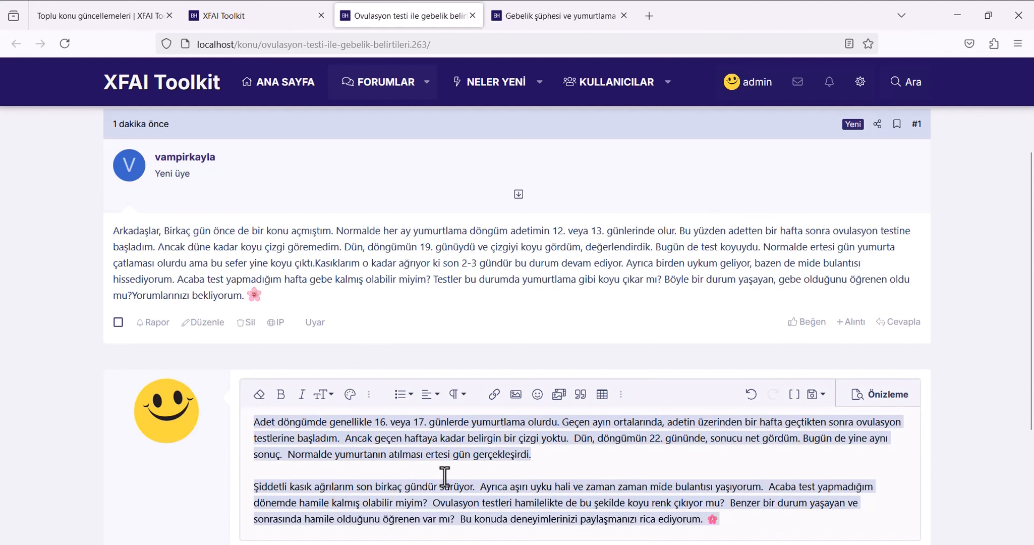
left_click(497, 537)
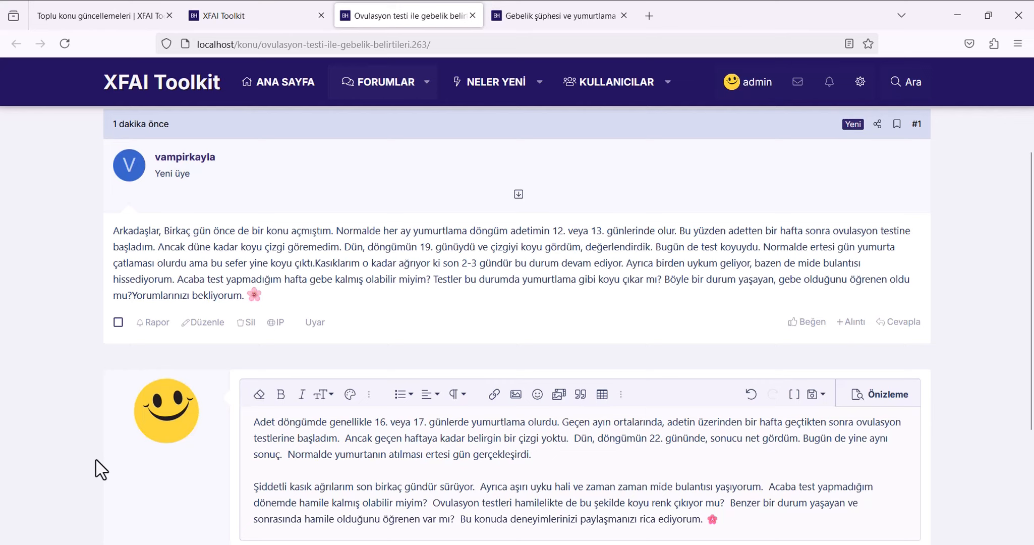
Return to the forum home page, open Example forum #2 in a new tab and view the thread list of Example forum #1.
left_click(158, 101)
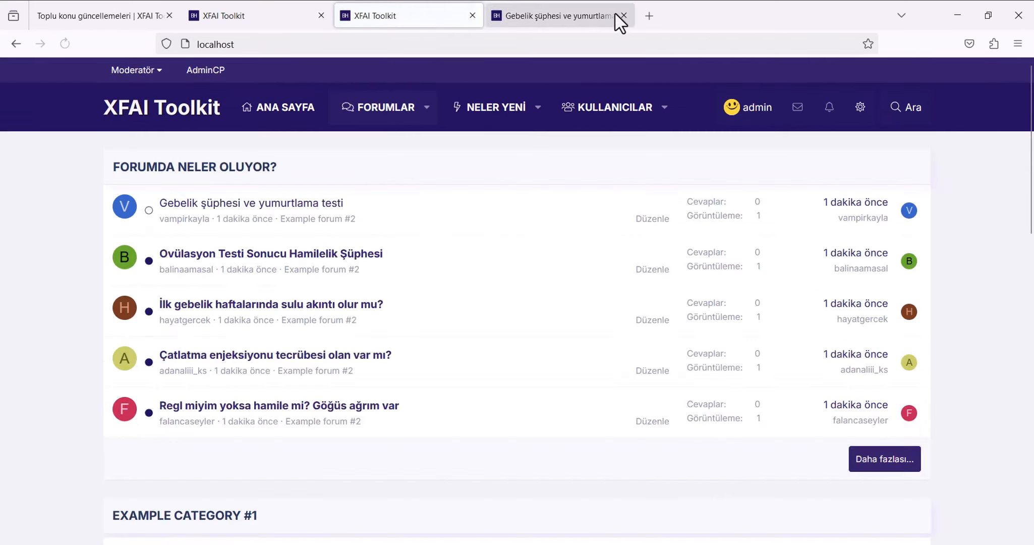
left_click(624, 16)
scroll(526, 300, "down", 8)
right_click(201, 186)
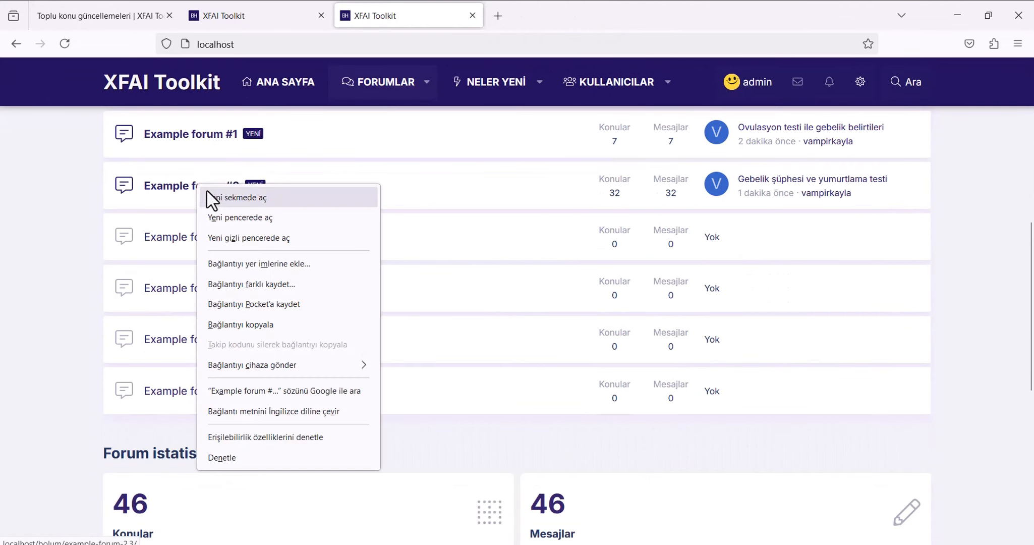
left_click(207, 197)
scroll(266, 231, "up", 2)
left_click(236, 207)
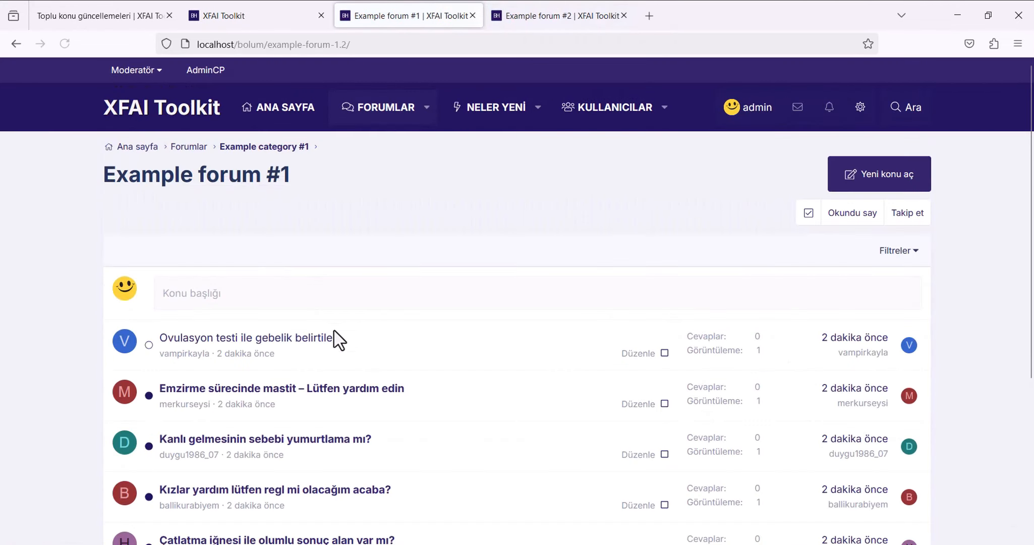
scroll(341, 348, "down", 3)
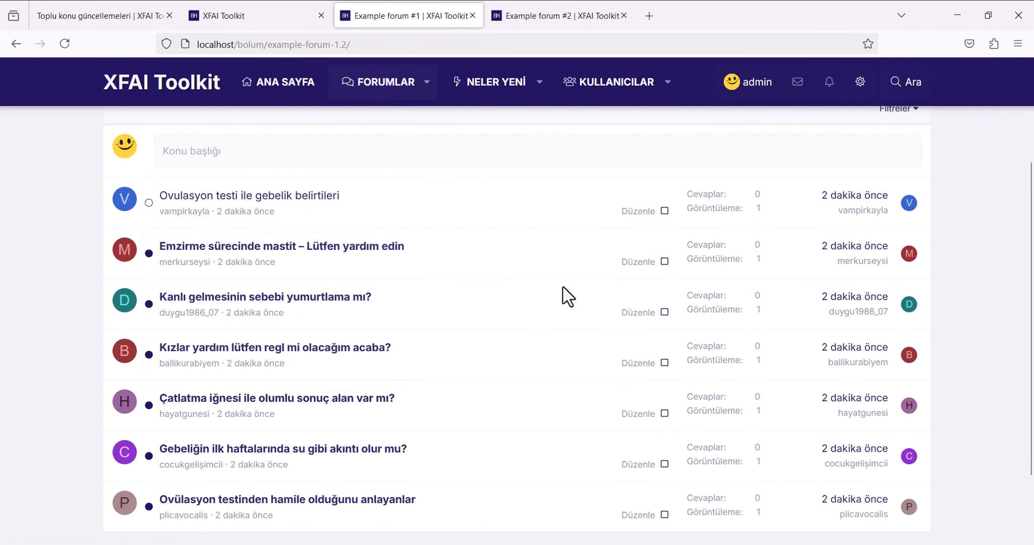
Open "Regl miyim yoksa hamile mi? Göğüs ağrım var" in Example forum #2 and its counterpart "Kızlar yardım lütfen regl mi olacağım acaba?" in Example forum #1.
left_click(547, 15)
scroll(302, 339, "down", 3)
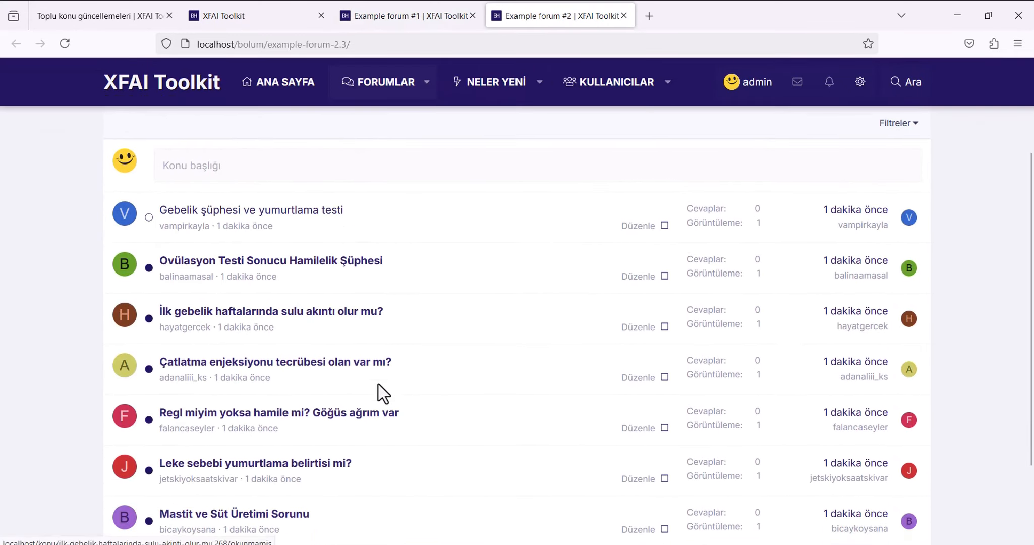
left_click(330, 415)
key("ctrl+shift+Tab")
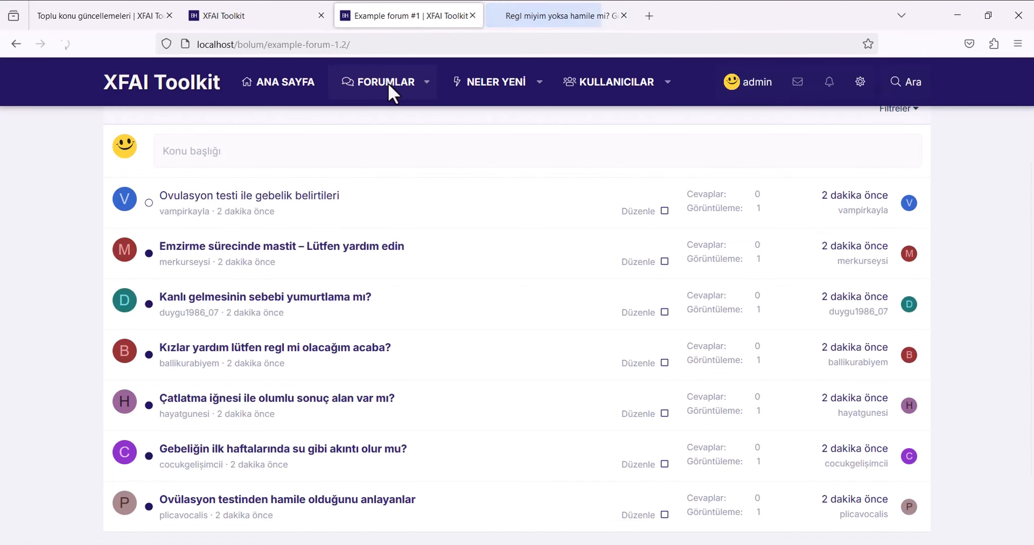
left_click(300, 348)
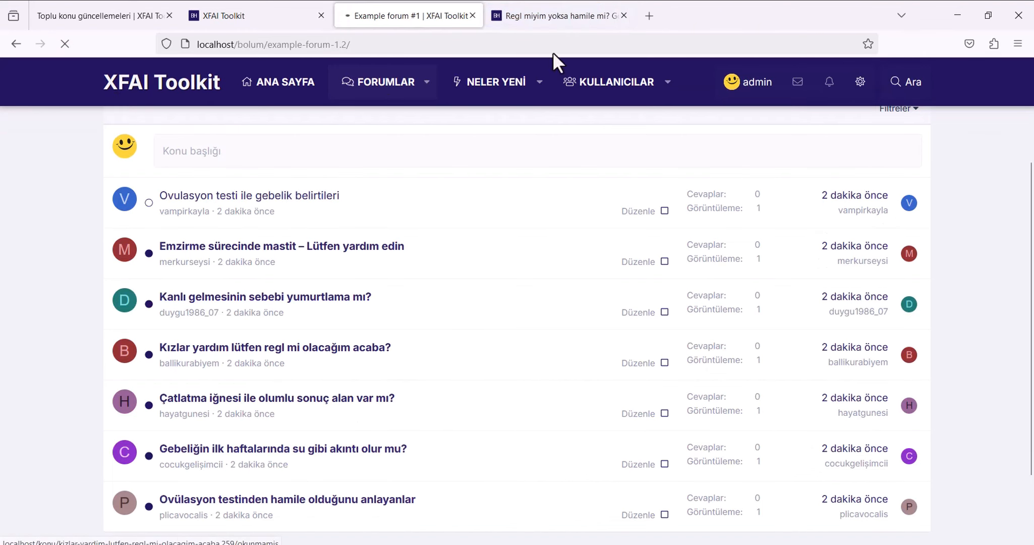
key("ctrl+Tab")
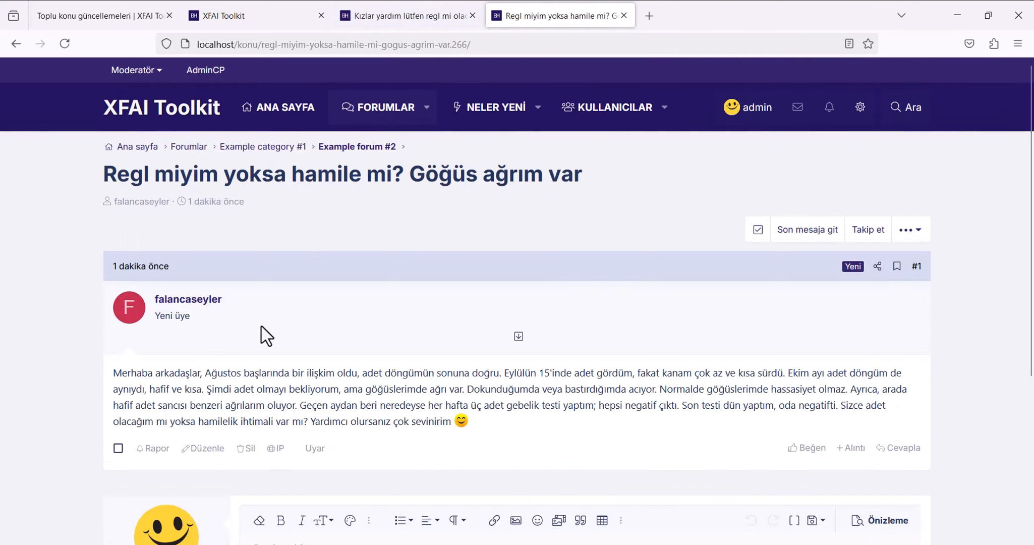
left_click(428, 13)
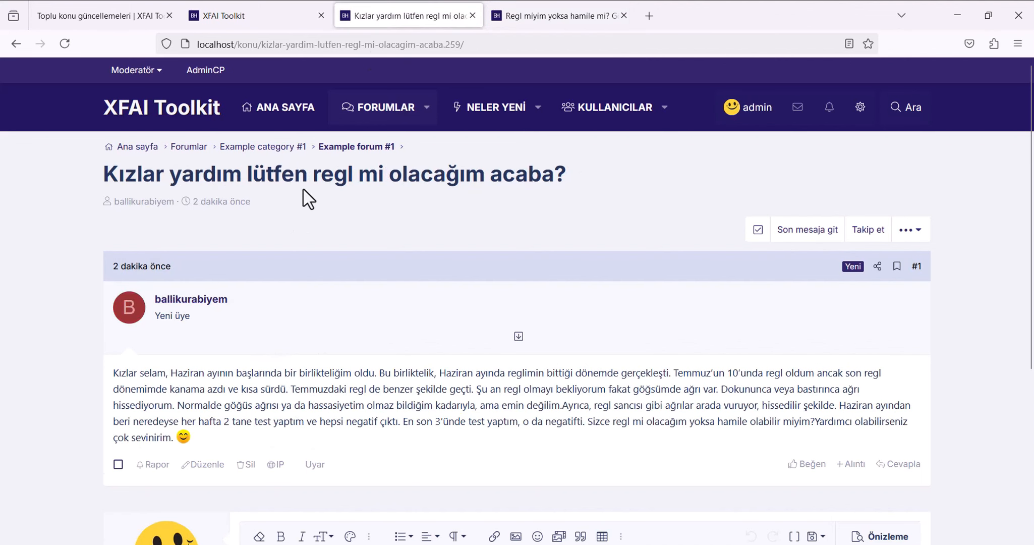
double_click(267, 388)
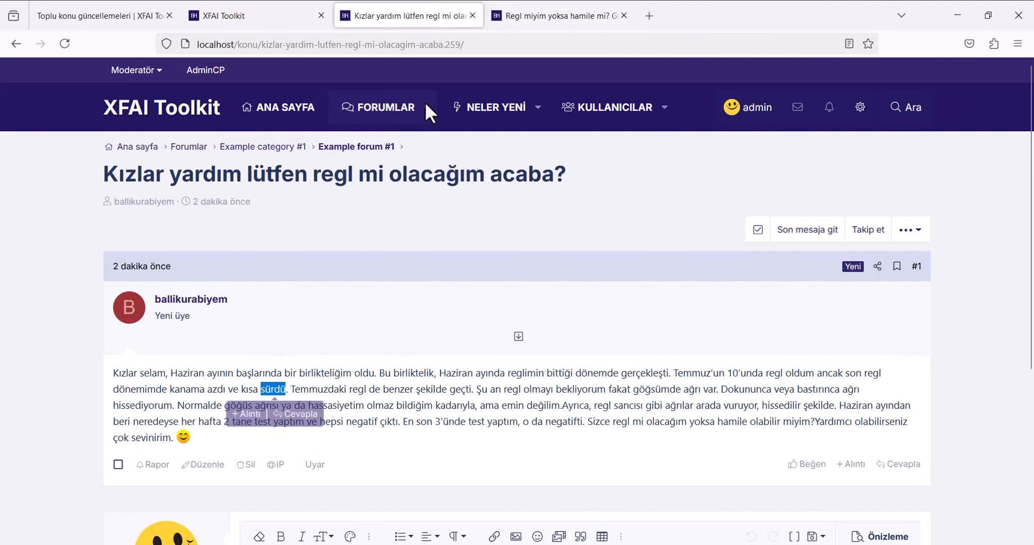
Copy the post text of "Regl miyim yoksa hamile mi? Göğüs ağrım var" into the reply editor of "Kızlar yardım lütfen regl mi olacağım acaba?".
left_click(513, 20)
triple_click(318, 373)
key("ctrl+c")
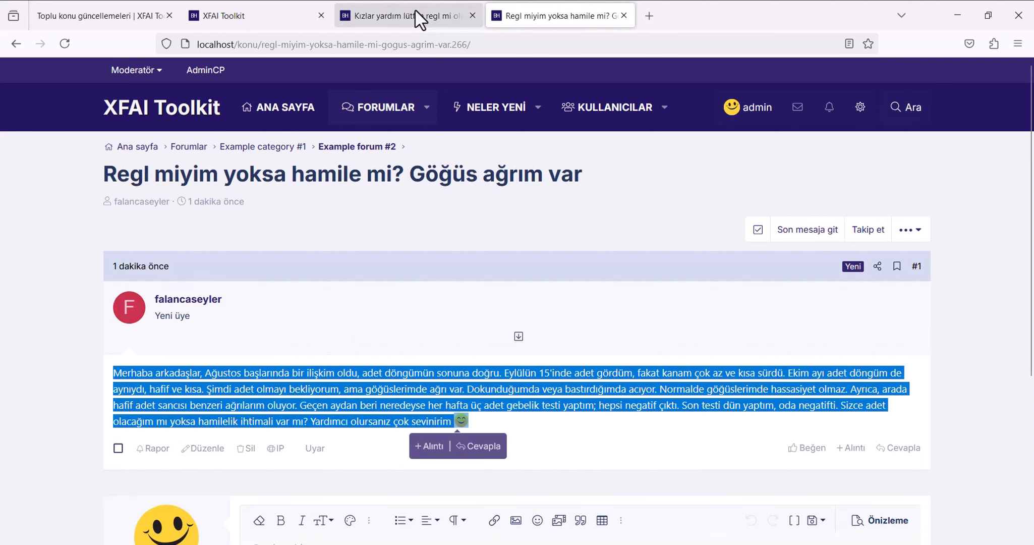
left_click(419, 18)
scroll(406, 318, "down", 3)
left_click(395, 438)
key("ctrl+v")
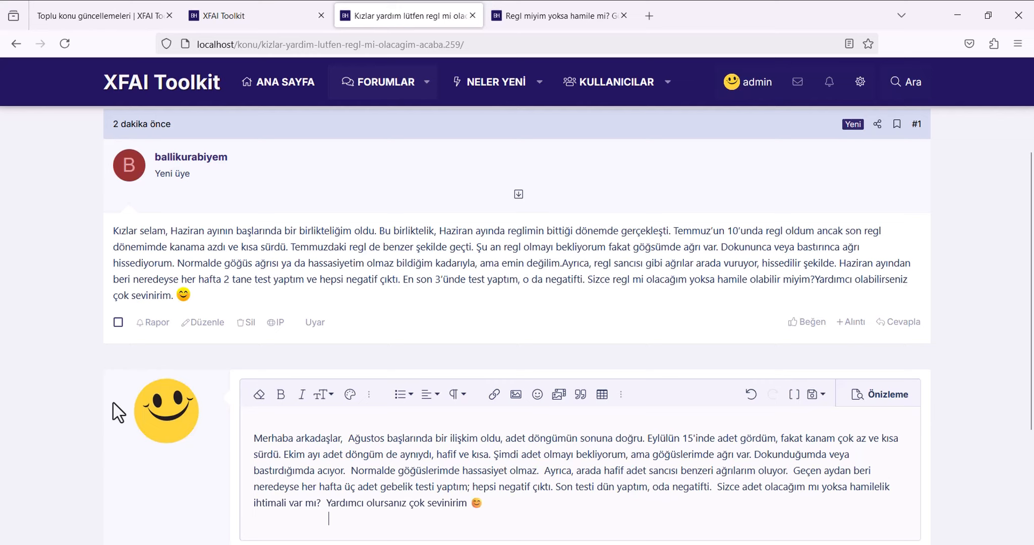
Compare the months, dates and test details of the original post with the rewritten text in the reply editor, then return to the forum home page.
left_click(177, 227)
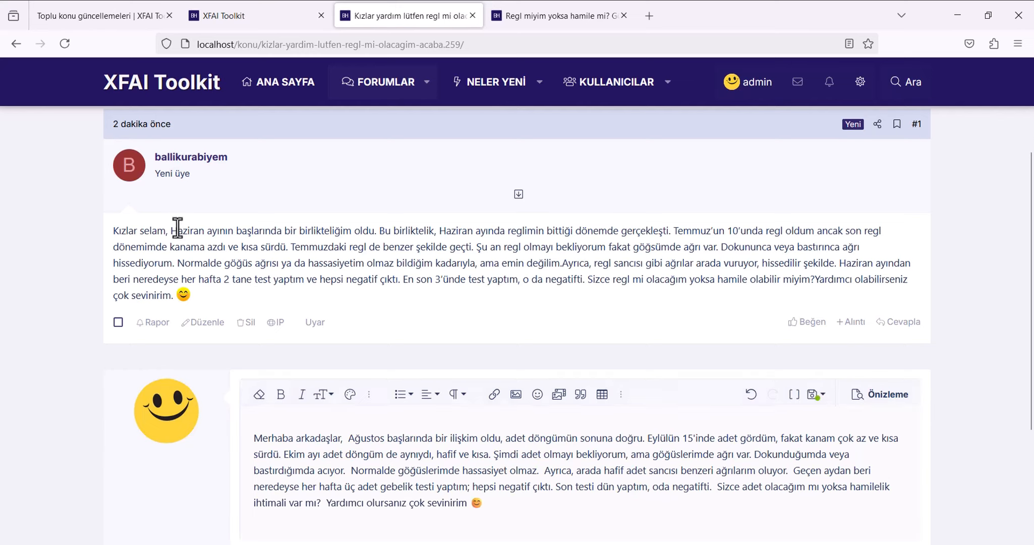
double_click(178, 230)
double_click(366, 438)
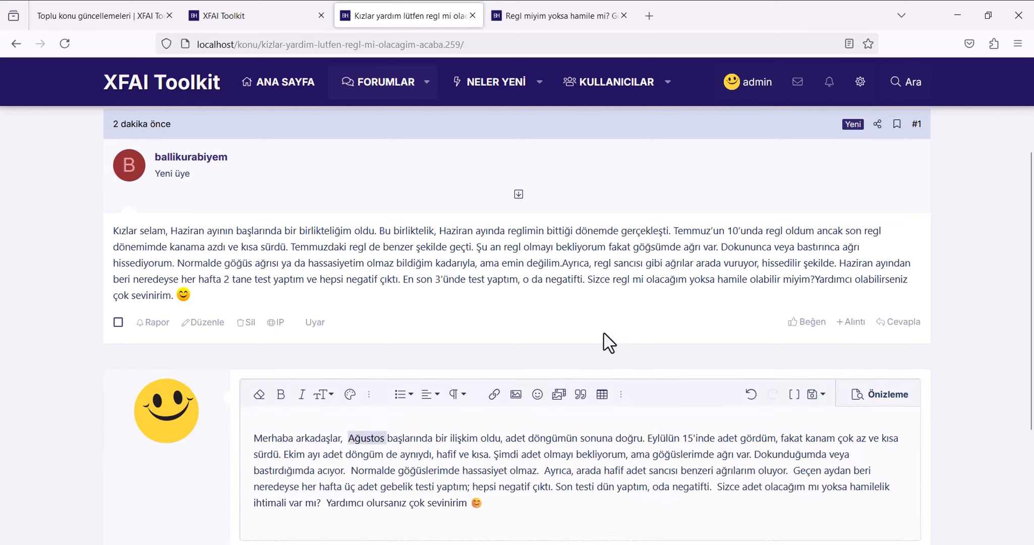
double_click(731, 231)
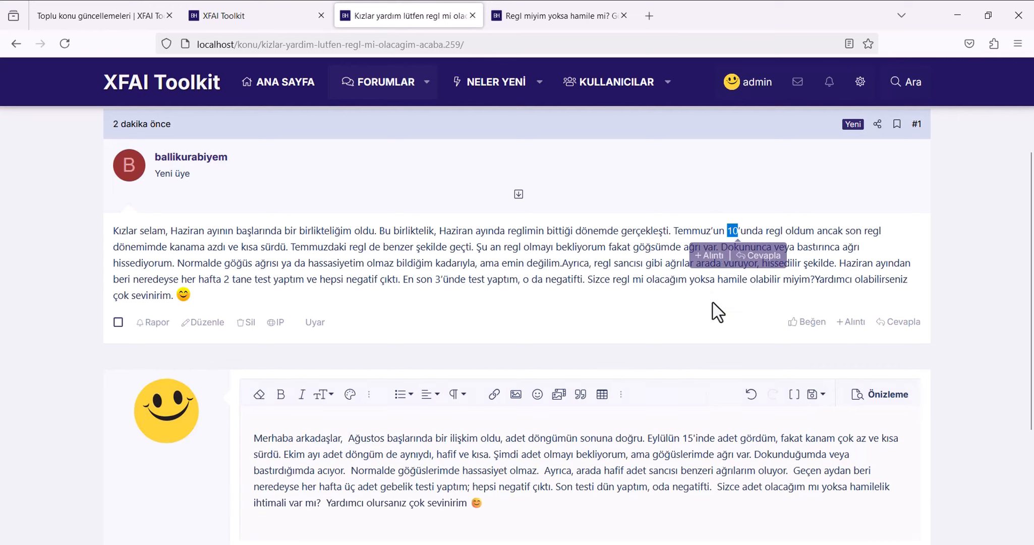
double_click(684, 439)
triple_click(619, 486)
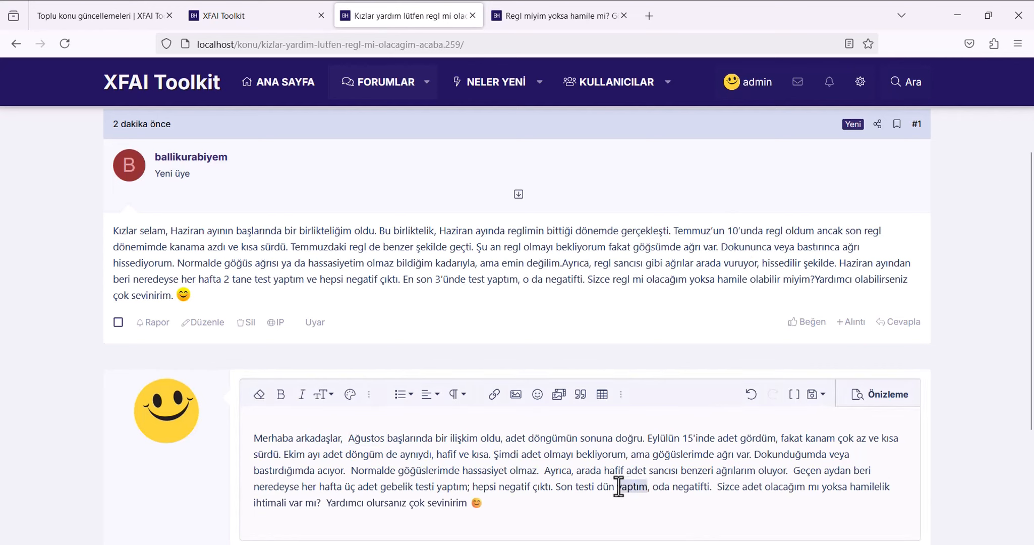
left_click(571, 499)
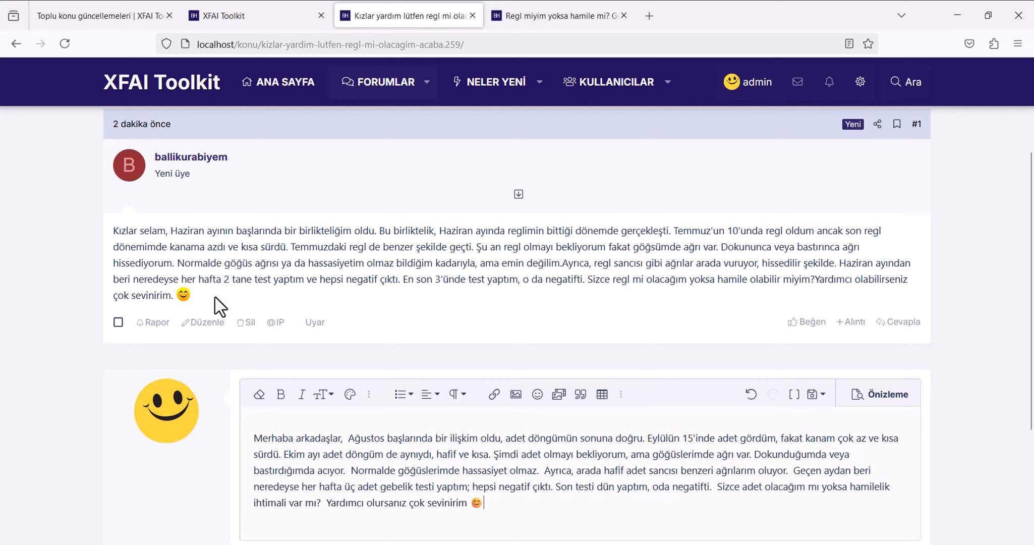
left_click(137, 86)
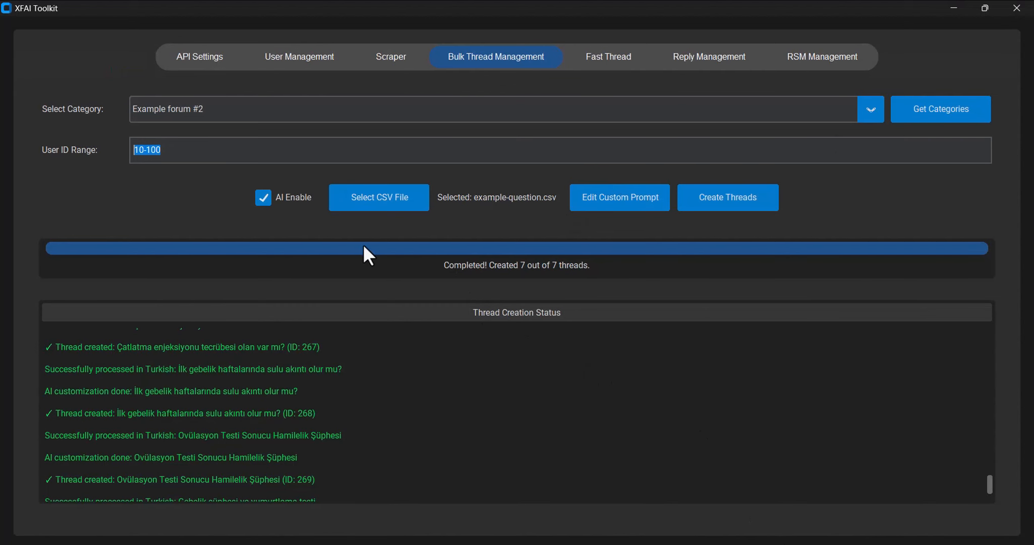
In XFAI Toolkit, set the custom thread prompt's language to Chinese and save the settings.
left_click(620, 207)
left_click(555, 179)
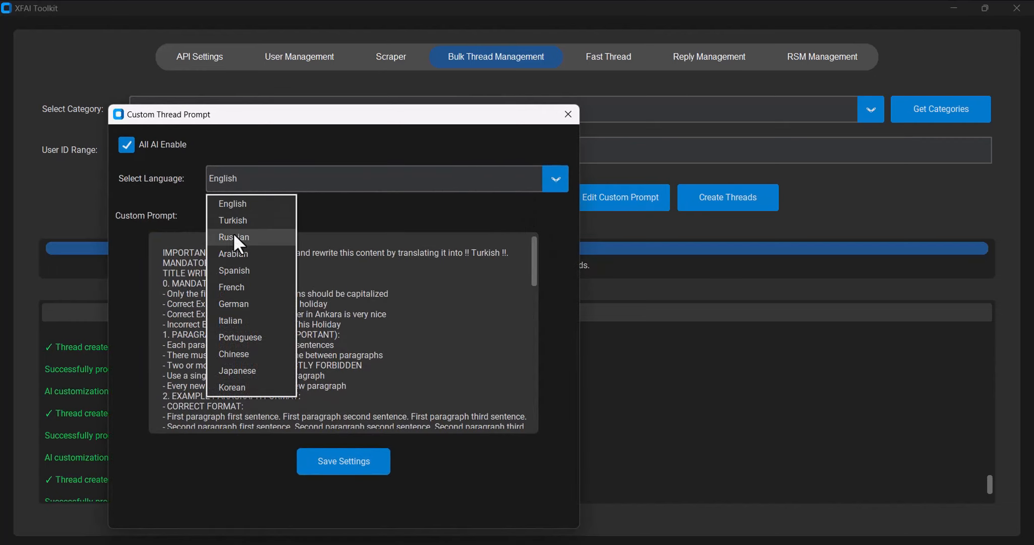
left_click(225, 250)
left_click(555, 179)
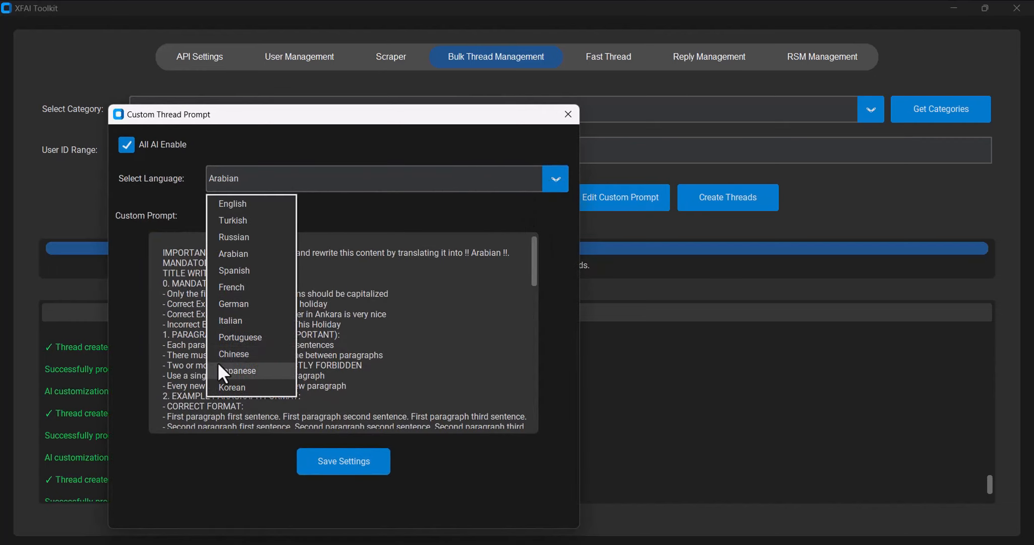
left_click(235, 354)
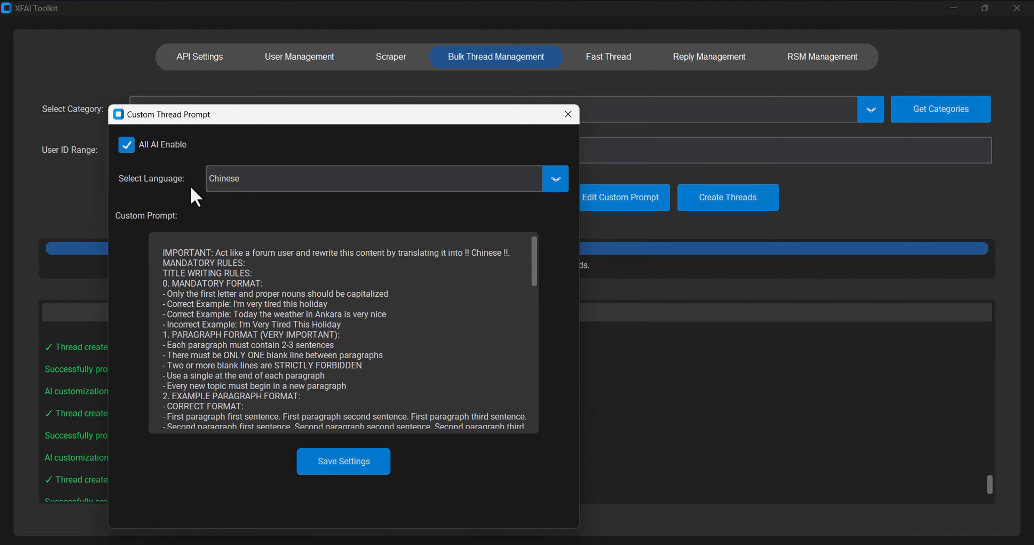
scroll(205, 292, "down", 3)
left_click(339, 465)
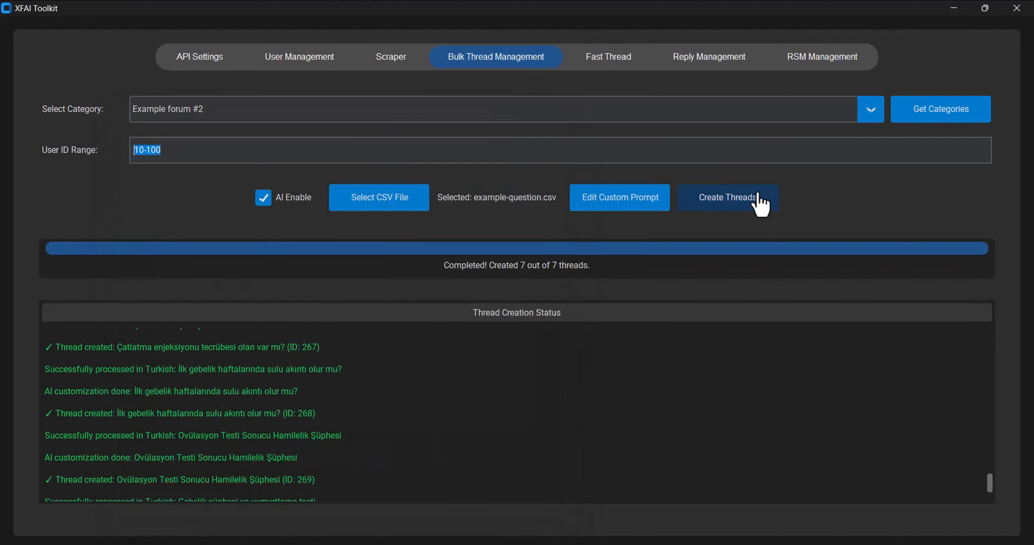
Select Example forum #3 as the category and start creating the threads from example-question.csv.
left_click(690, 115)
left_click(201, 167)
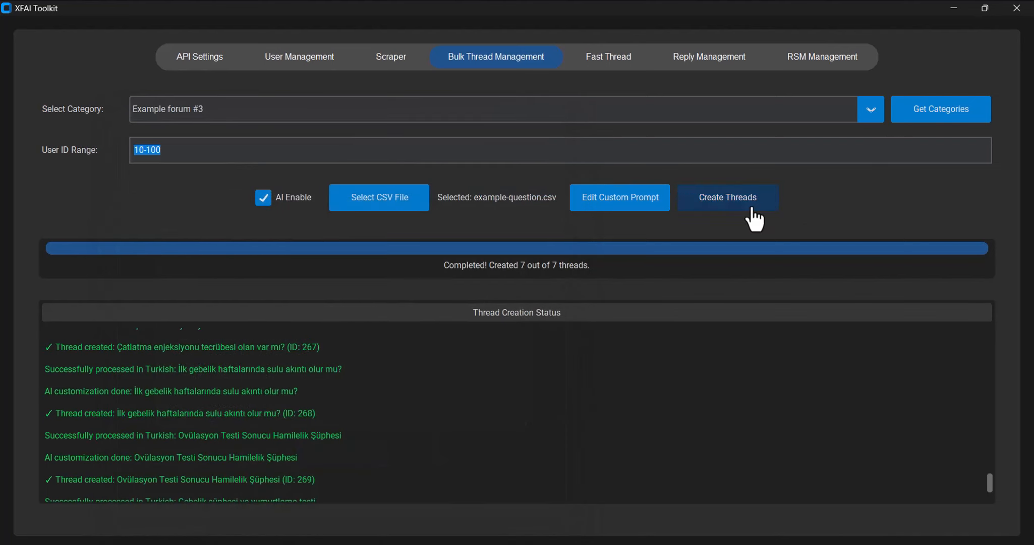
left_click(740, 204)
Switch to the browser, reload the forum home page and load translate.google.com in place of the open Example forum #2 thread.
key("alt+Tab")
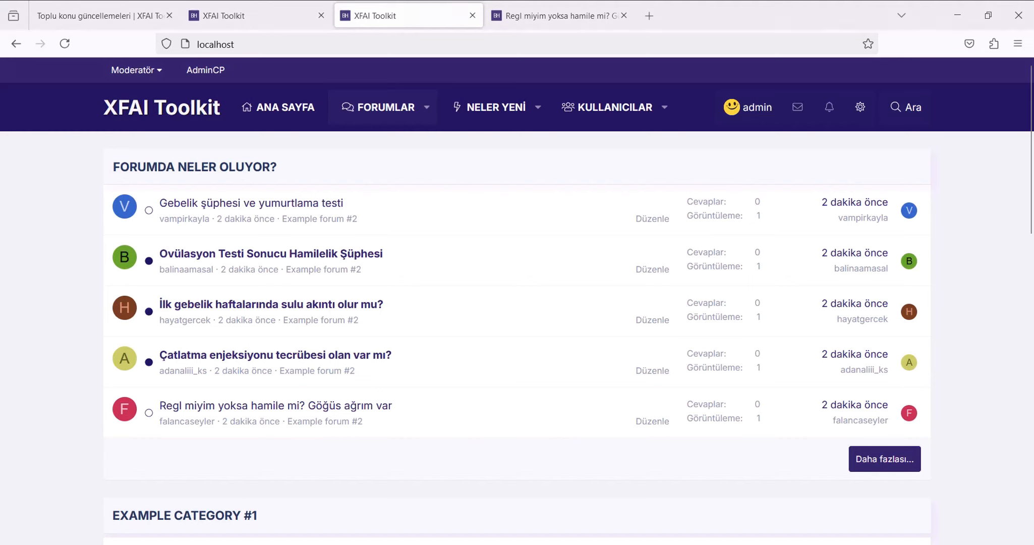
left_click(205, 120)
left_click(558, 18)
left_click(544, 45)
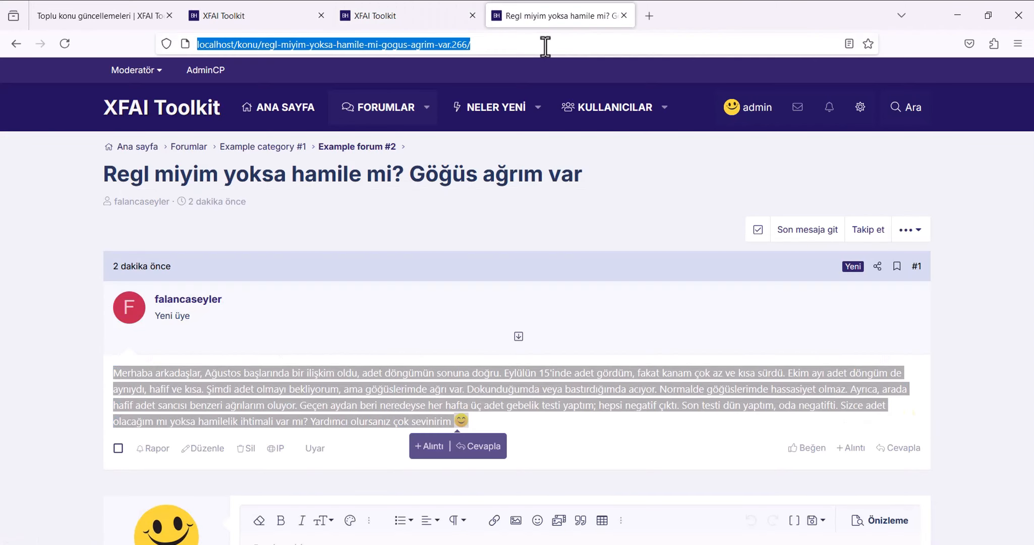
type("translate.google.com/")
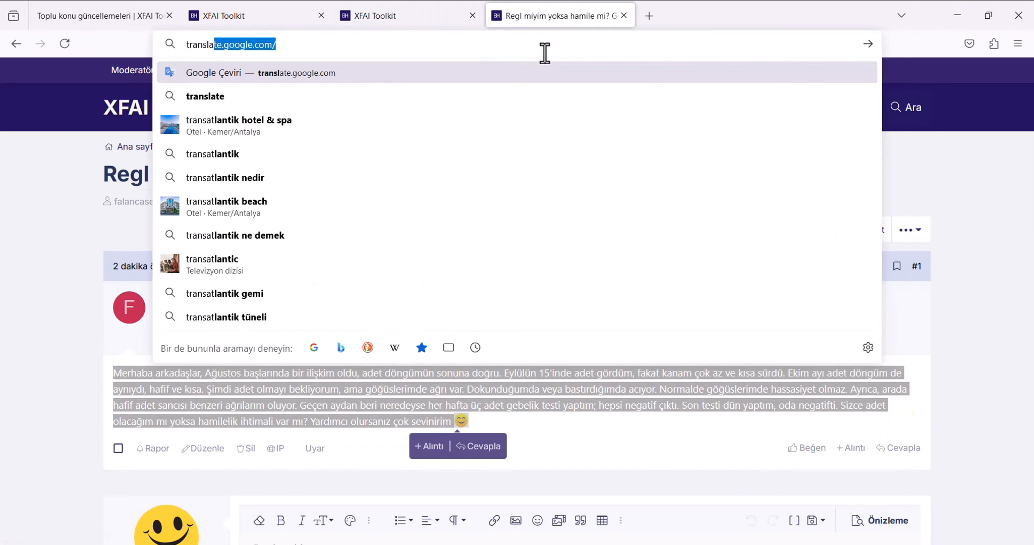
key("Return")
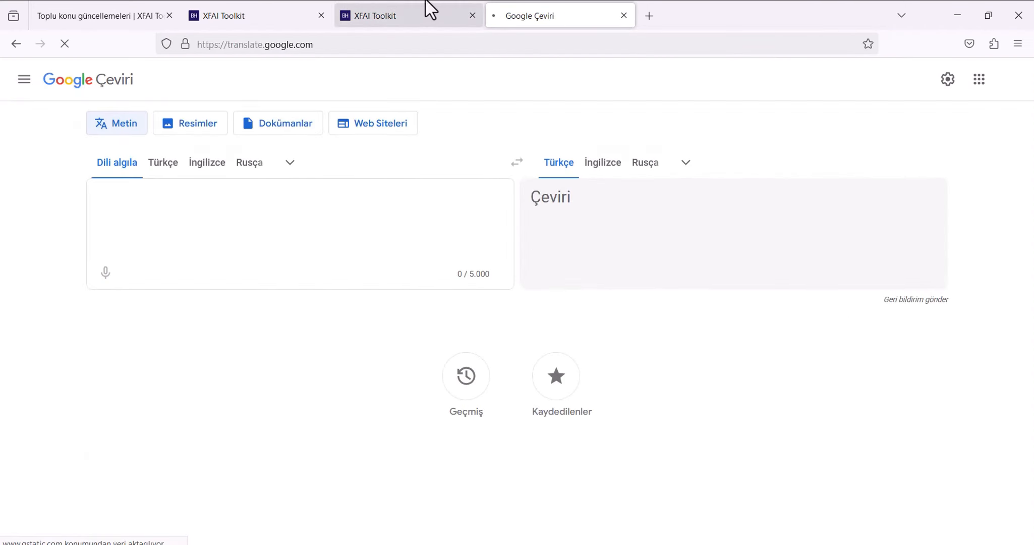
View the new thread "Seeking Advice: Possible Pregnancy or Menstruation?" from the forum home page and go back to the home page.
left_click(419, 15)
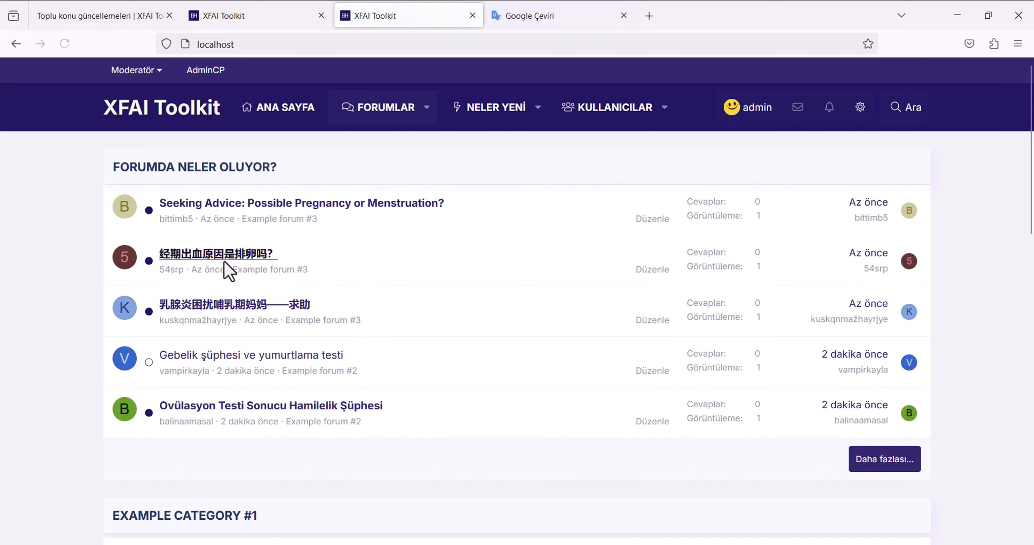
left_click_drag(462, 207, 195, 207)
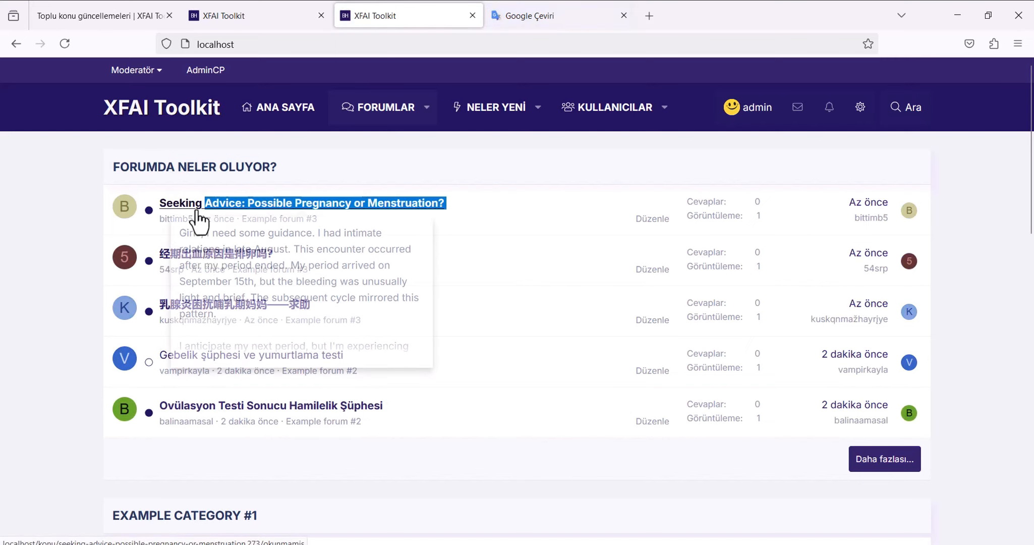
left_click(394, 260)
left_click(367, 208)
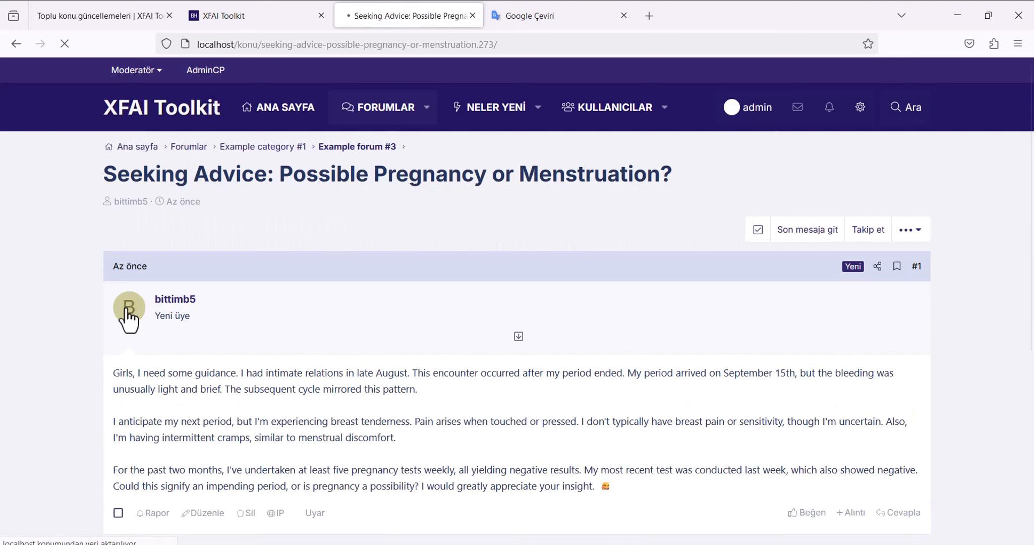
key("alt+Left")
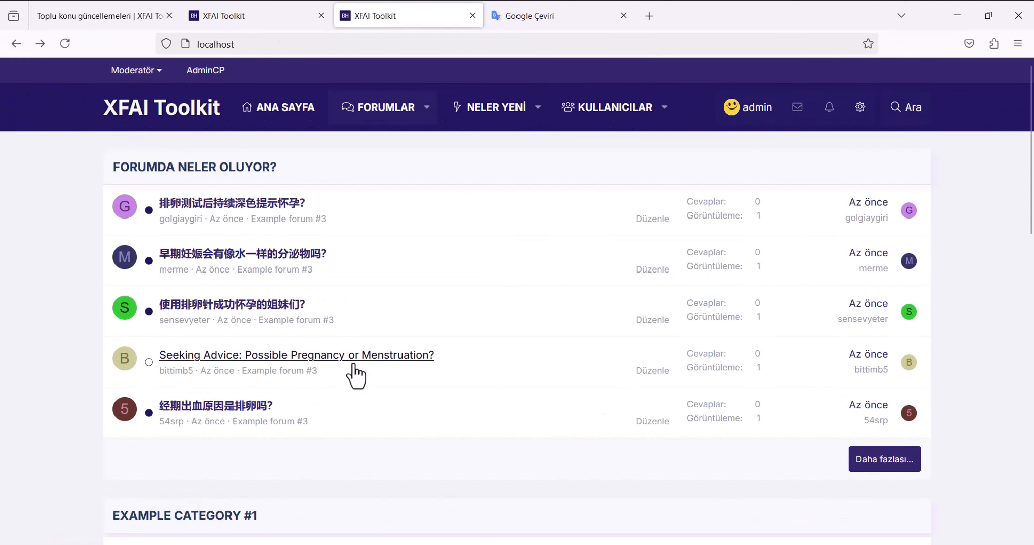
Open the thread "排卵测试后持续深色提示怀孕?" from the refreshed forum home page and translate its title into Turkish with Google Translate.
left_click(160, 115)
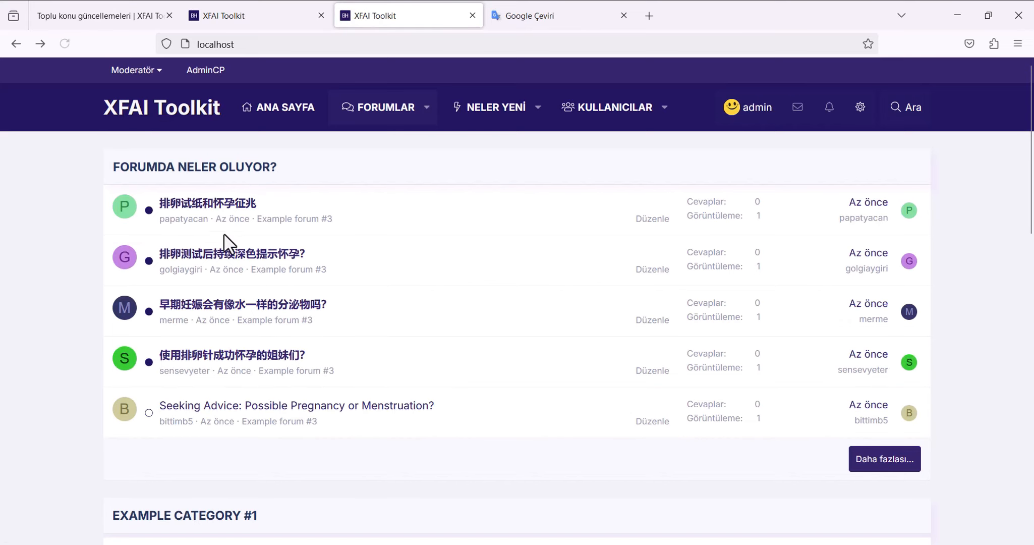
left_click(230, 253)
triple_click(346, 179)
key("ctrl+c")
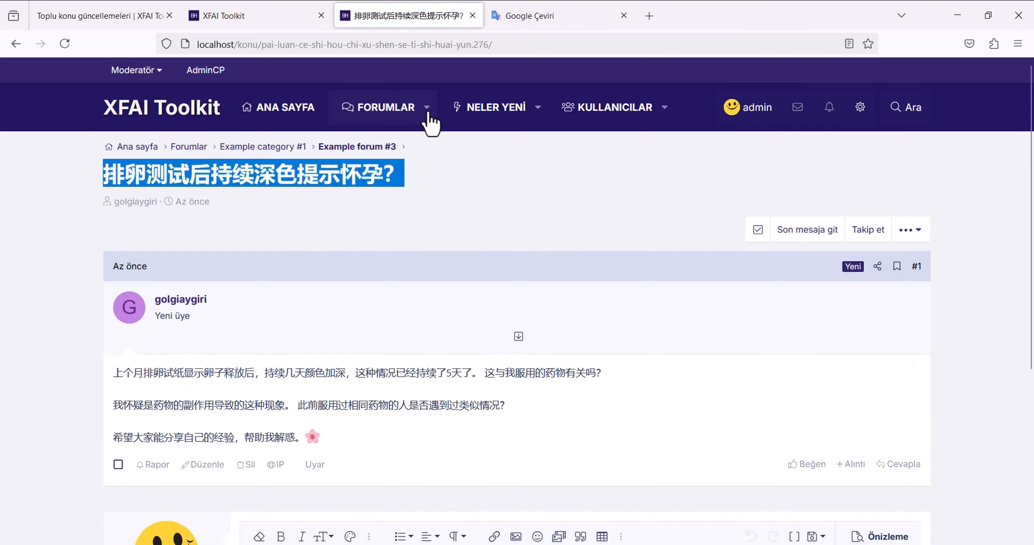
left_click(504, 15)
left_click(172, 233)
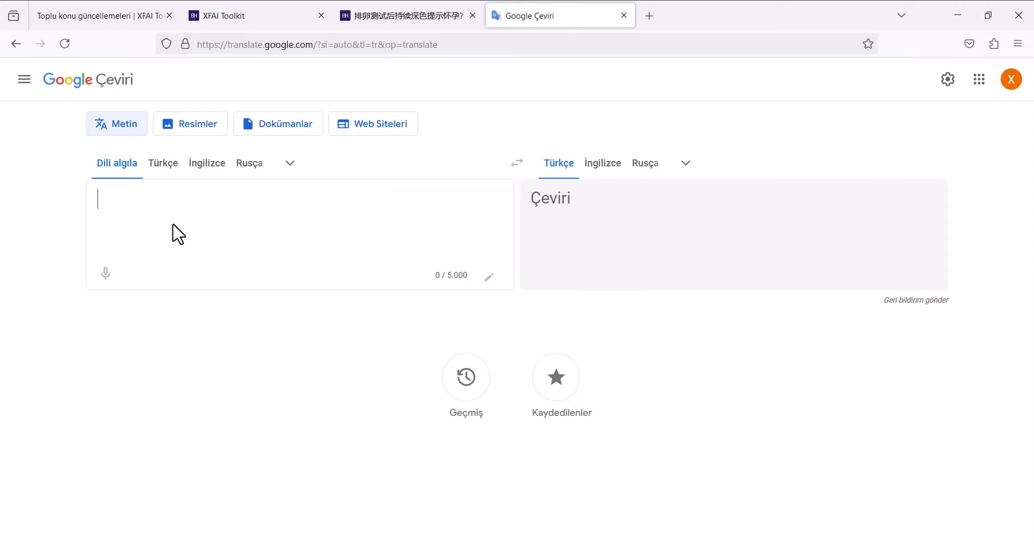
key("ctrl+v")
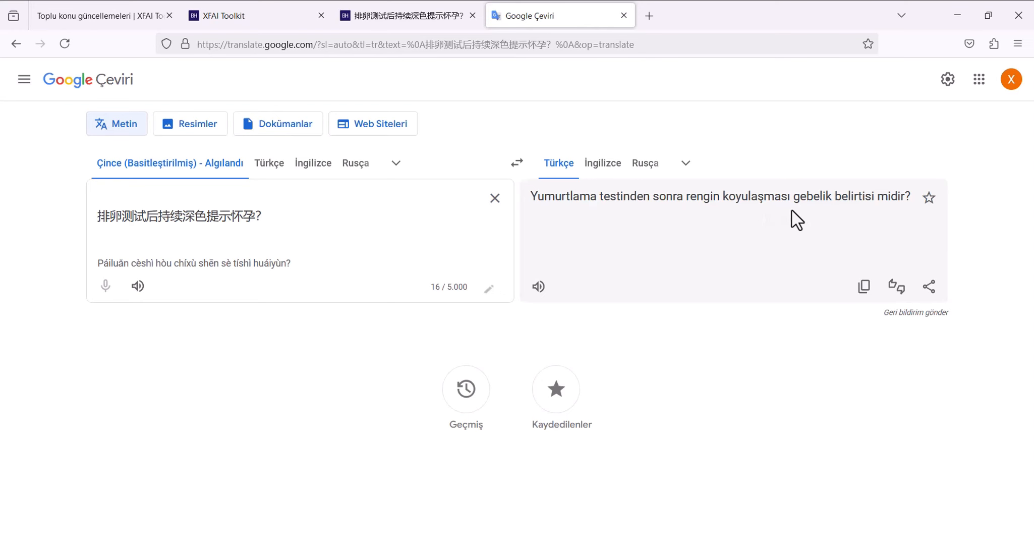
Translate the full post text of the Chinese thread into Turkish, then close Google Translate and return to the forum home page.
left_click(396, 14)
left_click_drag(115, 378, 46, 382)
left_click(325, 407)
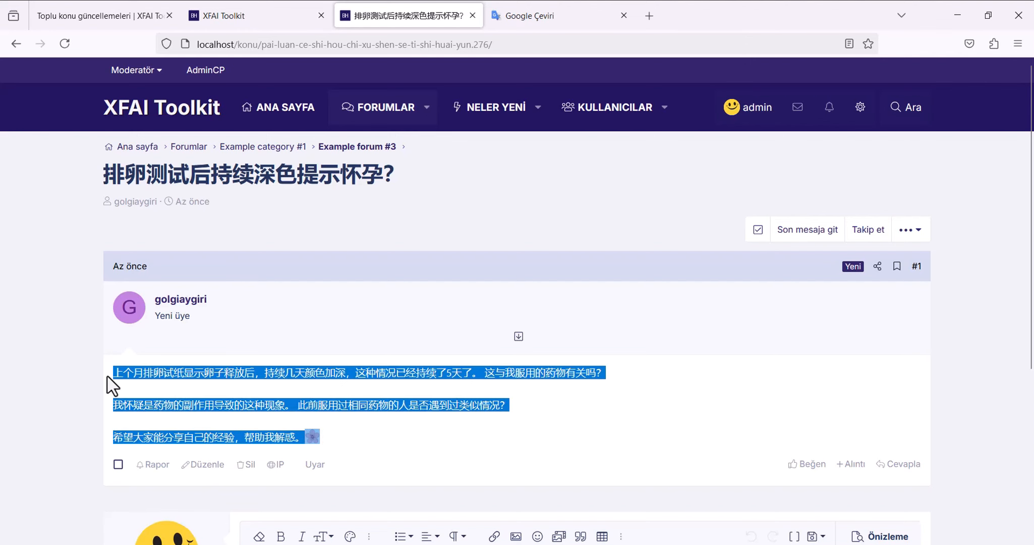
left_click(535, 15)
key("ctrl+a")
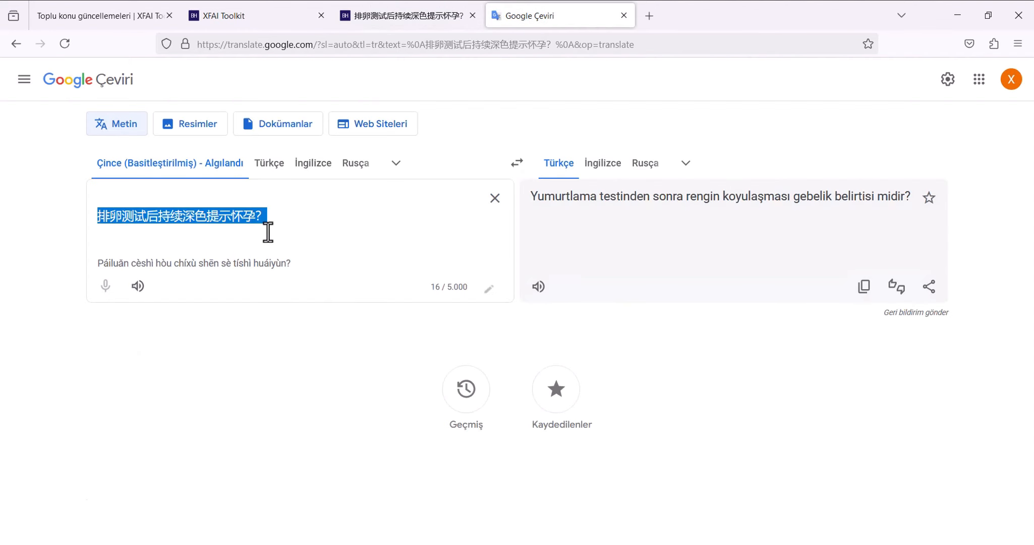
type("上个月排卵试纸显示卵子释放后，持续几天颜色加深，这种情况已经持续了5天了。 这与我服用的药物有关吗？  我怀疑是药物的副作用导致的这种现象。 此前服用过相同药物的人是否遇到过类似情况？  希望大家能分享自己的经验，帮助我解惑。 🌸")
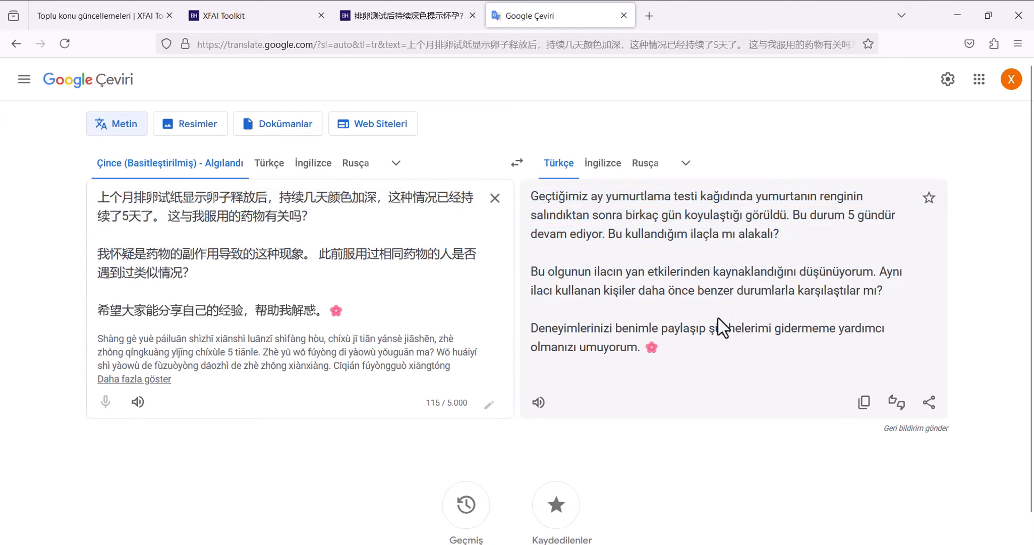
left_click(624, 16)
left_click(129, 126)
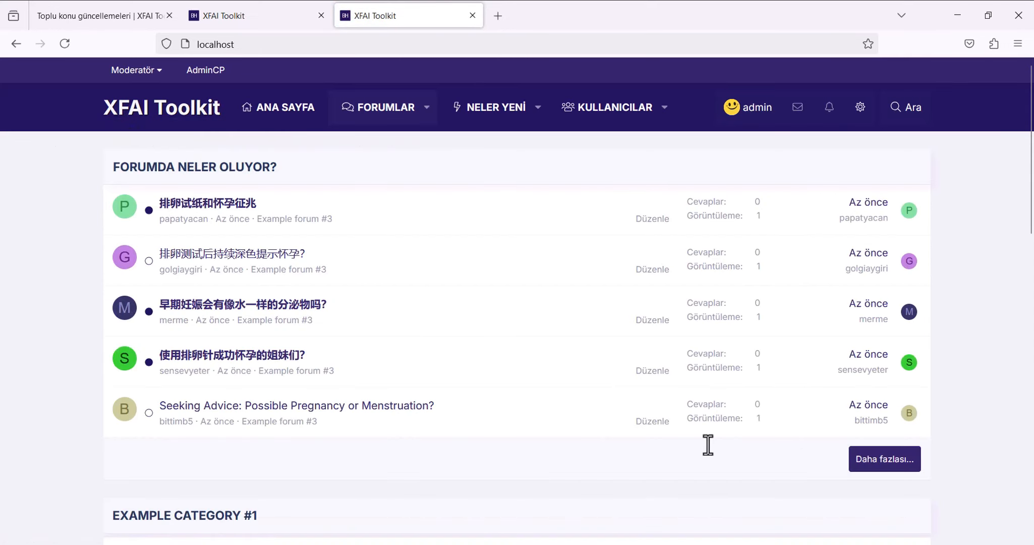
Switch to XFAI Toolkit, dismiss the completion message and view the API Settings, Reply Management and RSM Management pages.
key("alt+Tab")
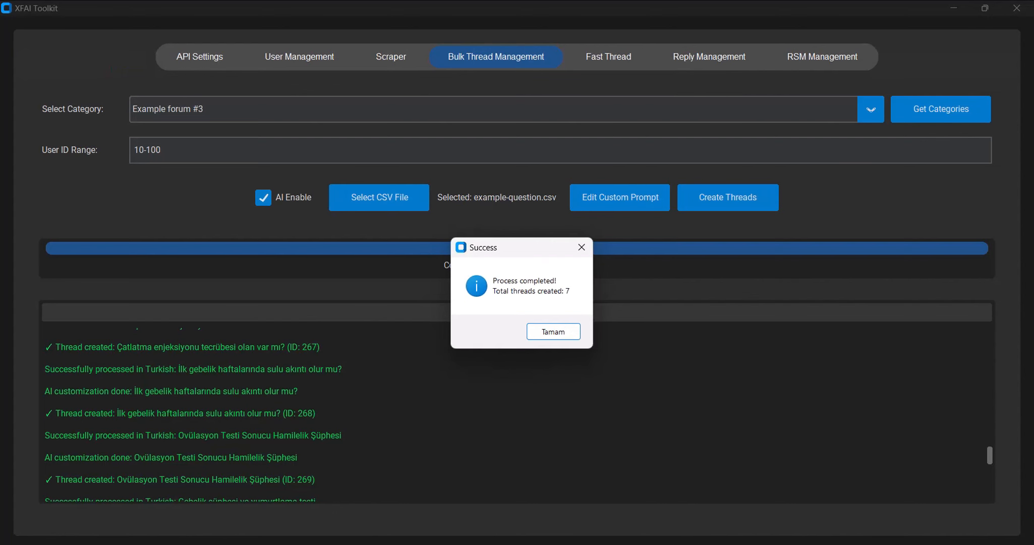
left_click(536, 332)
left_click(190, 58)
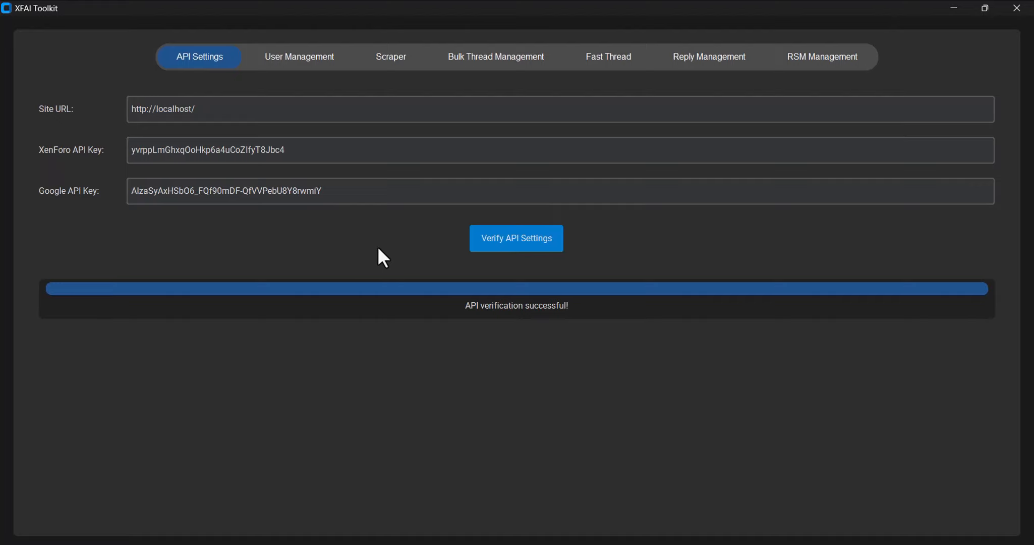
left_click(722, 55)
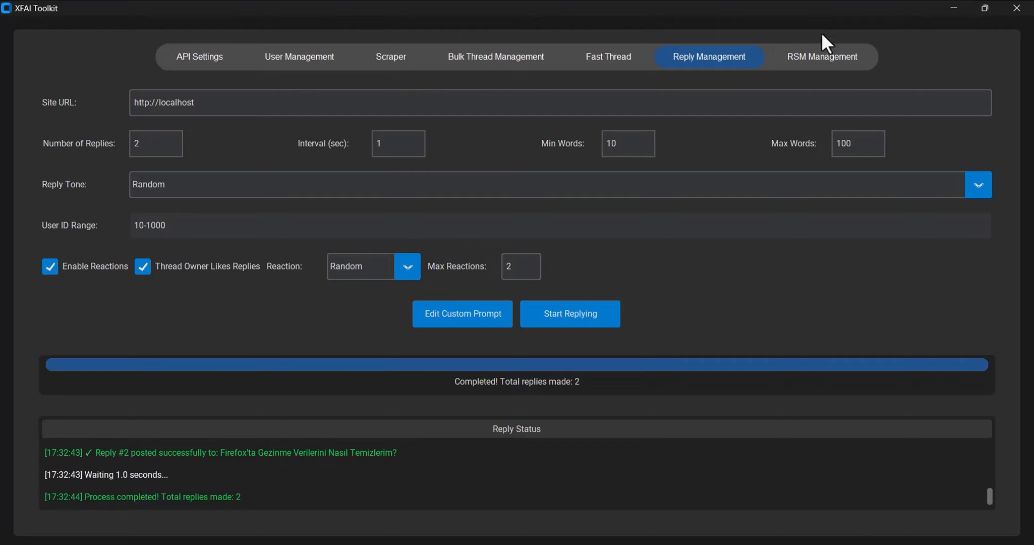
left_click(822, 57)
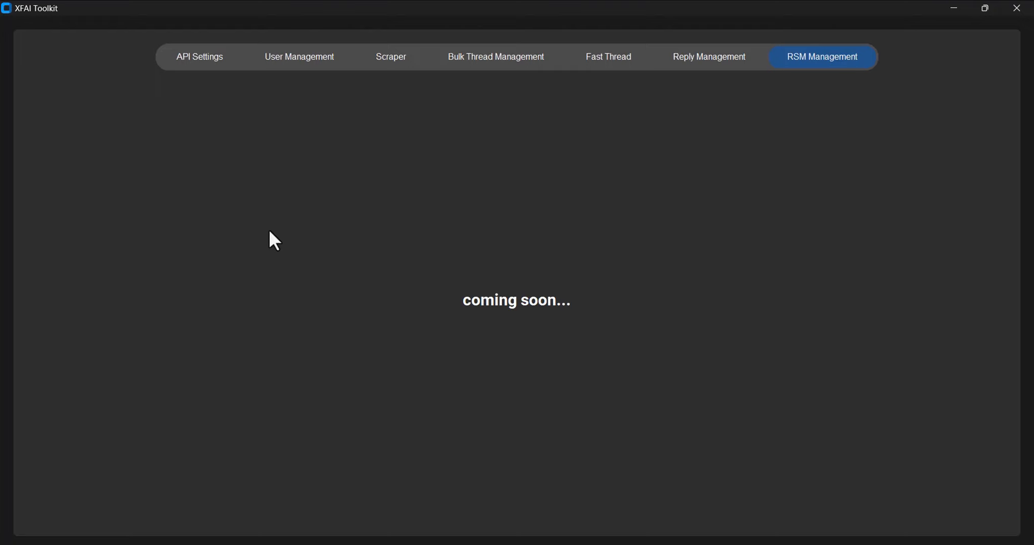
Switch to the browser, load xenforo.com in a new tab and go to the community's Resources page, rejecting optional cookies.
key("alt+Tab")
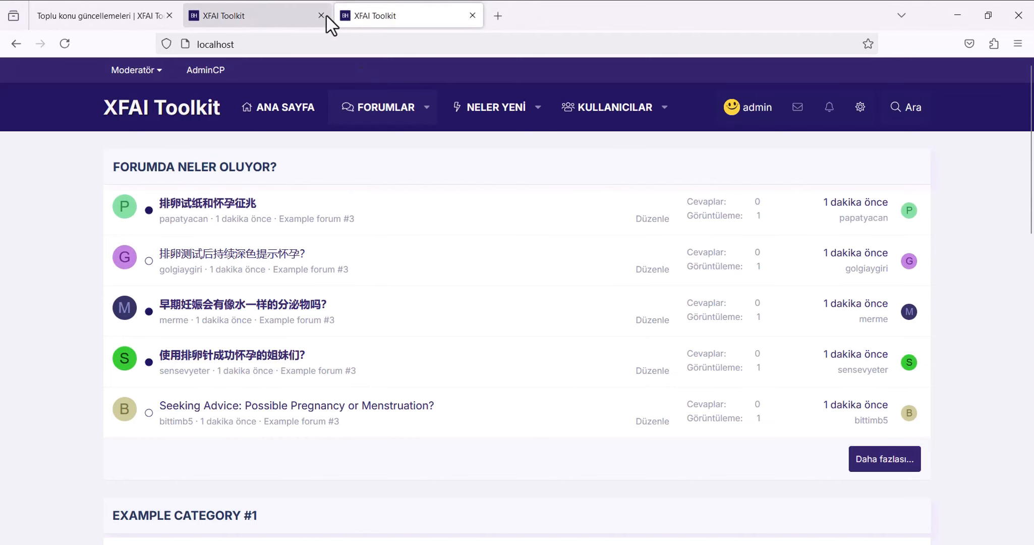
left_click(498, 15)
type("xenforo.com.")
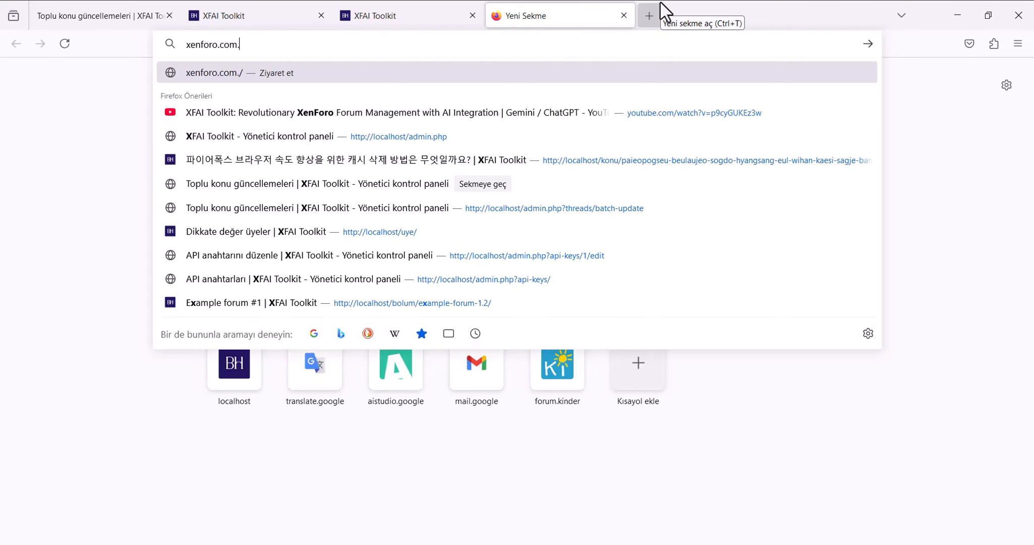
key("Return")
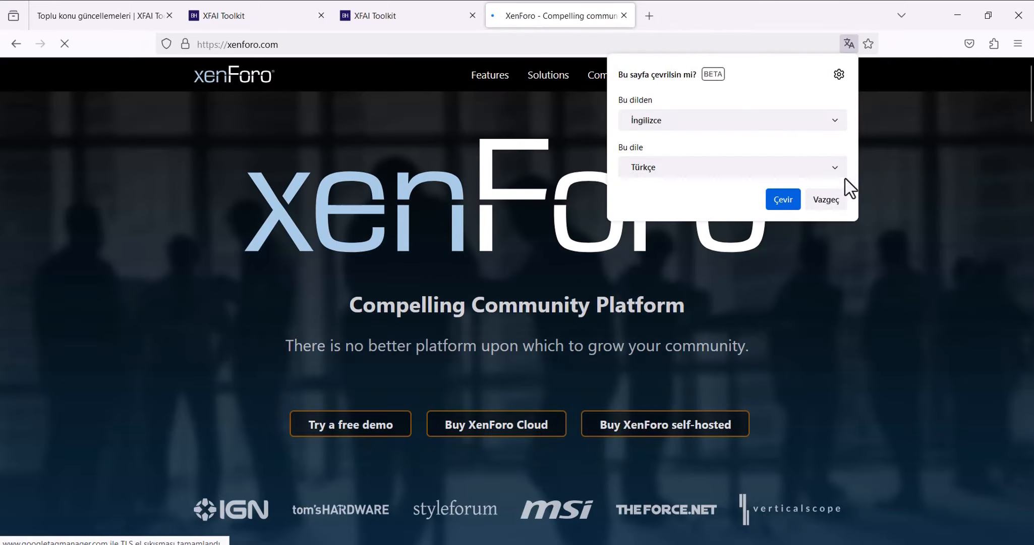
left_click(833, 197)
left_click(620, 81)
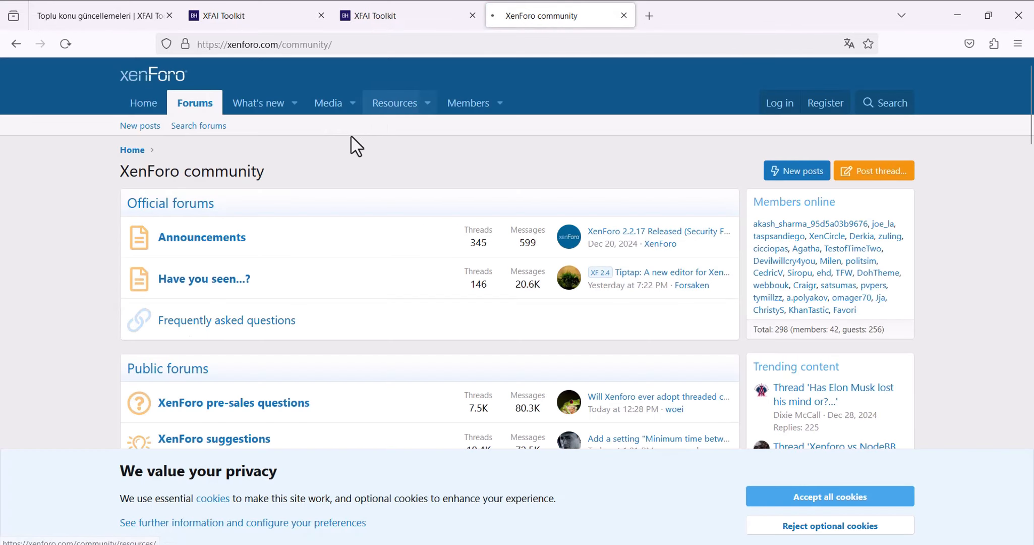
left_click(386, 103)
left_click(855, 525)
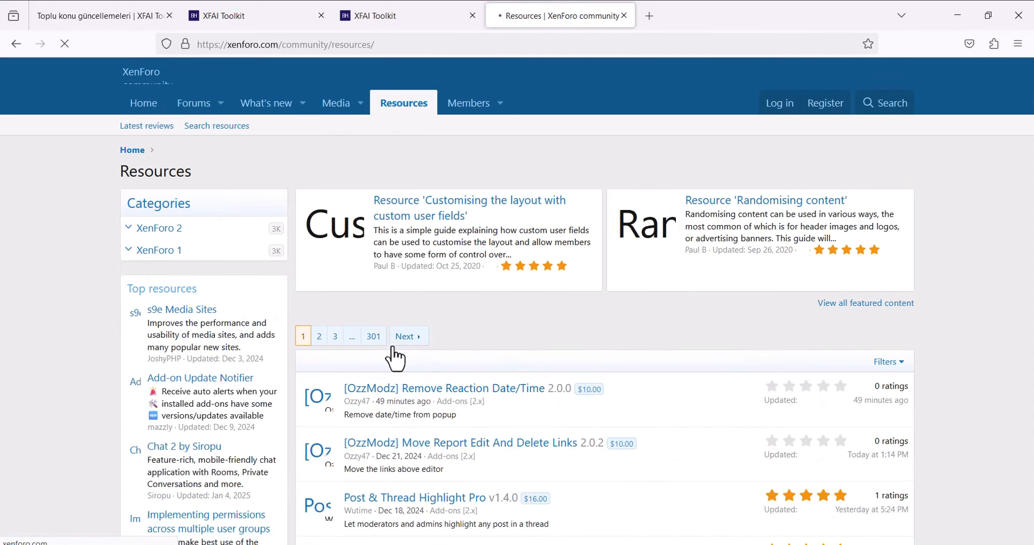
Open the resource "[OzzModz] Remove Reaction Date/Time" and examine its overview, then return to XFAI Toolkit.
scroll(439, 362, "down", 2)
left_click(460, 324)
scroll(272, 307, "down", 3)
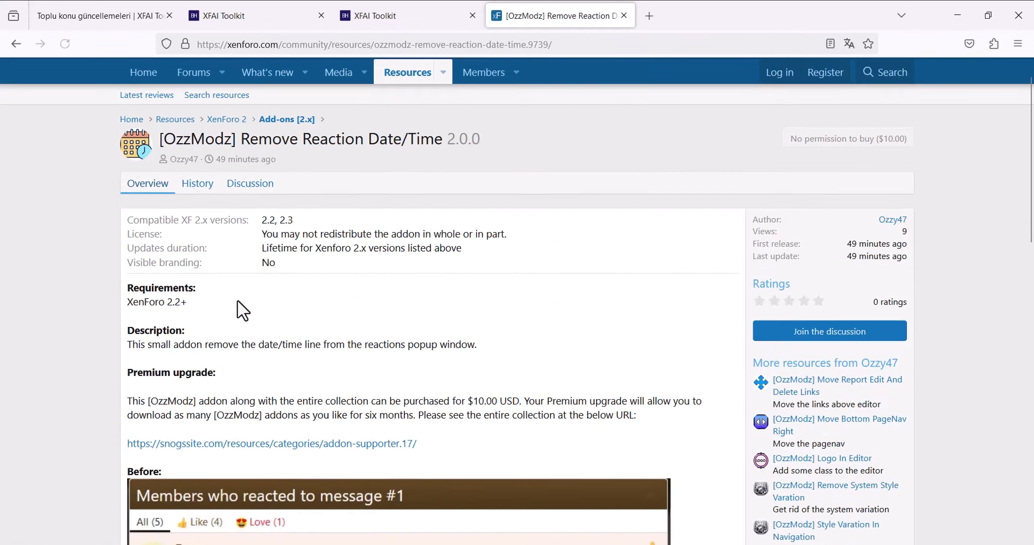
scroll(353, 288, "up", 3)
scroll(453, 277, "down", 3)
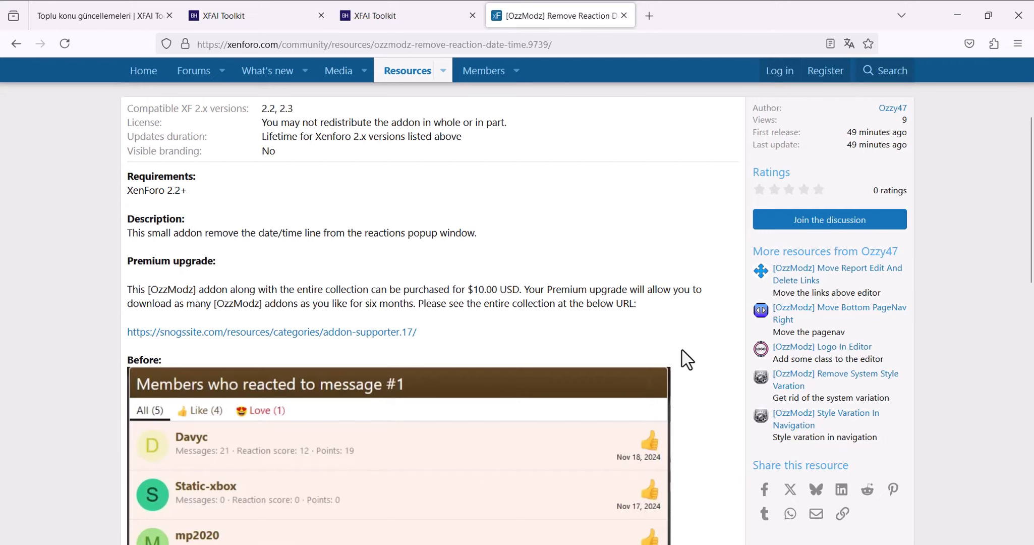
key("alt+Tab")
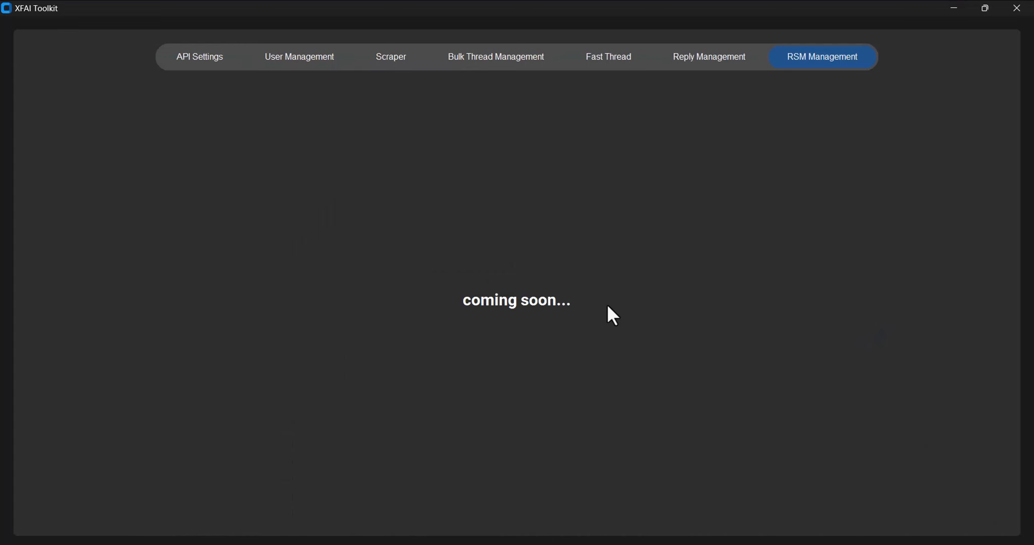
Switch to the browser, search the web for "sourgeforge" in a new tab and open the SourceForge site without translating it.
key("alt+Tab")
left_click(655, 15)
type("sour")
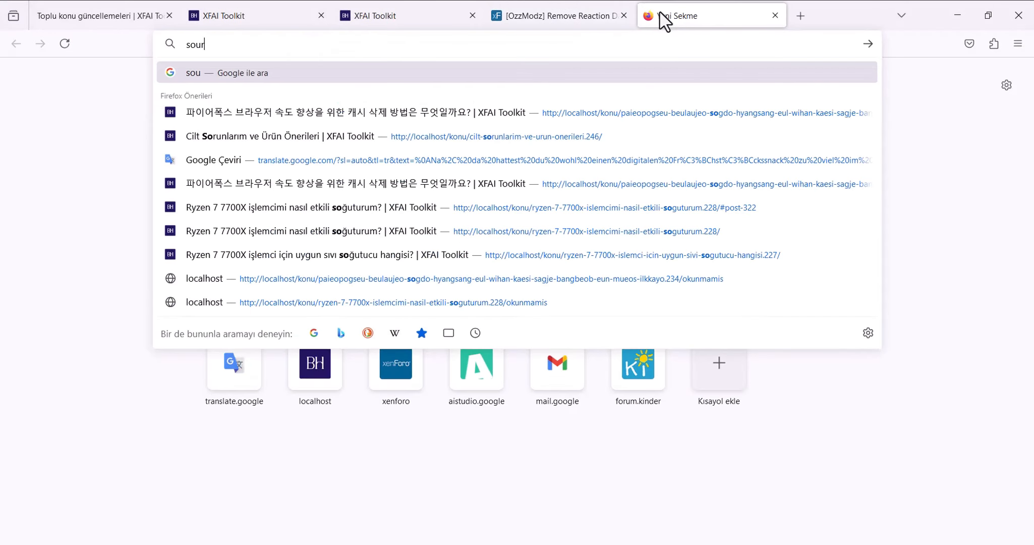
type("geforge")
key("Return")
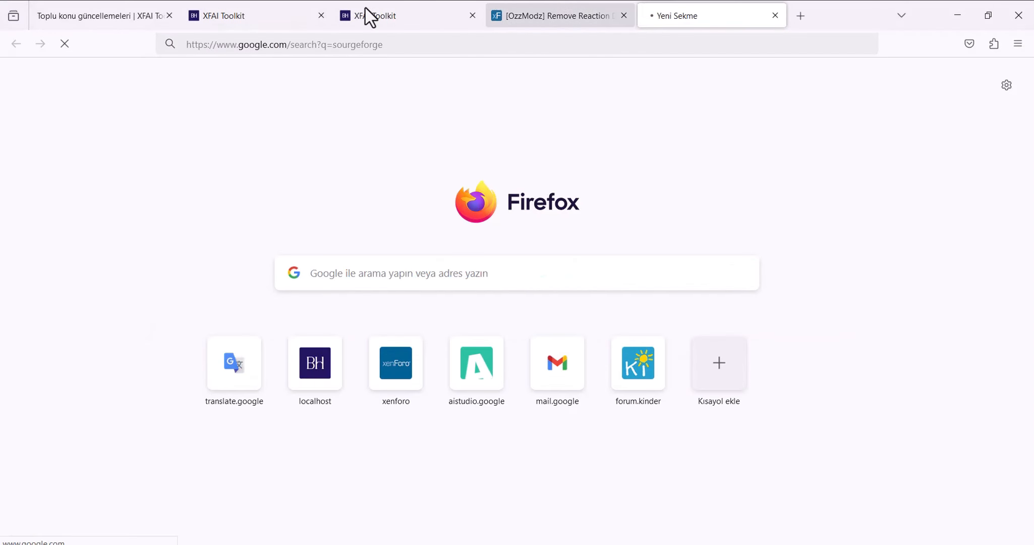
left_click(297, 260)
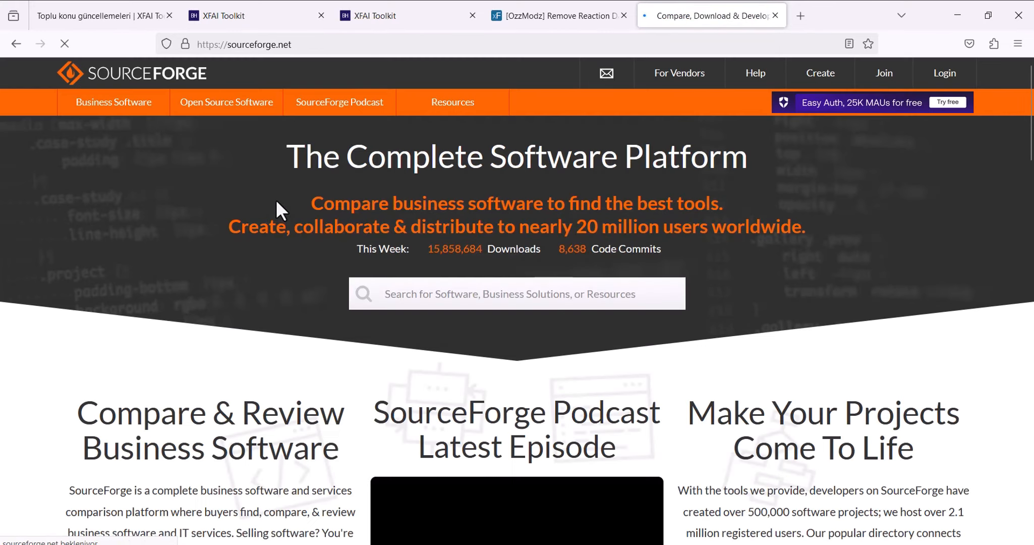
left_click(825, 199)
Search SourceForge for "xampp" and open the XAMPP open source project page.
left_click(477, 291)
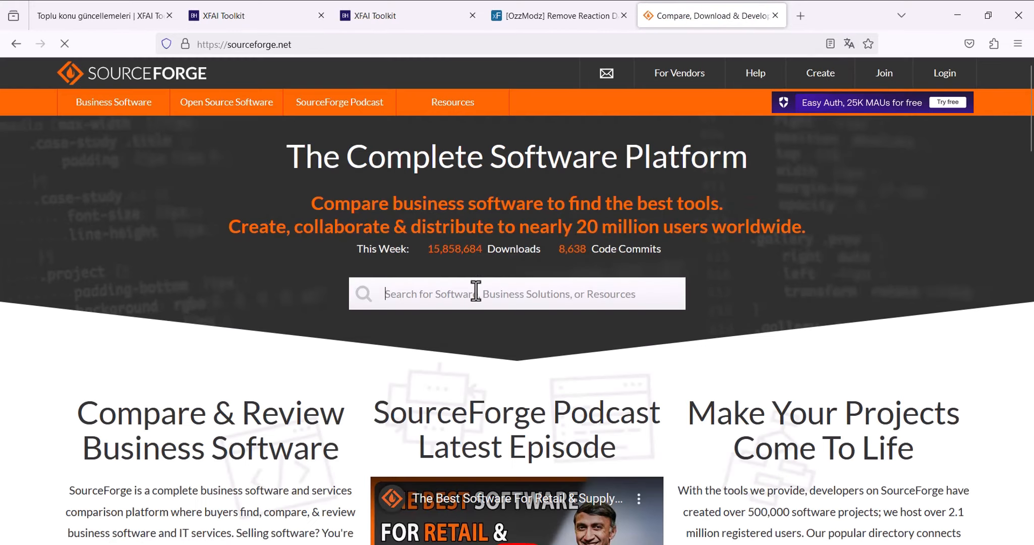
type("xa")
scroll(454, 272, "down", 3)
key("BackSpace")
key("BackSpace")
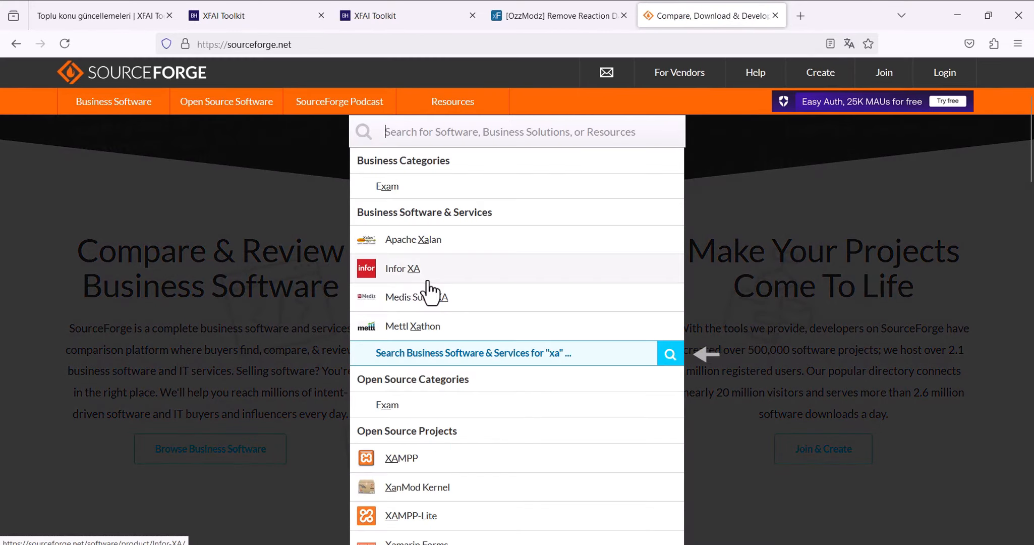
left_click(432, 144)
type("xampp")
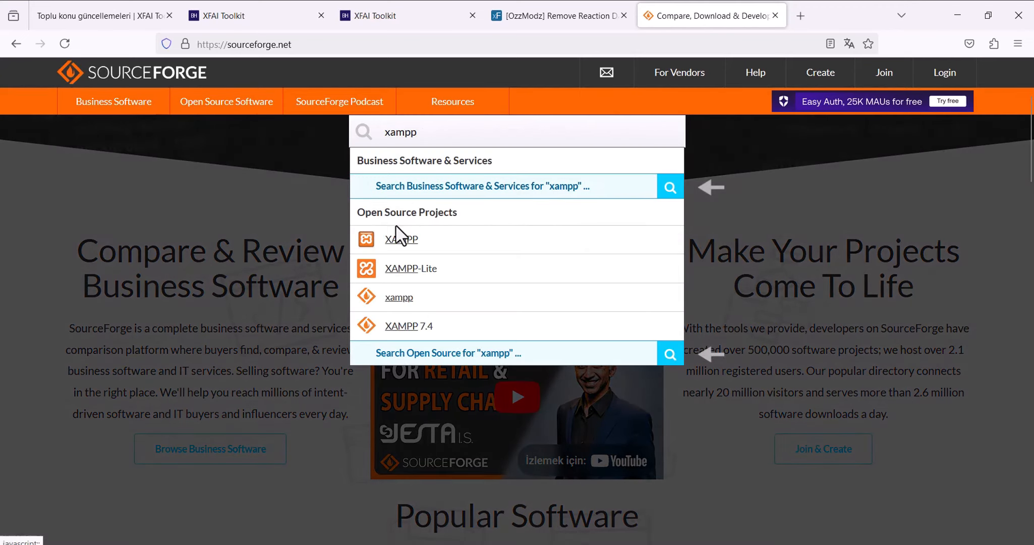
left_click(391, 237)
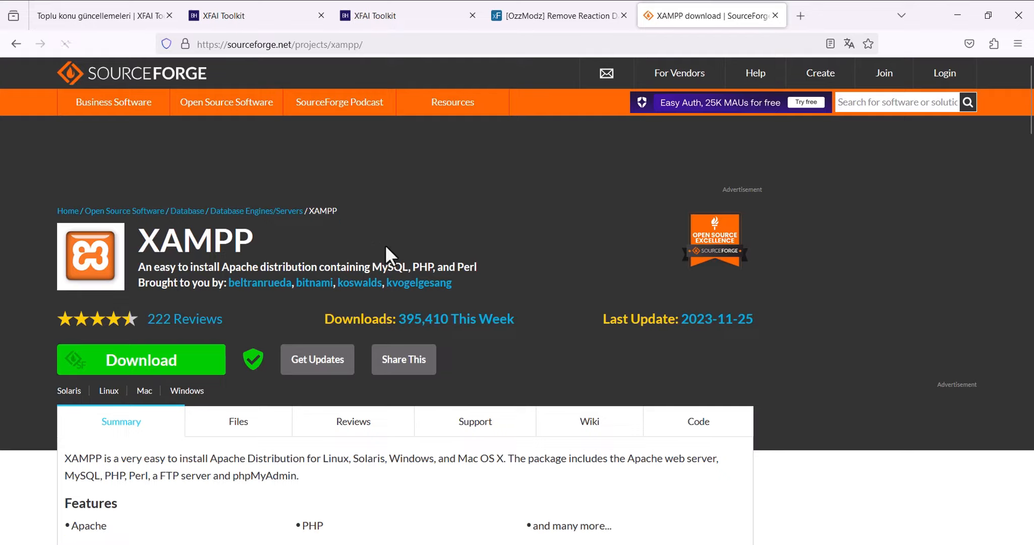
Switch to XFAI Toolkit and set the Fast Thread topic keyword to "xampp" with Example forum #3 as the category.
key("alt+Tab")
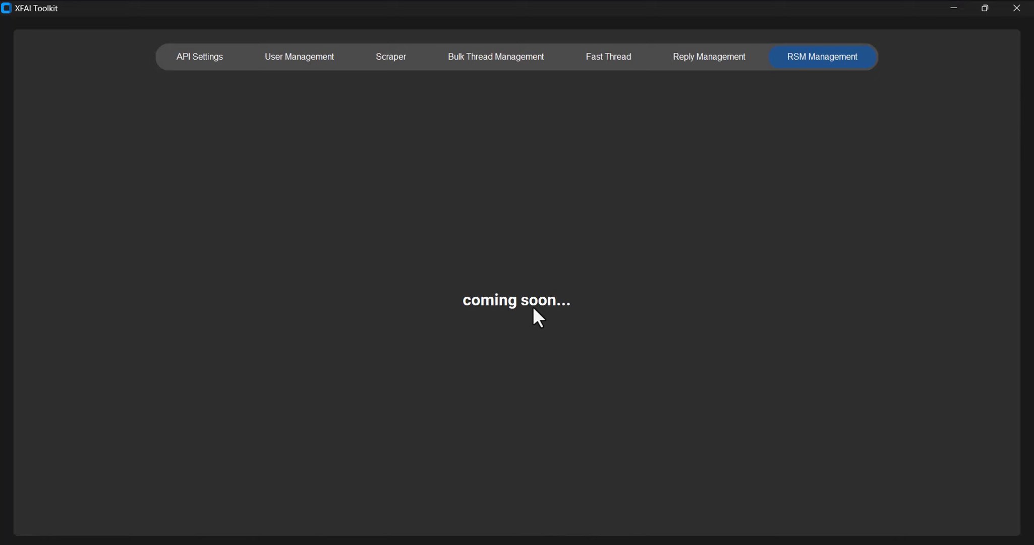
key("alt+Tab")
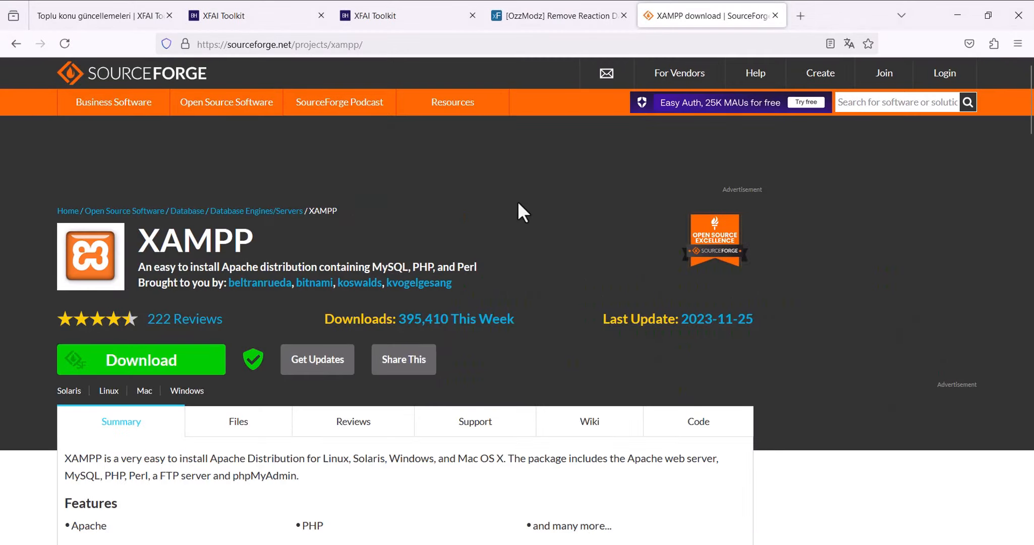
key("alt+Tab")
left_click(670, 63)
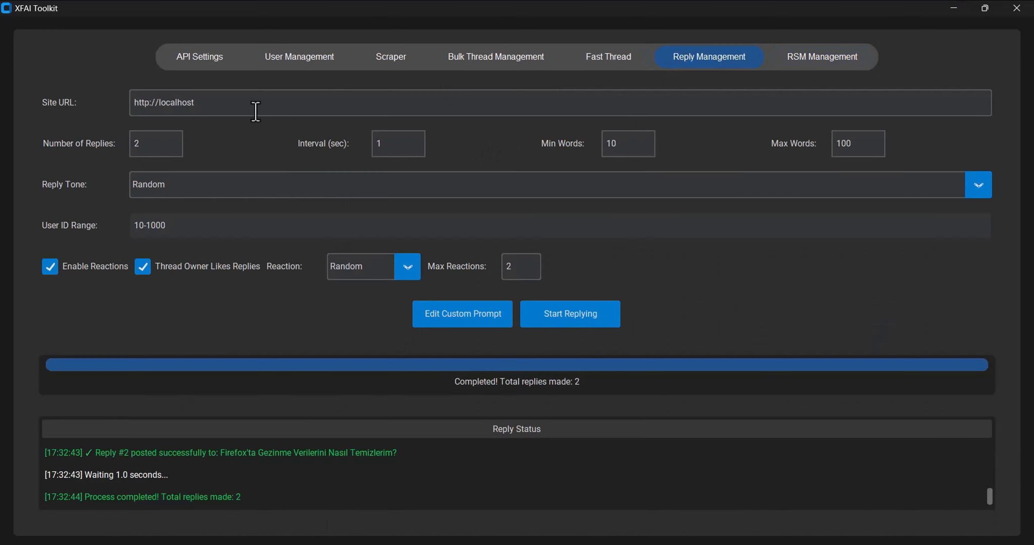
left_click(605, 60)
left_click_drag(350, 150, 41, 139)
key("BackSpace")
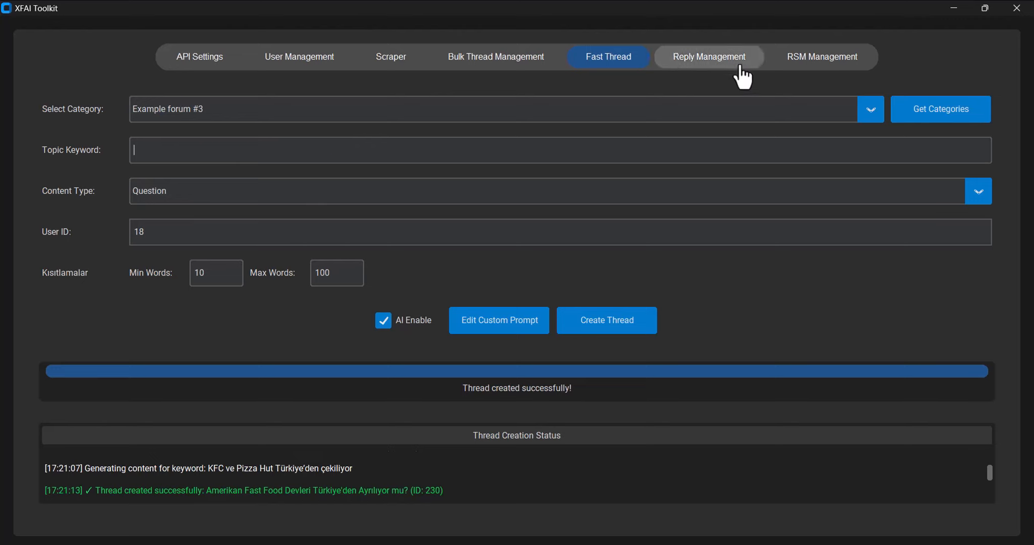
left_click(822, 57)
left_click(589, 63)
type("xampp")
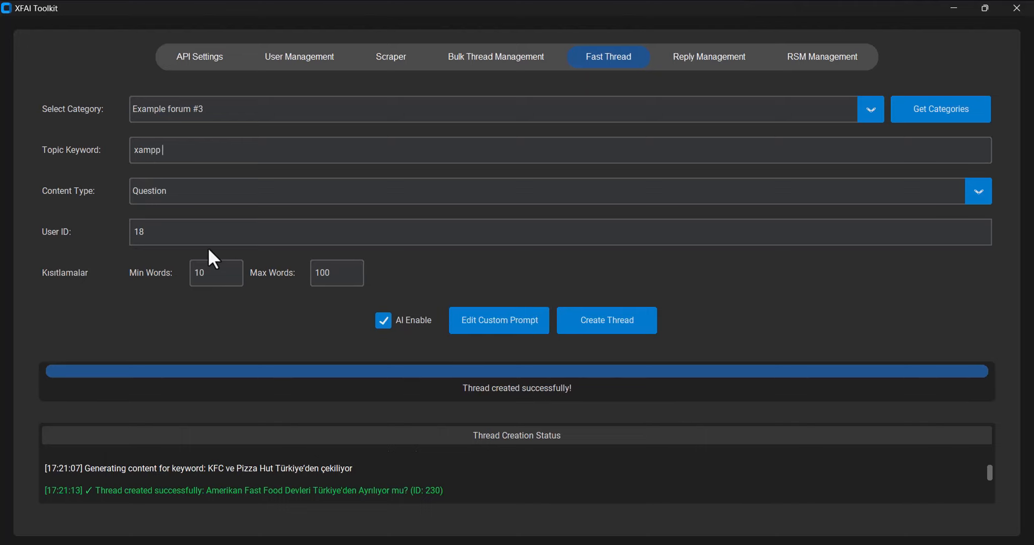
left_click(872, 114)
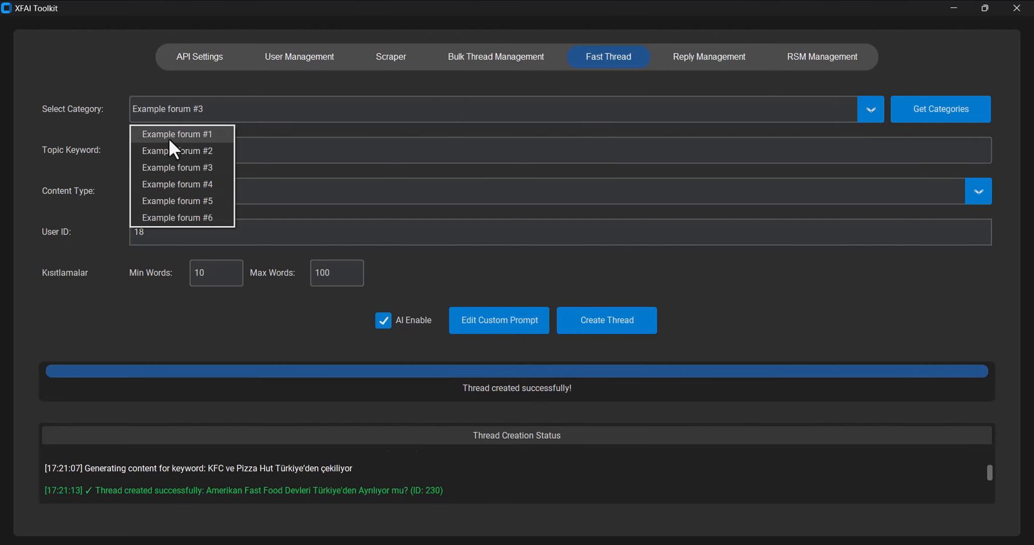
left_click(211, 167)
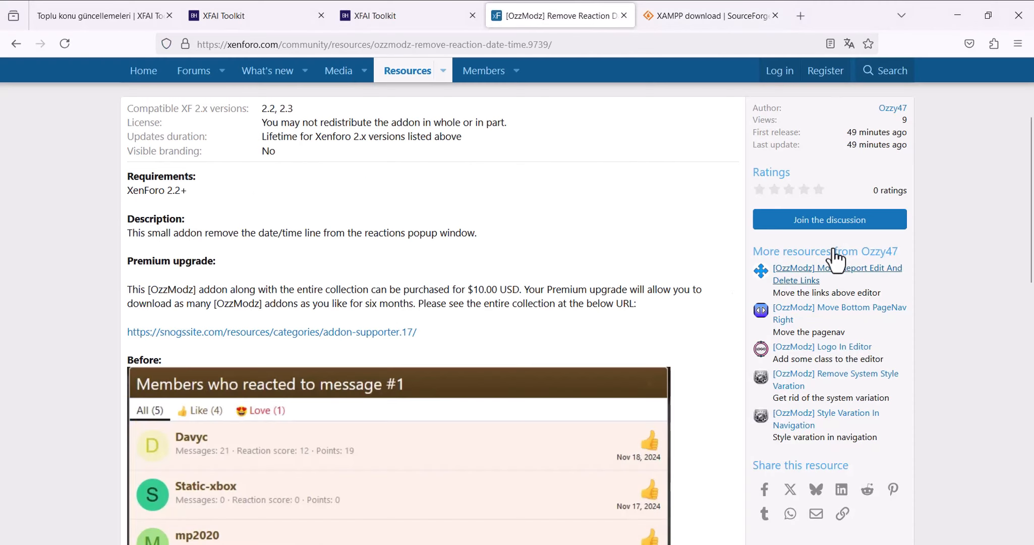
Compare the XenForo add-on page and the XAMPP project page's address in the browser with the Fast Thread topic keyword.
scroll(838, 258, "up", 3)
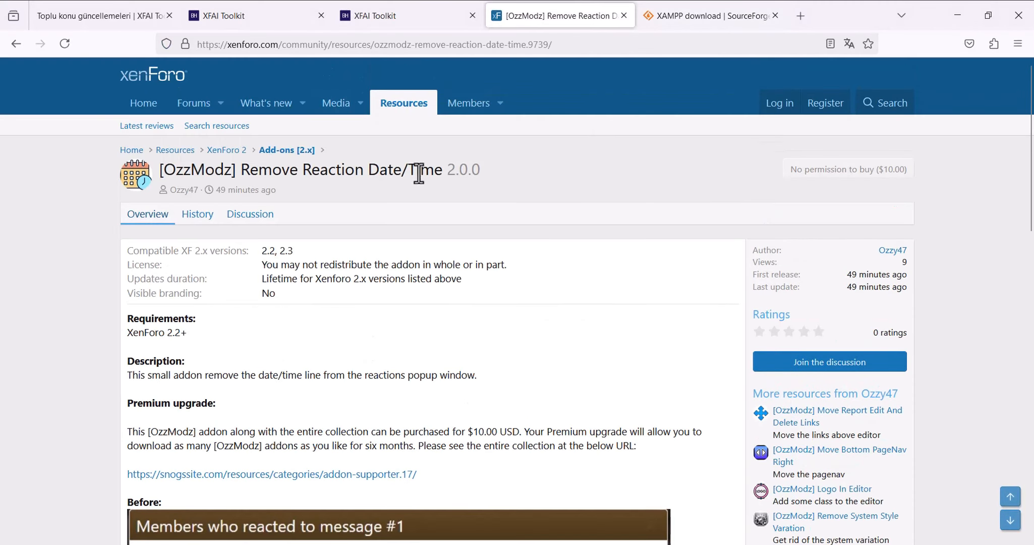
key("alt+Tab")
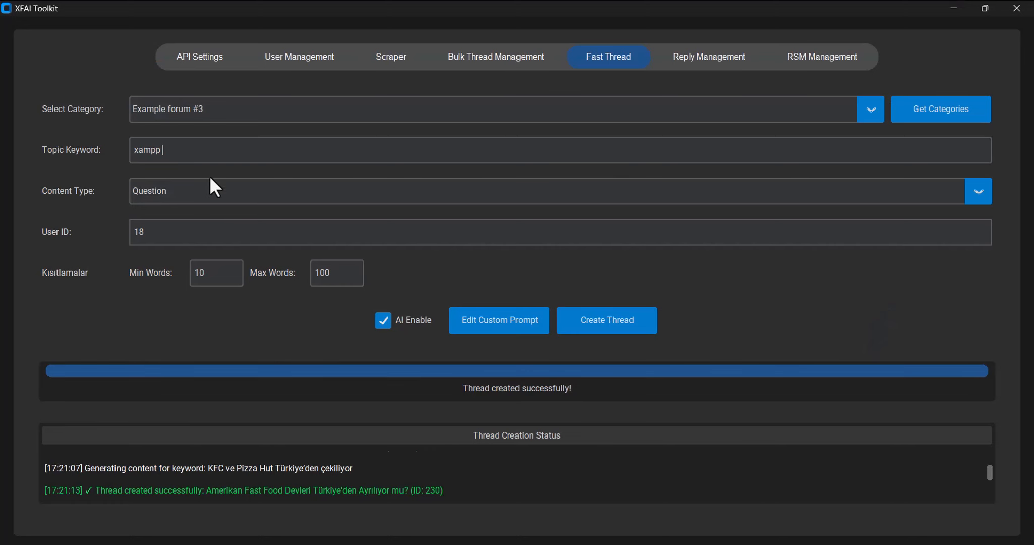
left_click_drag(173, 153, 42, 153)
key("alt+Tab")
left_click(677, 17)
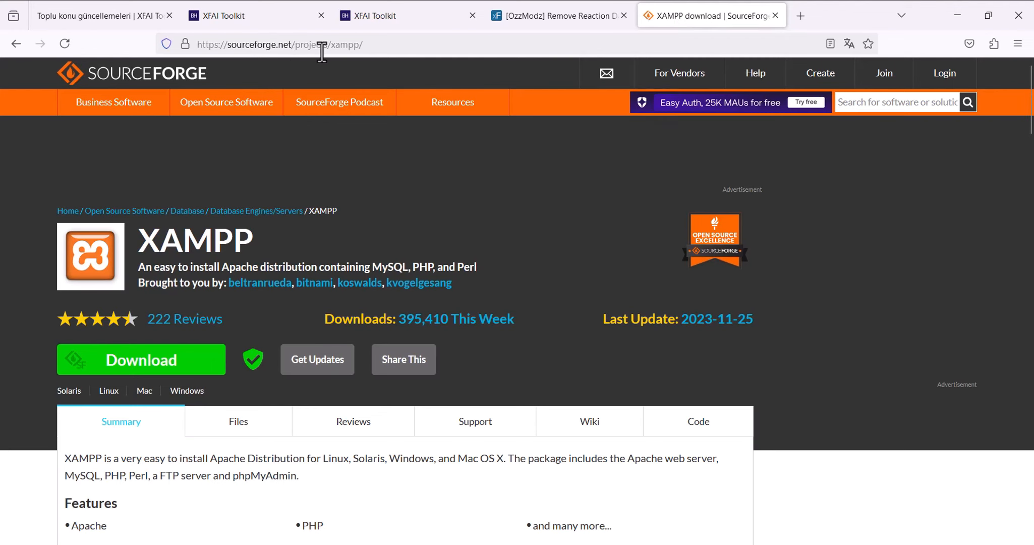
left_click(382, 42)
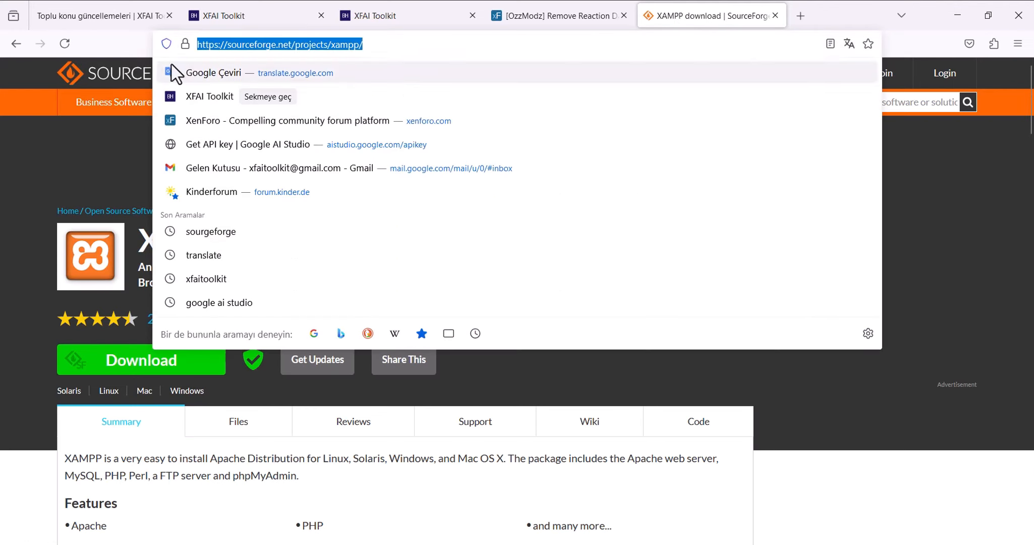
left_click(2, 247)
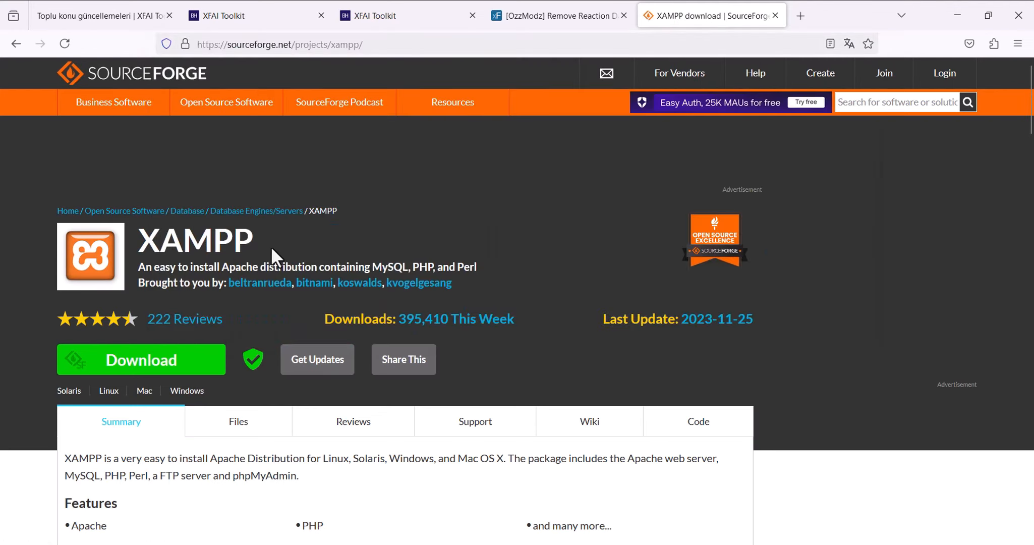
Examine the title, contributors and summary description on the XAMPP project page.
double_click(224, 240)
left_click(474, 290)
left_click_drag(472, 287, 146, 323)
scroll(202, 374, "down", 3)
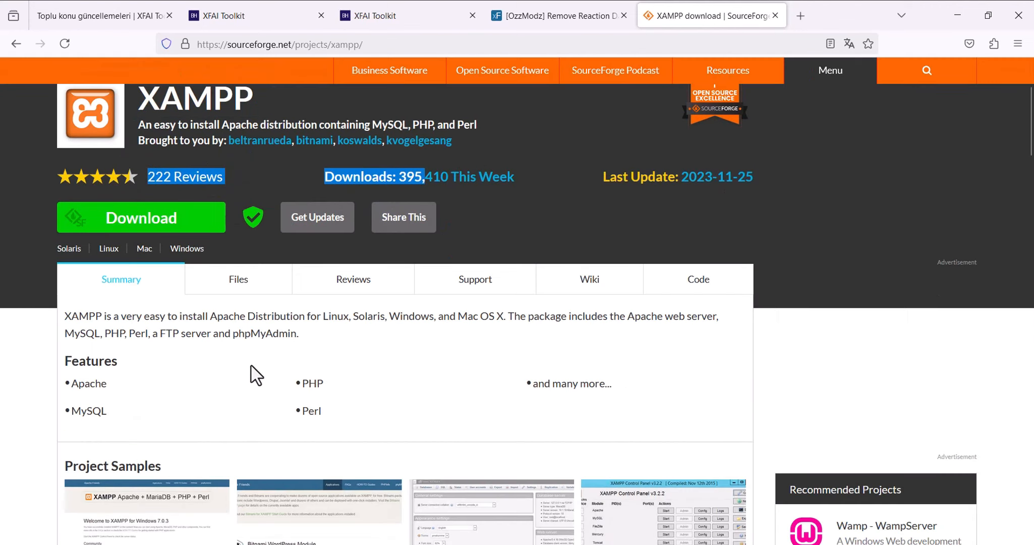
left_click_drag(302, 334, 79, 316)
scroll(87, 244, "up", 3)
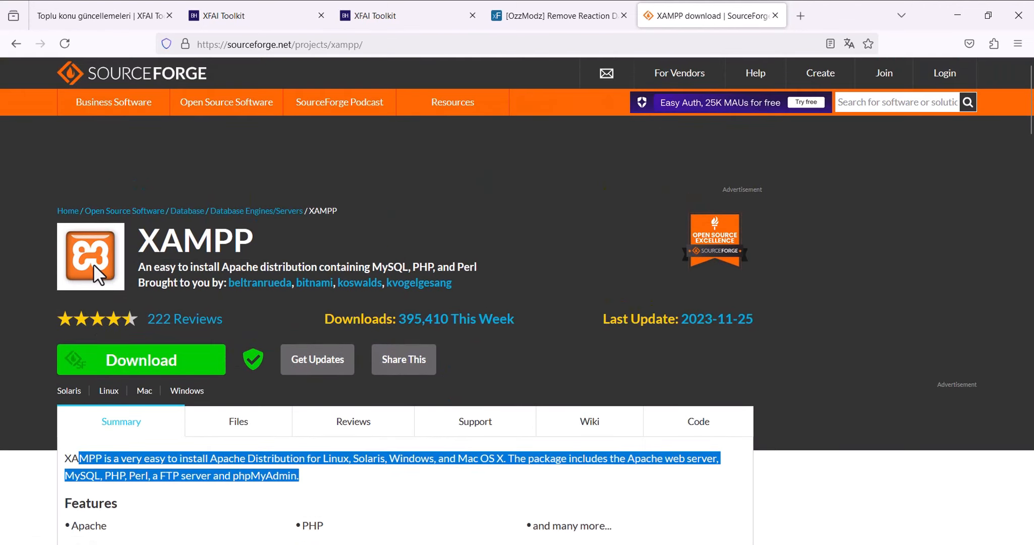
Look at the Fast Thread keyword once more, start the XAMPP download in the browser and select the download page's address.
key("alt+Tab")
left_click(322, 156)
key("alt+Tab")
left_click(151, 360)
left_click(348, 45)
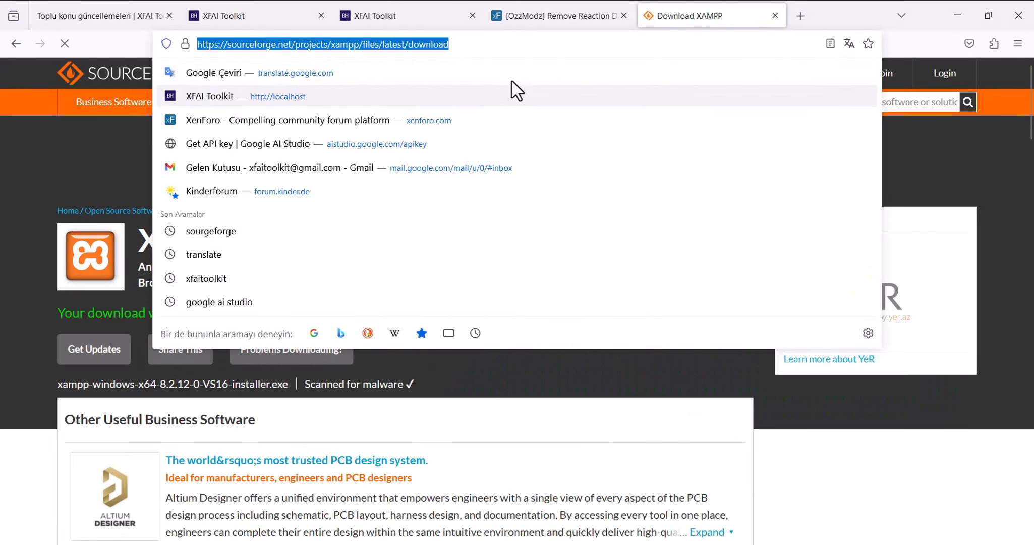
left_click_drag(467, 46, 204, 48)
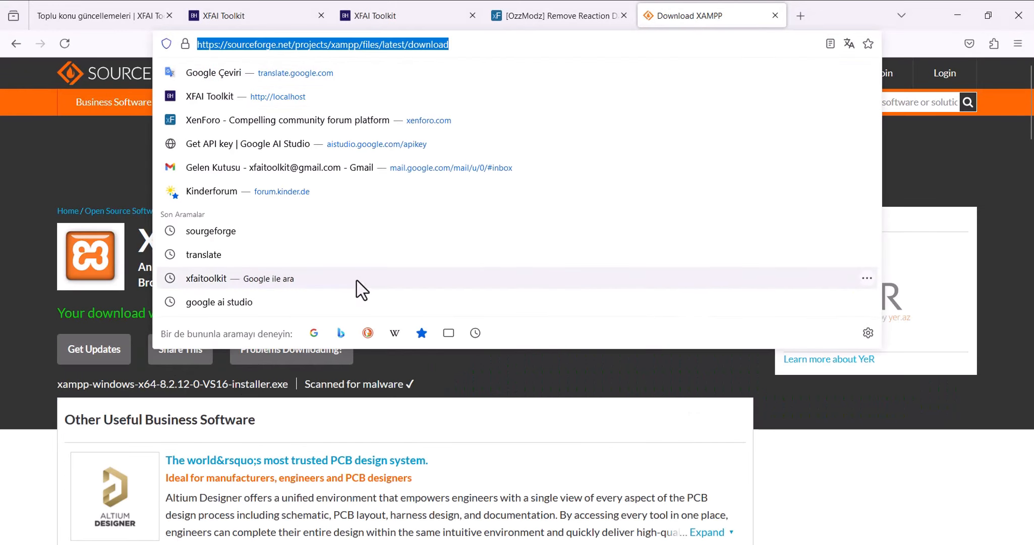
View the purchase option on the XenForo add-on page, then XFAI Toolkit's RSM Management and API Settings pages.
key("alt+Tab")
key("alt+Tab")
left_click(558, 16)
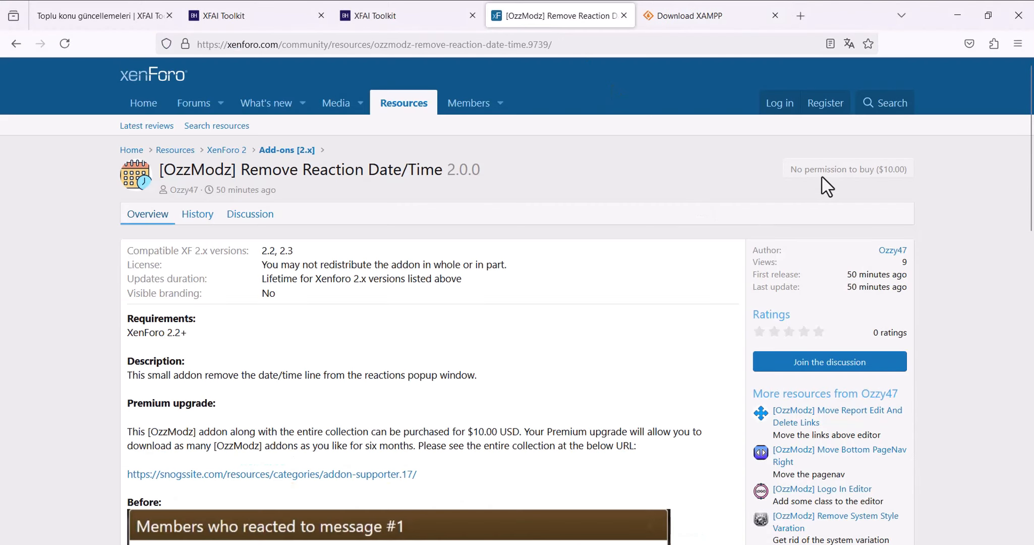
key("alt+Tab")
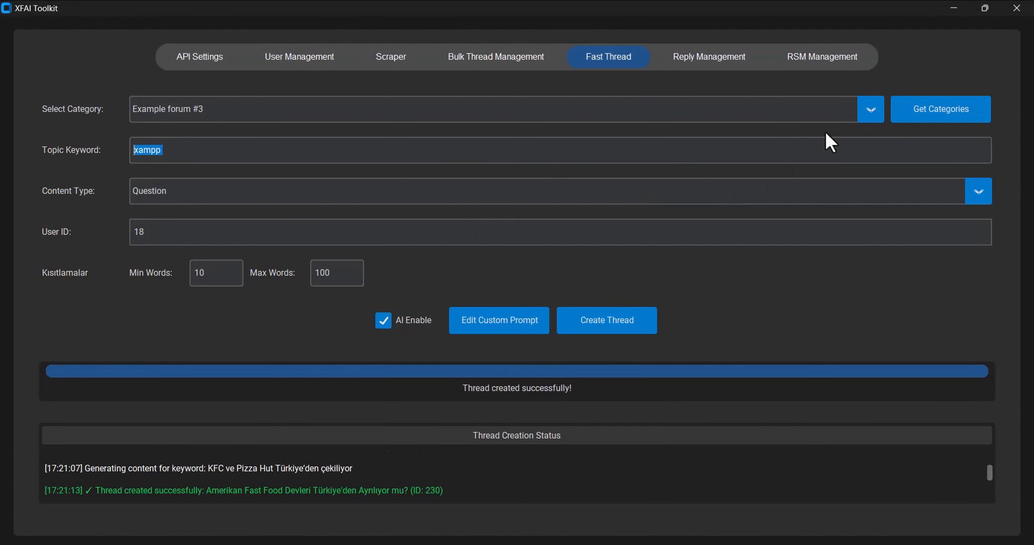
left_click(843, 70)
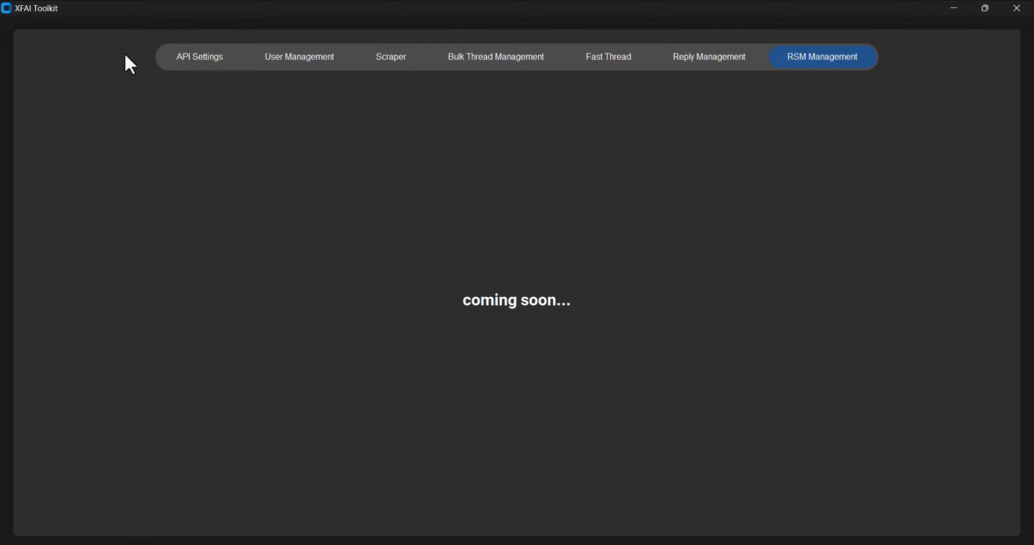
left_click(205, 55)
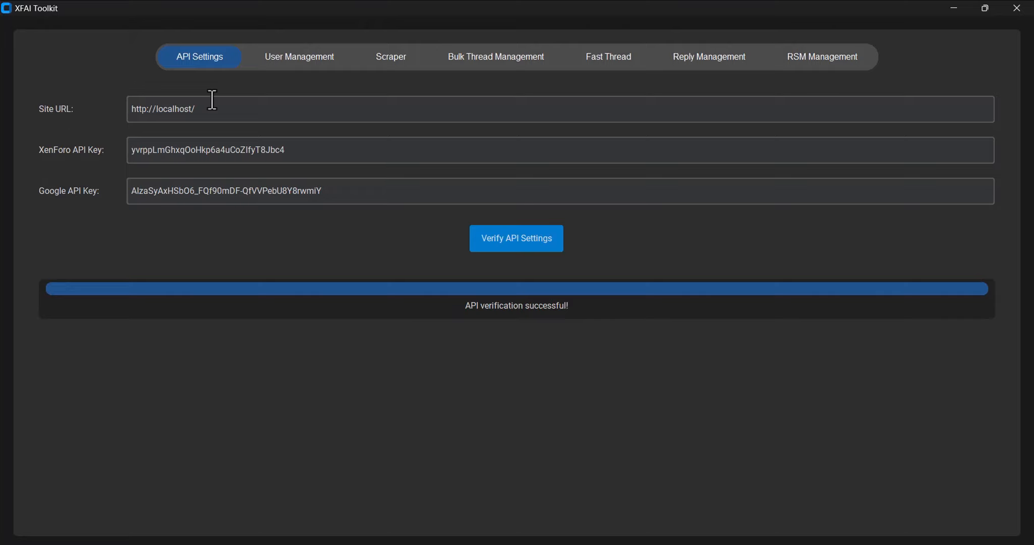
left_click(681, 544)
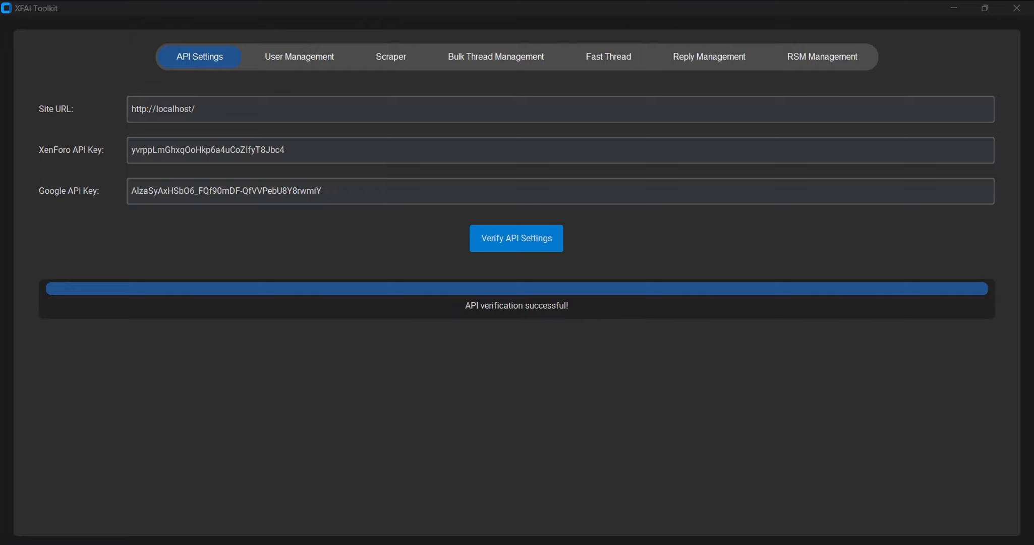